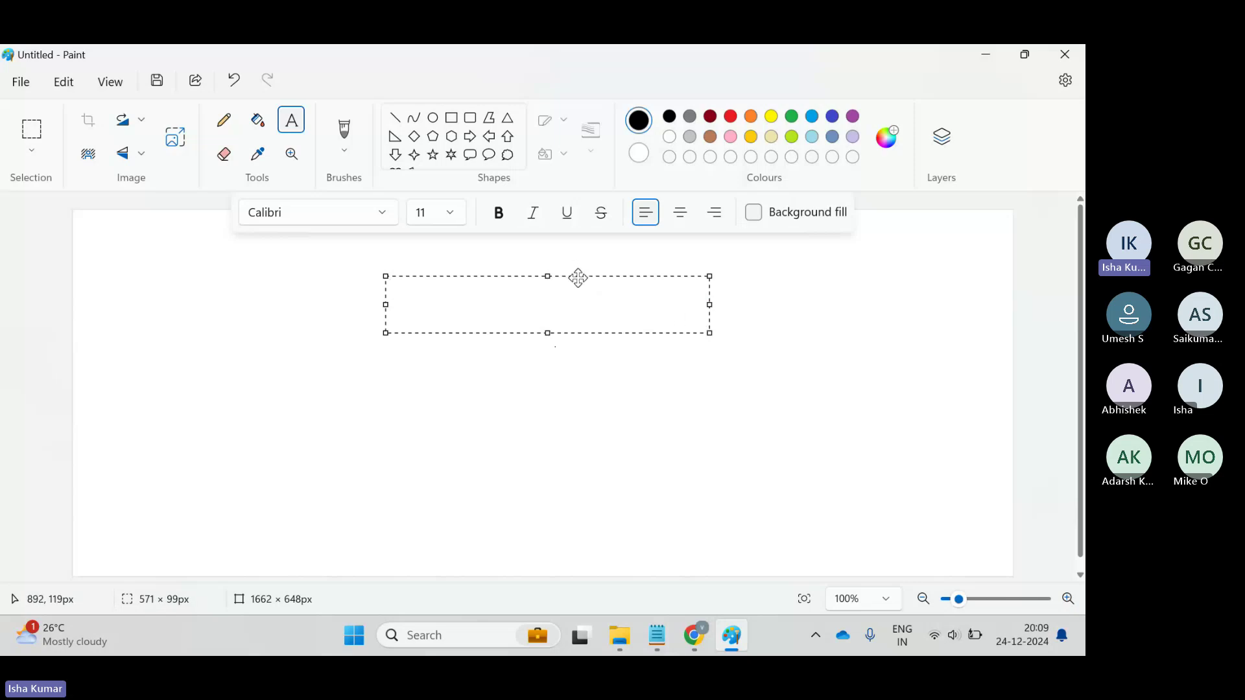
# - Move the empty text box up near the canvas's upper edge and enter the title "Performance Testing" at font size 20
pyautogui.moveTo(578, 278); pyautogui.dragTo(564, 244)
pyautogui.click(458, 213)
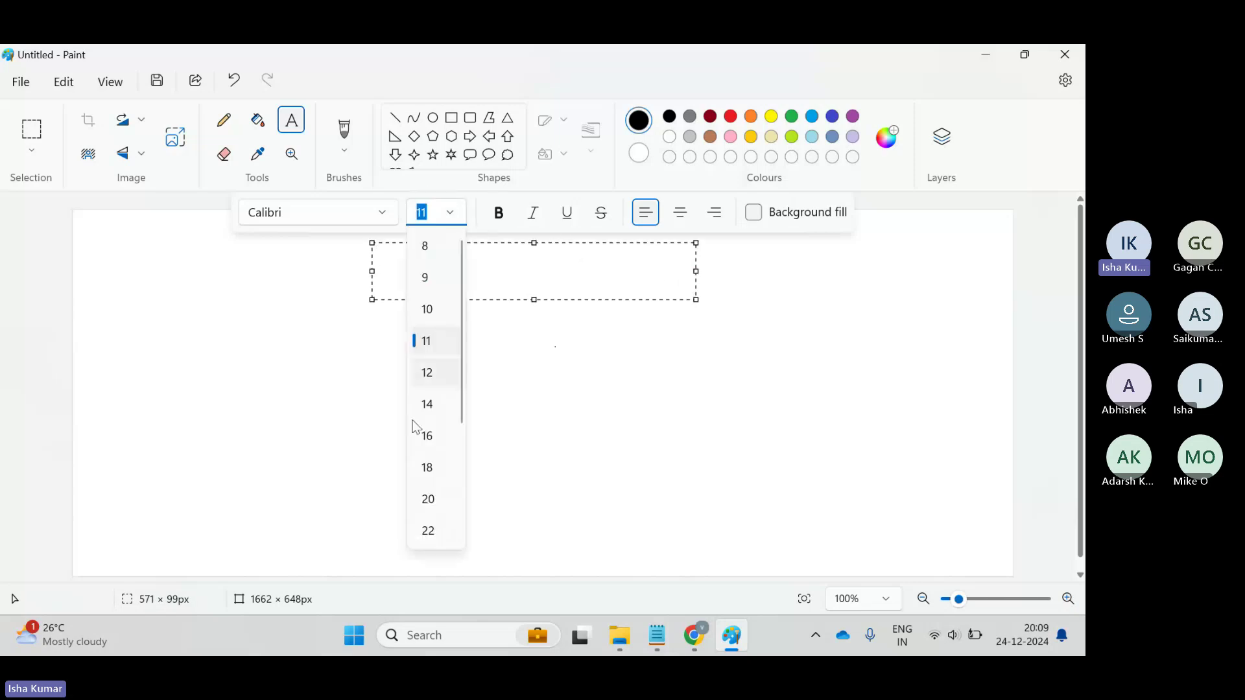
pyautogui.click(430, 497)
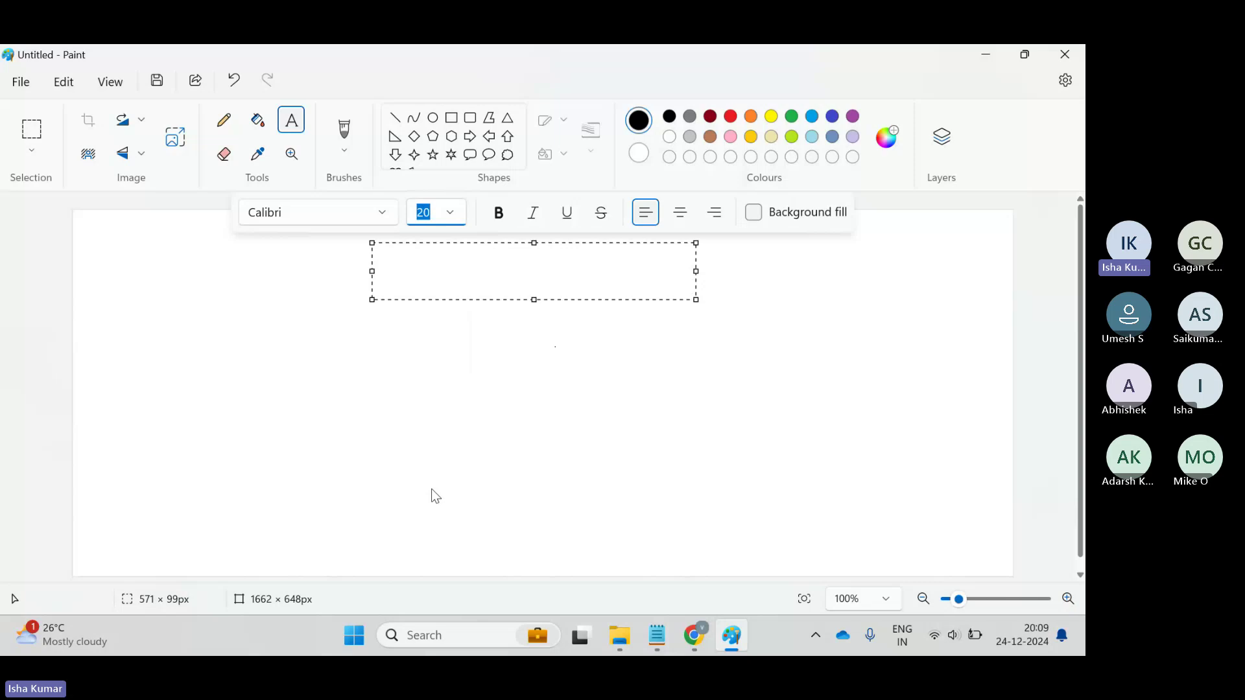
pyautogui.click(443, 264)
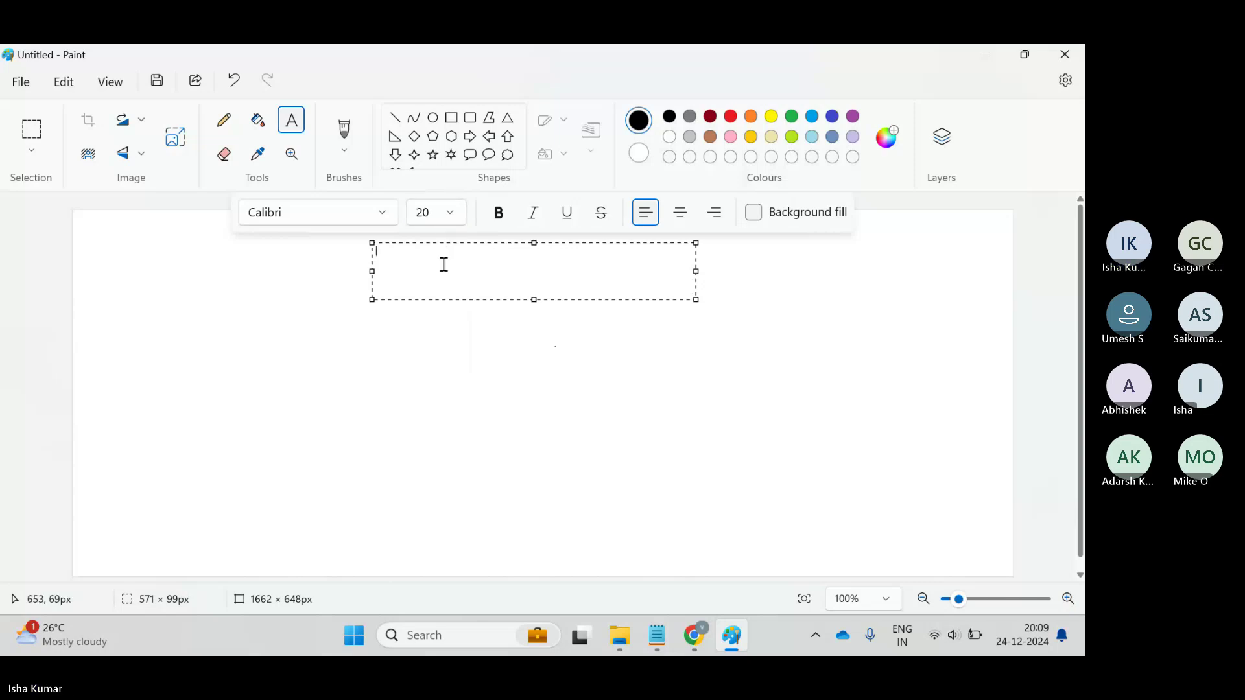
pyautogui.write('Performance Testing')
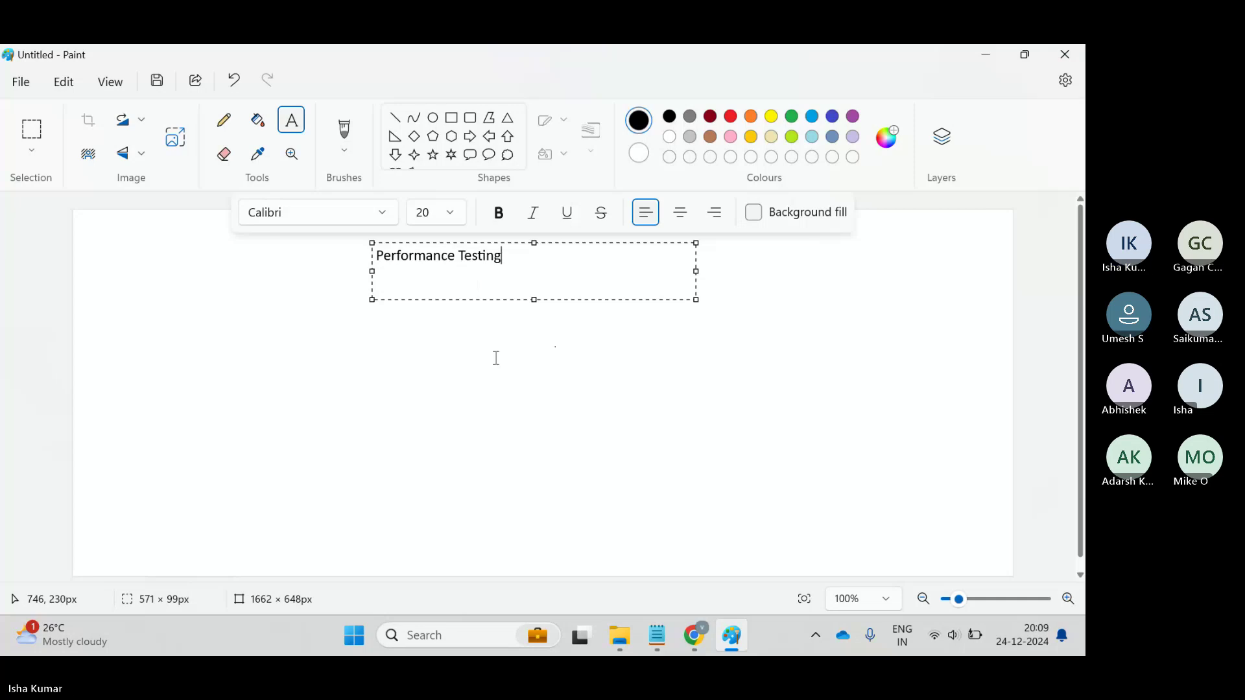
pyautogui.click(496, 357)
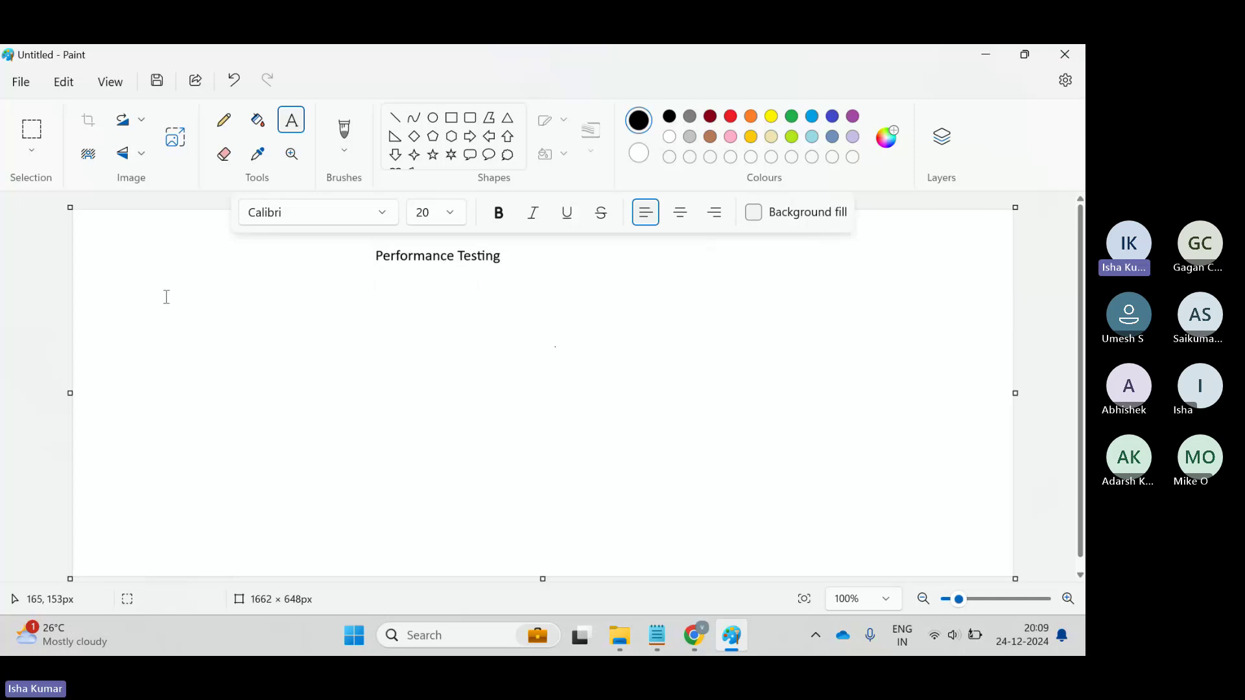
# - Start a new text box below and left of the "Performance Testing" title with font size 48
pyautogui.click(166, 297)
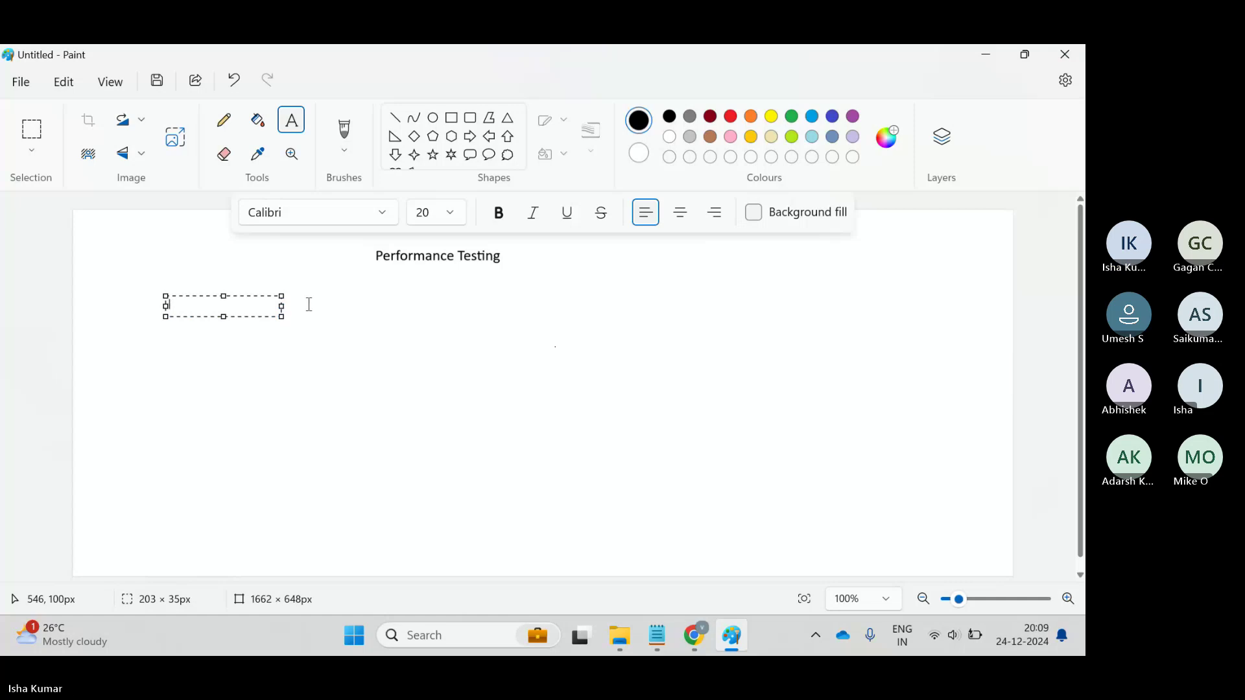
pyautogui.click(457, 219)
pyautogui.click(457, 219)
pyautogui.click(456, 219)
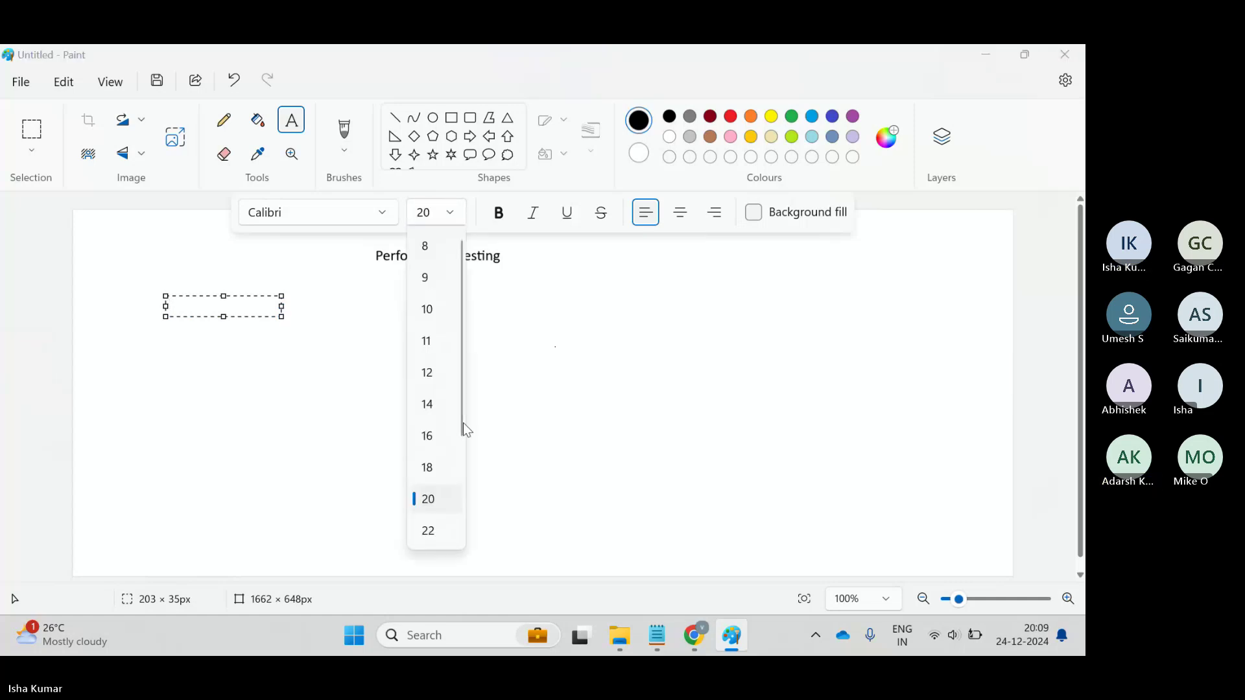
pyautogui.scroll(-1, 465, 506)
pyautogui.scroll(-3, 445, 437)
pyautogui.click(433, 517)
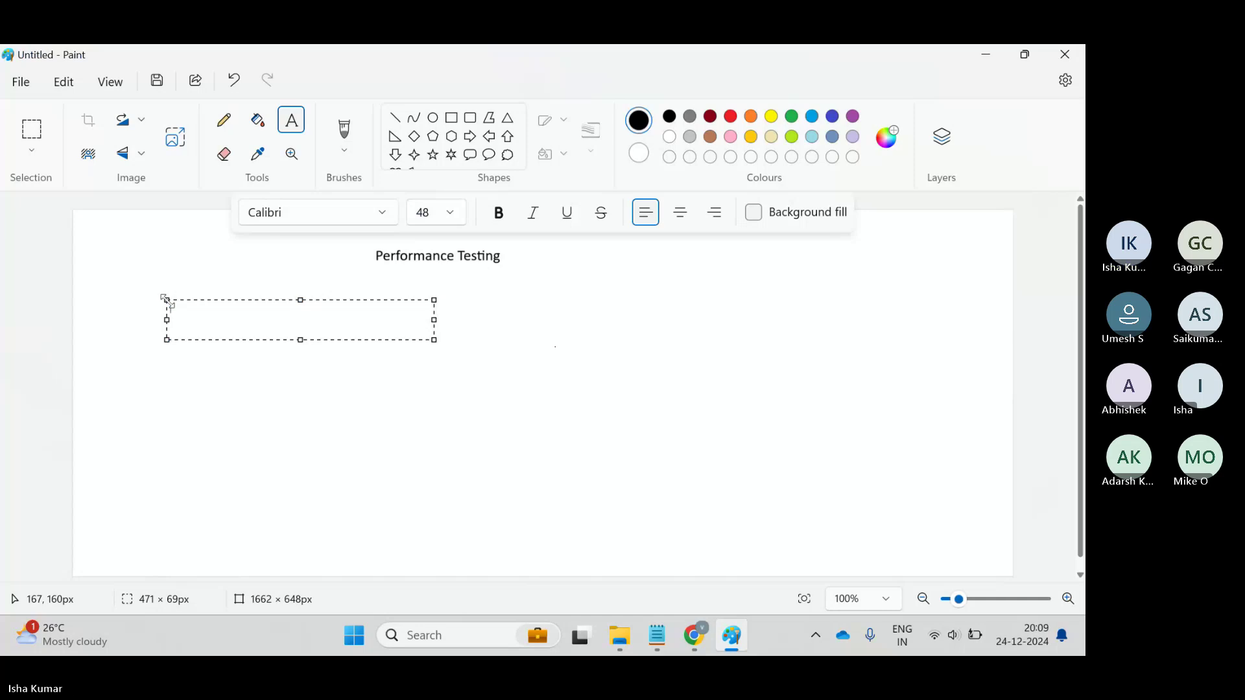
# - Enter "Requirements ->" in the new text box, correcting its spelling with the proofing suggestion
pyautogui.write('Requi')
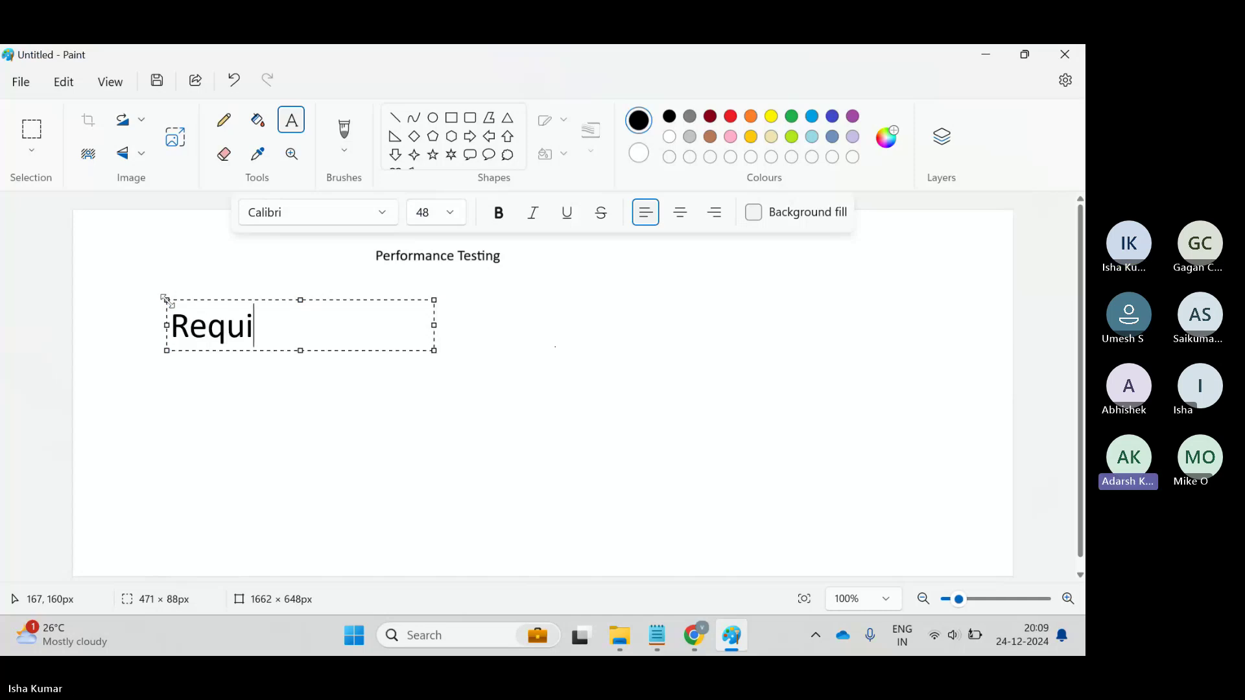
pyautogui.write('remnt')
pyautogui.press('BackSpace')
pyautogui.press('BackSpace')
pyautogui.press('BackSpace')
pyautogui.press('BackSpace')
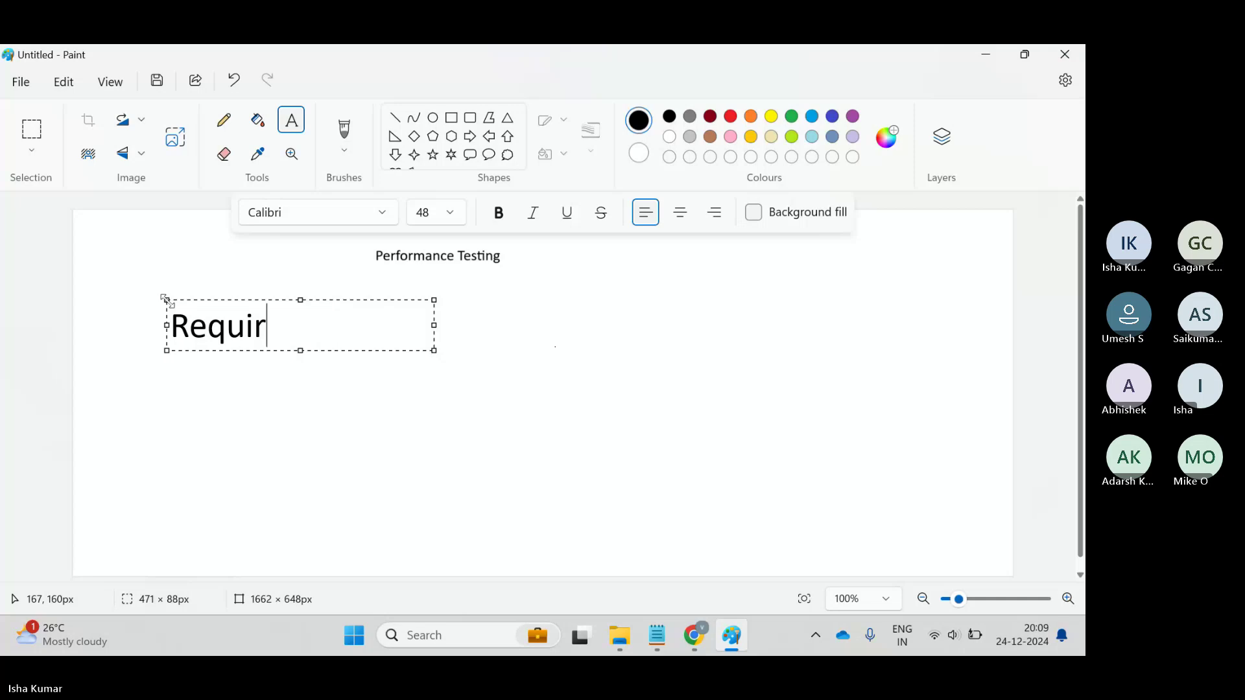
pyautogui.write('ments ->')
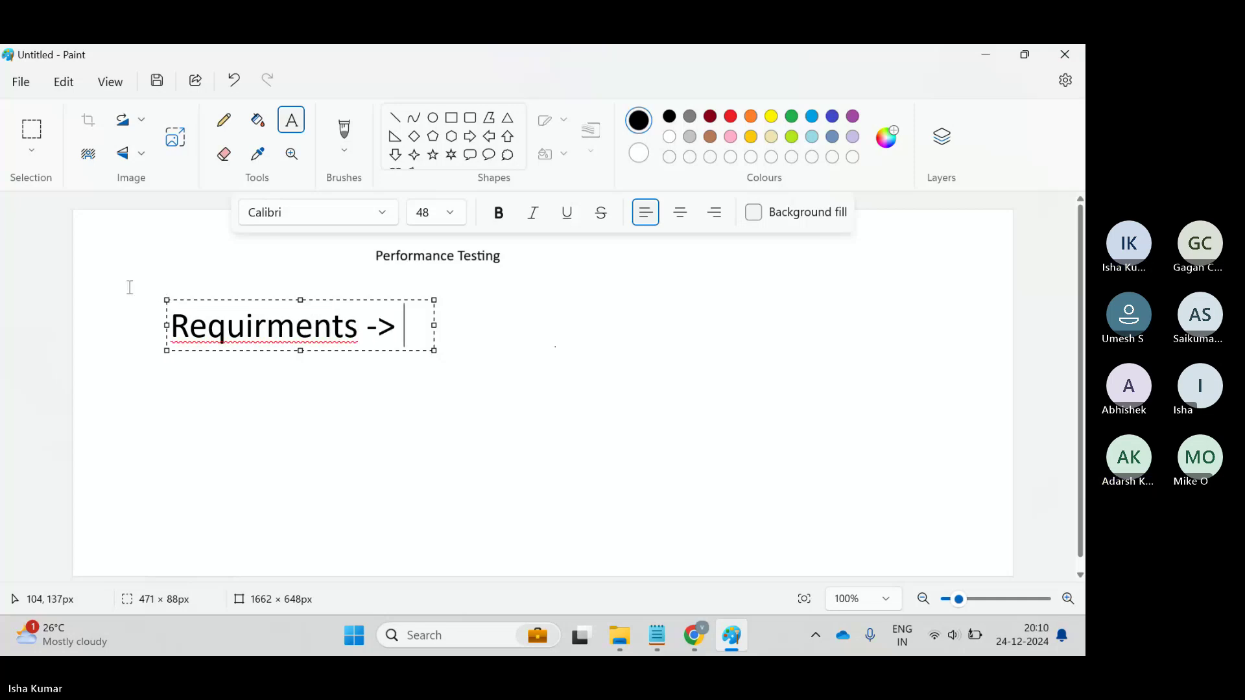
pyautogui.rightClick(226, 327)
pyautogui.moveTo(311, 377)
pyautogui.click(441, 383)
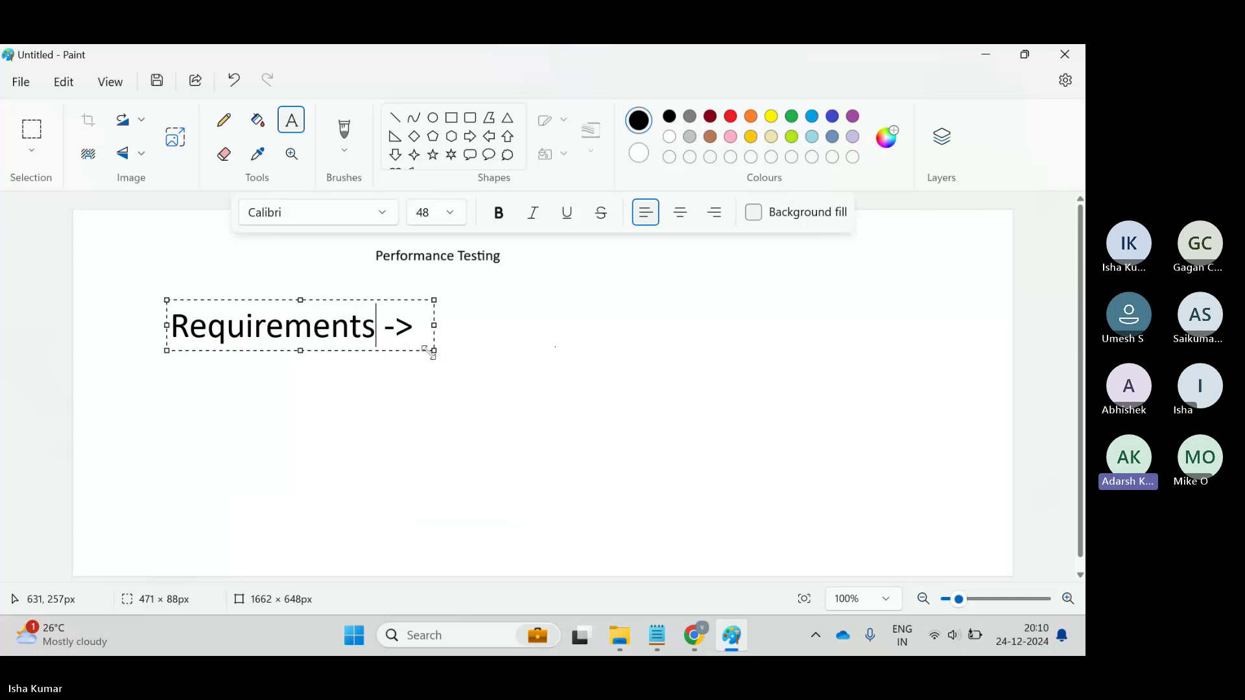
# - Continue the flow text after "Requirements ->" with "Planning -> Desing"
pyautogui.press('Return')
pyautogui.write('Pa')
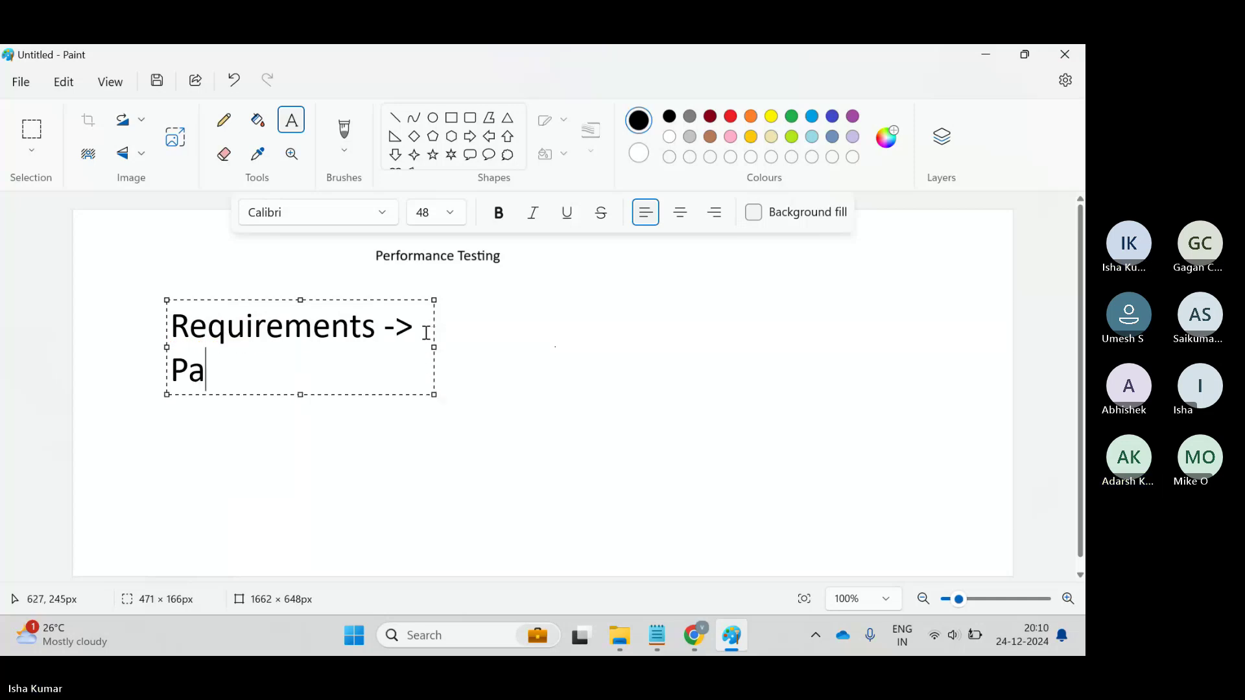
pyautogui.press('BackSpace')
pyautogui.write('lanning')
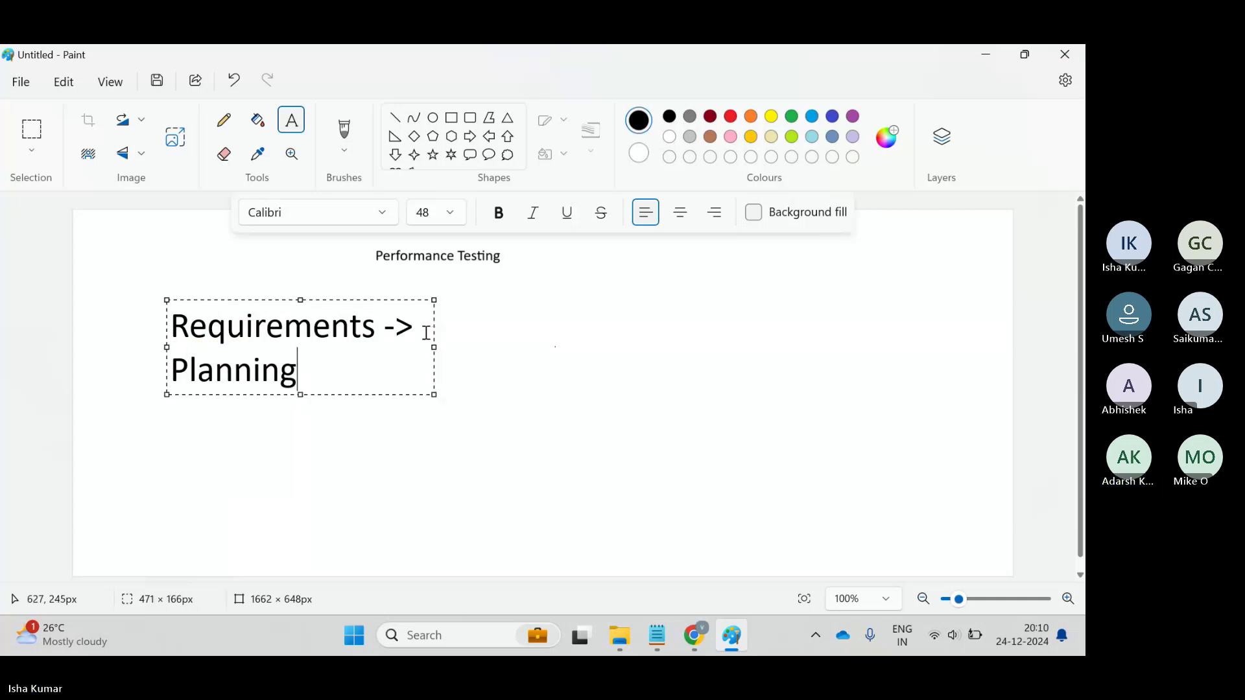
pyautogui.write(' -')
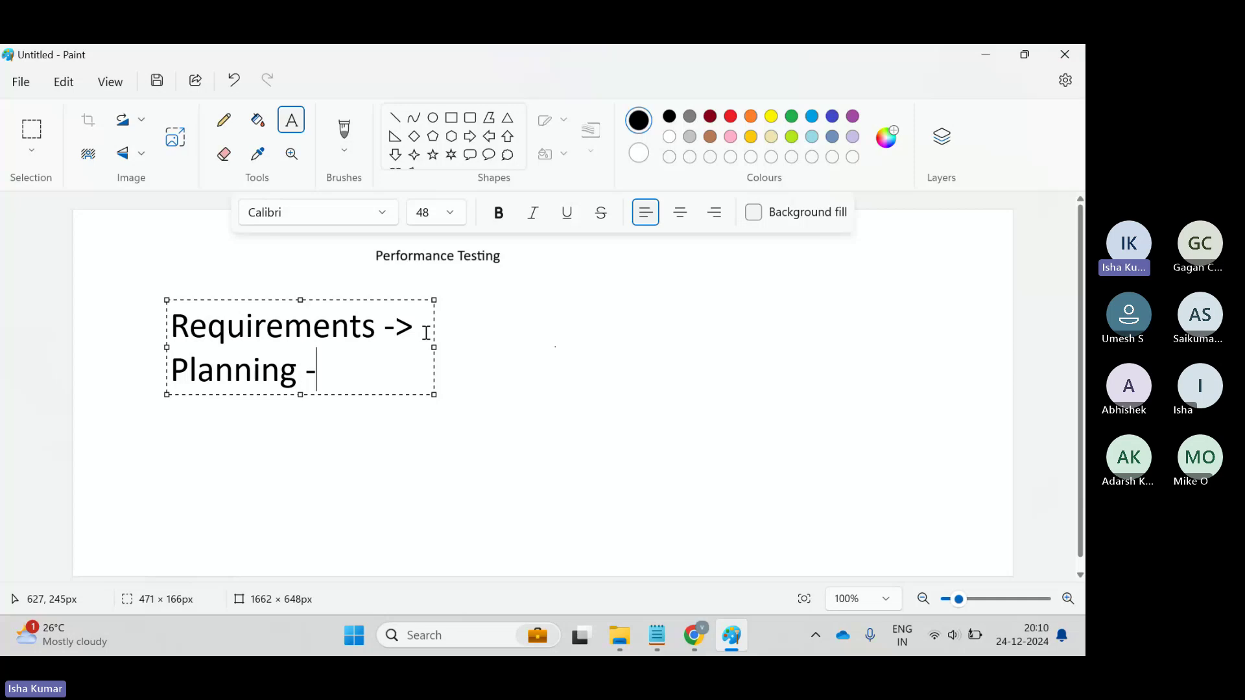
pyautogui.write('> Desing')
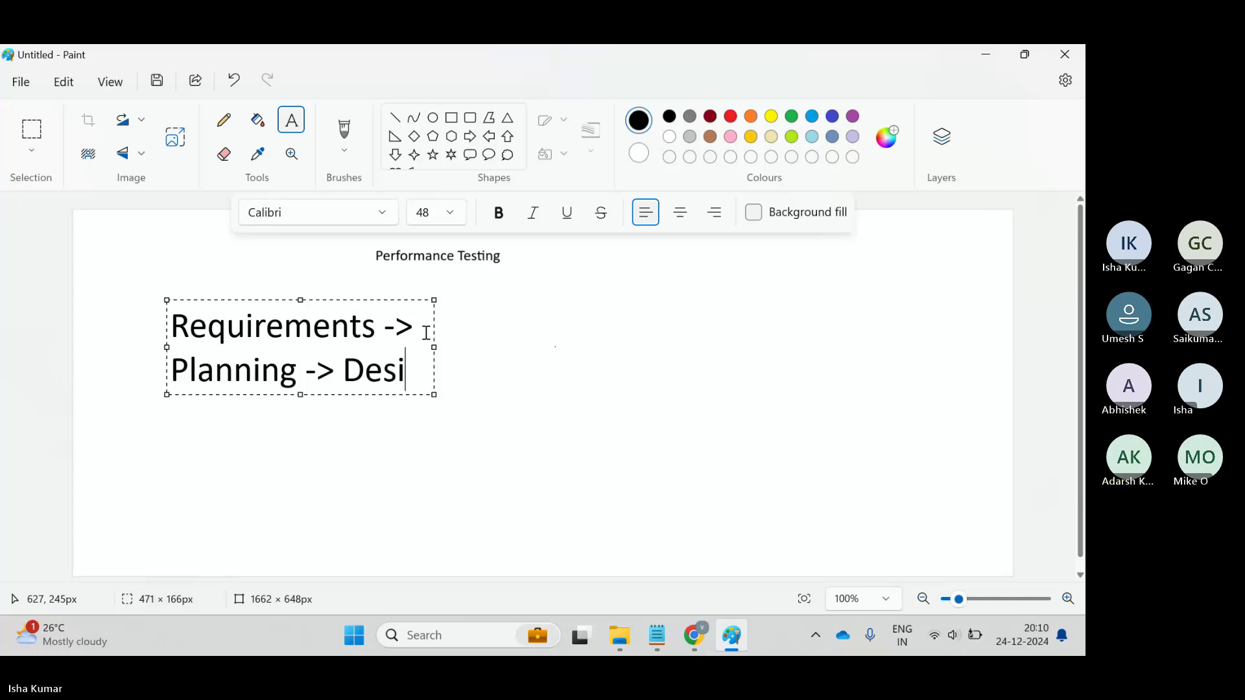
# - Widen the text box to about 1335 px, append "-> Testing", and correct "Desing" to "Design"
pyautogui.moveTo(435, 369); pyautogui.dragTo(922, 350)
pyautogui.write('-> Testing')
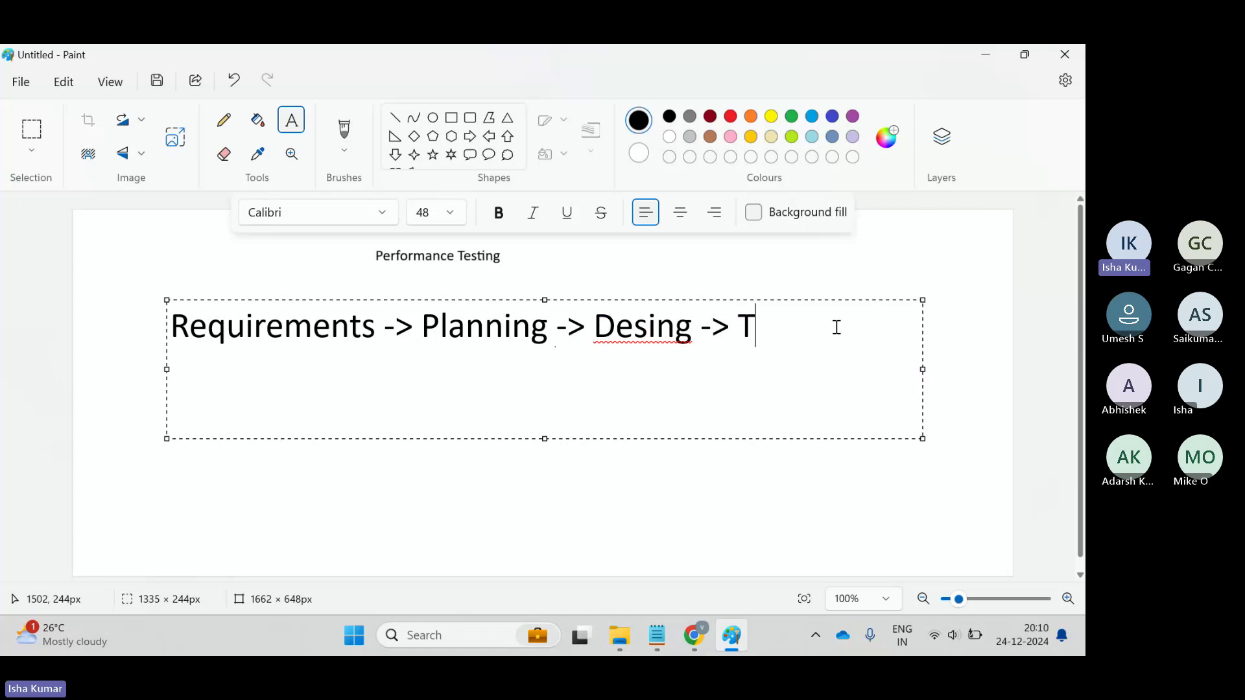
pyautogui.rightClick(635, 332)
pyautogui.moveTo(739, 393)
pyautogui.click(851, 396)
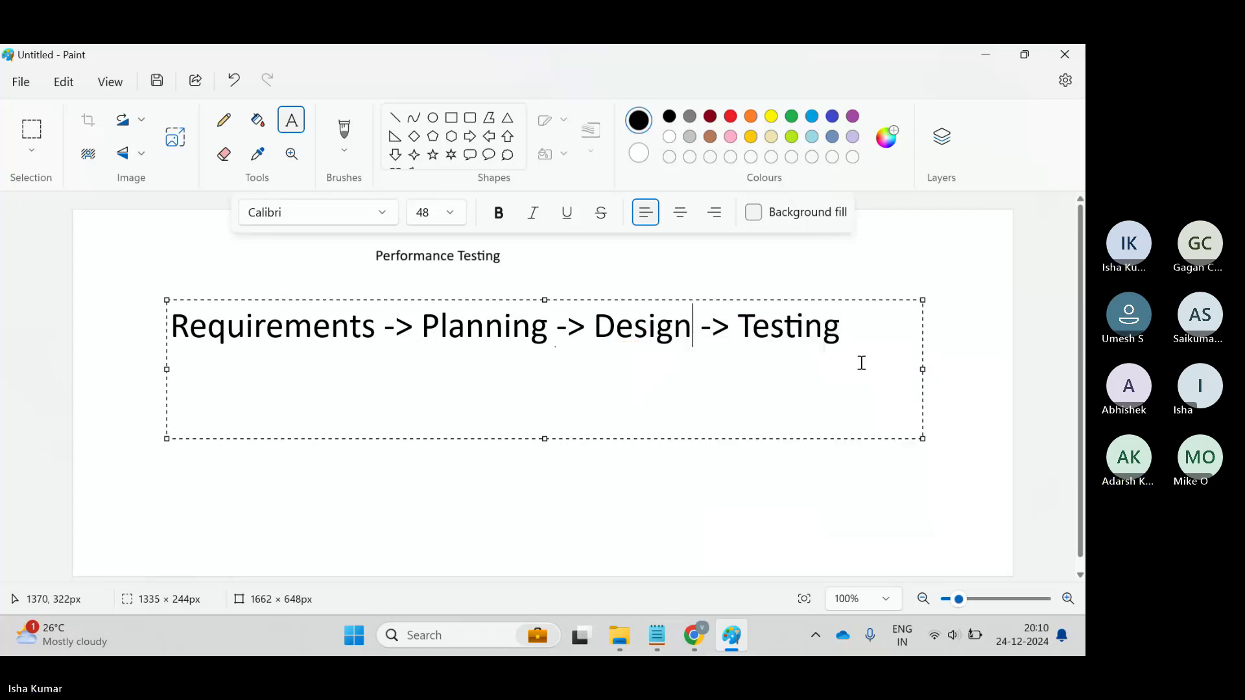
# - Append "-> Deployment" after "Testing" in the flow text
pyautogui.click(870, 335)
pyautogui.write('-> R')
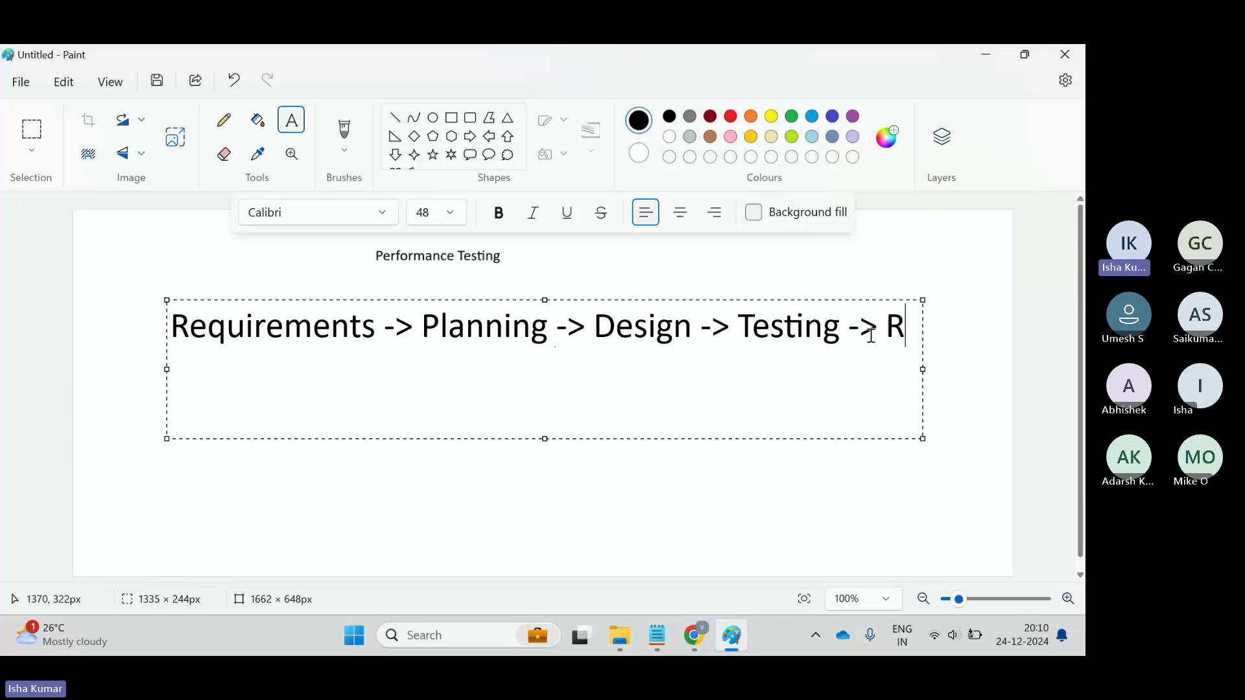
pyautogui.press('BackSpace')
pyautogui.write('Deployment a')
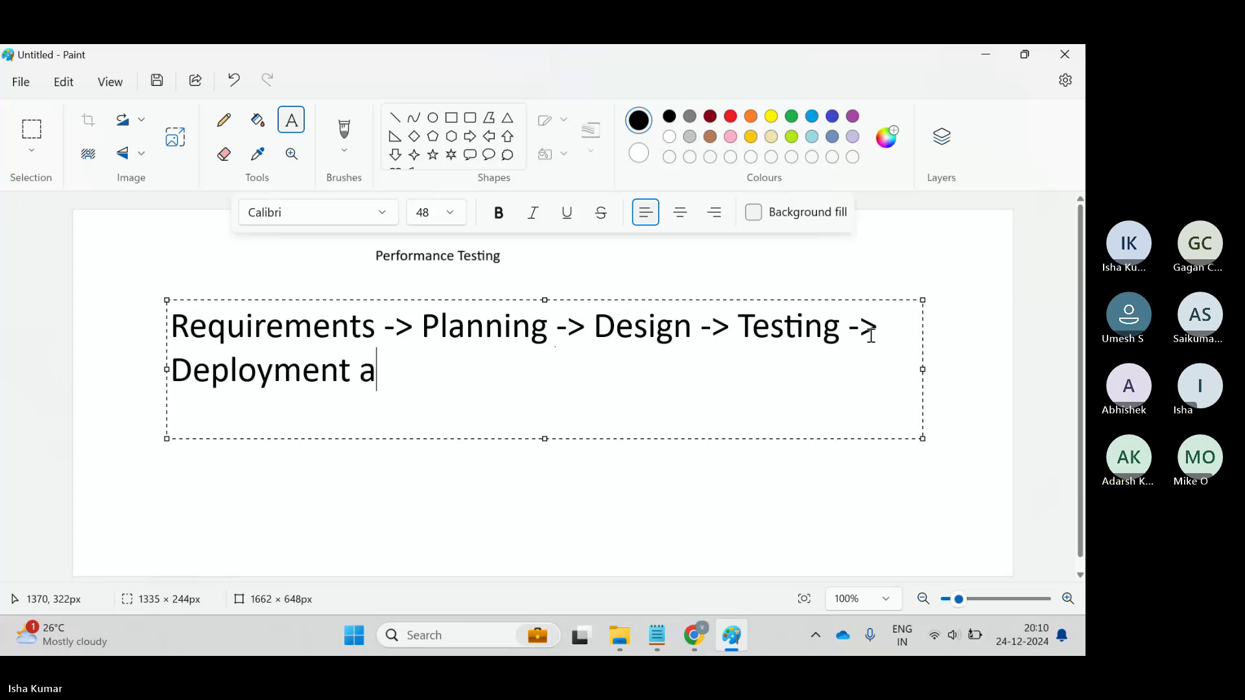
pyautogui.press('BackSpace')
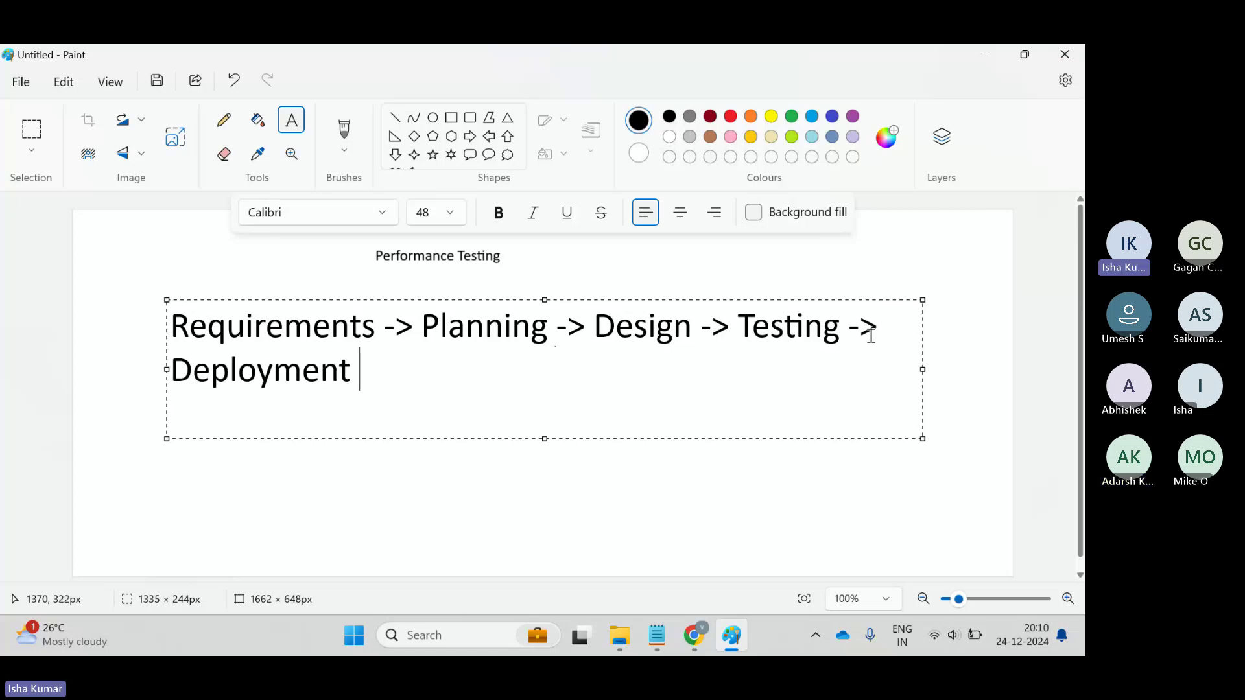
# - Append "-> Upgrades" with its spelling corrected, and shorten the text box to about 184 px high before placing the text
pyautogui.write('->')
pyautogui.write(' Upgar')
pyautogui.write('d')
pyautogui.press('BackSpace')
pyautogui.write('gard')
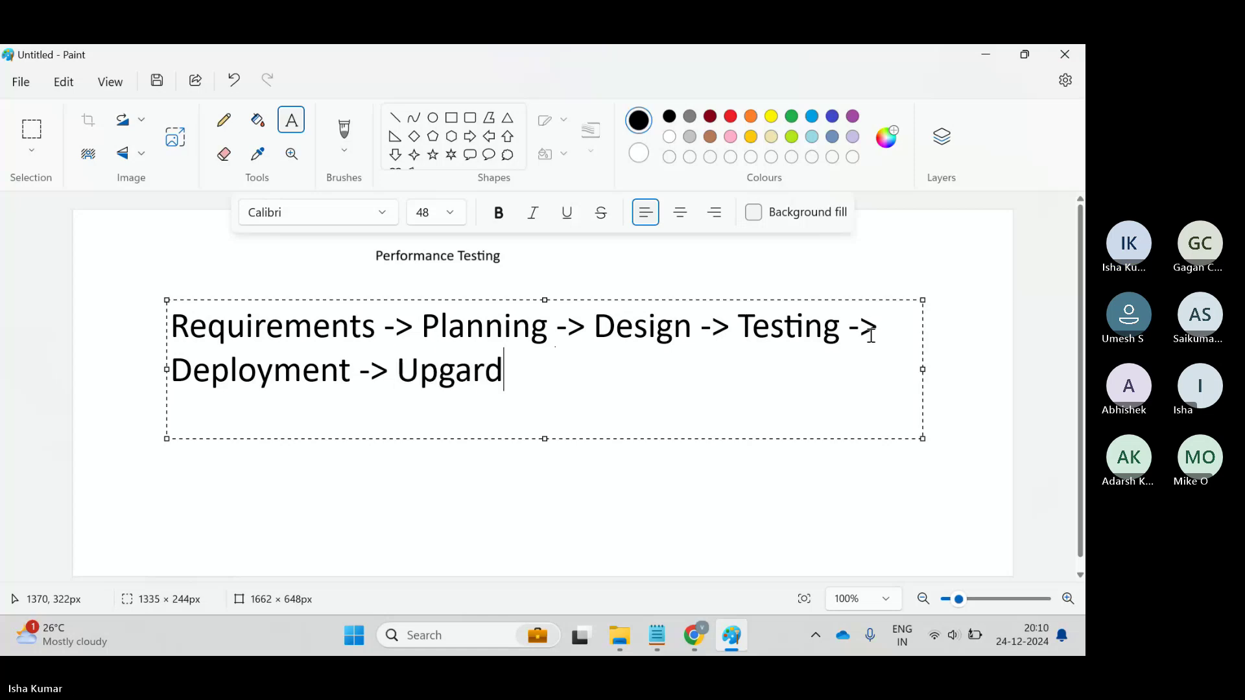
pyautogui.write('s')
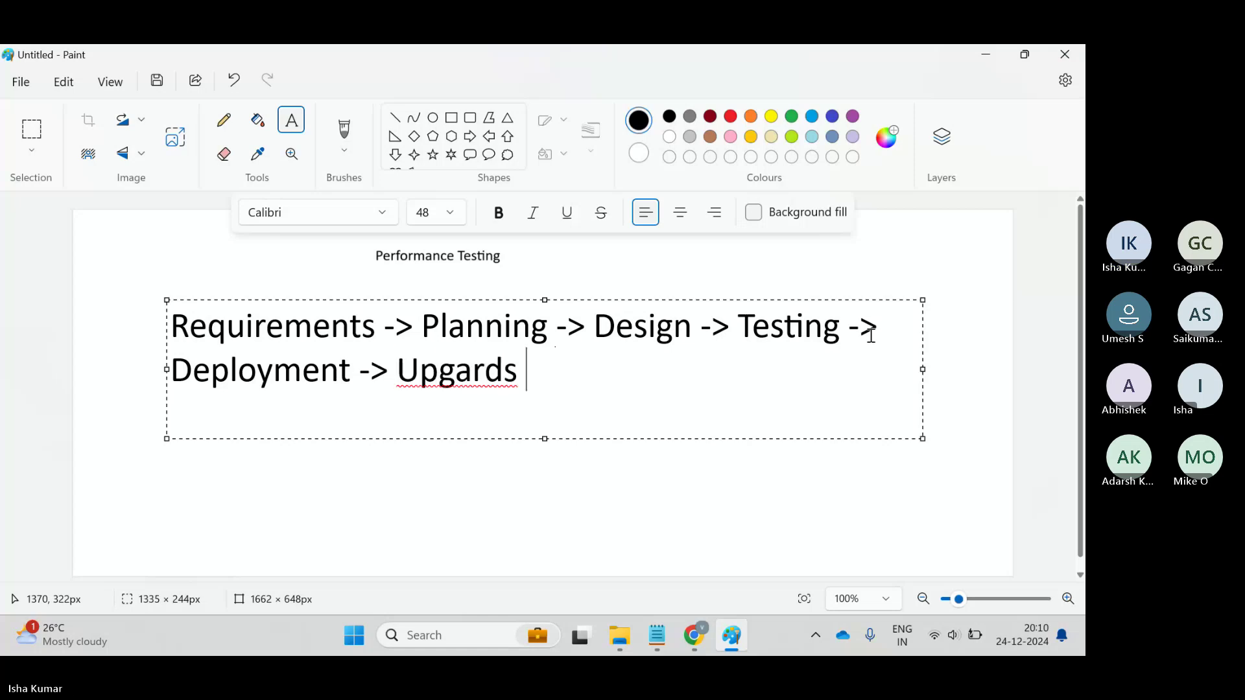
pyautogui.rightClick(437, 358)
pyautogui.moveTo(538, 410)
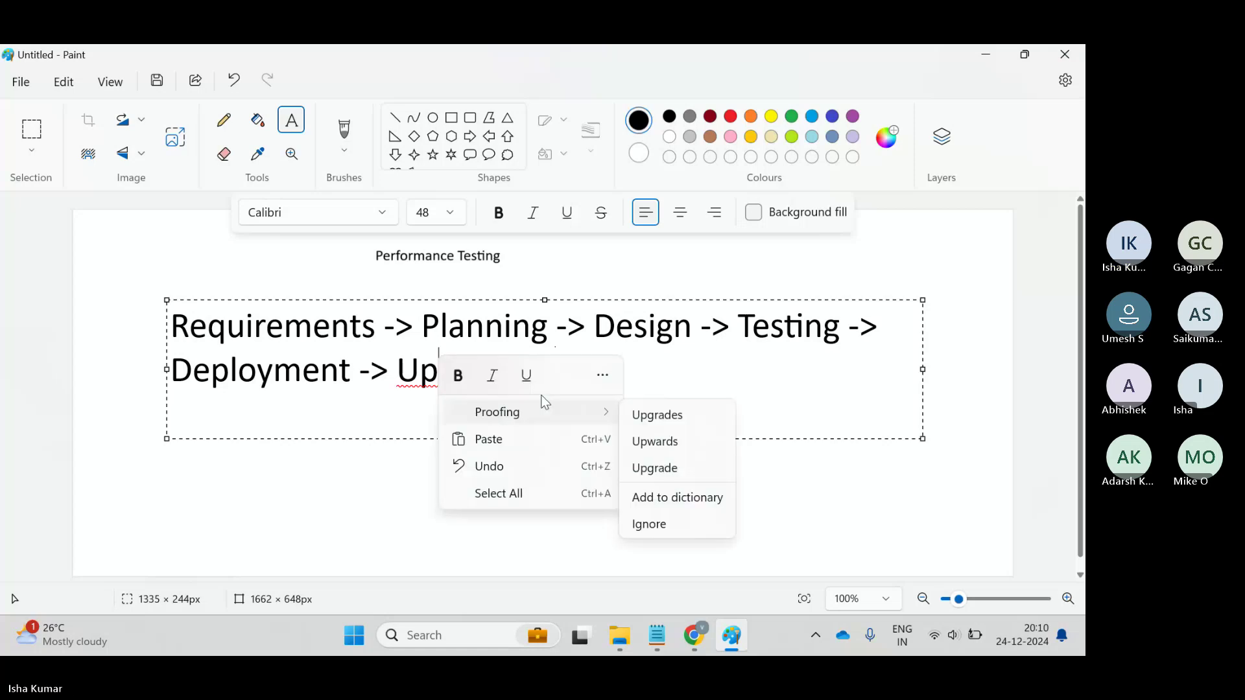
pyautogui.click(691, 422)
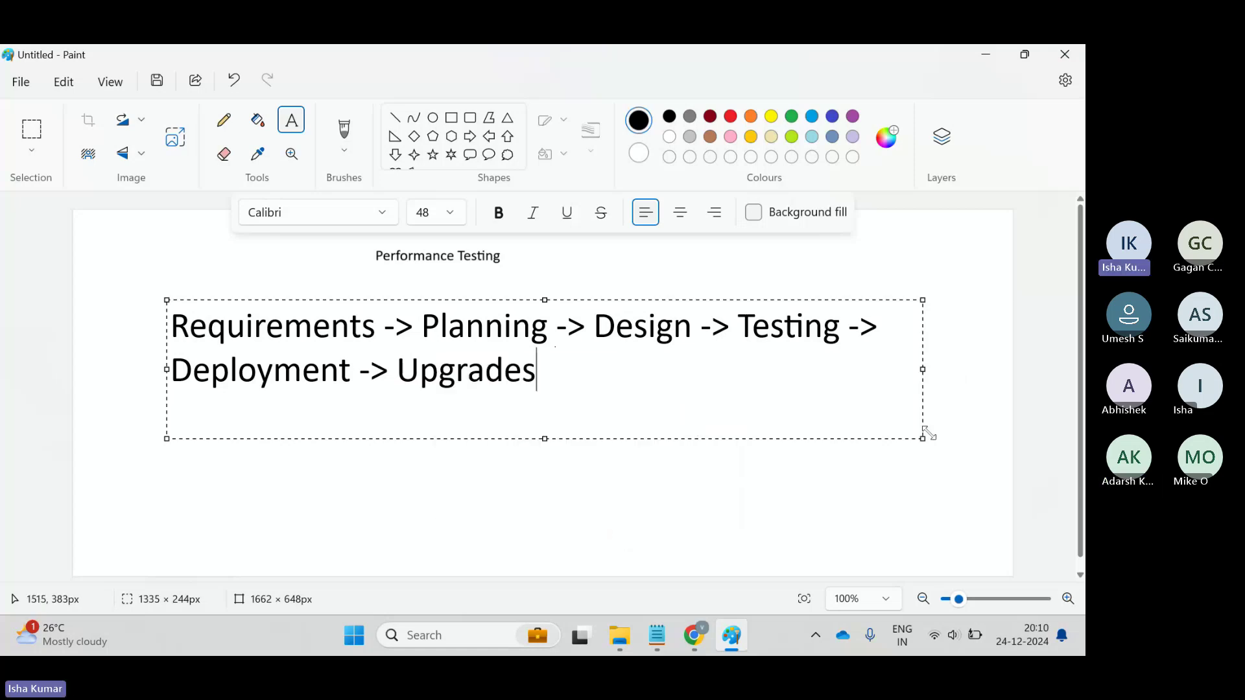
pyautogui.moveTo(540, 439); pyautogui.dragTo(538, 400)
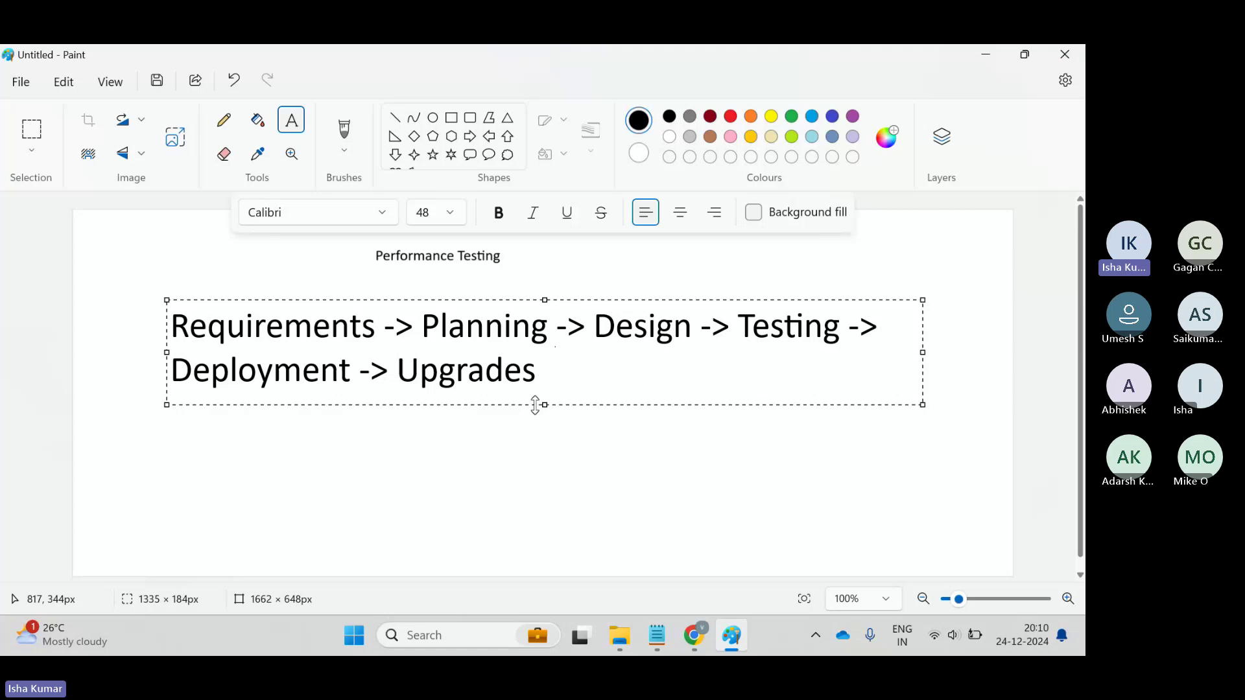
pyautogui.click(595, 456)
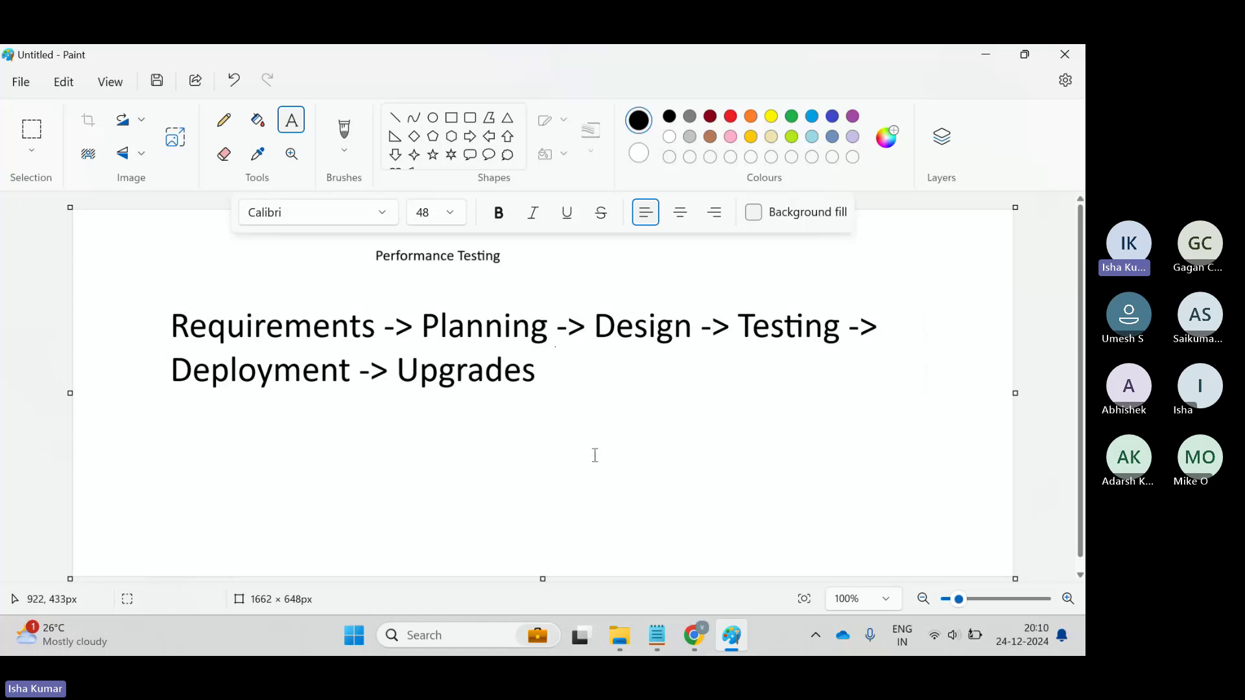
# - Draw a freehand circle around the word "Testing" with the Pencil tool
pyautogui.click(223, 120)
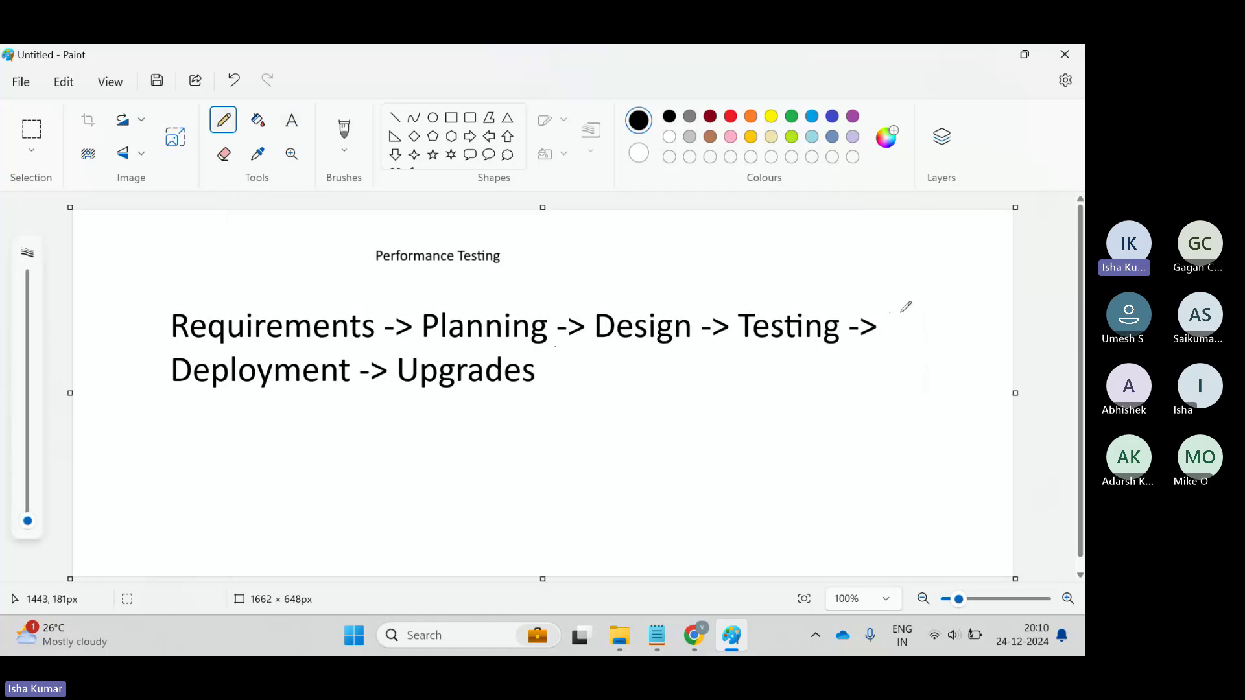
pyautogui.moveTo(806, 284)
pyautogui.mouseDown()
pyautogui.moveTo(736, 278)
pyautogui.moveTo(865, 336)
pyautogui.moveTo(766, 269)
pyautogui.mouseUp()
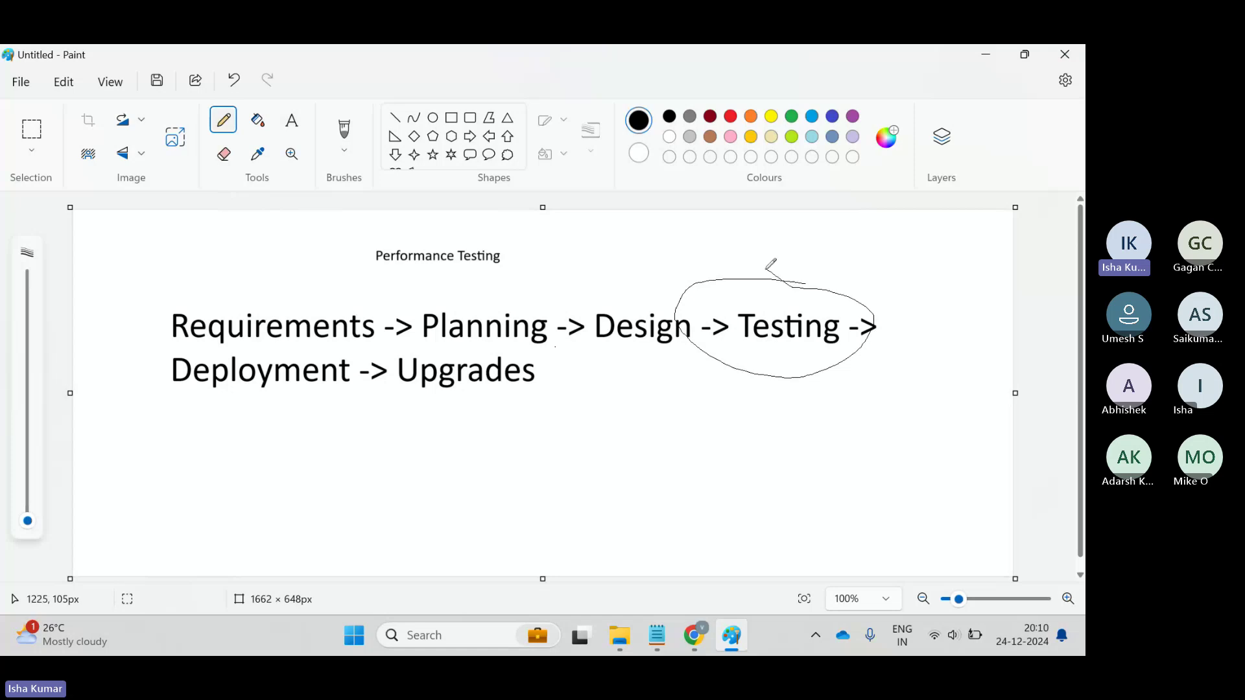
# - Add a text box about 990 × 292 px below the flow text reading "Manual -> Automation -> Performance -> security"
pyautogui.click(291, 120)
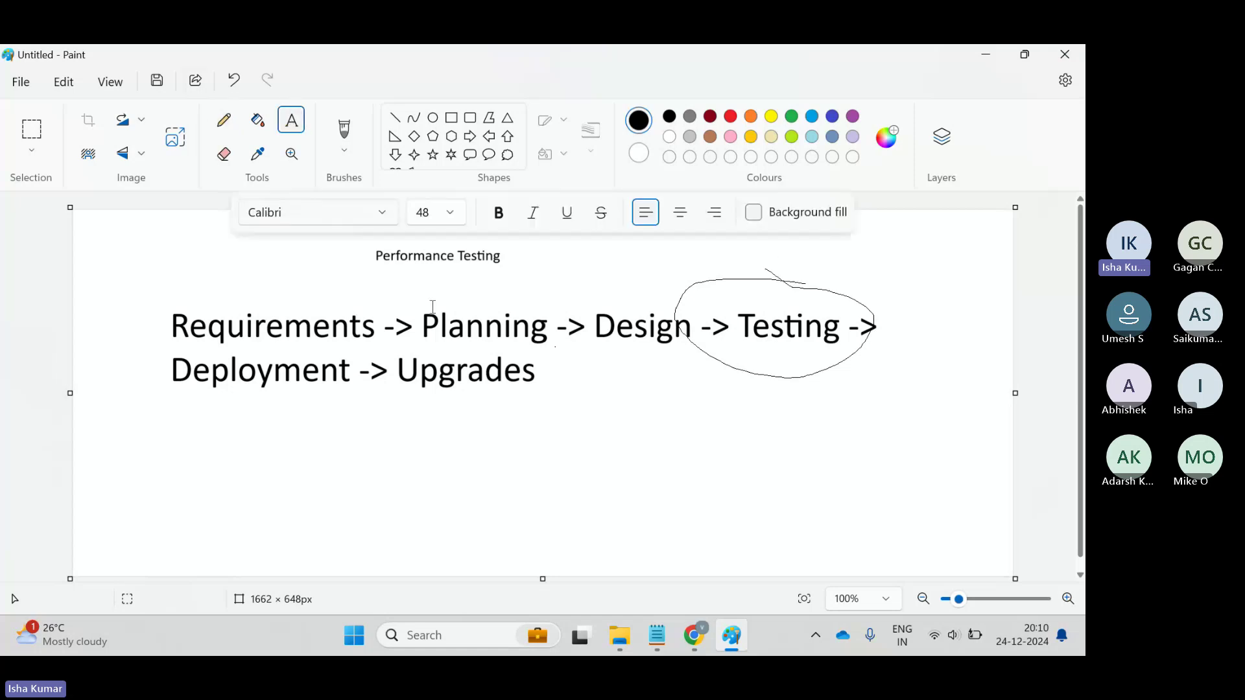
pyautogui.click(313, 415)
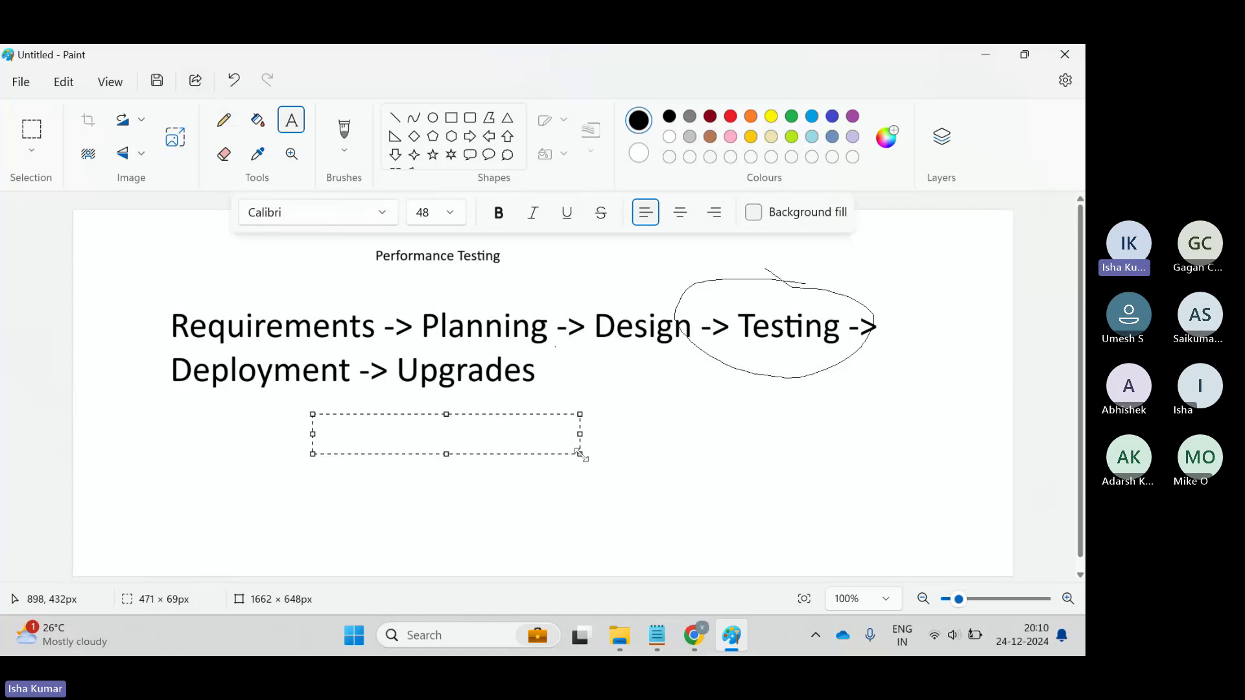
pyautogui.moveTo(581, 454); pyautogui.dragTo(872, 577)
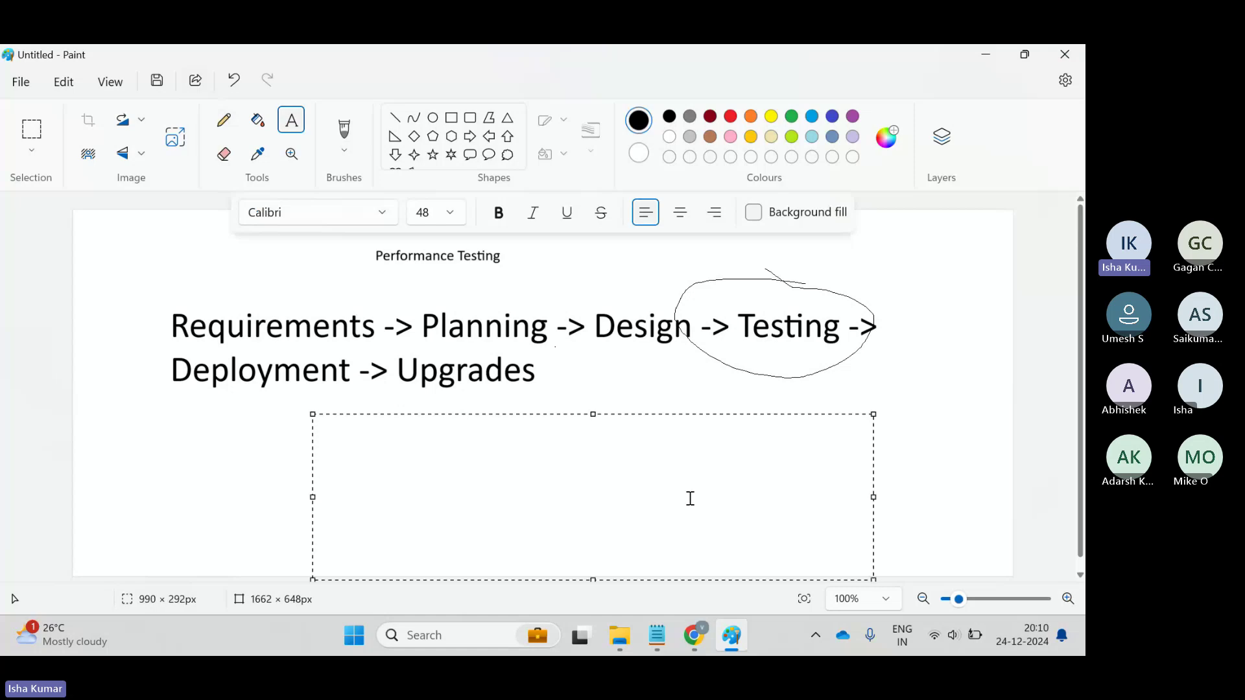
pyautogui.write('Manual ')
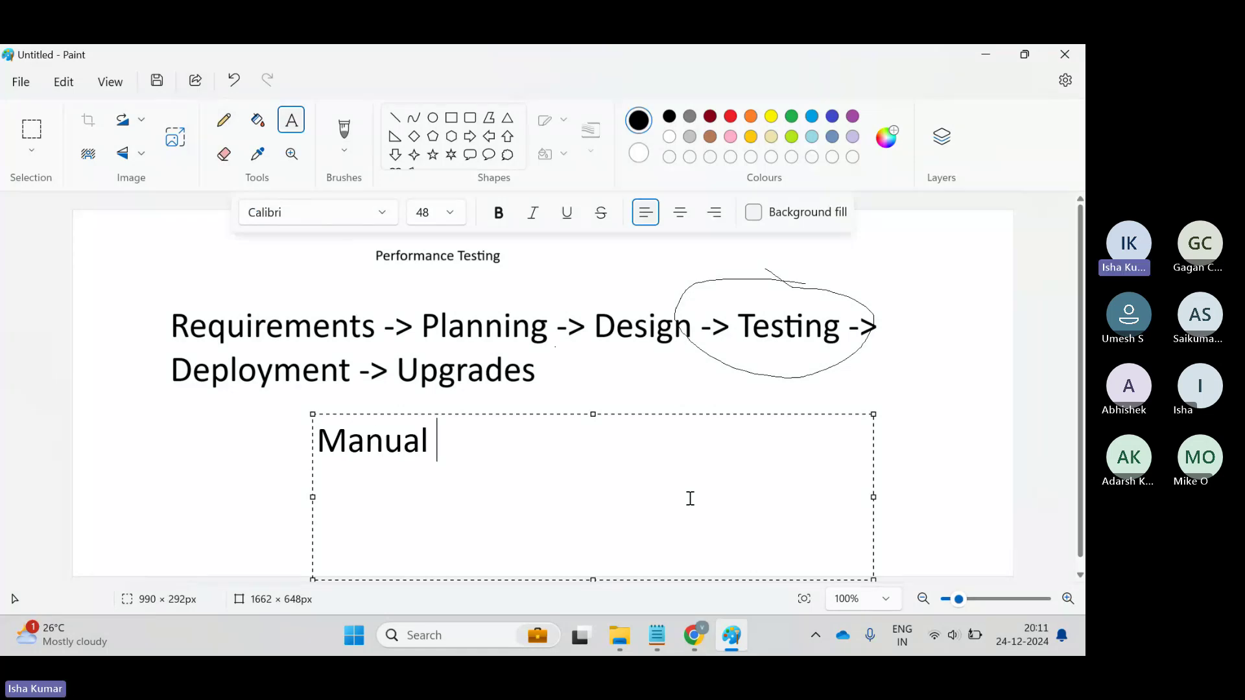
pyautogui.write('-> Au')
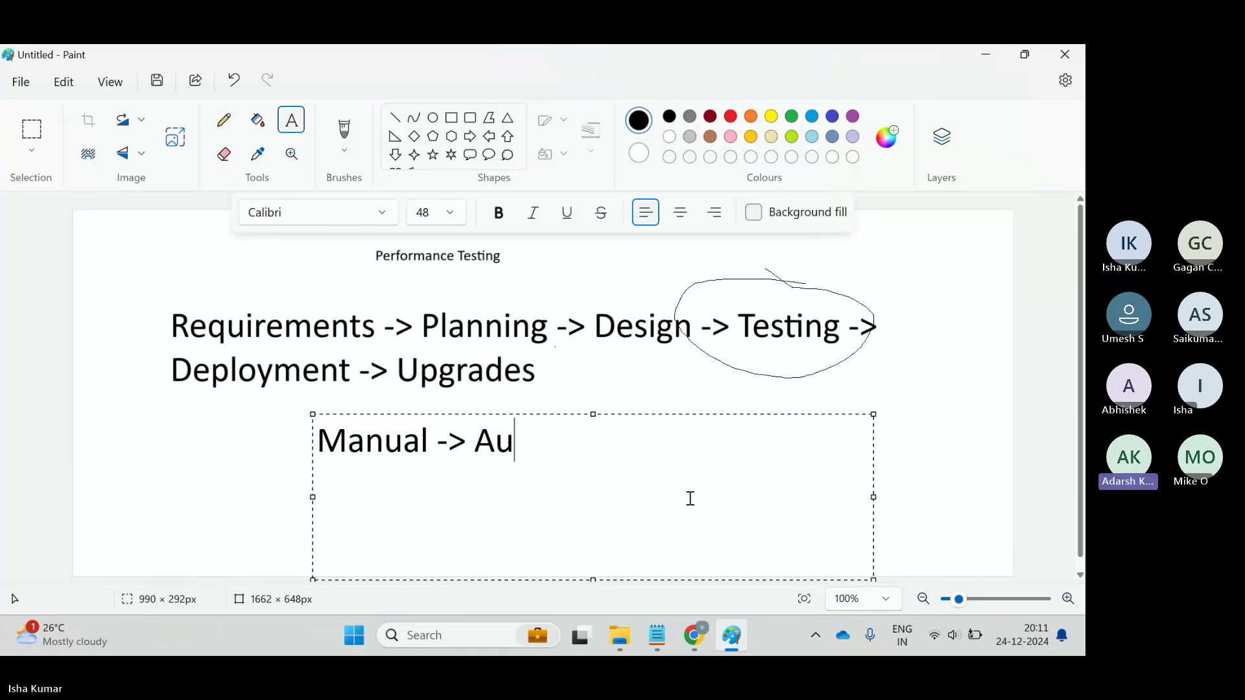
pyautogui.write('tomation -')
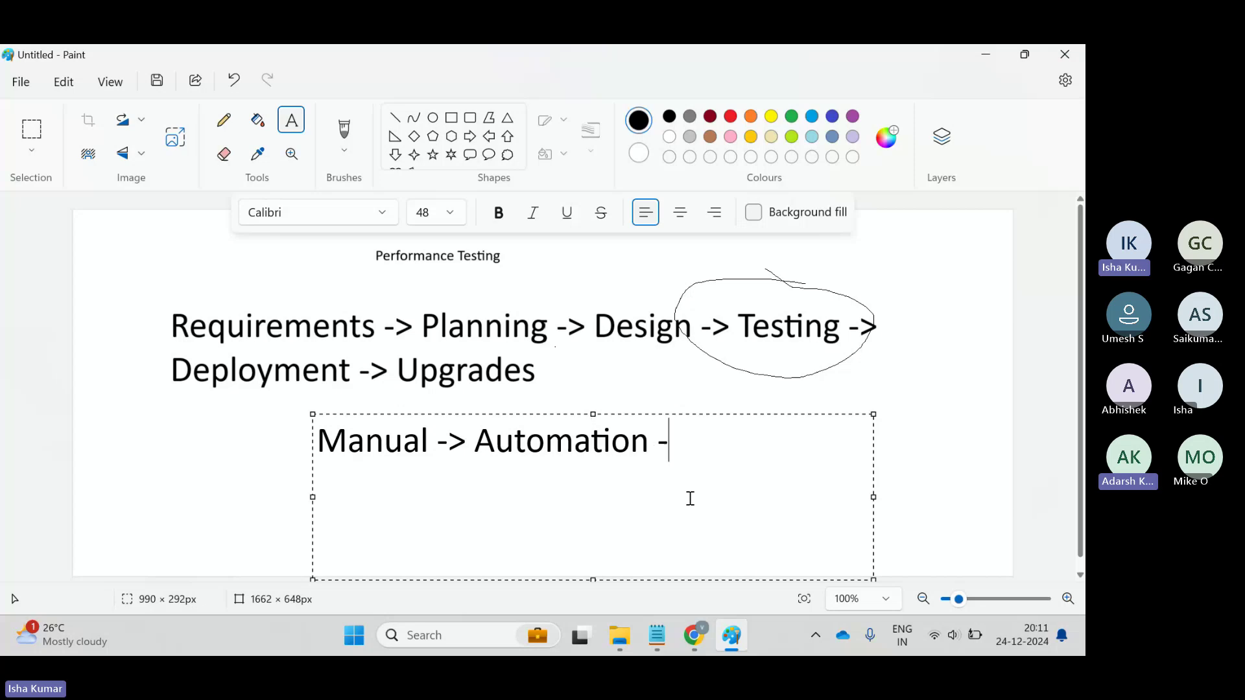
pyautogui.write('> Performance')
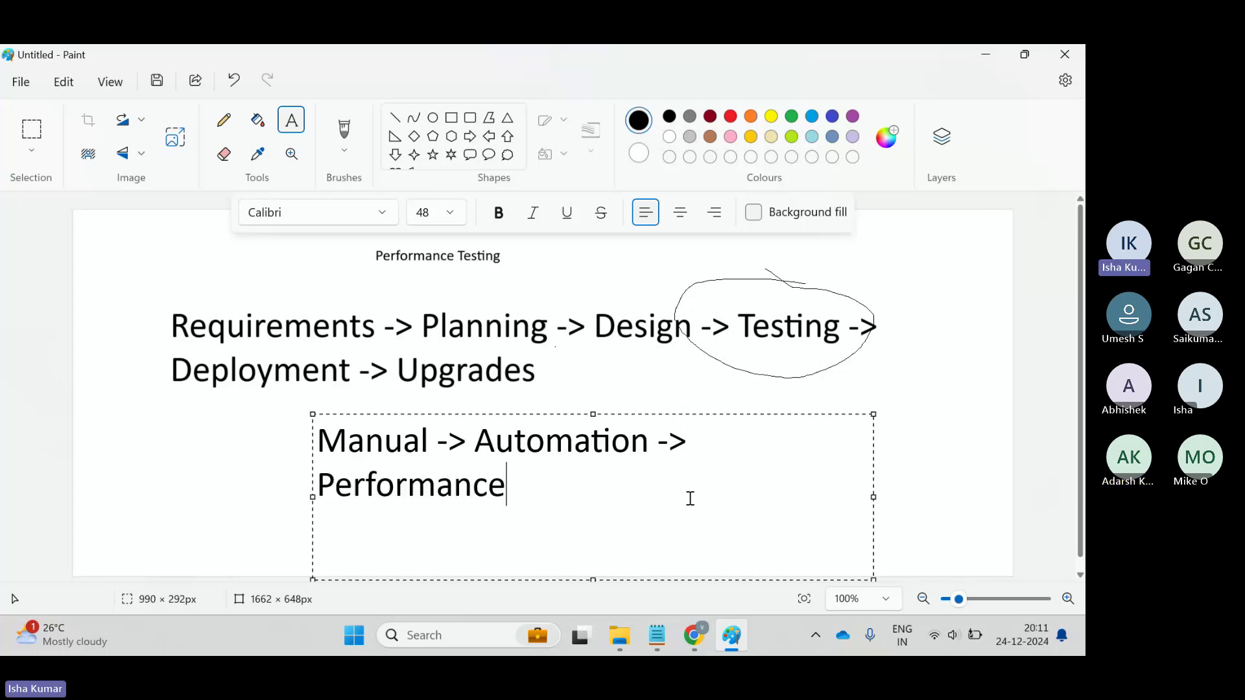
pyautogui.write(' -> security')
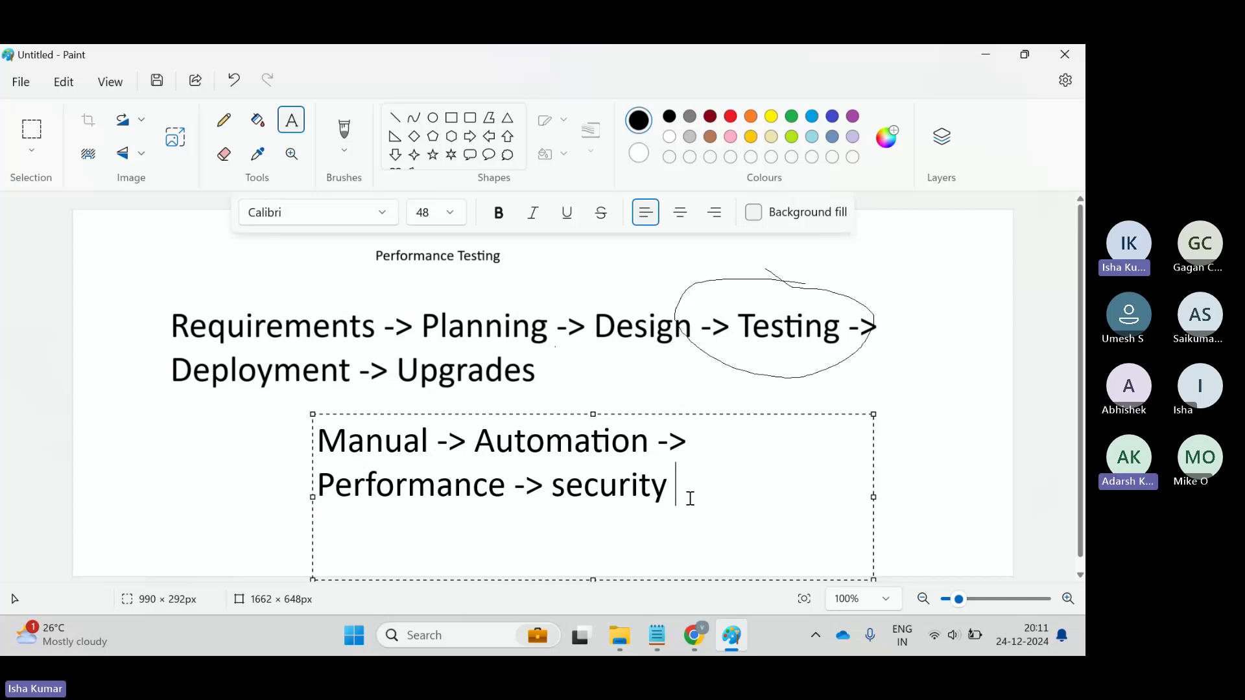
pyautogui.click(958, 405)
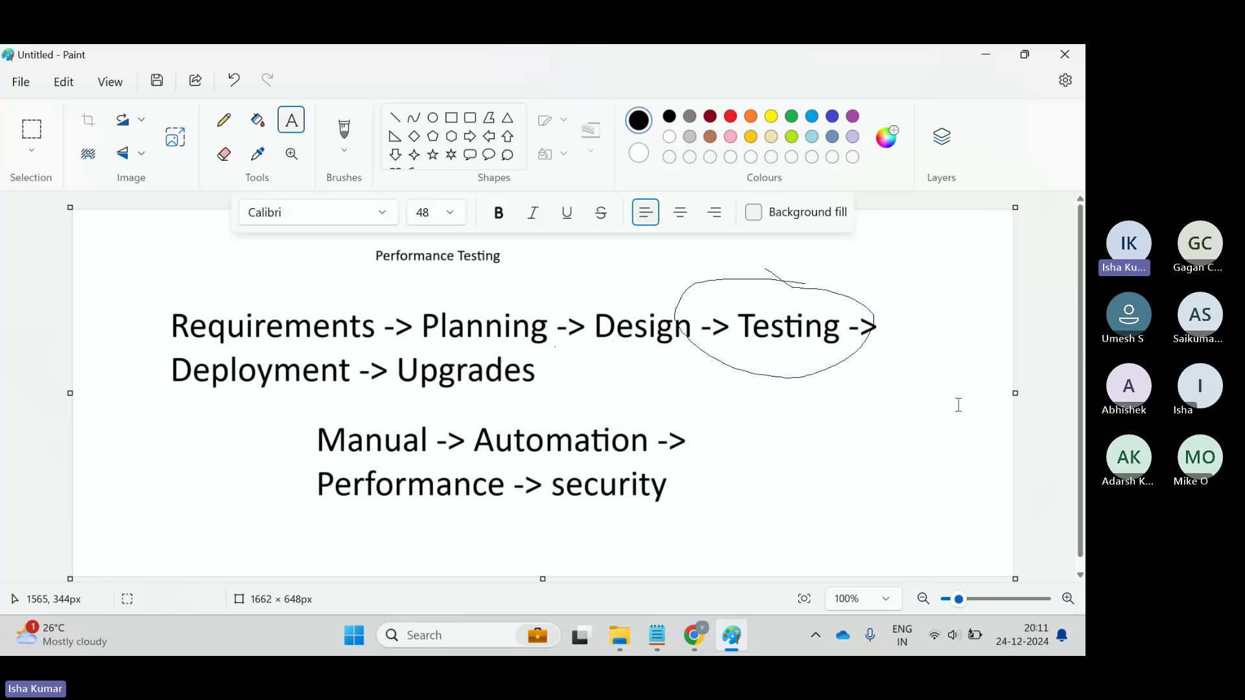
# - Draw a freehand circle around the word "Manual" with the Pencil tool
pyautogui.click(224, 120)
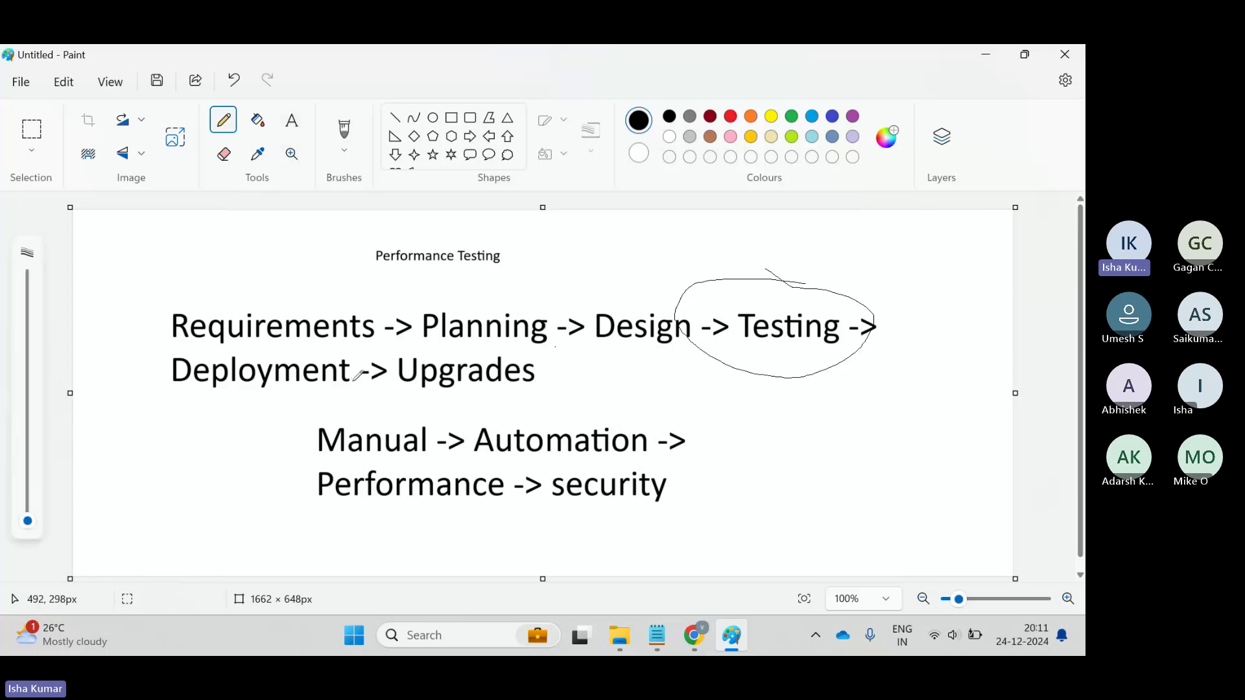
pyautogui.moveTo(337, 408)
pyautogui.mouseDown()
pyautogui.moveTo(393, 470)
pyautogui.moveTo(438, 423)
pyautogui.moveTo(358, 394)
pyautogui.mouseUp()
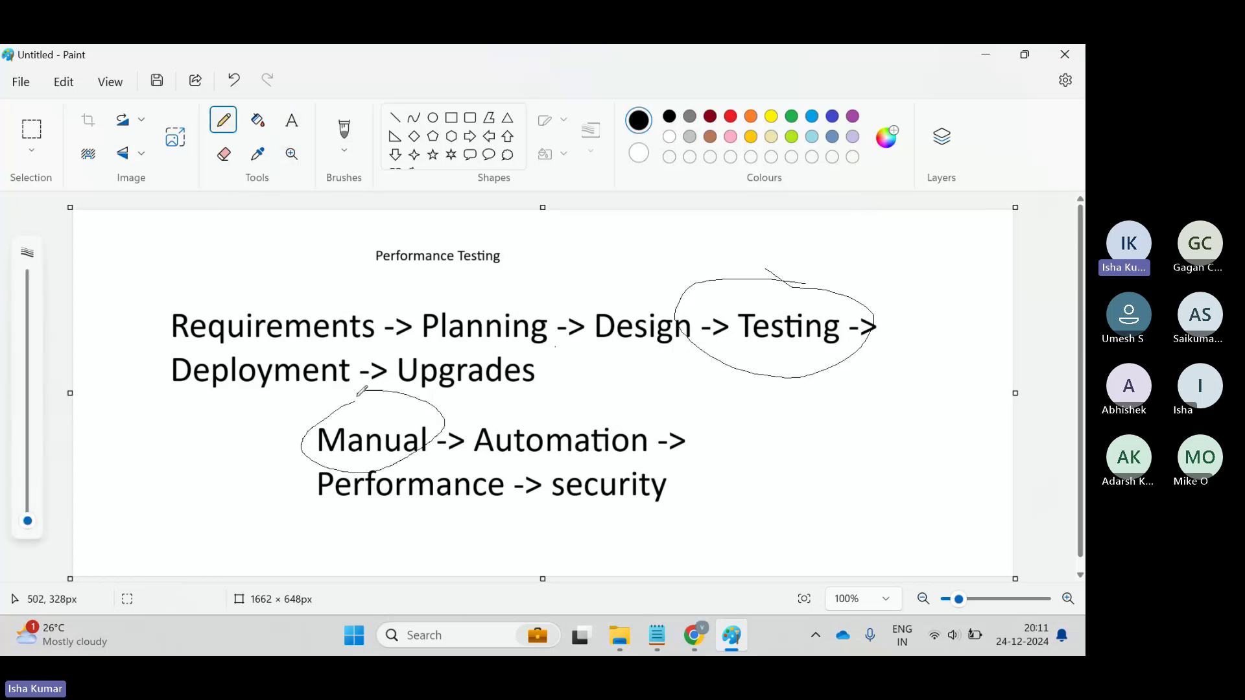
# - Switch to Chrome and search the web for "advantageonlineshopping" in a new tab
pyautogui.moveTo(684, 640)
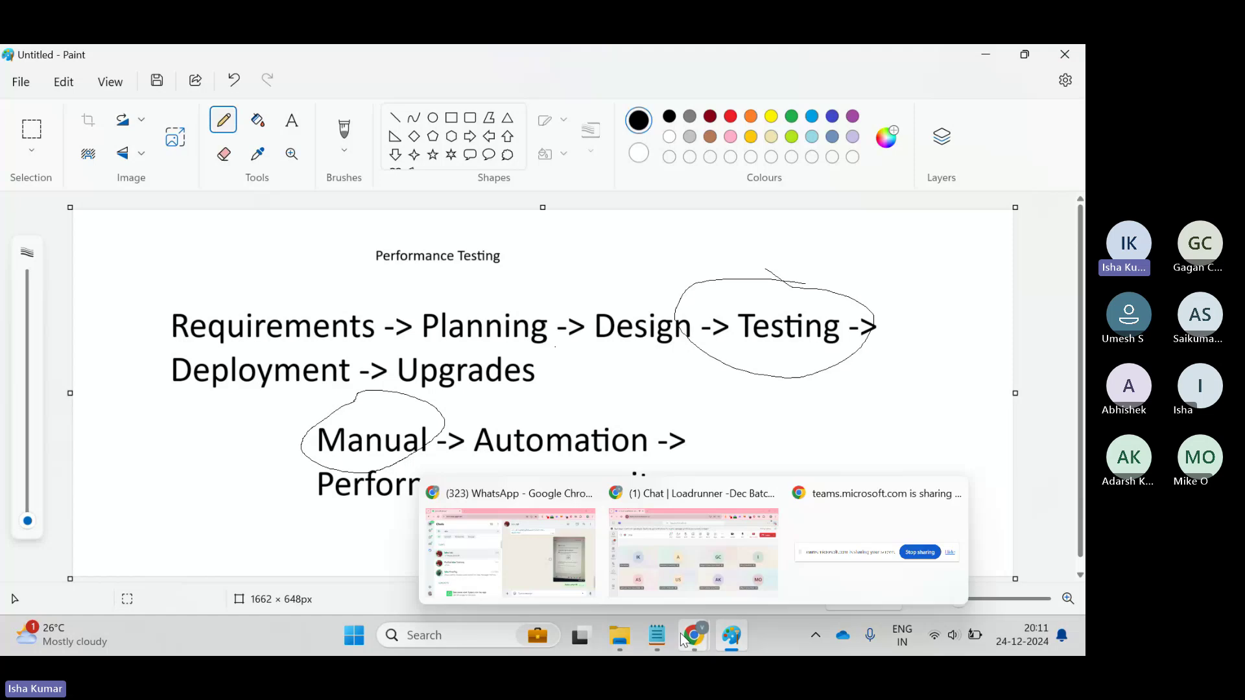
pyautogui.click(676, 537)
pyautogui.click(249, 63)
pyautogui.write('a')
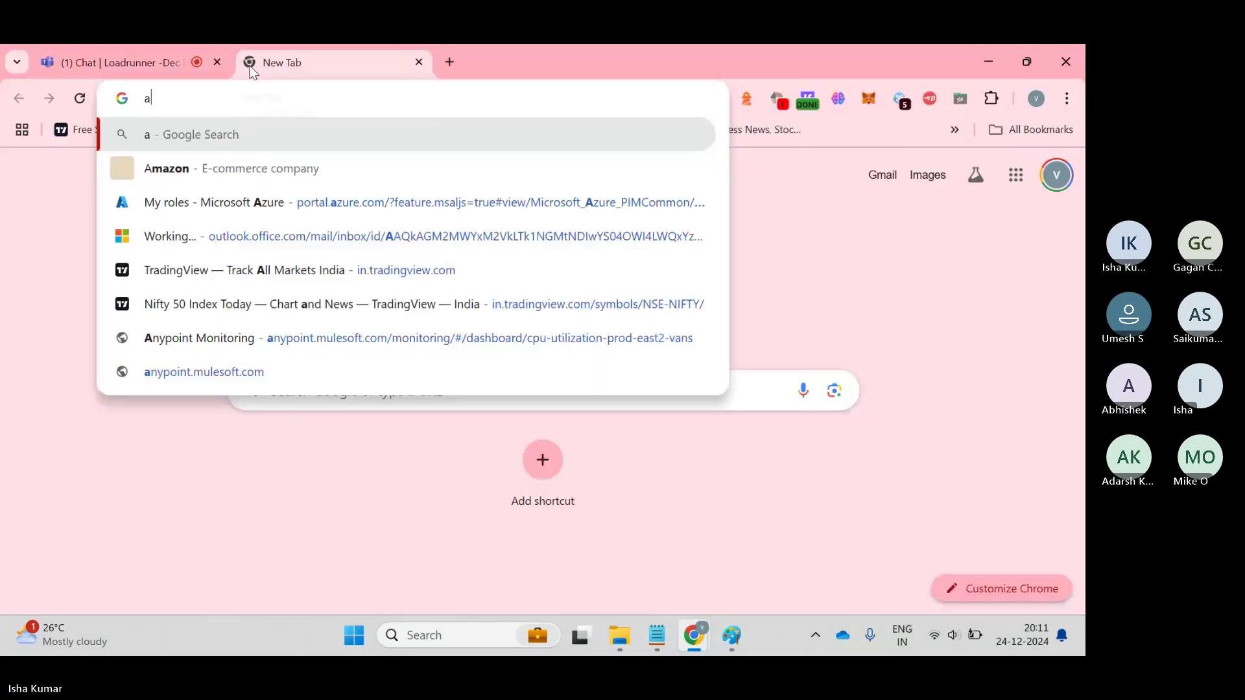
pyautogui.write('d')
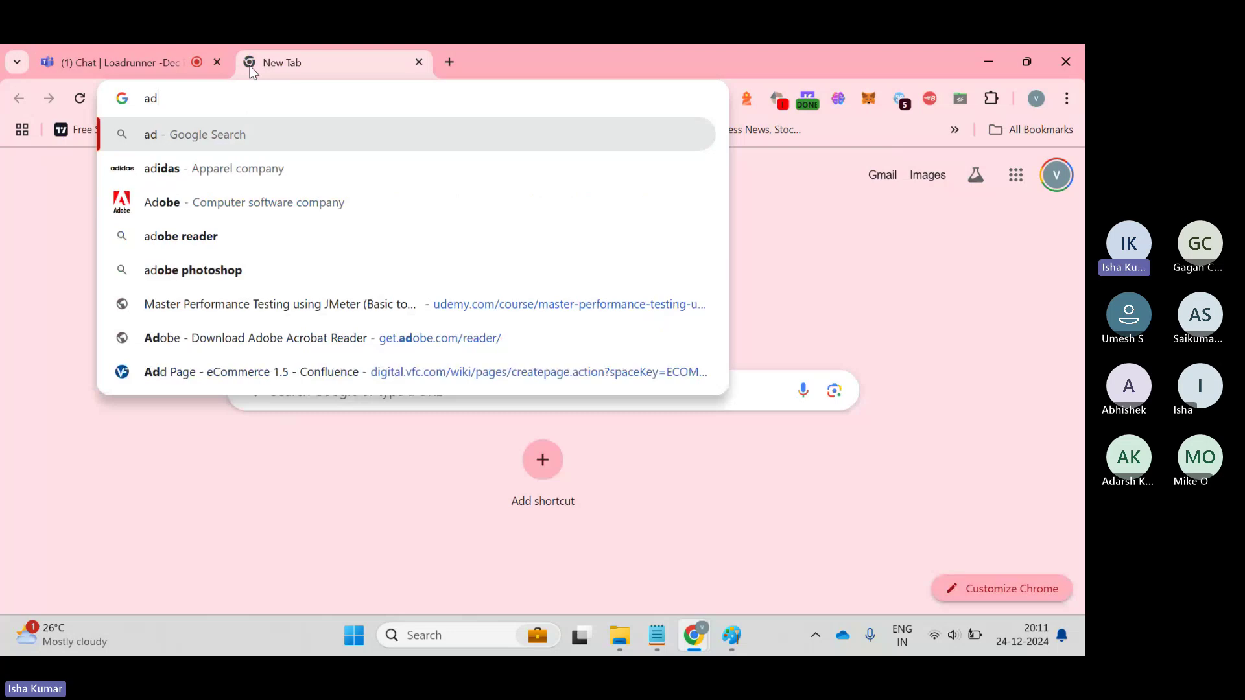
pyautogui.write('vantageo')
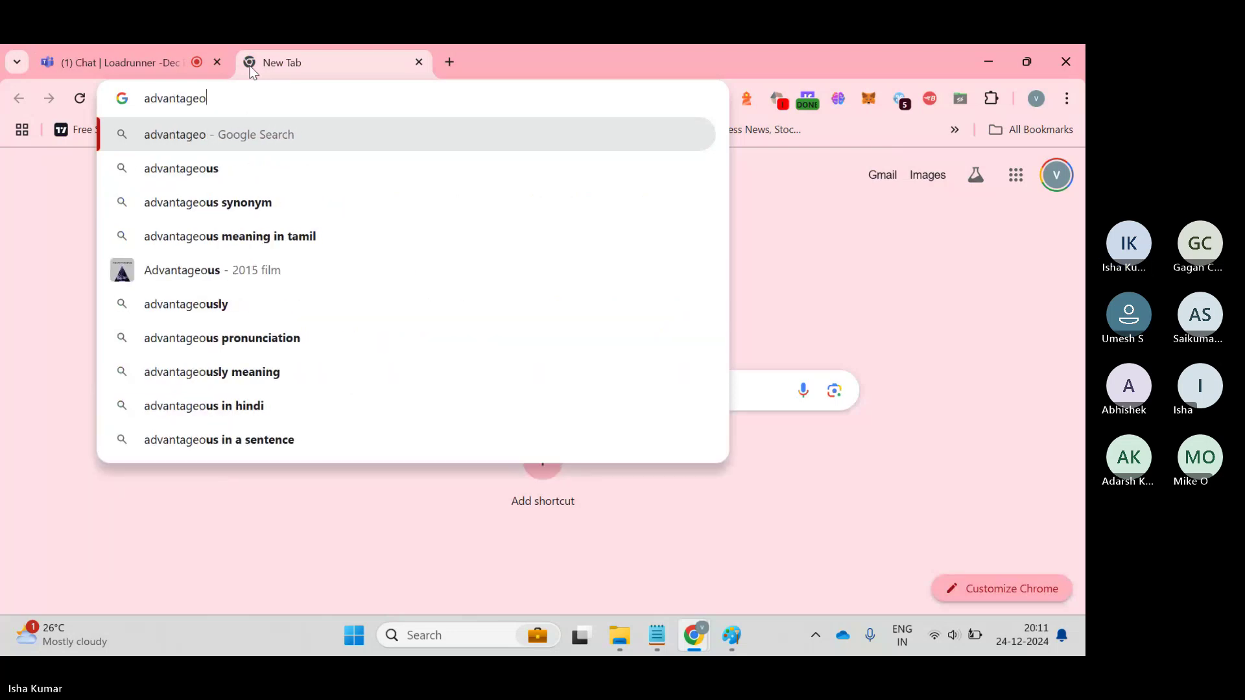
pyautogui.write('nlinesho')
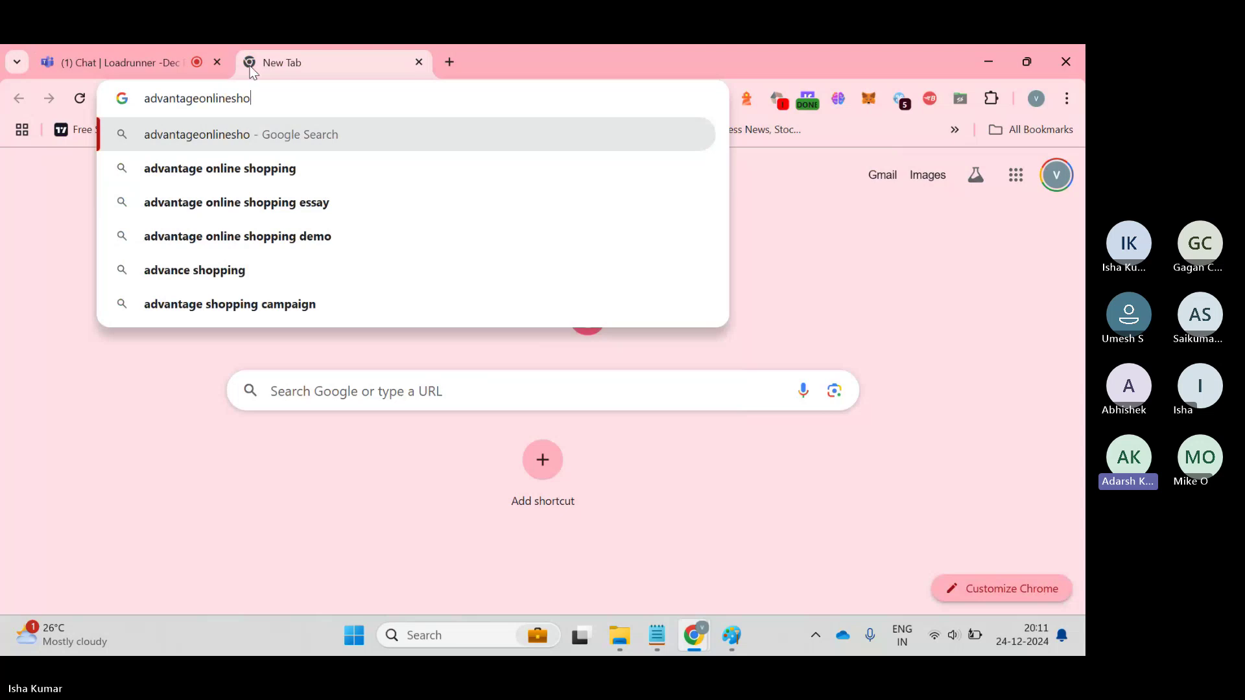
pyautogui.write('po')
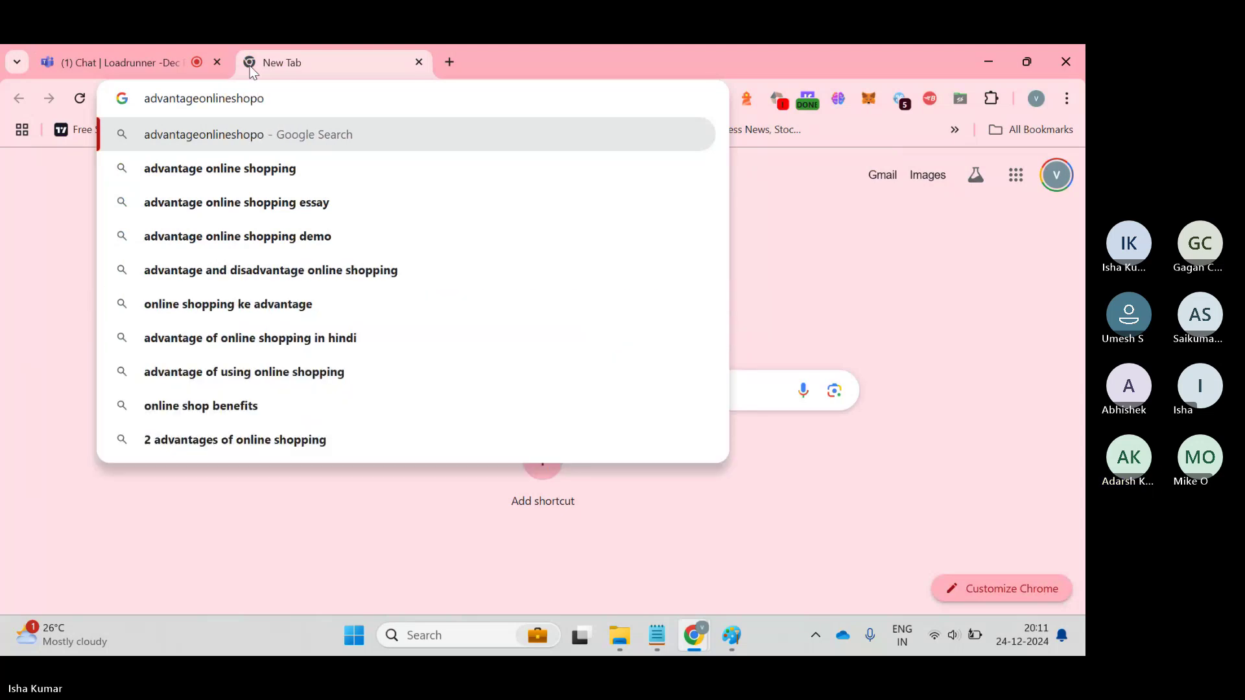
pyautogui.press('BackSpace')
pyautogui.write('ping')
pyautogui.press('Return')
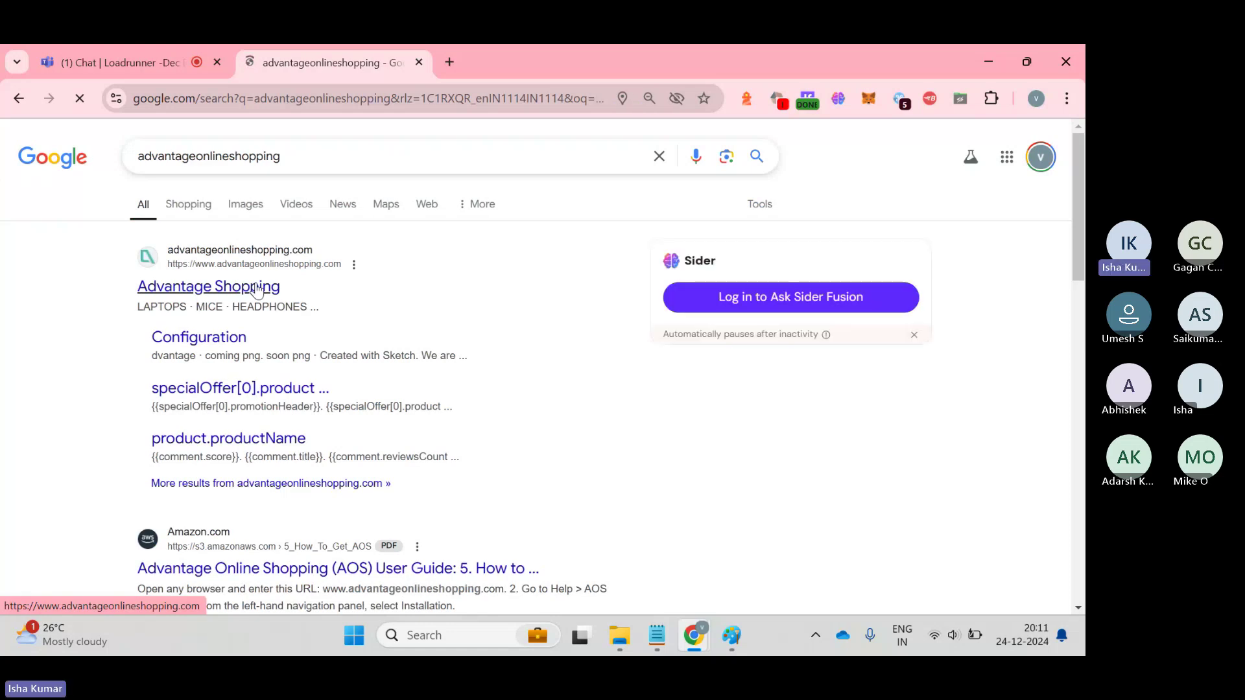
# - Open the Advantage Shopping site from the search results and show its full web address
pyautogui.click(257, 289)
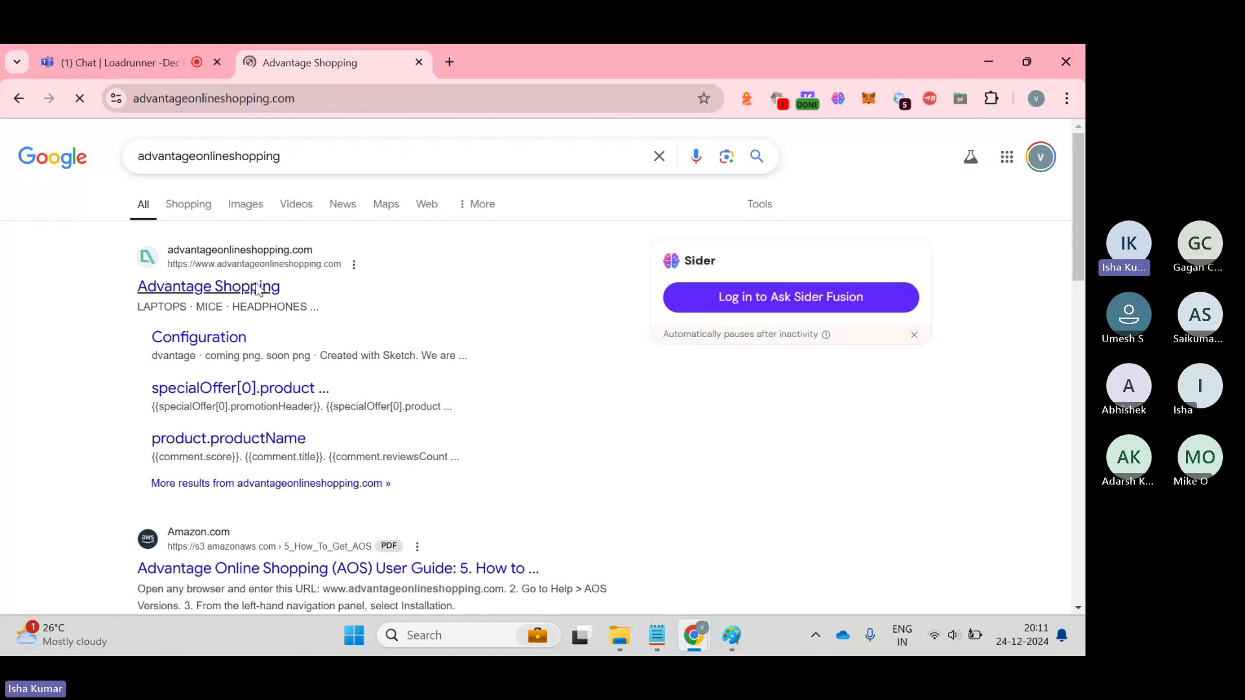
pyautogui.click(422, 92)
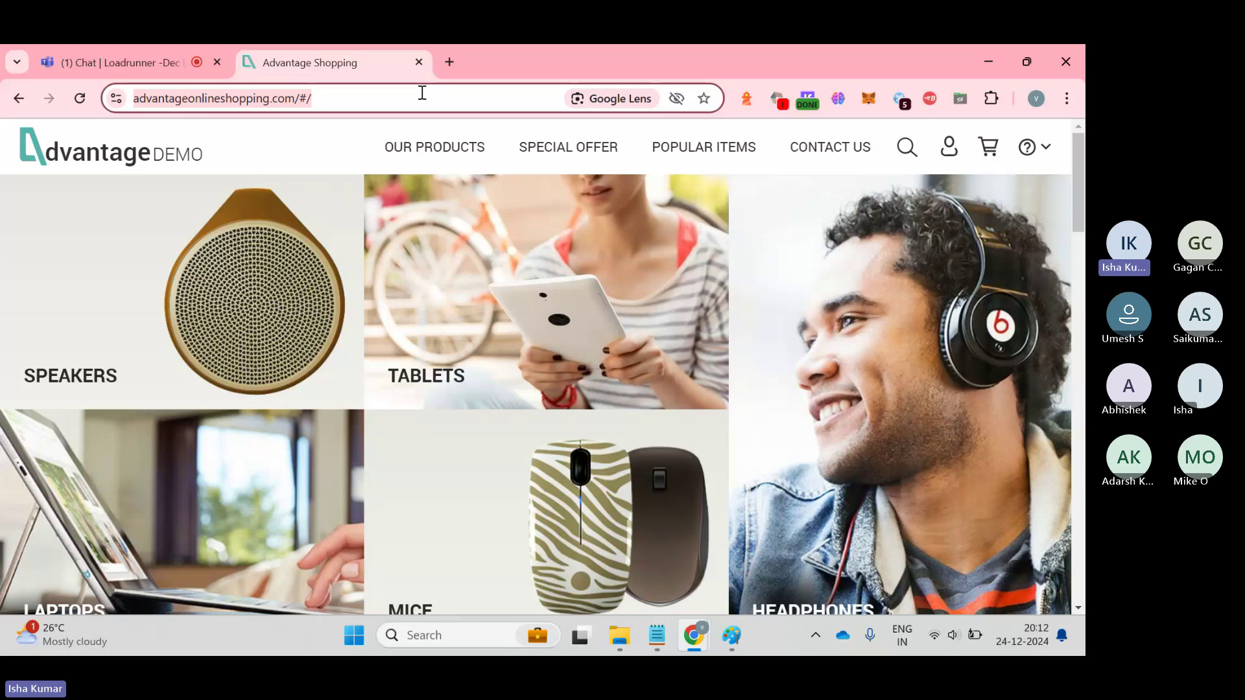
pyautogui.click(422, 92)
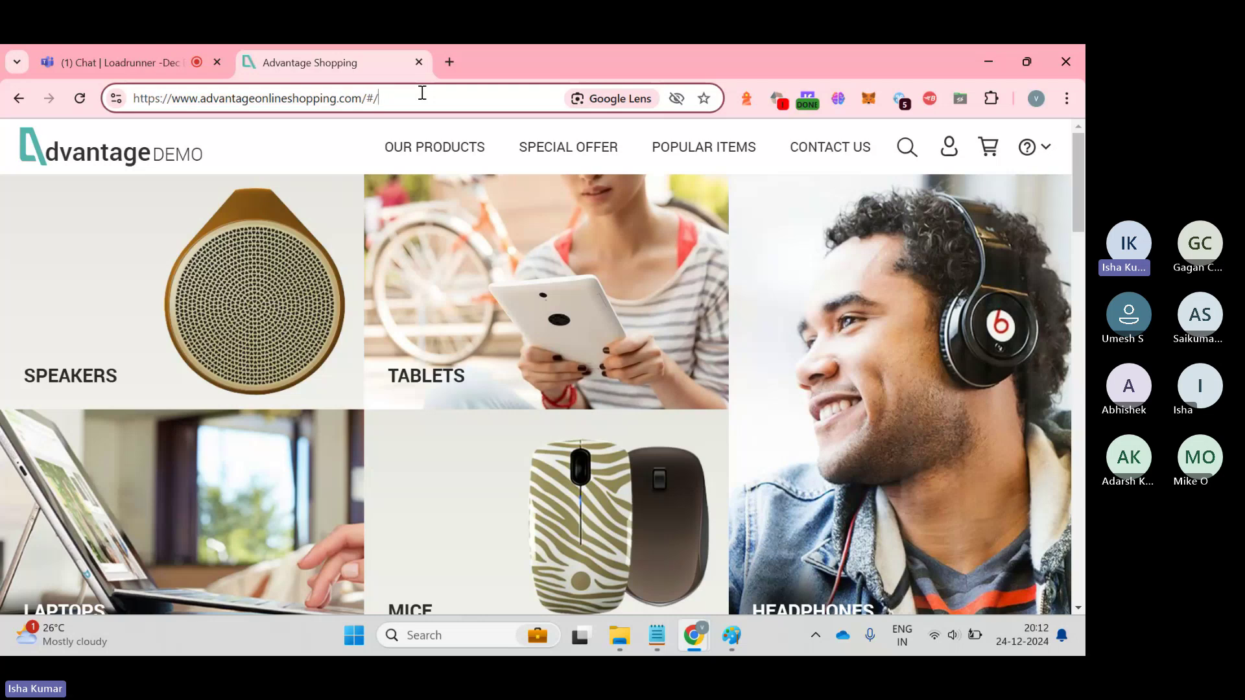
pyautogui.moveTo(1076, 208)
pyautogui.mouseDown()
pyautogui.moveTo(1081, 409)
pyautogui.moveTo(1082, 213)
pyautogui.mouseUp()
pyautogui.moveTo(428, 454)
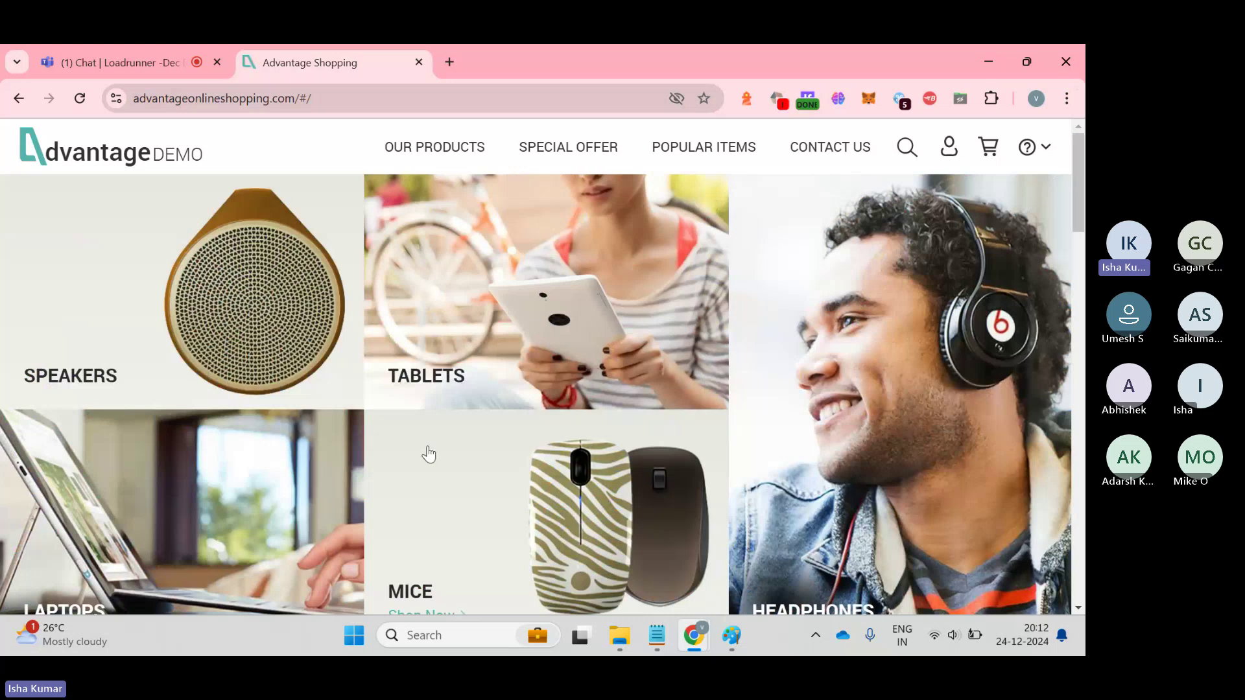
# - Open the Speakers category and filter its products to a maximum price of $144
pyautogui.click(184, 326)
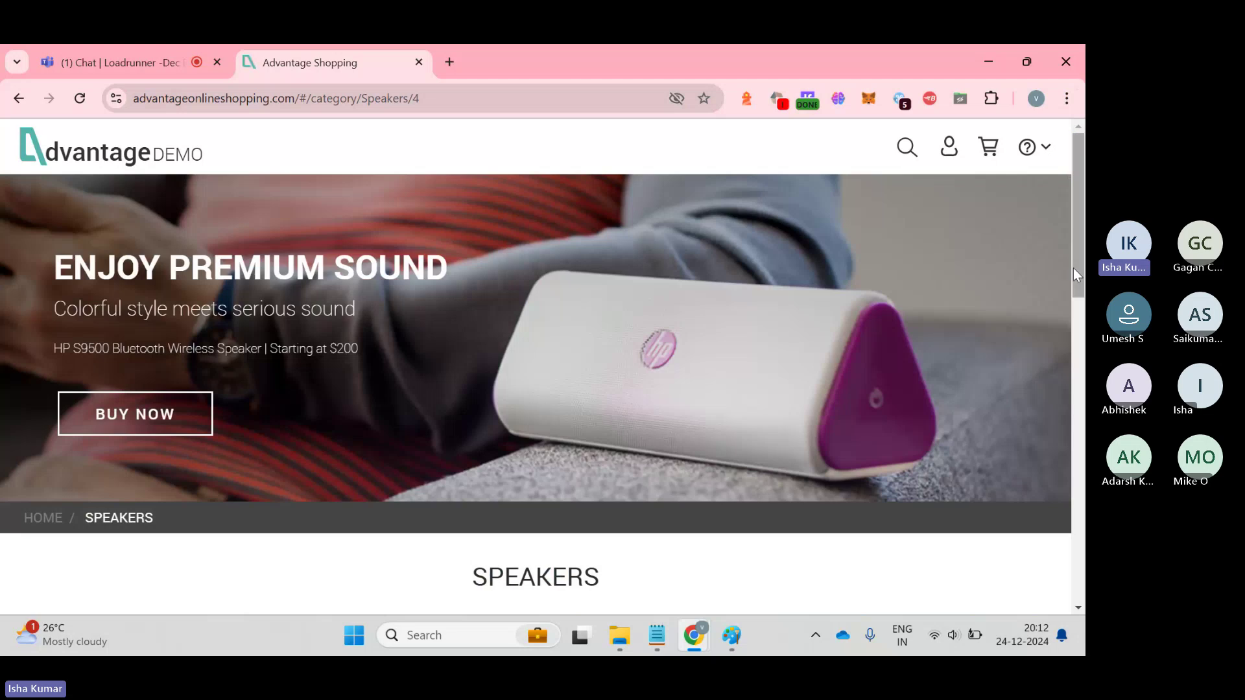
pyautogui.moveTo(1072, 267); pyautogui.dragTo(1074, 370)
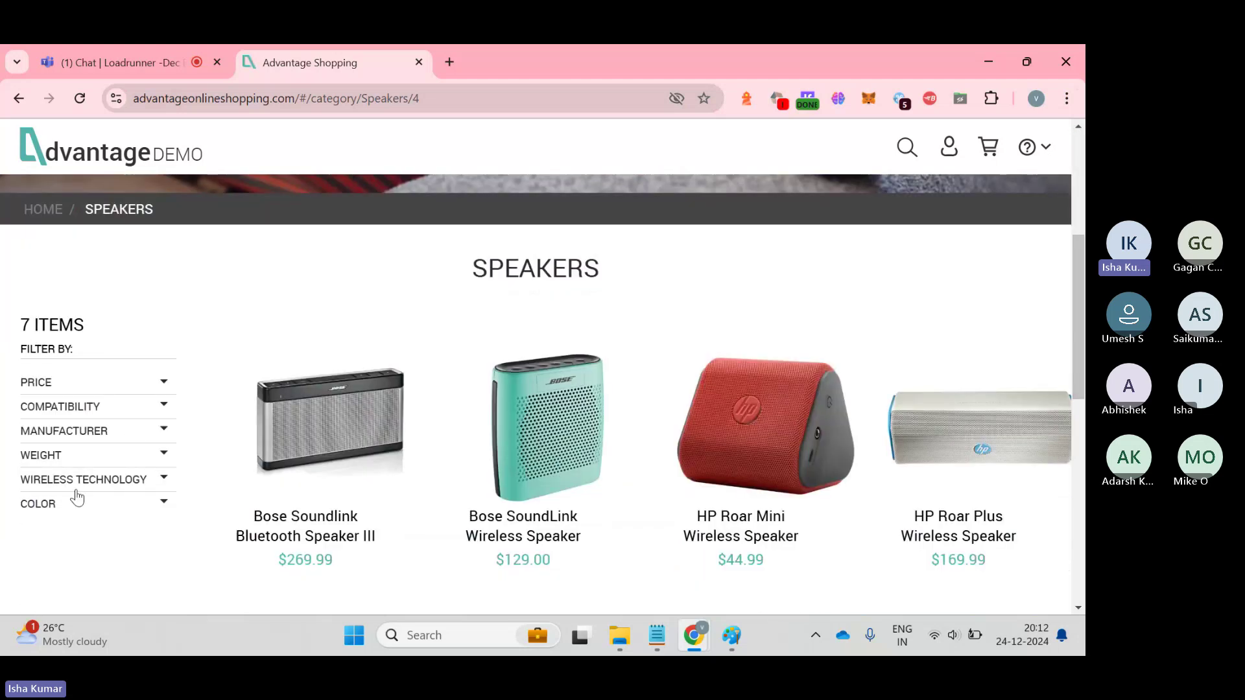
pyautogui.click(166, 384)
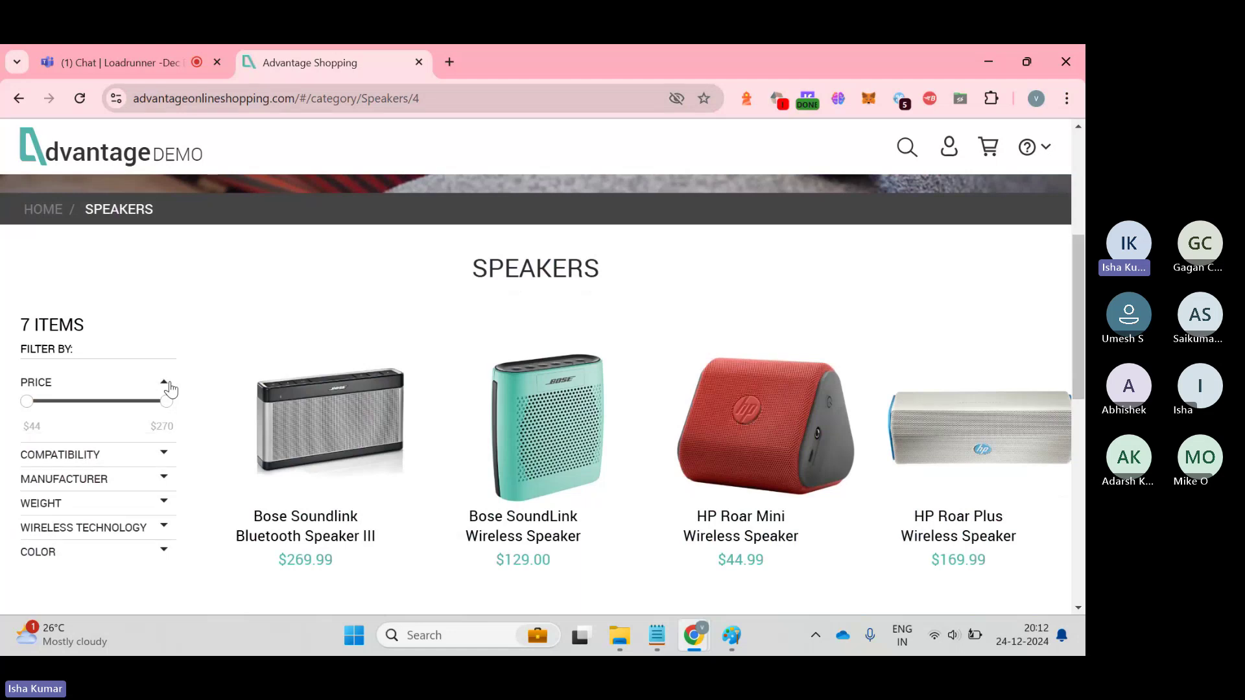
pyautogui.moveTo(167, 401); pyautogui.dragTo(78, 399)
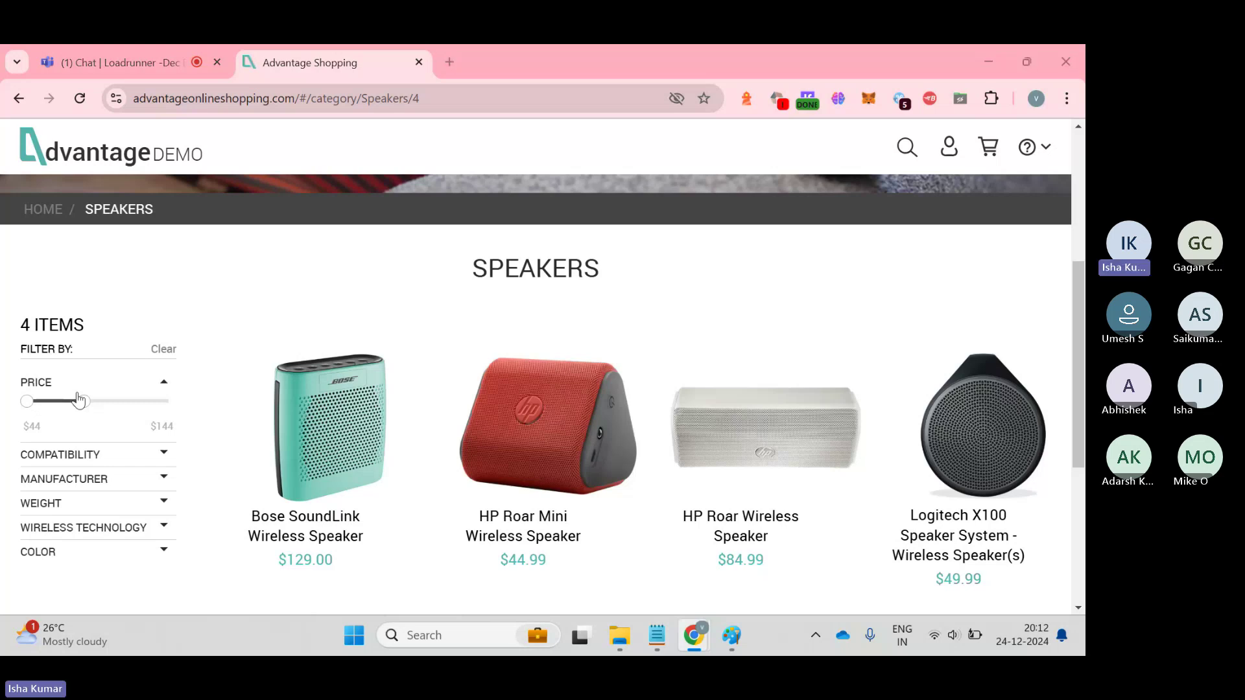
# - Glance back at the Paint diagram, reopen the Speakers category from the store's home page to review its unfiltered products, and return home
pyautogui.hotkey('alt', 'Tab')
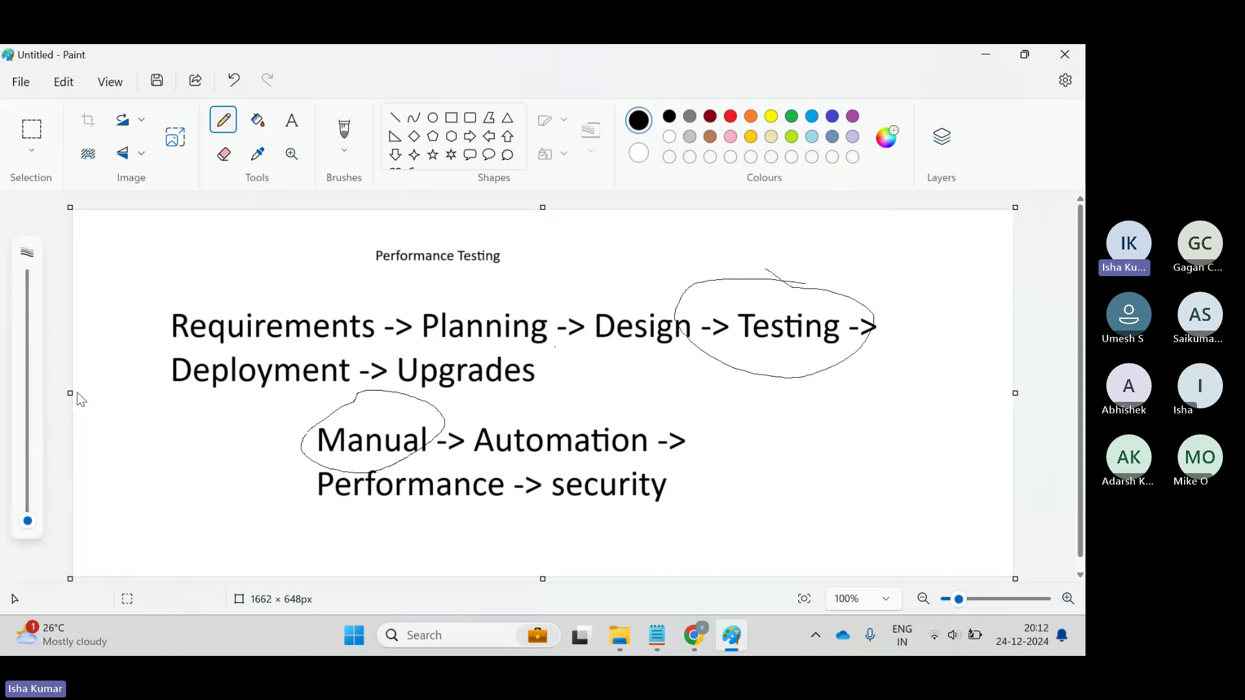
pyautogui.hotkey('alt', 'Tab')
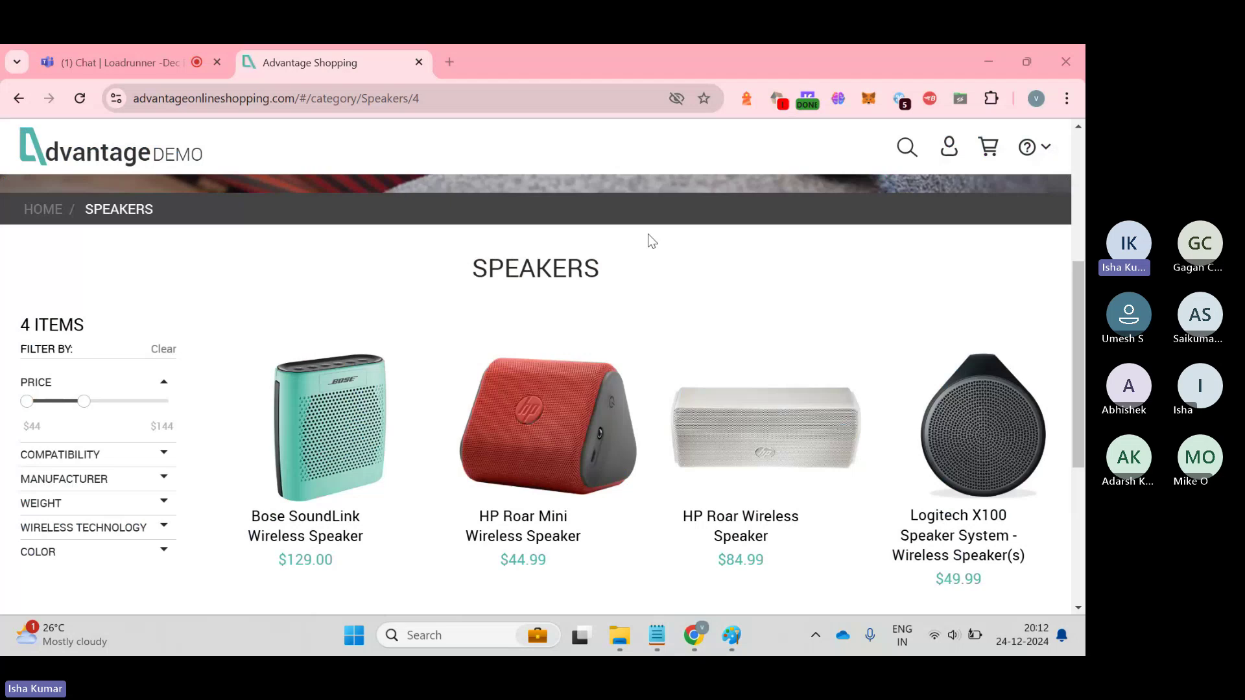
pyautogui.click(58, 209)
pyautogui.click(170, 232)
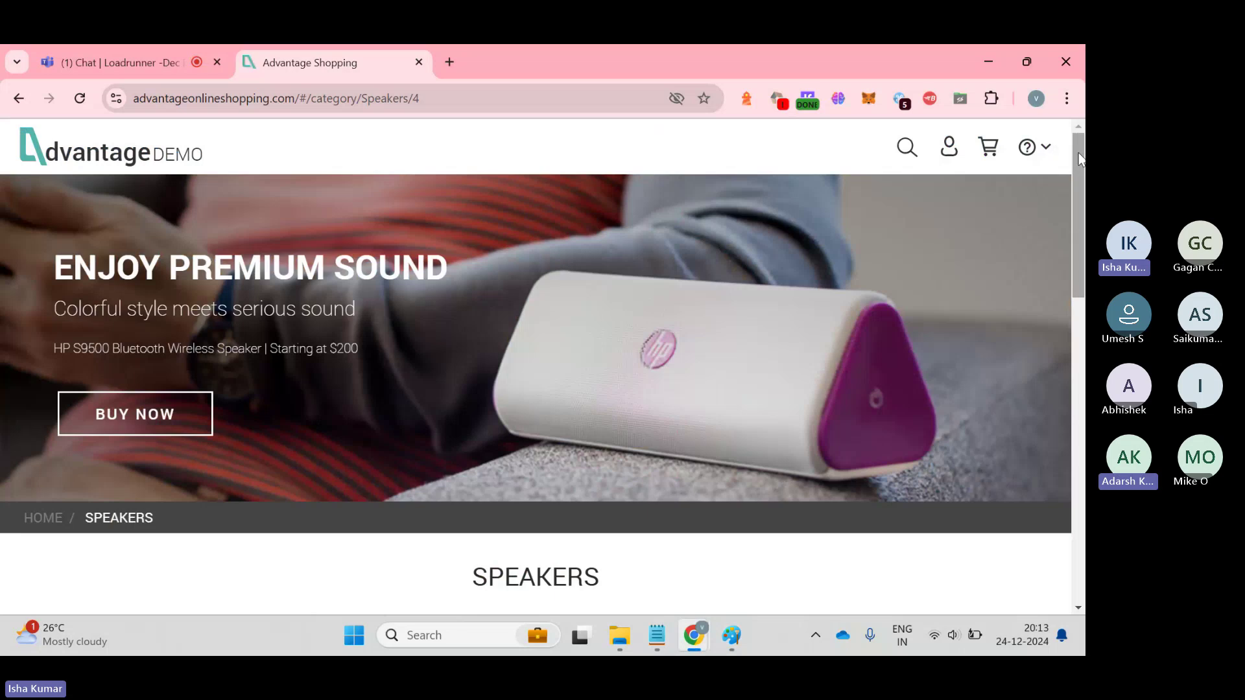
pyautogui.moveTo(1079, 159); pyautogui.dragTo(1075, 237)
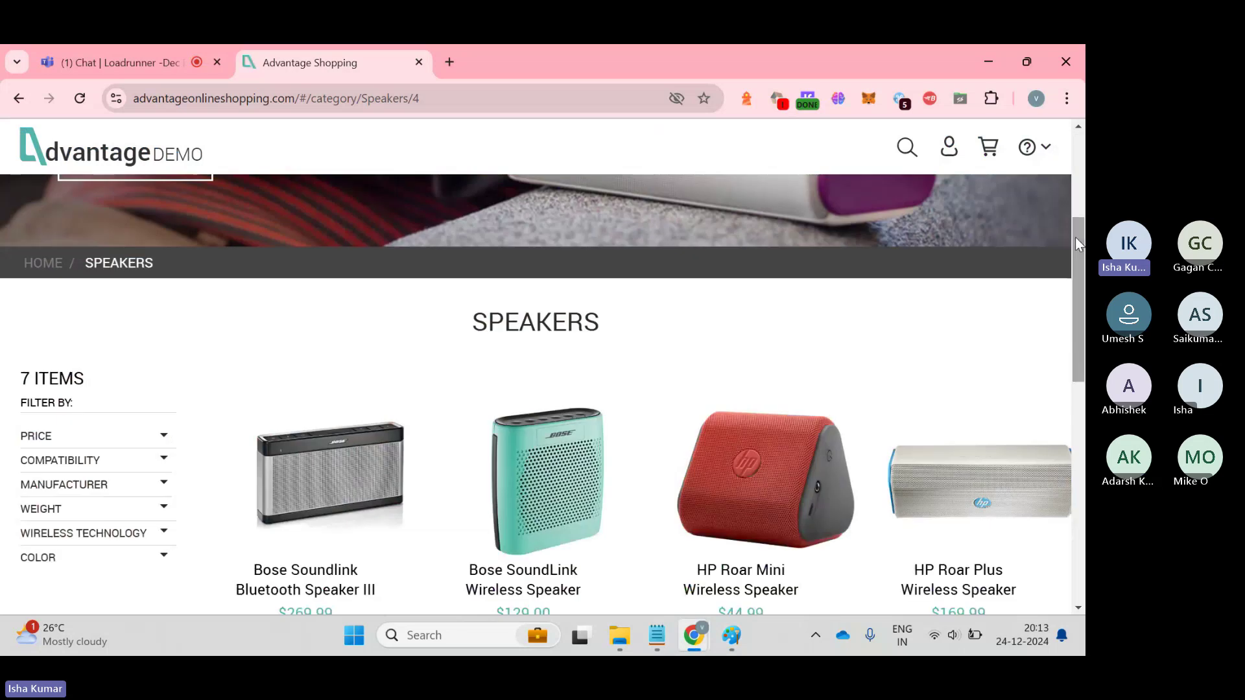
pyautogui.click(148, 157)
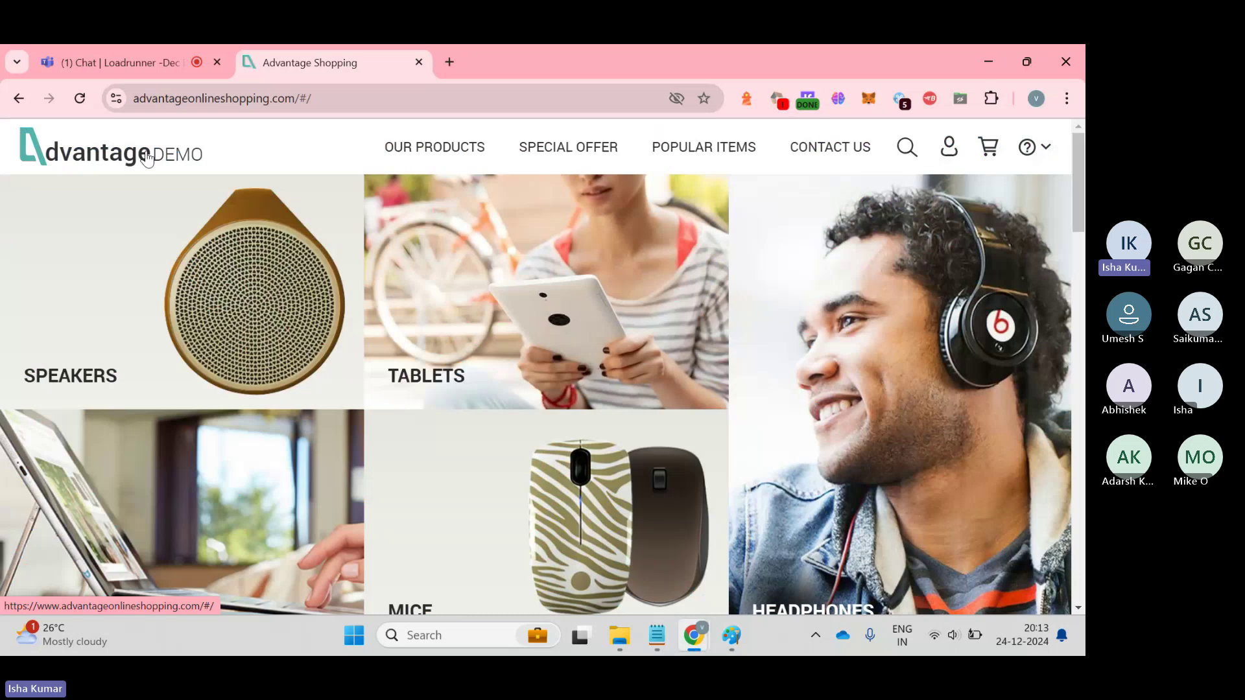
# - Switch back to Paint and start a new blank image without saving the current diagram
pyautogui.hotkey('alt', 'Tab')
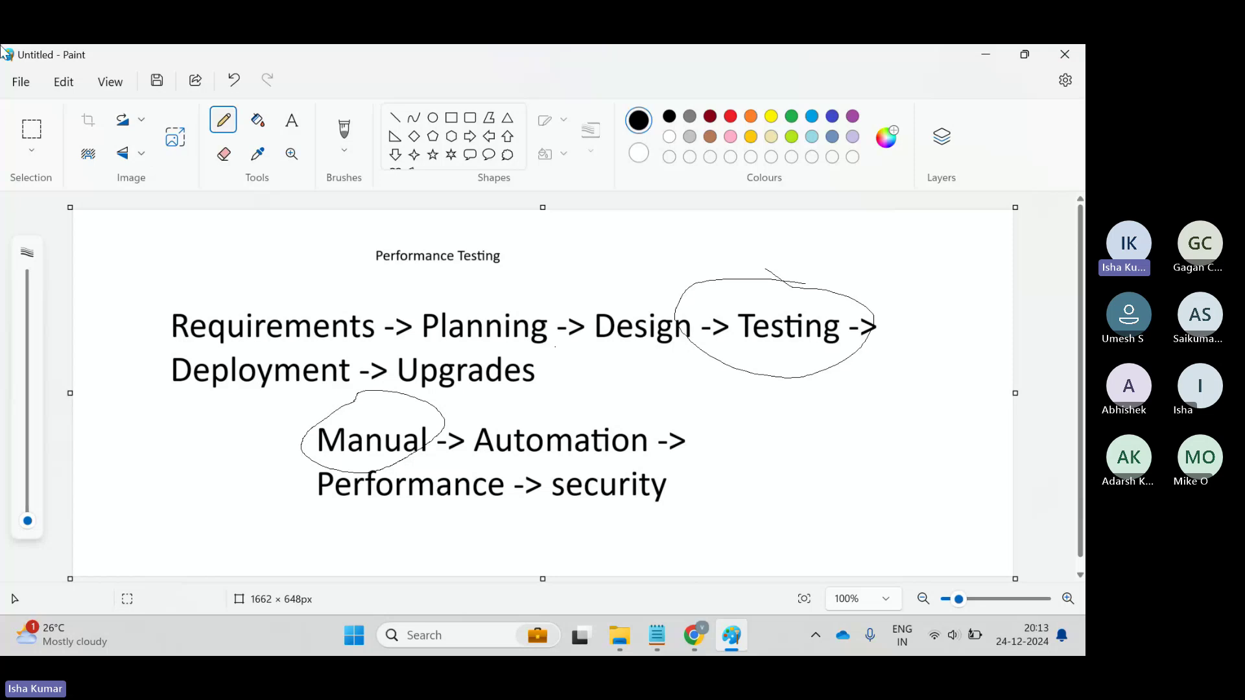
pyautogui.click(22, 83)
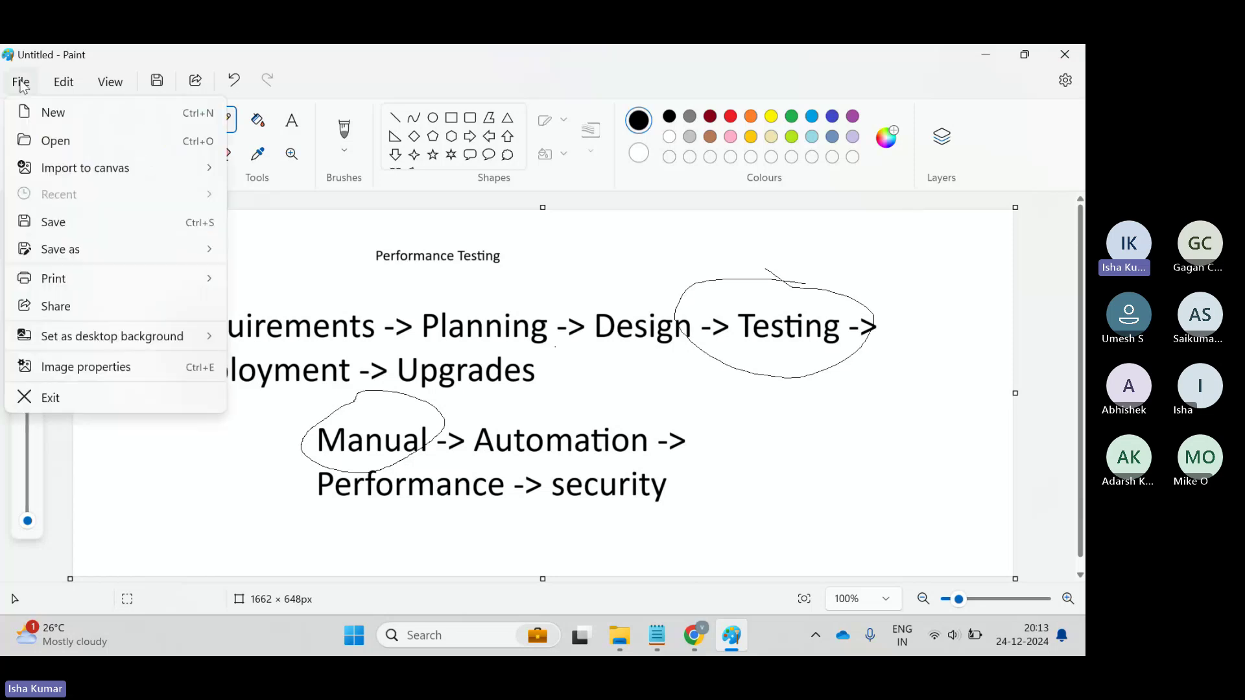
pyautogui.click(81, 115)
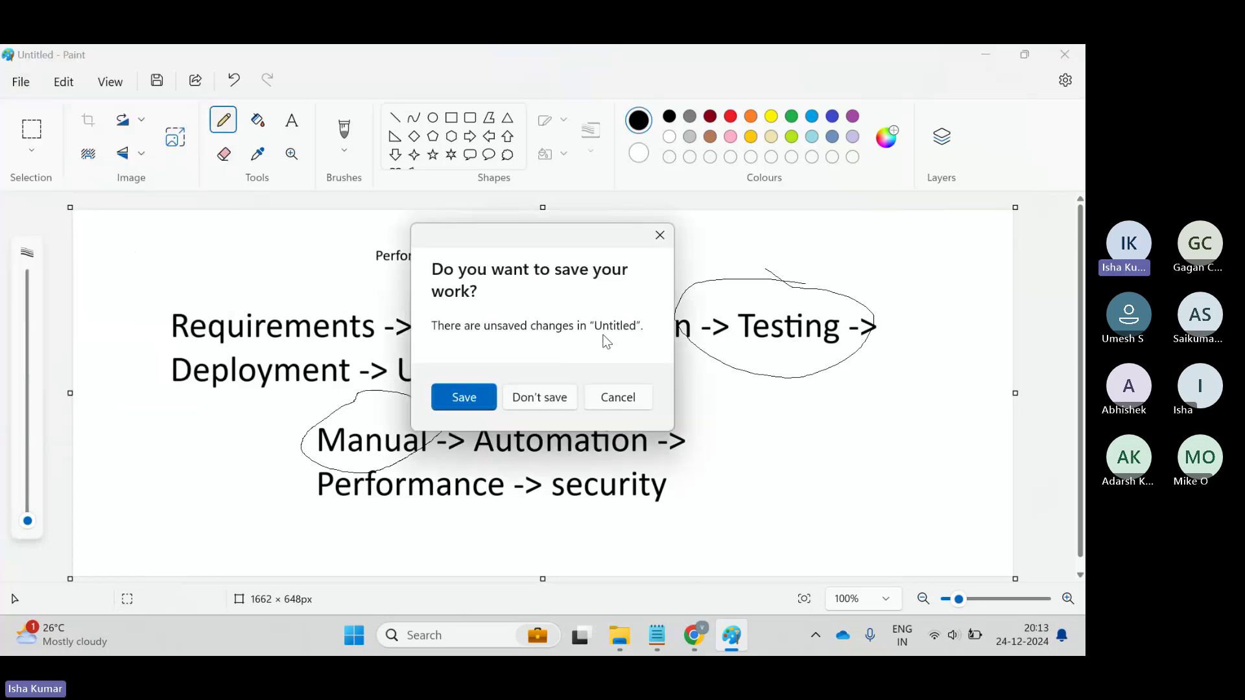
pyautogui.click(565, 406)
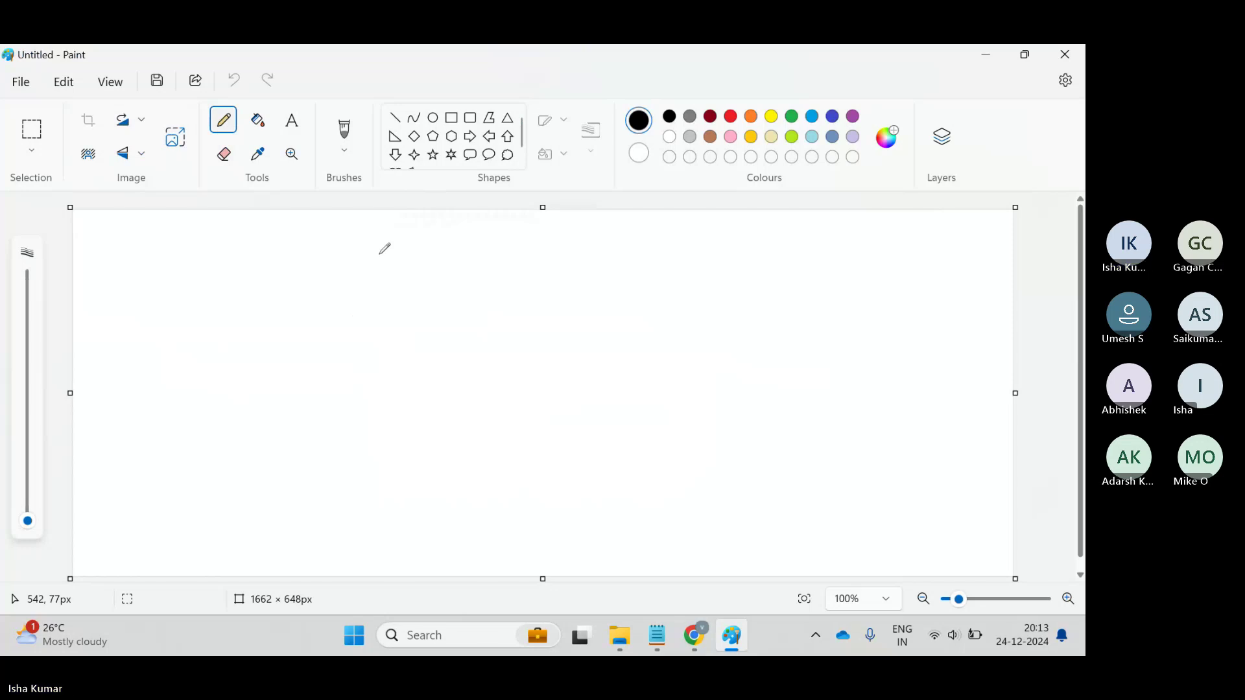
# - Add the label "Non funcational Testing" on two lines in the upper left part of the blank canvas, in Calibri 48
pyautogui.click(292, 121)
pyautogui.click(326, 270)
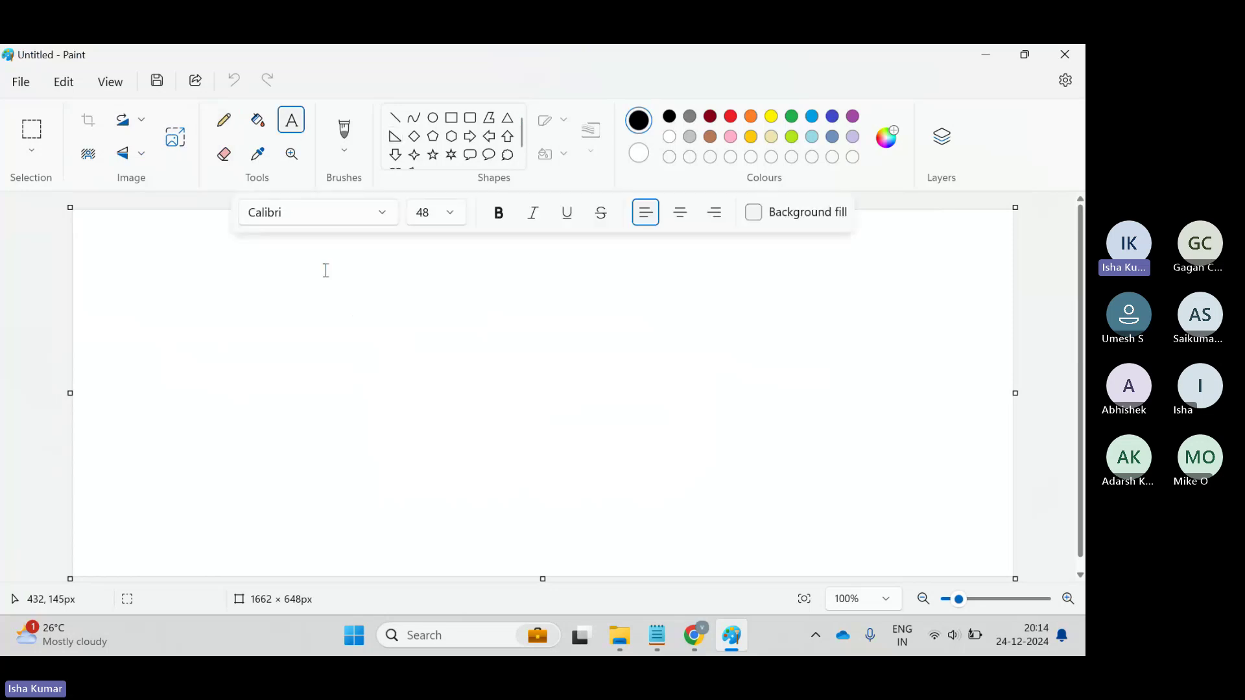
pyautogui.click(211, 278)
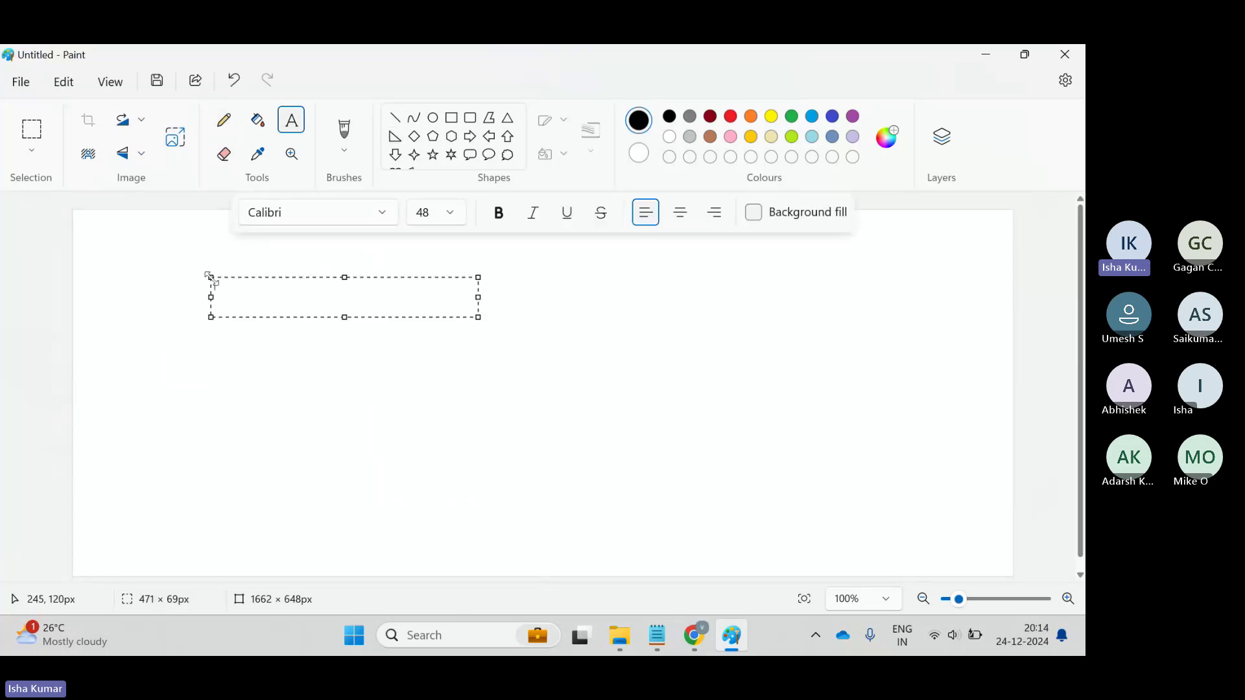
pyautogui.write('Non fun')
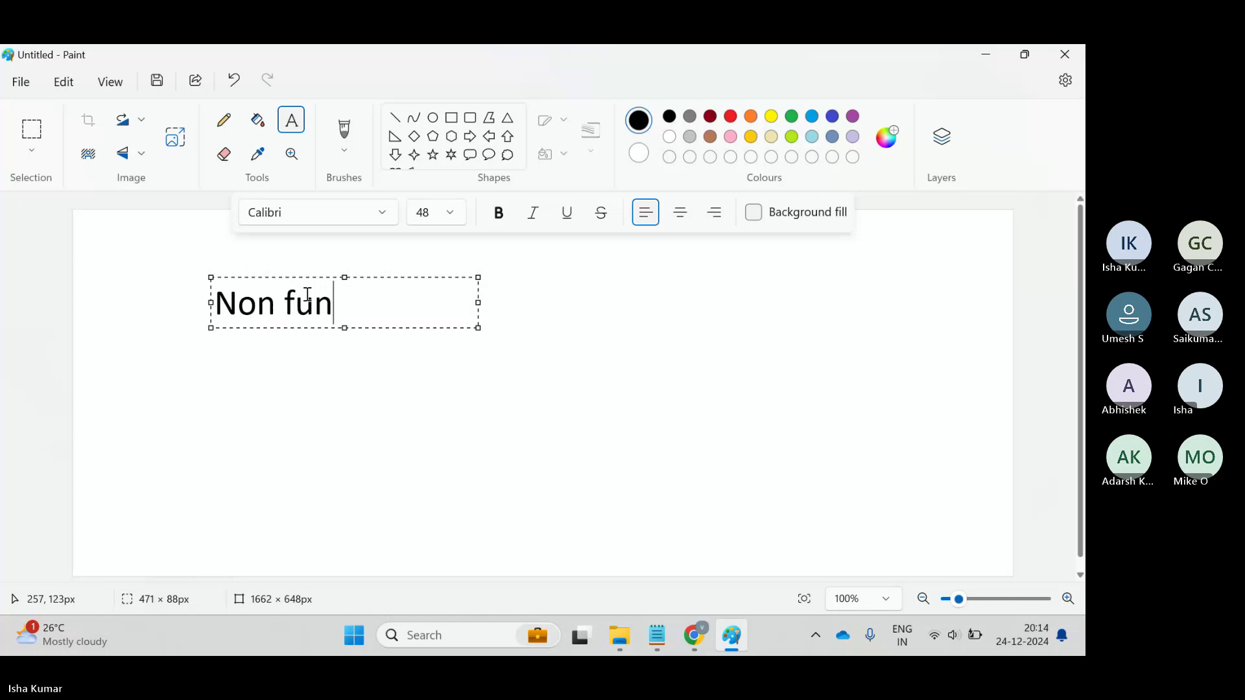
pyautogui.write('cational')
pyautogui.press('Return')
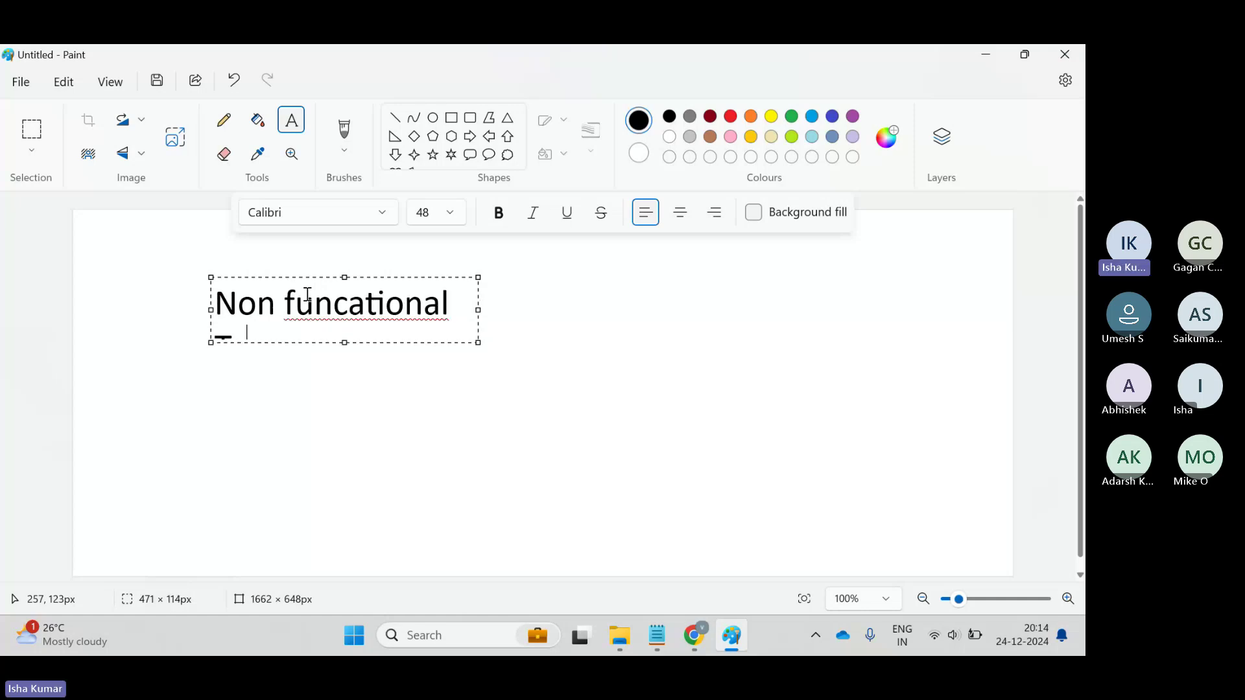
pyautogui.write('Testn')
pyautogui.press('BackSpace')
pyautogui.write('i')
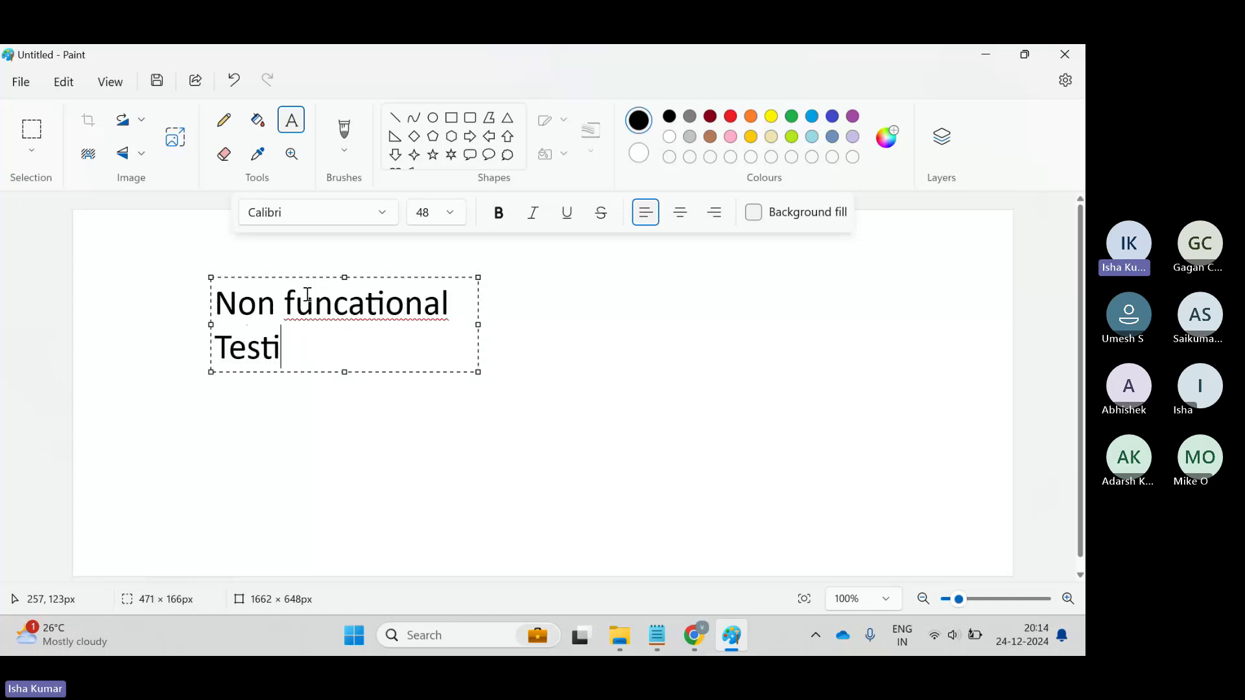
pyautogui.write('ng')
# - Correct the misspelled word in the label to "functional" using the proofing suggestion and commit the text
pyautogui.rightClick(308, 298)
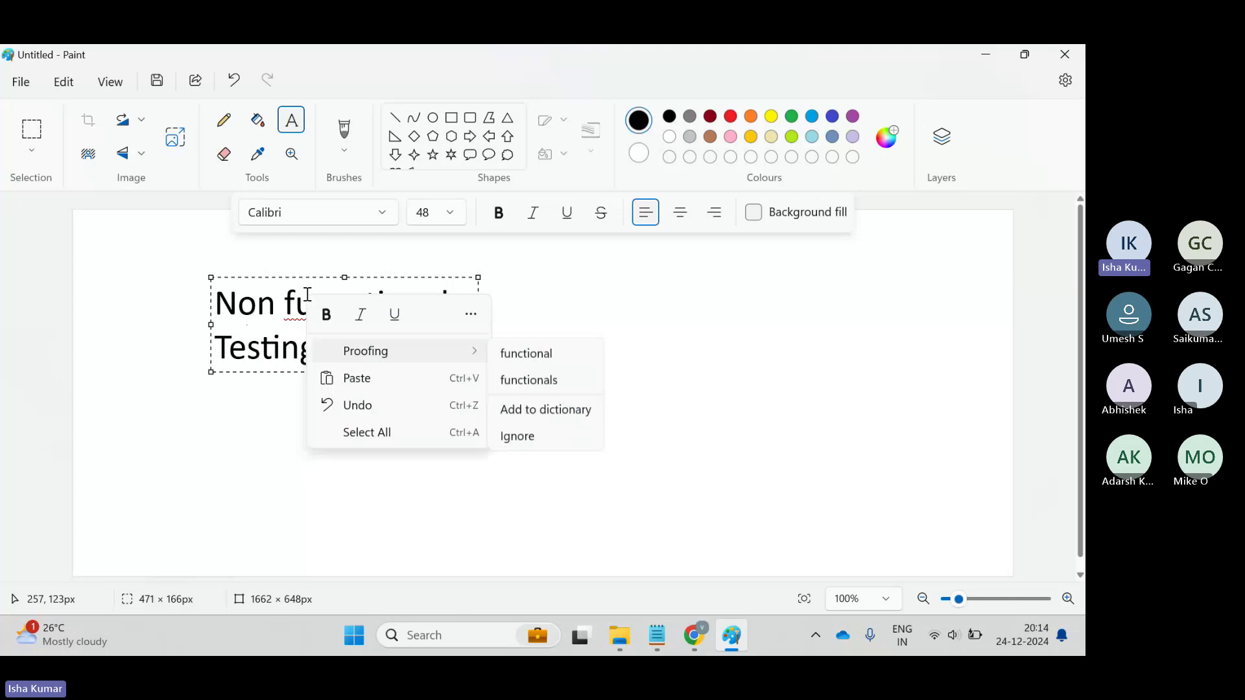
pyautogui.click(542, 355)
pyautogui.click(631, 290)
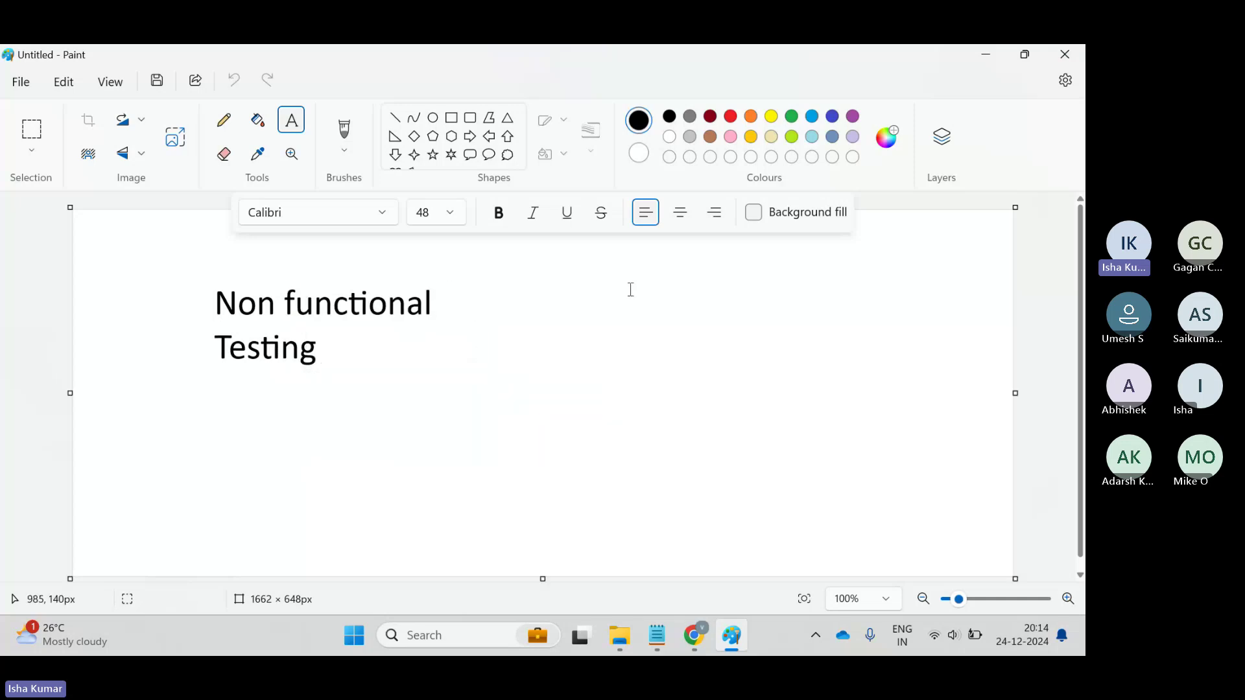
# - Add the label "Functional testing" to the right of the non-functional one and circle it freehand with the pencil
pyautogui.click(629, 289)
pyautogui.write('Func')
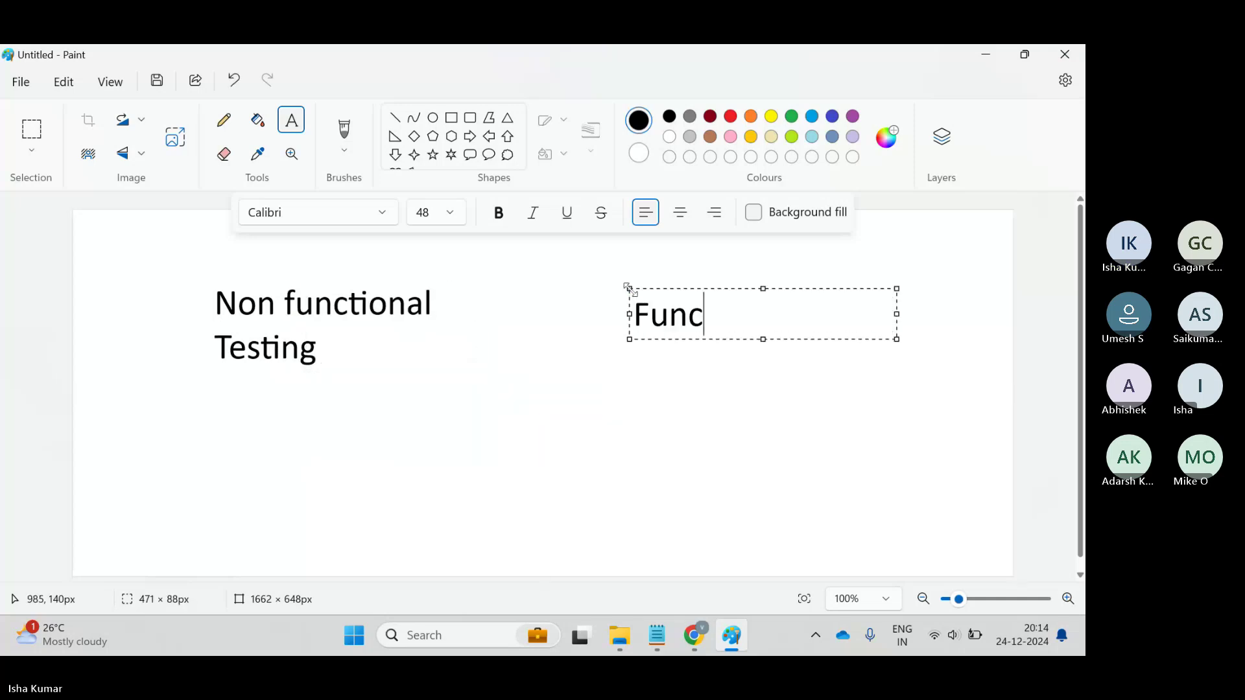
pyautogui.write('tional testing')
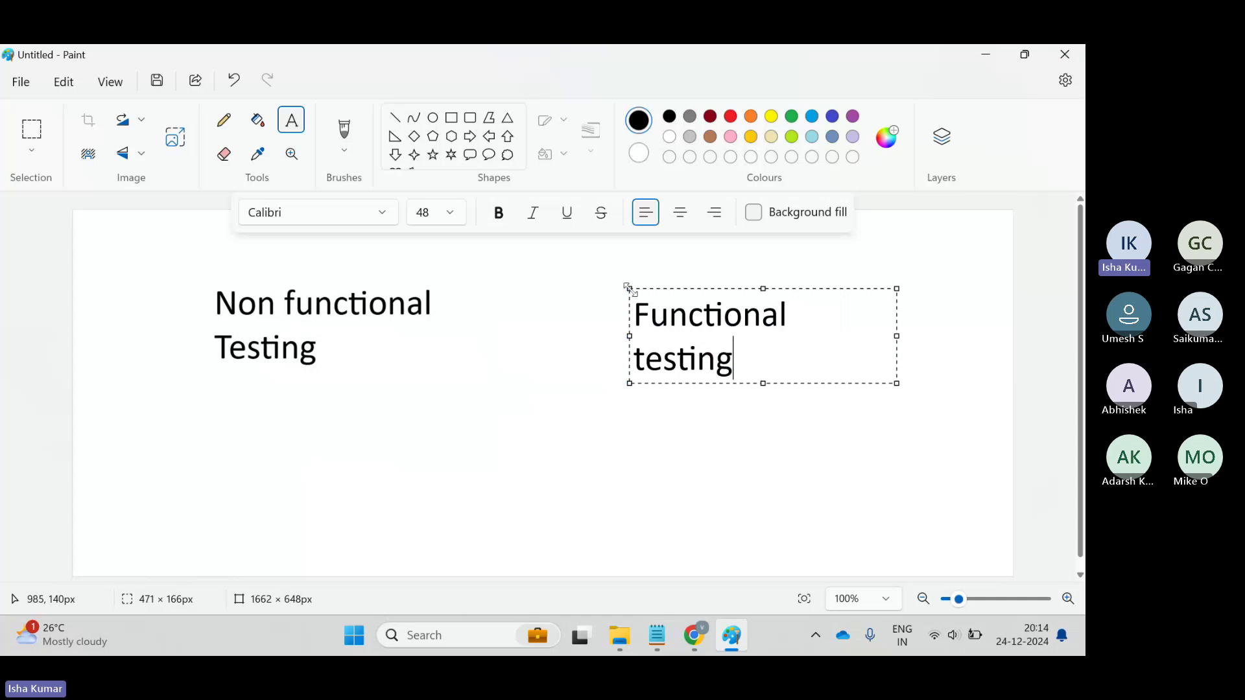
pyautogui.click(597, 416)
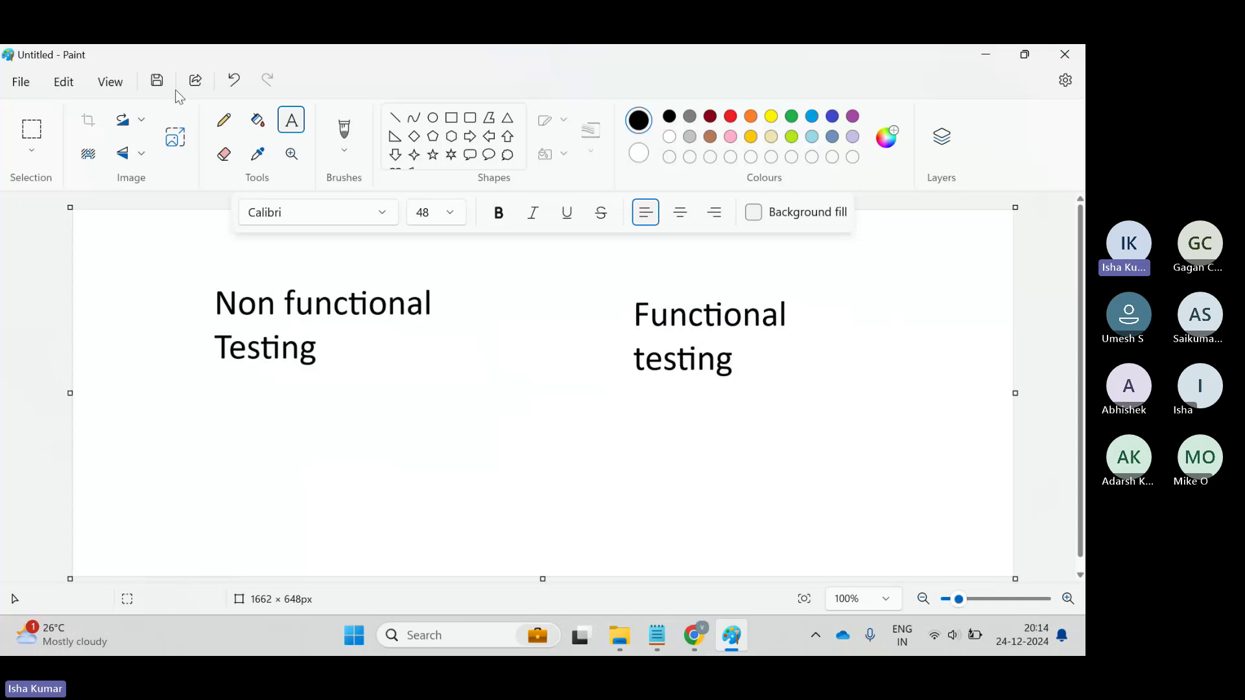
pyautogui.click(224, 122)
pyautogui.moveTo(672, 262)
pyautogui.mouseDown()
pyautogui.moveTo(667, 431)
pyautogui.moveTo(675, 256)
pyautogui.mouseUp()
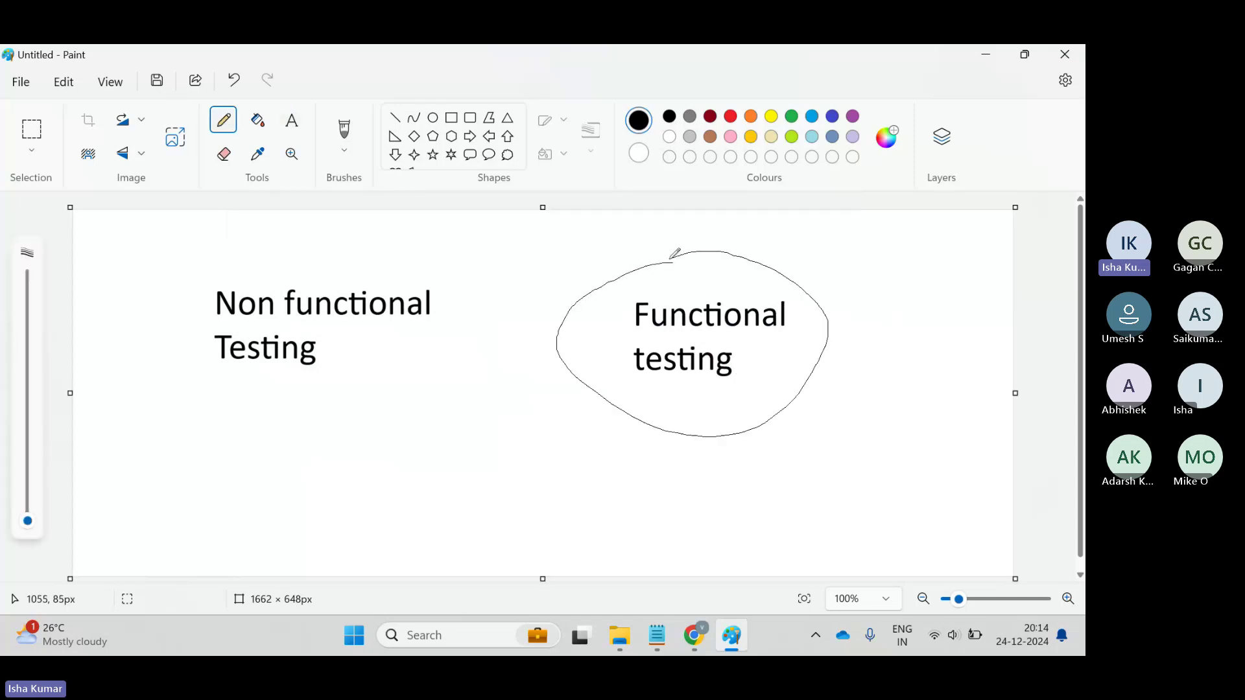
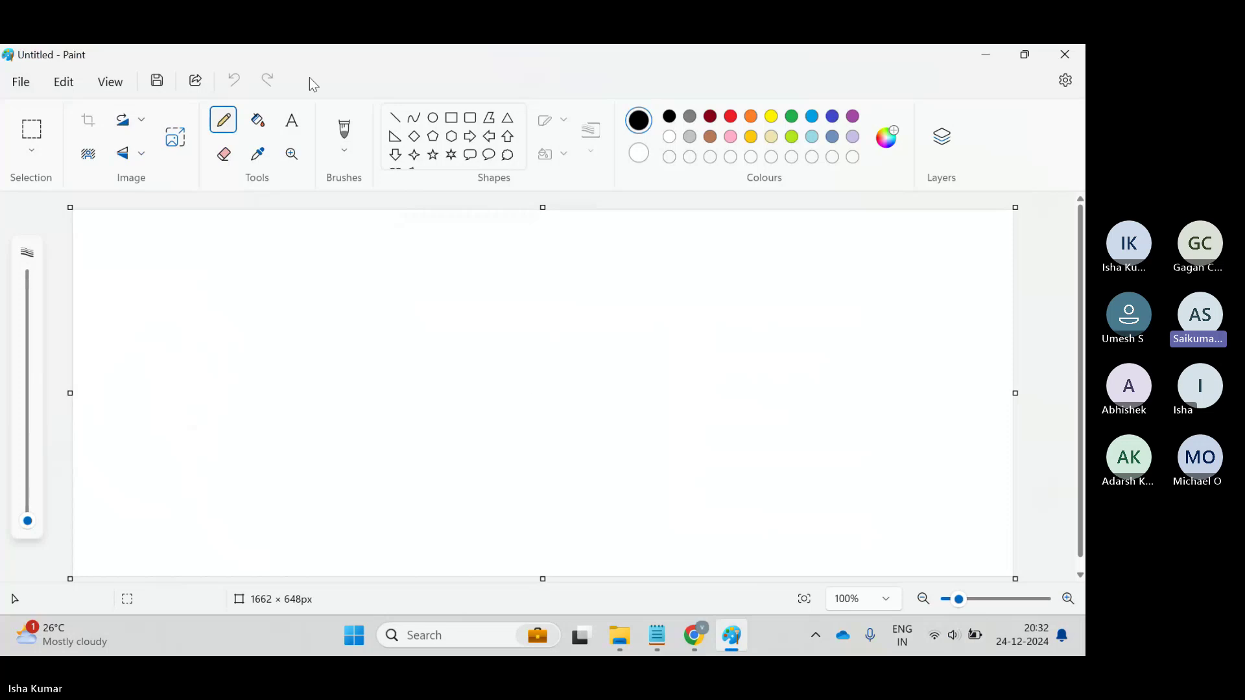
# - Create a text box about 652 × 515 px in the middle of the blank canvas and enter the heading "LR" at size 48
pyautogui.click(299, 135)
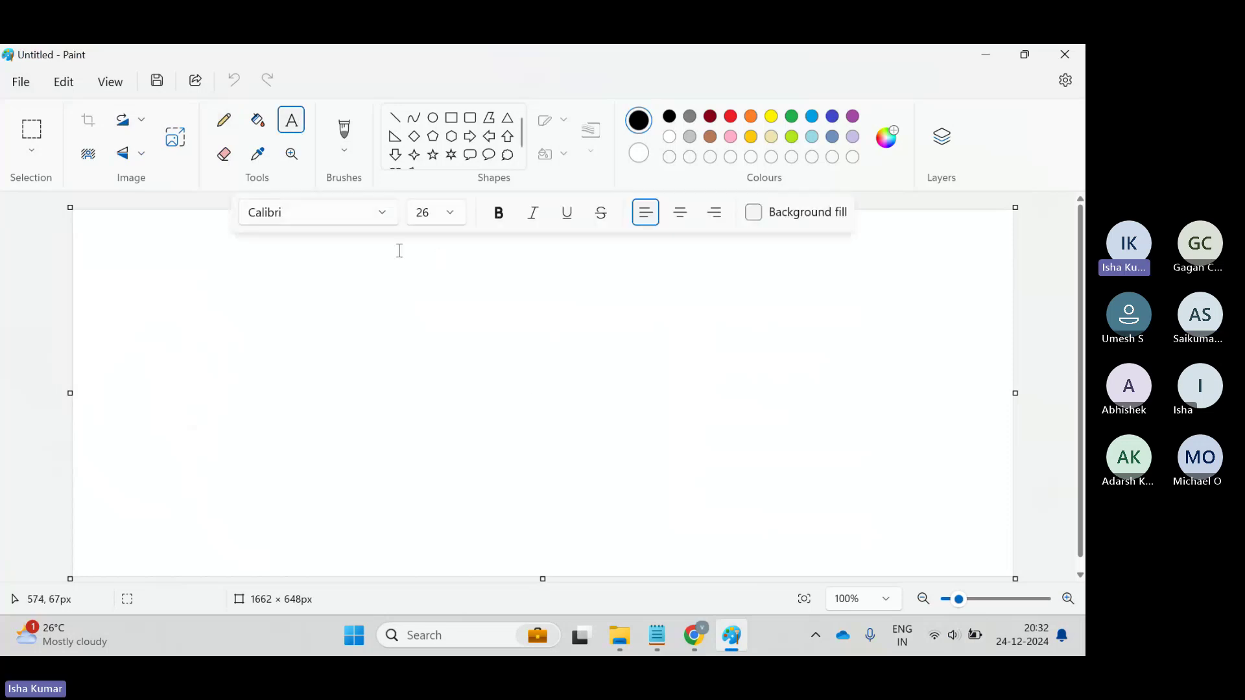
pyautogui.moveTo(398, 251); pyautogui.dragTo(770, 542)
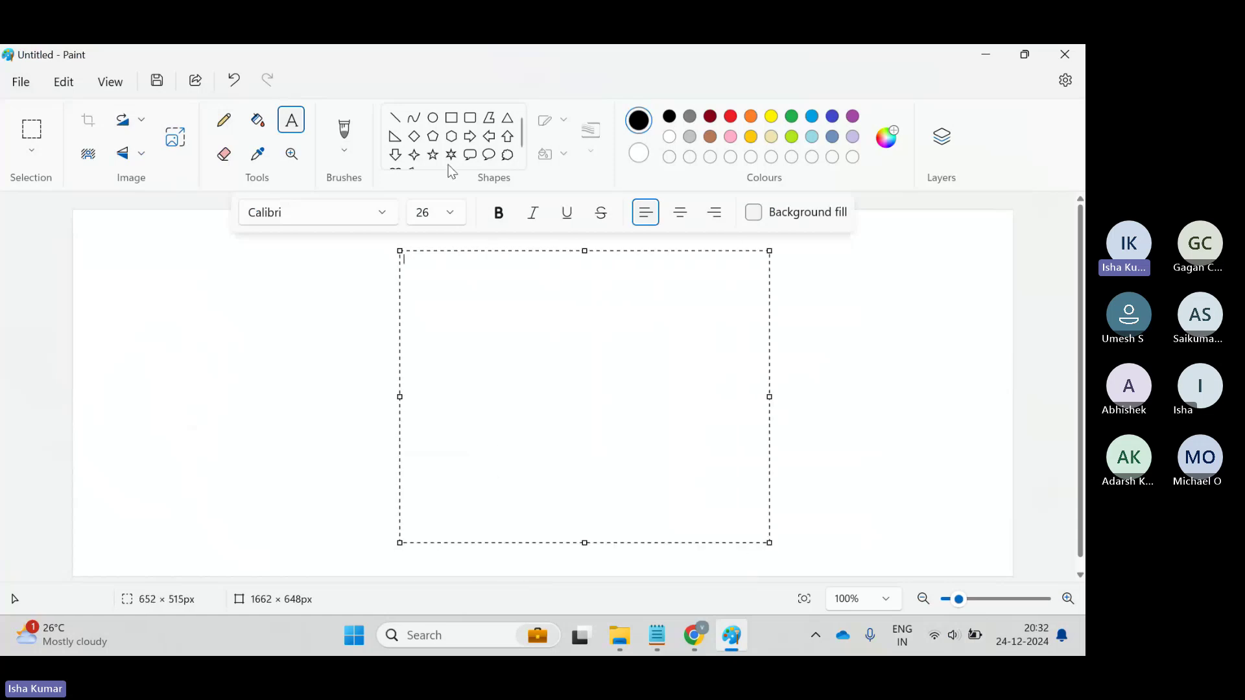
pyautogui.click(466, 216)
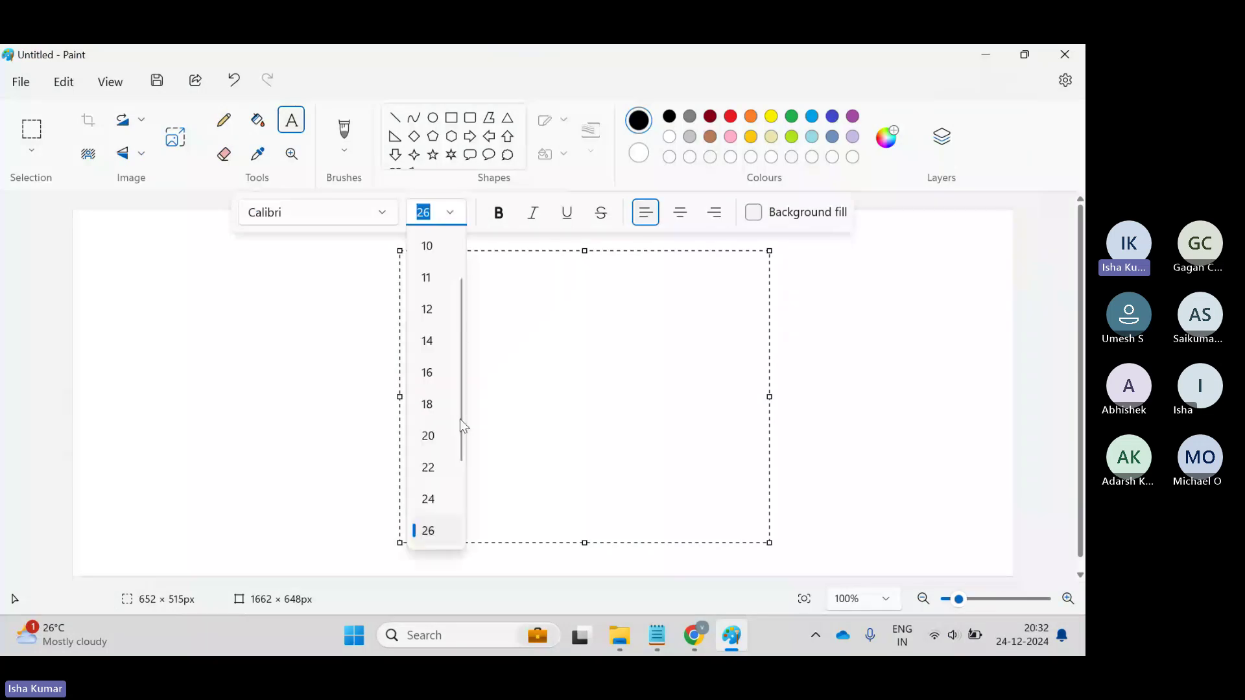
pyautogui.scroll(-2, 434, 498)
pyautogui.click(428, 498)
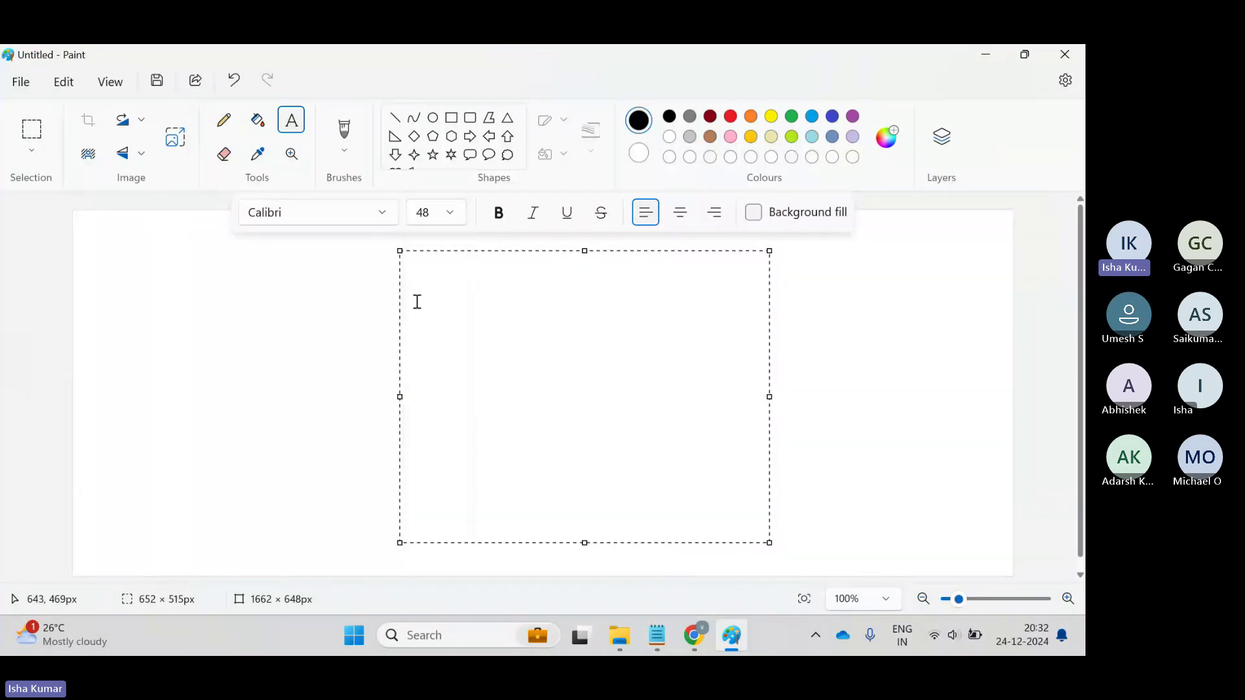
pyautogui.write('LR')
pyautogui.press('Return')
pyautogui.write('R')
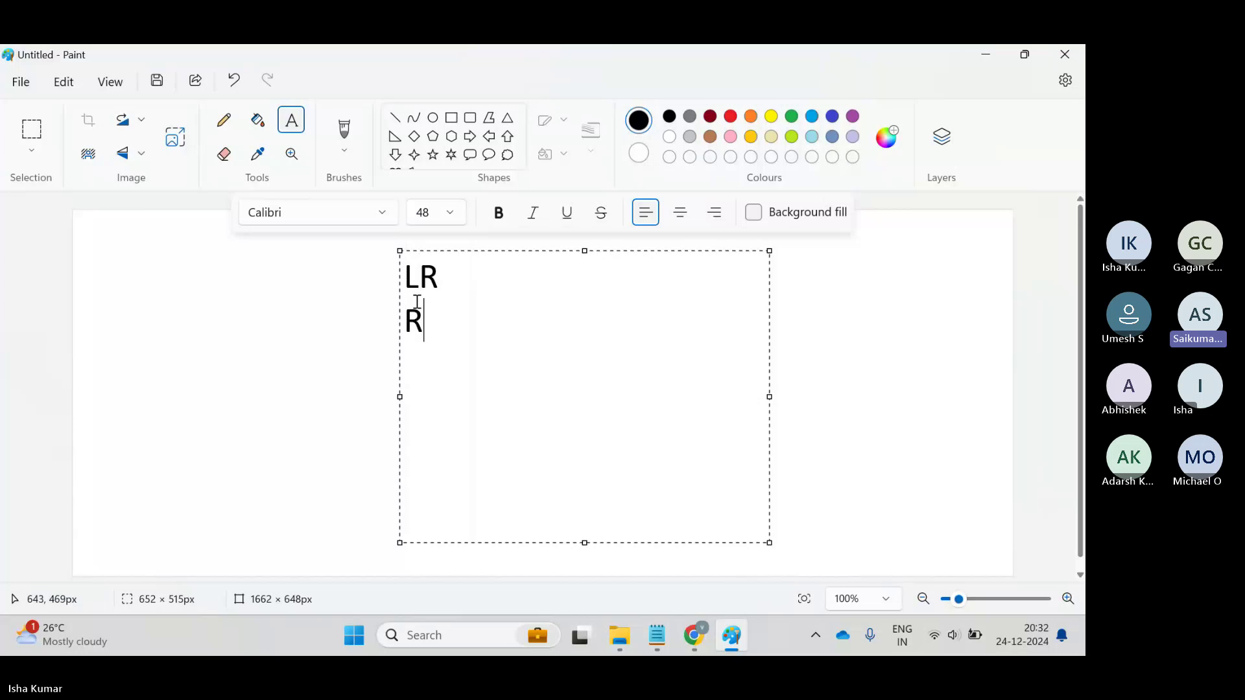
pyautogui.press('BackSpace')
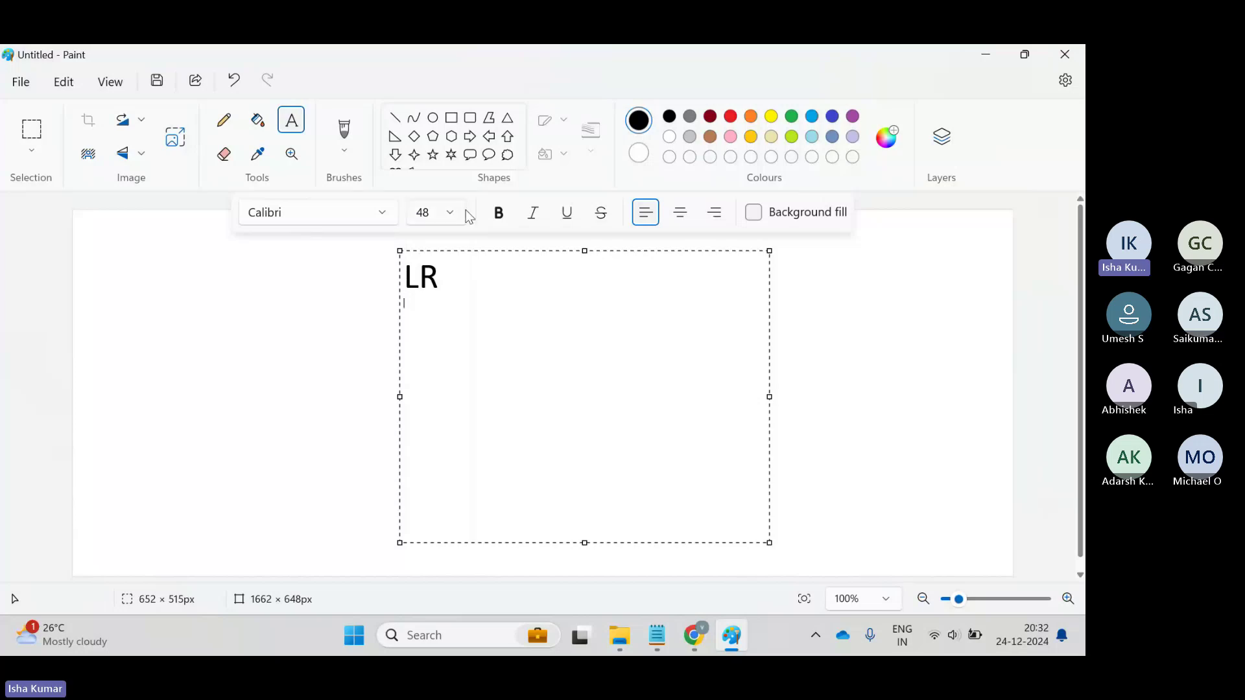
# - Set the font size to 26 and list "Recording" and "Enhancements" on separate lines below the LR heading
pyautogui.click(450, 213)
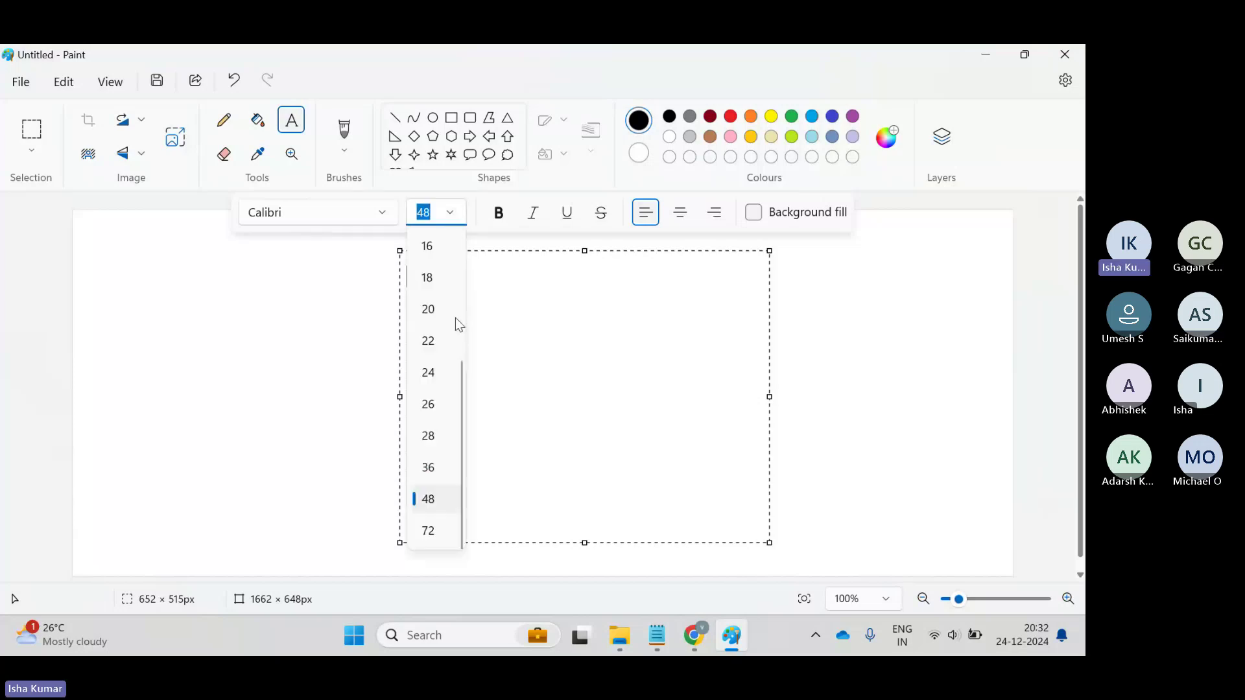
pyautogui.click(440, 404)
pyautogui.write('R')
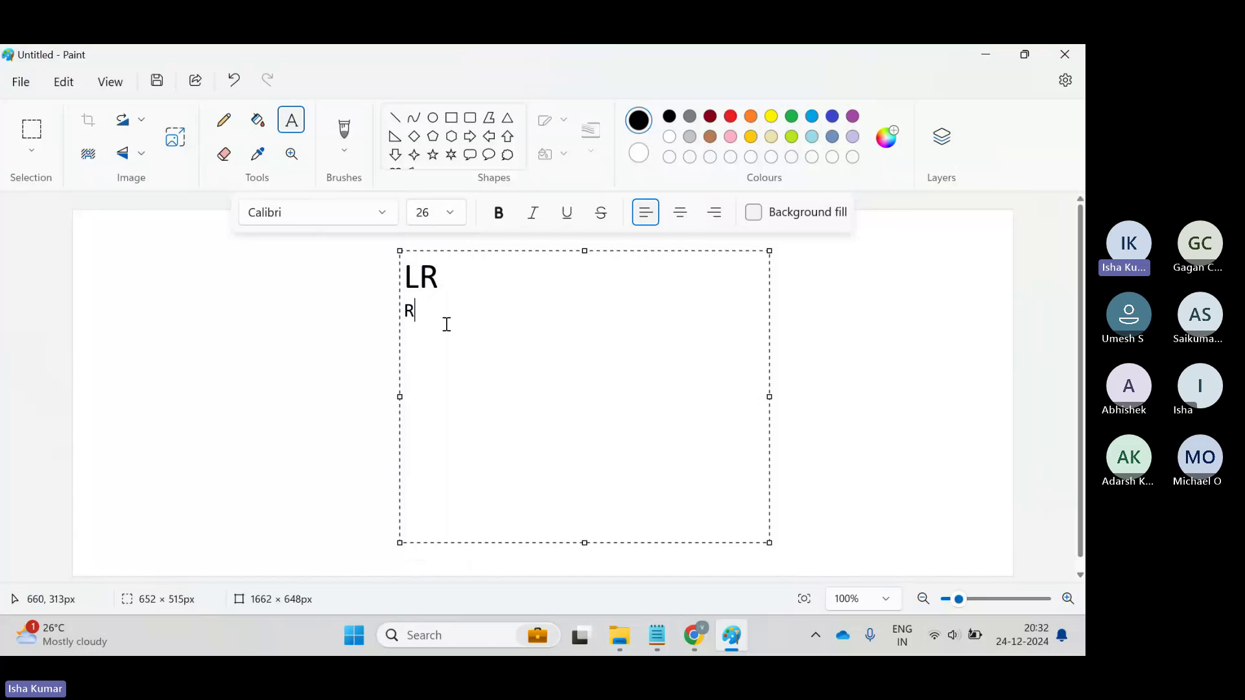
pyautogui.write('ecording')
pyautogui.press('Return')
pyautogui.write('Enhanc')
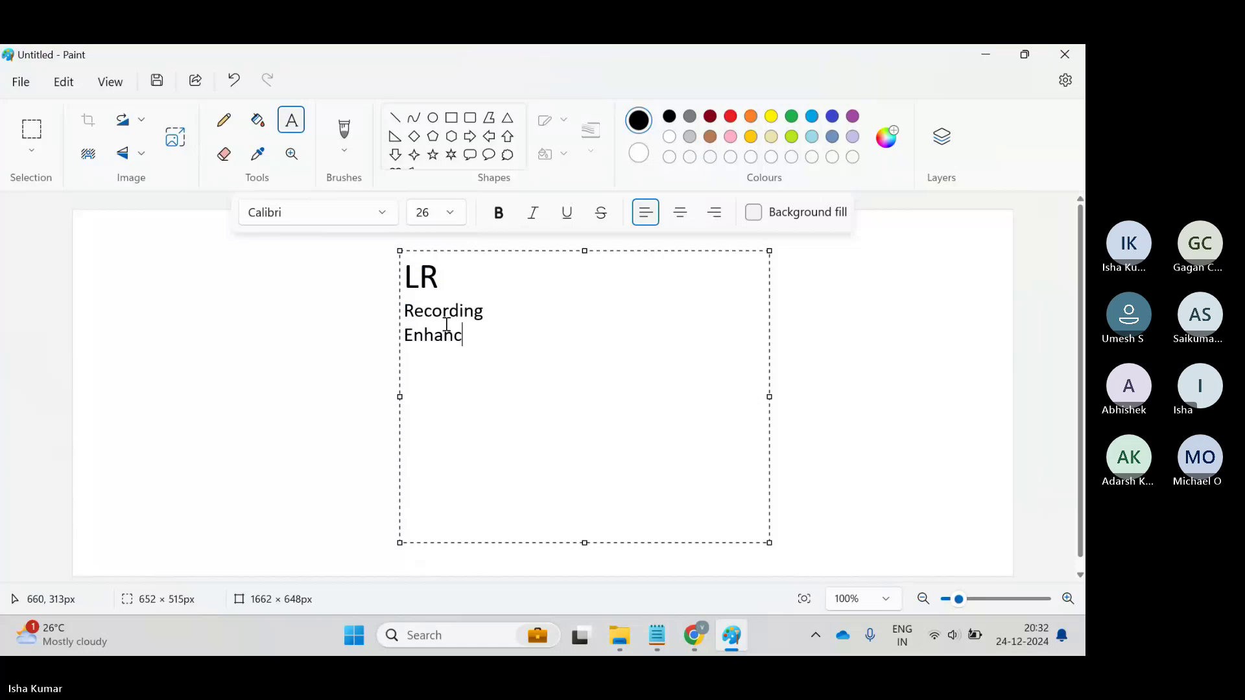
pyautogui.write('ements')
pyautogui.press('Return')
# - Add the lines "Run time setting" and "Recording options" to the LR list
pyautogui.write('R')
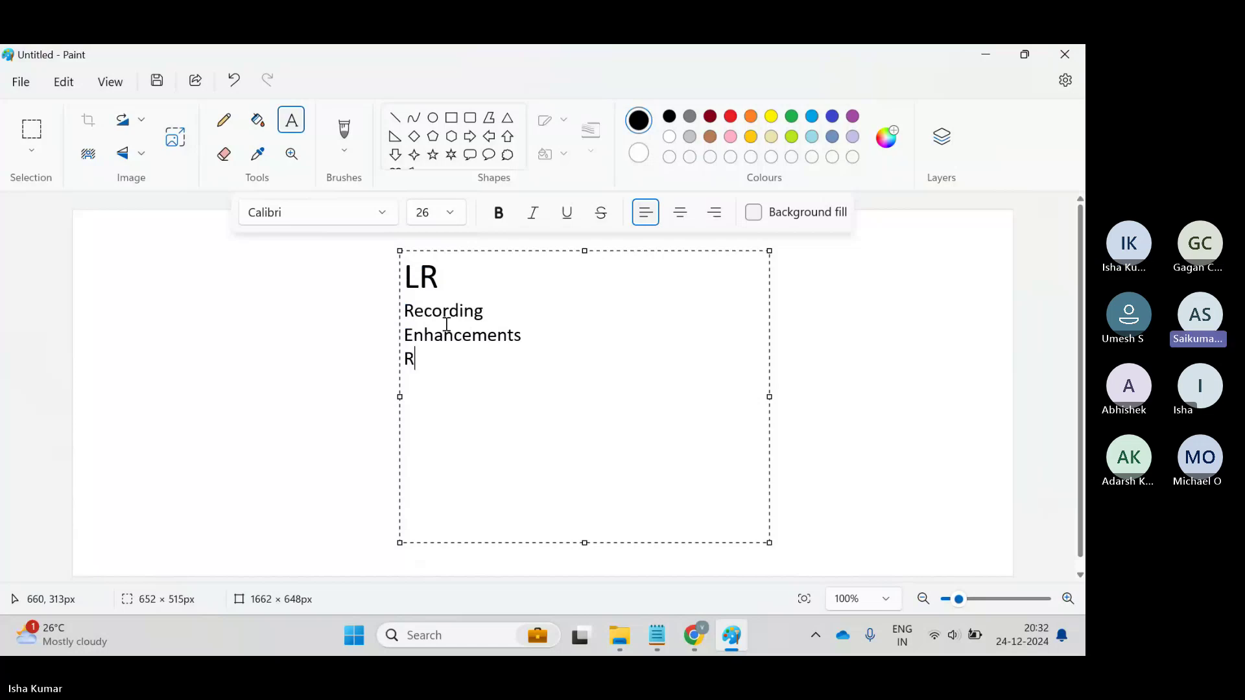
pyautogui.write('un ti')
pyautogui.press('BackSpace')
pyautogui.press('BackSpace')
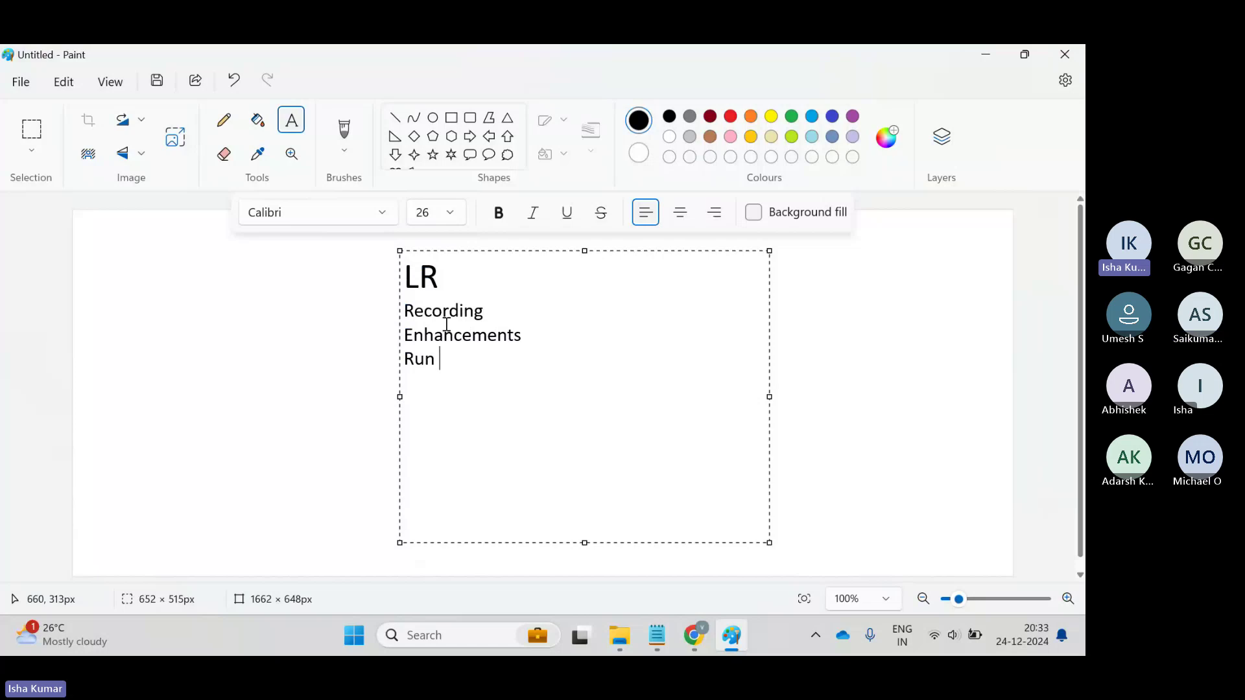
pyautogui.write('time setting')
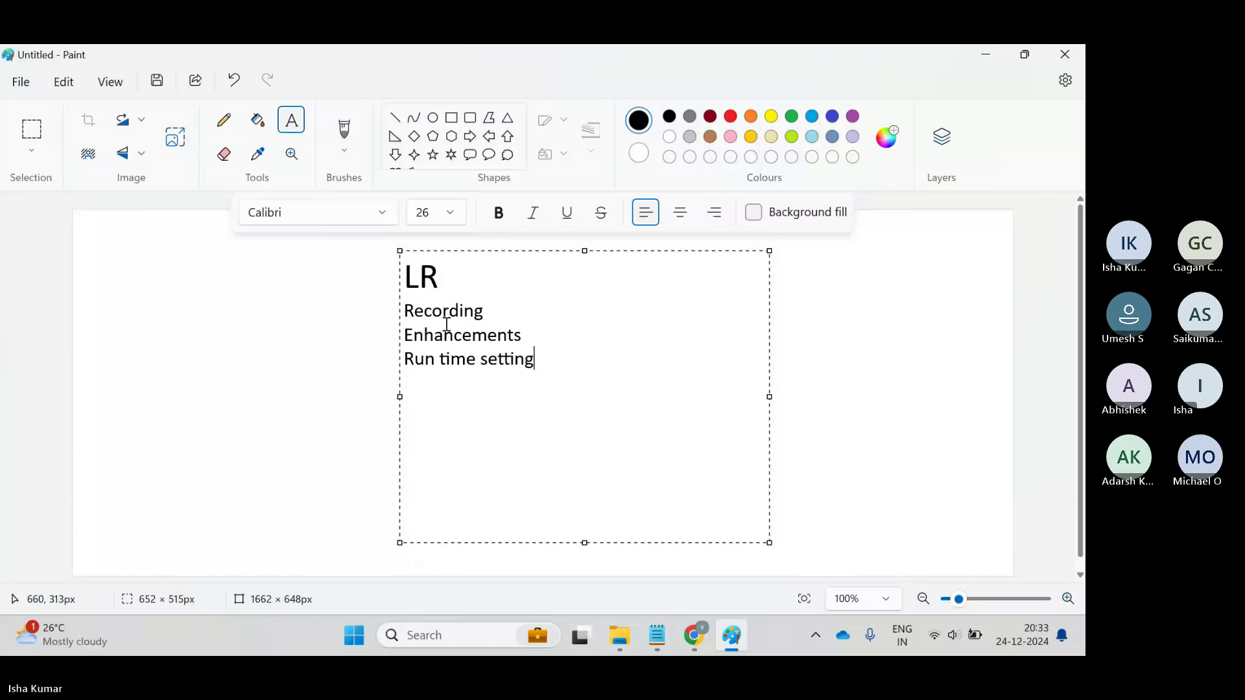
pyautogui.press('Return')
pyautogui.write('R')
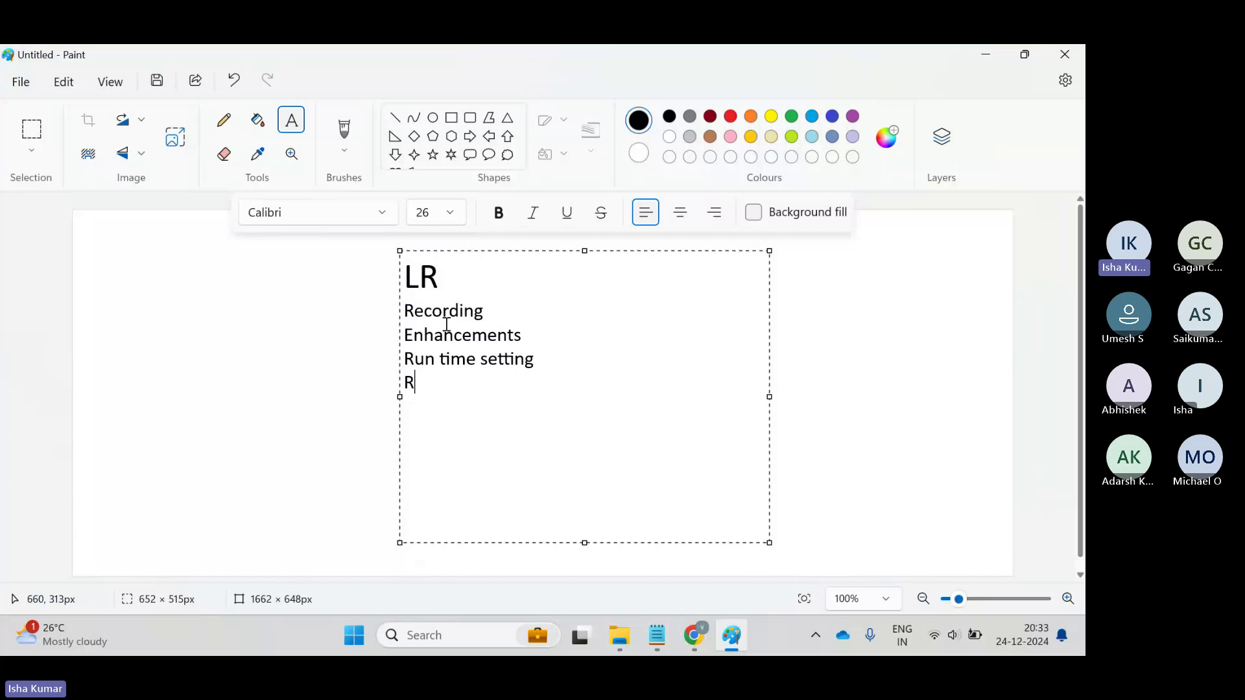
pyautogui.write('ec')
pyautogui.write('ord')
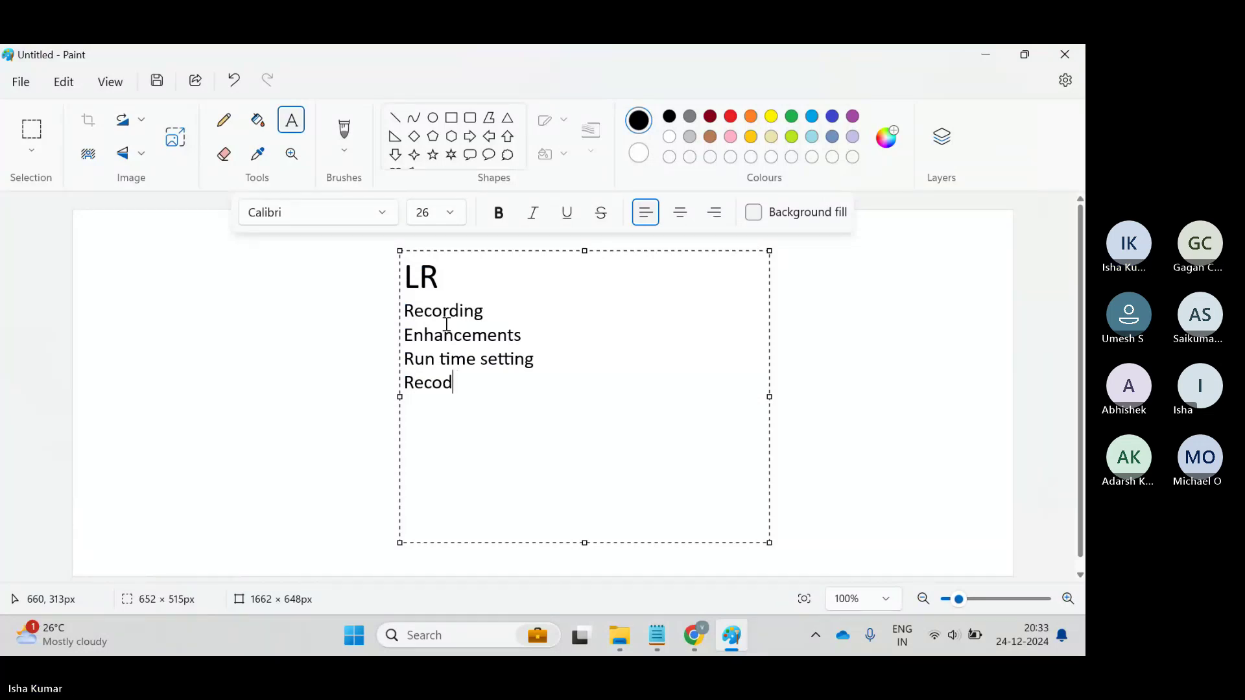
pyautogui.press('BackSpace')
pyautogui.write('rding options')
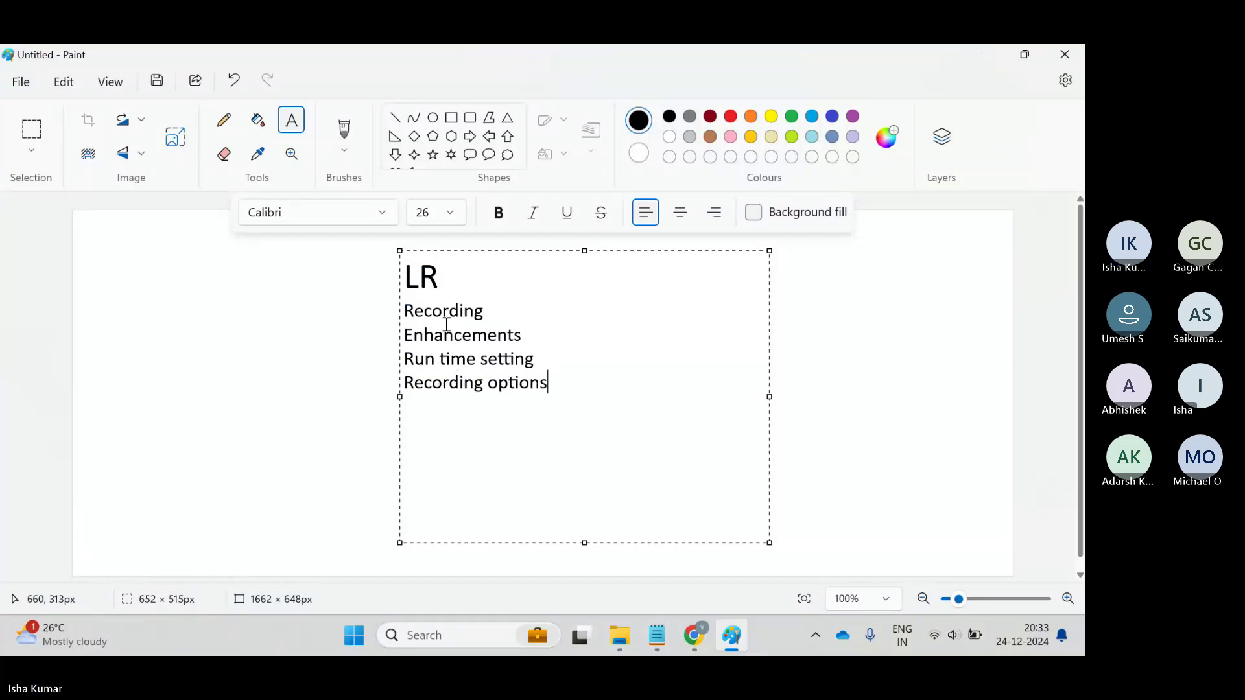
pyautogui.press('Return')
# - Add the protocol lines "web http html" and "web services" below the recording options entry
pyautogui.write('webh')
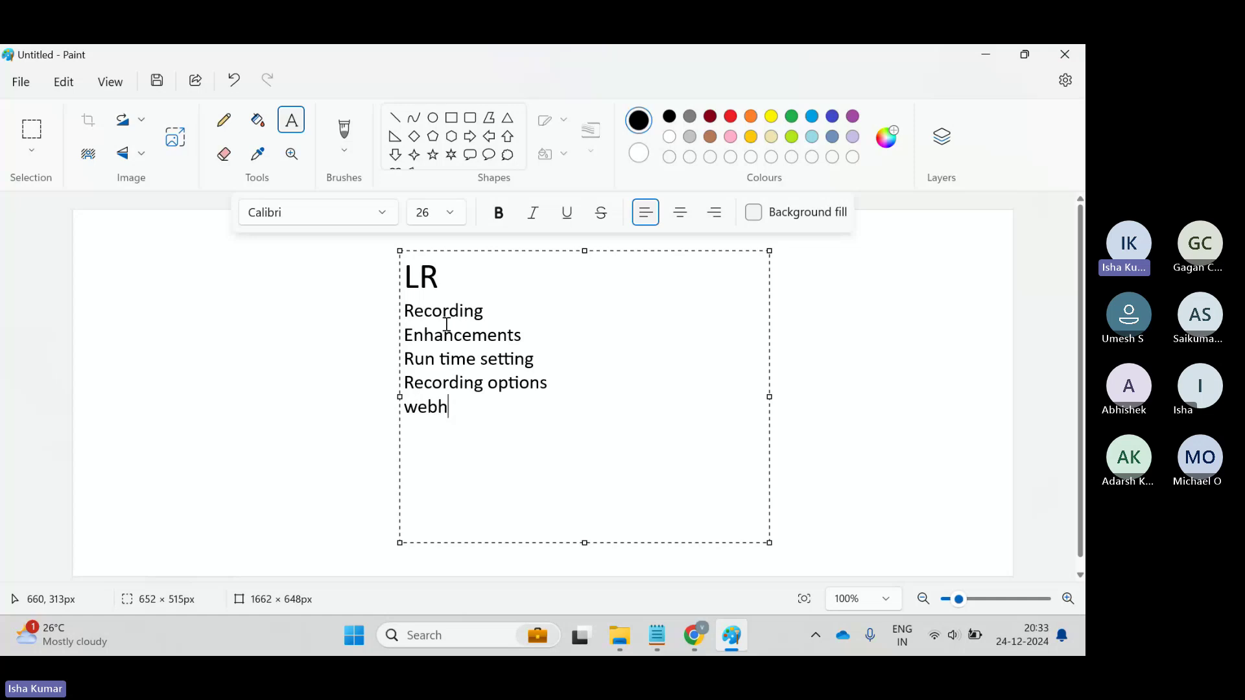
pyautogui.press('BackSpace')
pyautogui.write('htt')
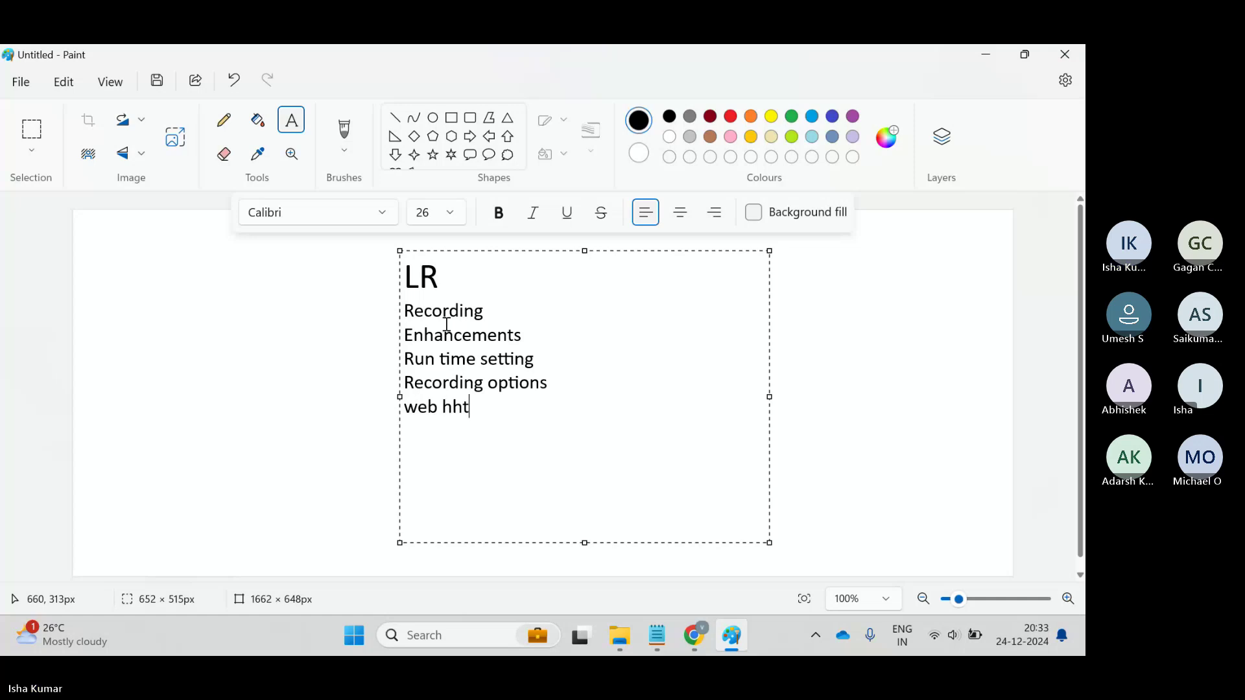
pyautogui.press('BackSpace')
pyautogui.write('tp html')
pyautogui.press('Return')
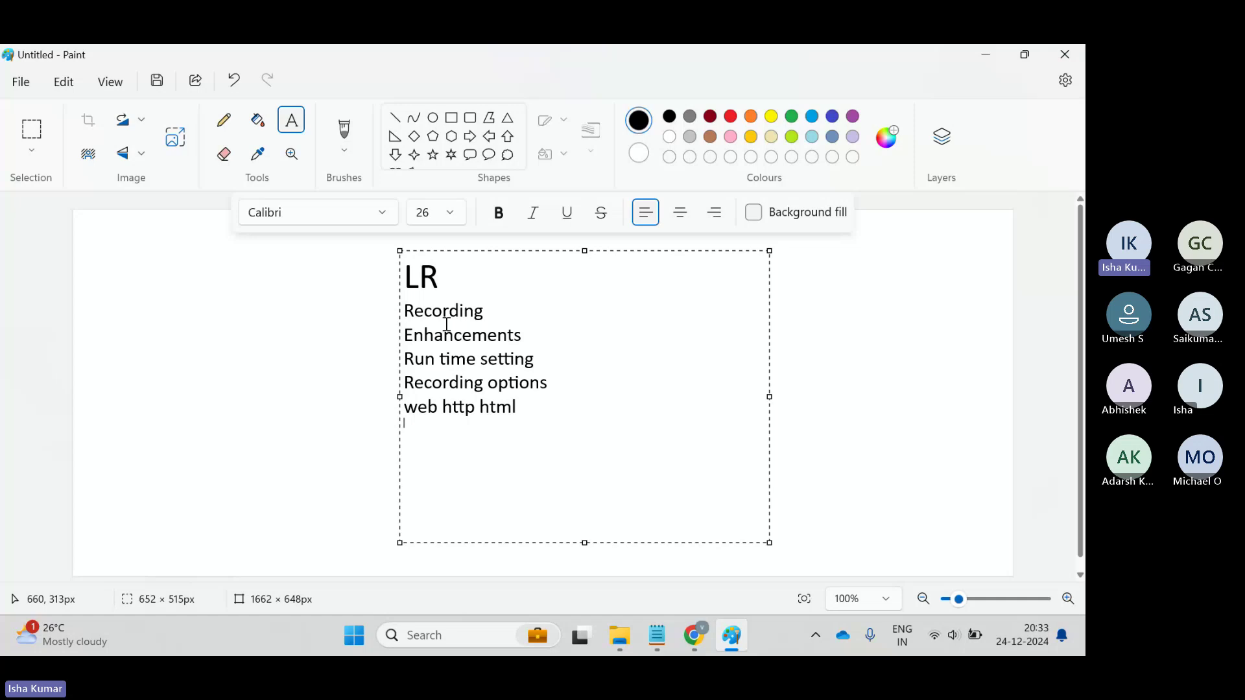
pyautogui.write('web servic')
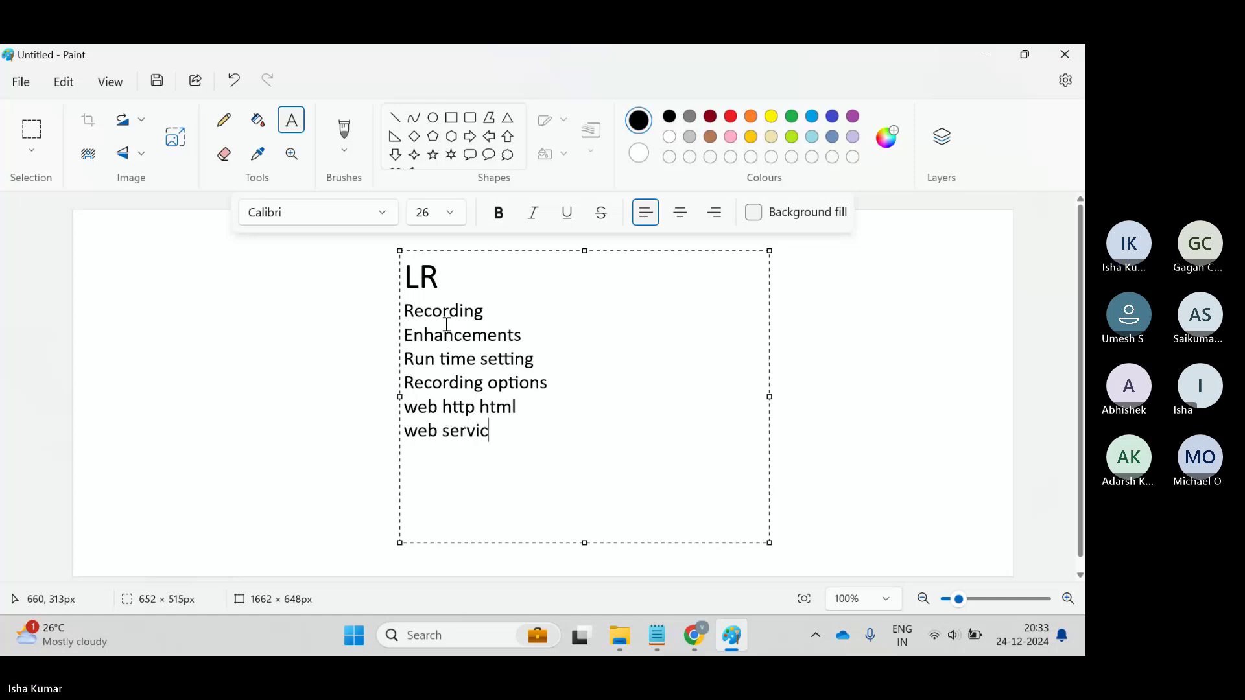
pyautogui.write('es')
pyautogui.press('Return')
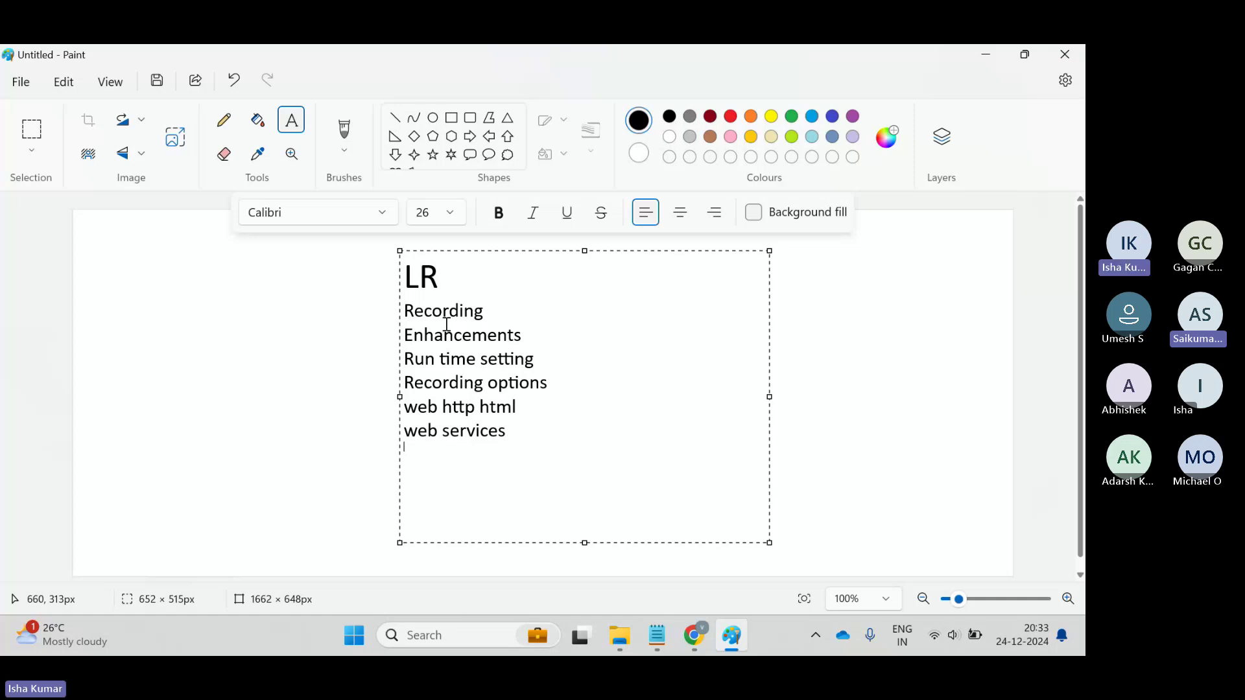
# - Add the line "true client" below web services and start a new line
pyautogui.write('true')
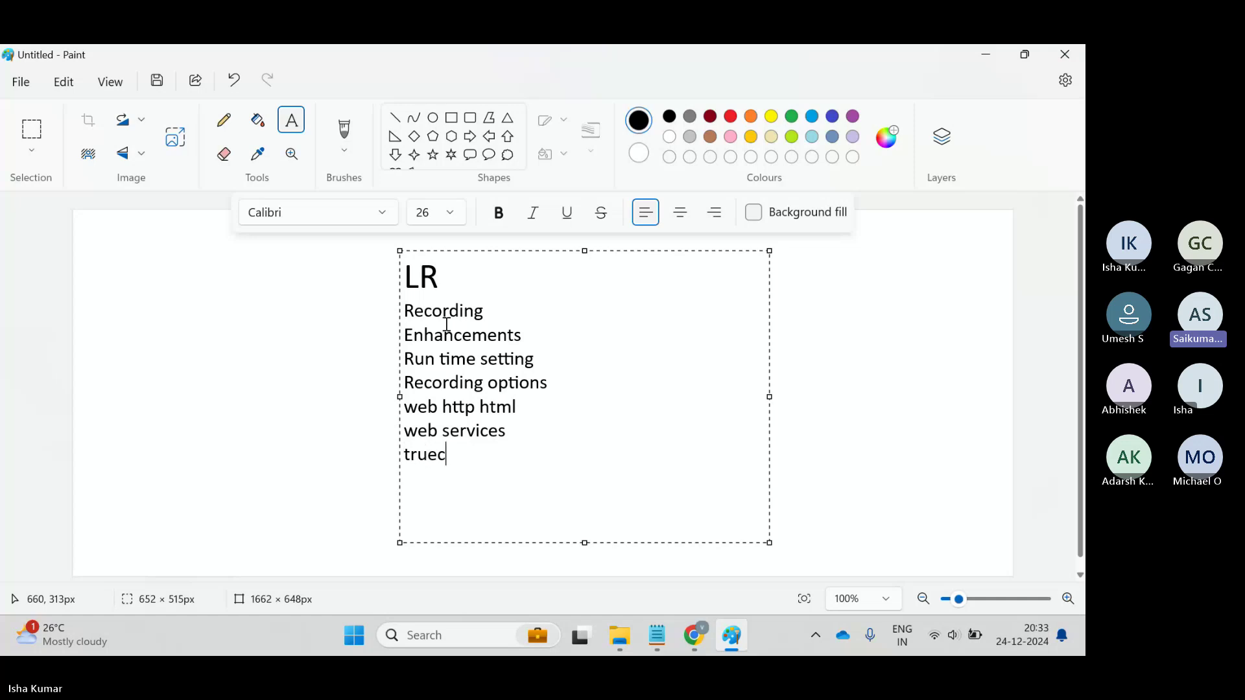
pyautogui.write(' clie')
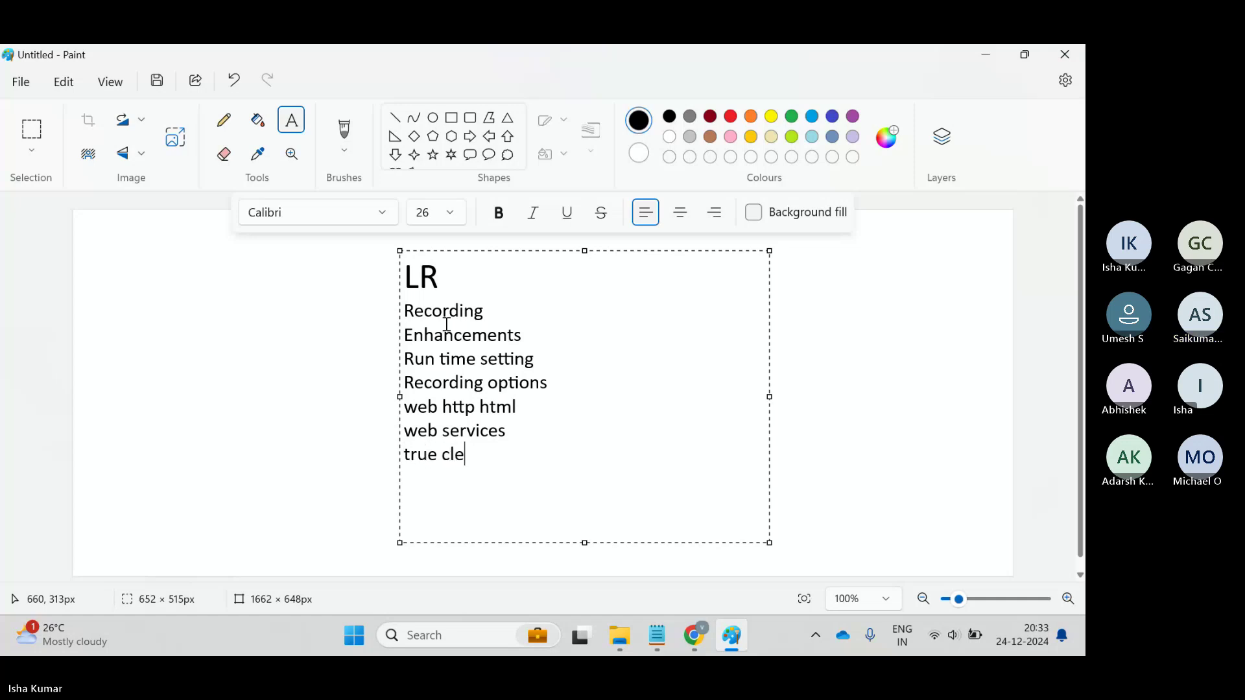
pyautogui.press('BackSpace')
pyautogui.press('BackSpace')
pyautogui.write('lient')
pyautogui.press('Return')
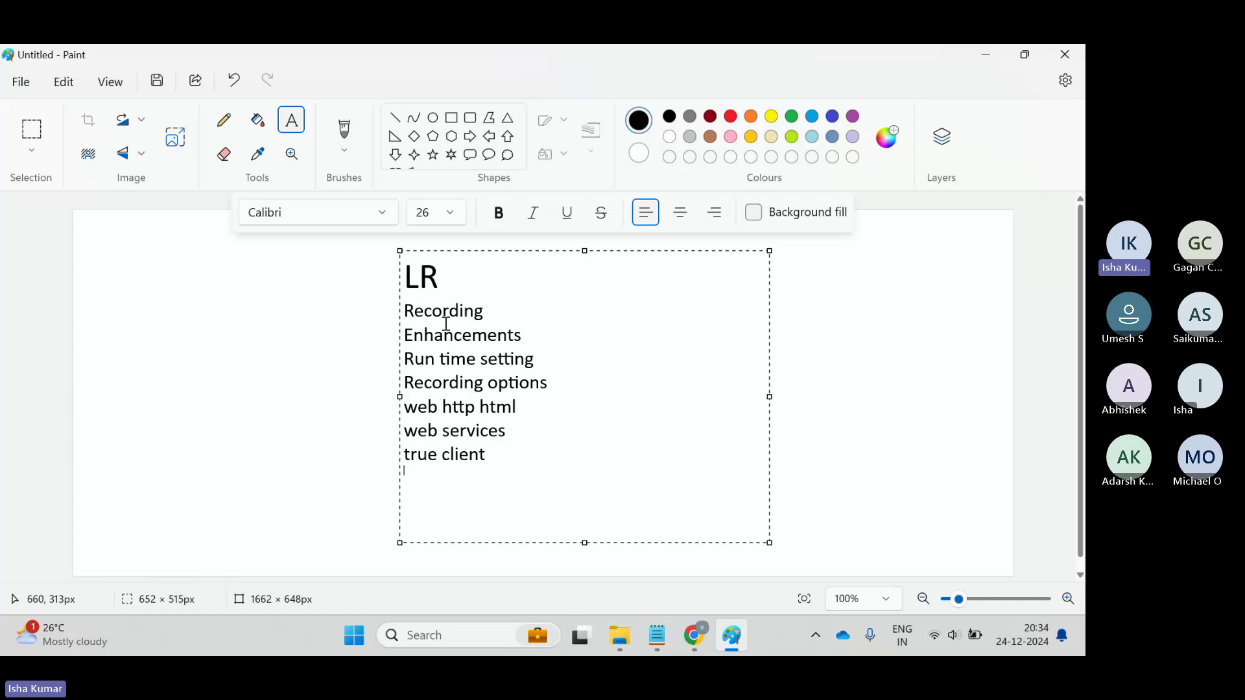
# - Add the line "Controller" below true client, correcting its spelling with the suggested word
pyautogui.write('Cot')
pyautogui.press('BackSpace')
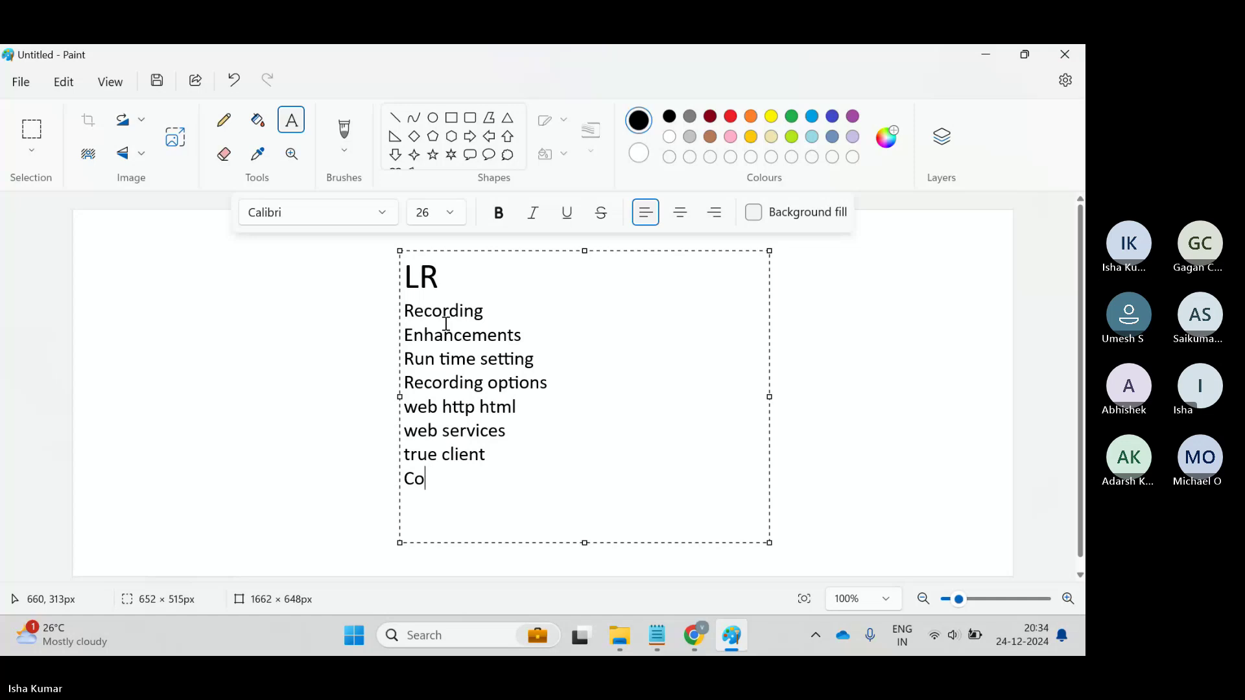
pyautogui.write('ntoller')
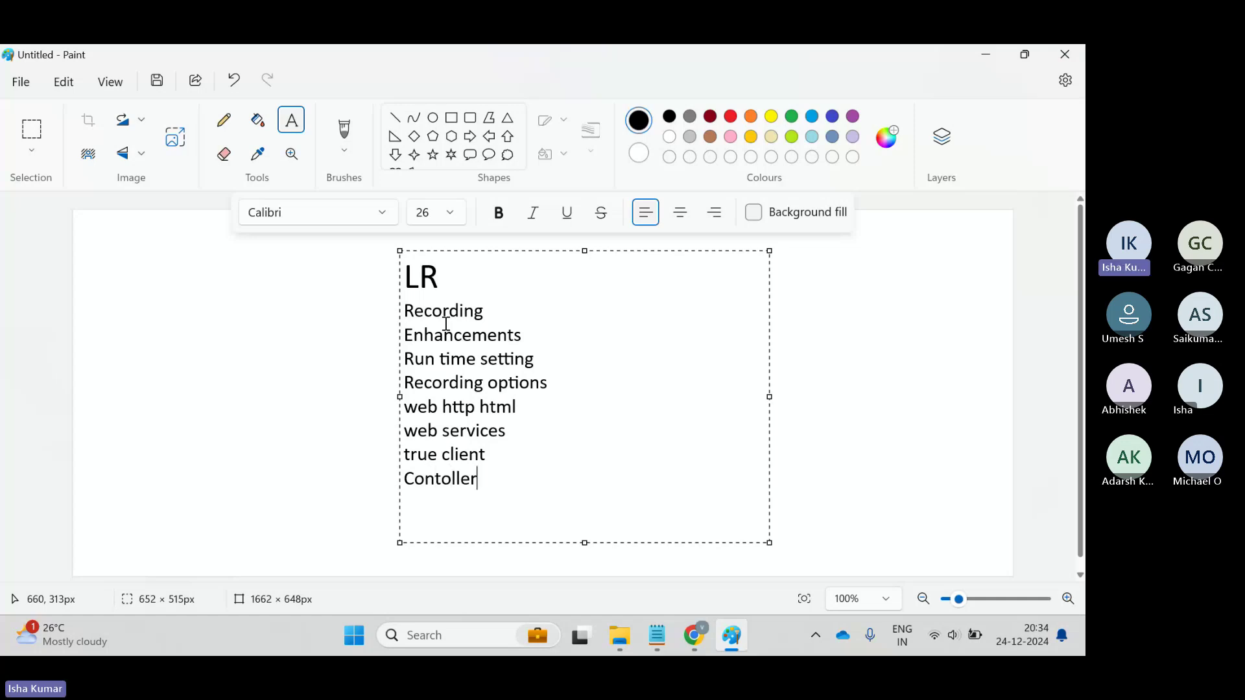
pyautogui.rightClick(452, 480)
pyautogui.moveTo(517, 392)
pyautogui.click(670, 386)
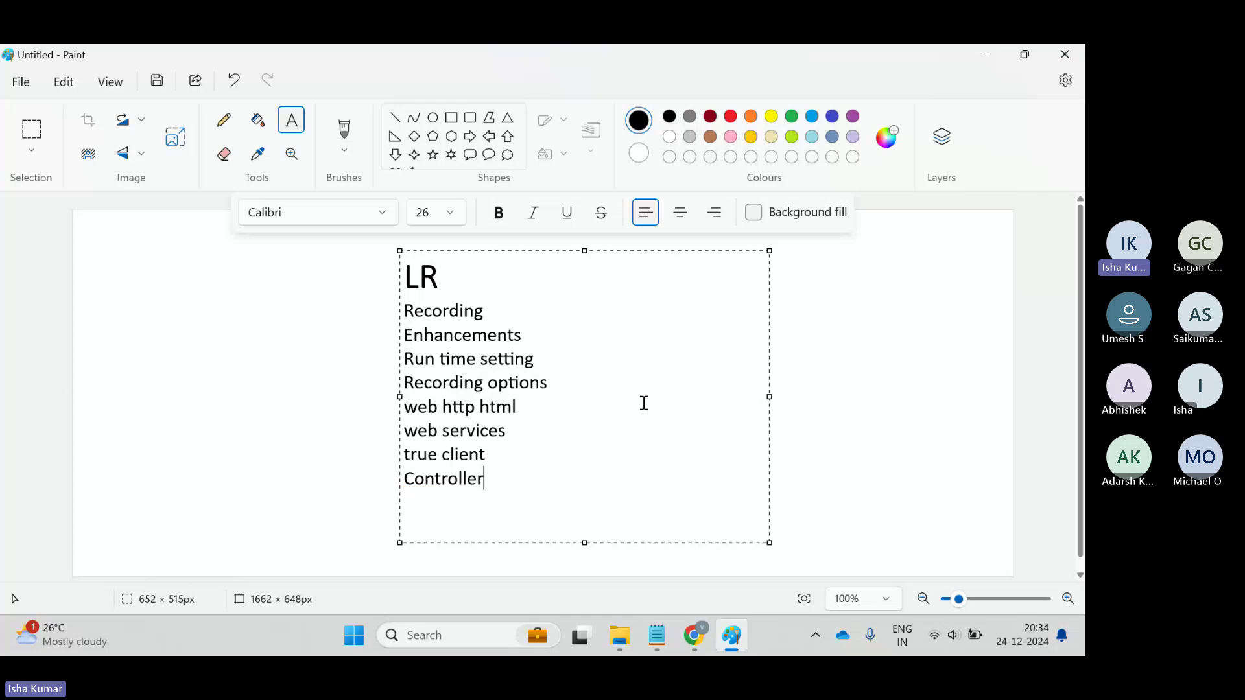
# - Add the line "designing" below Controller in the LR list
pyautogui.press('Return')
pyautogui.write('design')
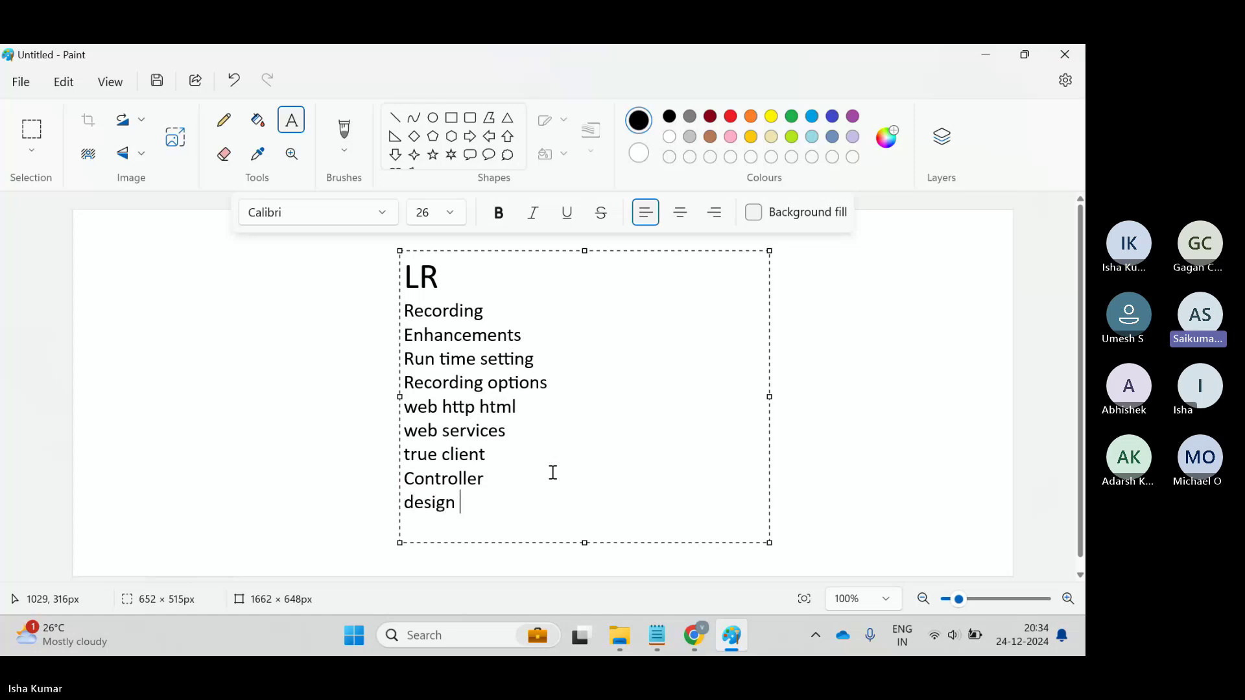
pyautogui.press('BackSpace')
pyautogui.write('ing')
# - Switch to the Teams meeting in the browser to view the participants, and return to Paint
pyautogui.hotkey('alt', 'Tab')
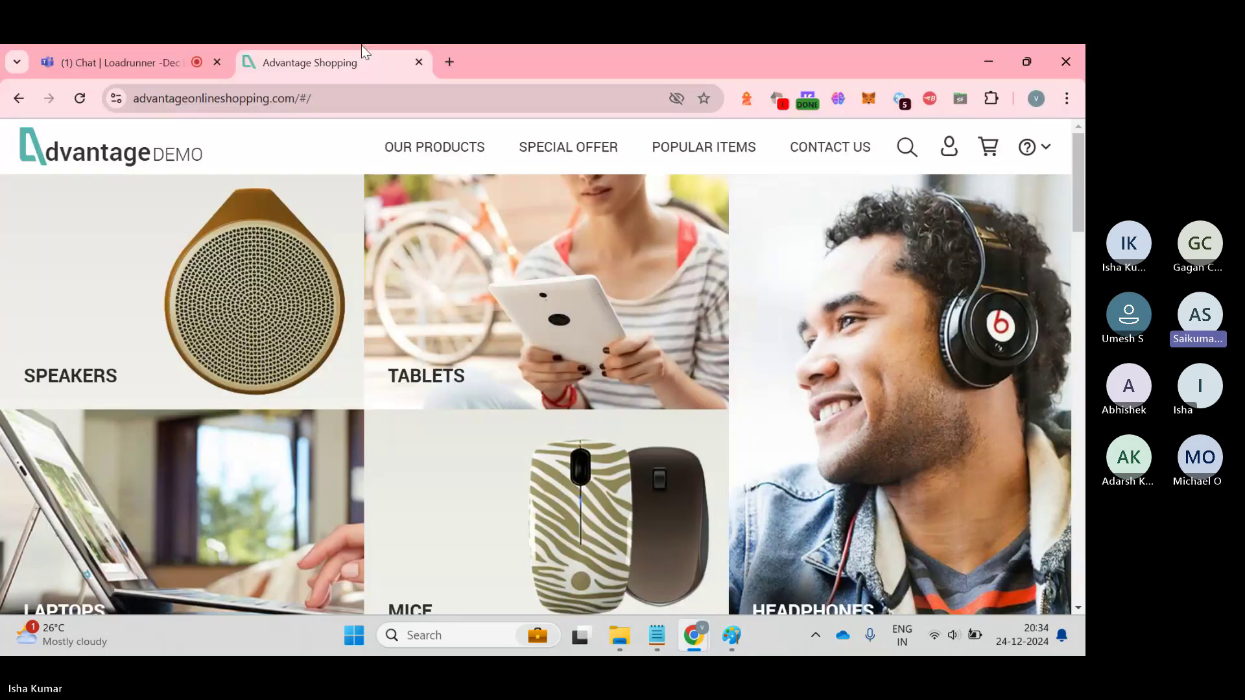
pyautogui.click(134, 63)
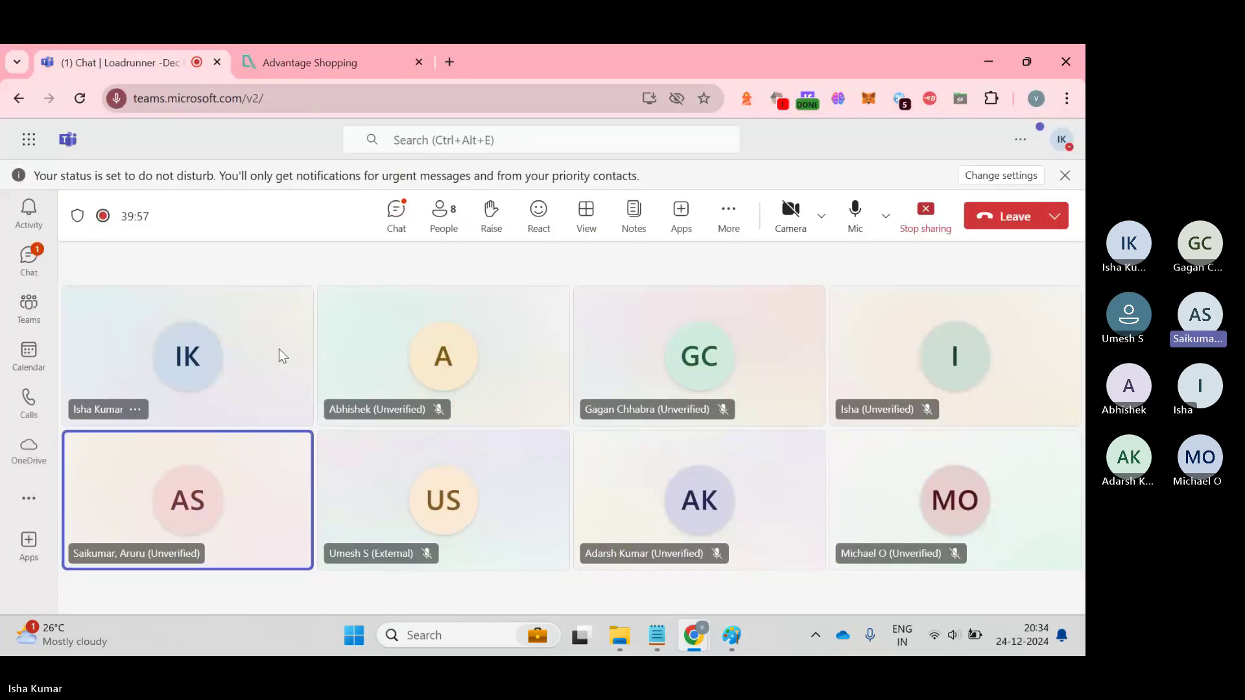
pyautogui.click(975, 61)
pyautogui.hotkey('alt', 'Tab')
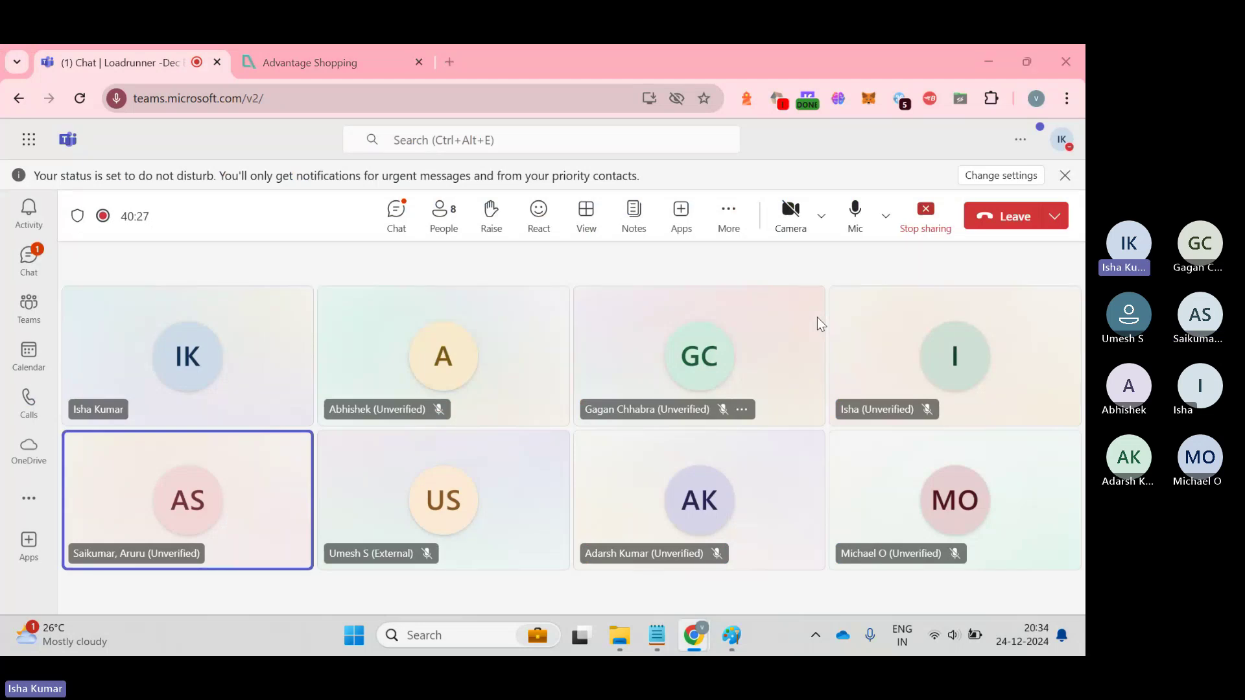
pyautogui.hotkey('alt', 'Tab')
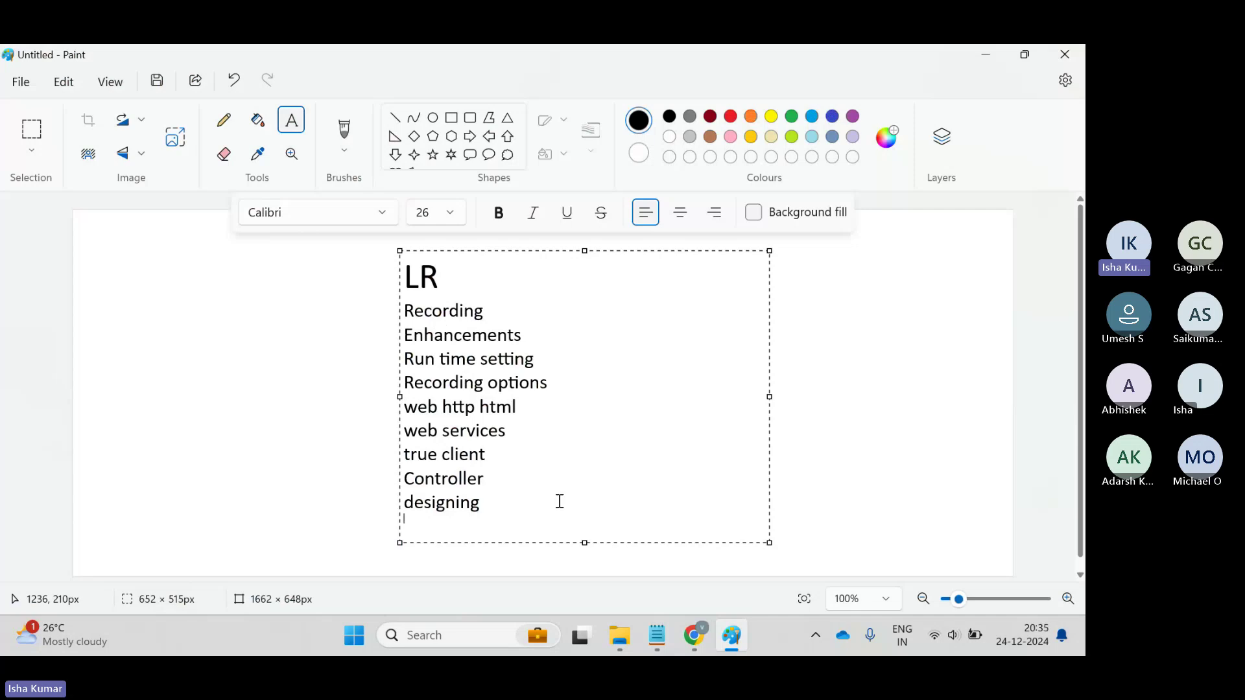
# - Add "Analysis" as the last line of the LR list and finish the text box
pyautogui.write('Analysis')
pyautogui.moveTo(500, 478); pyautogui.dragTo(303, 472)
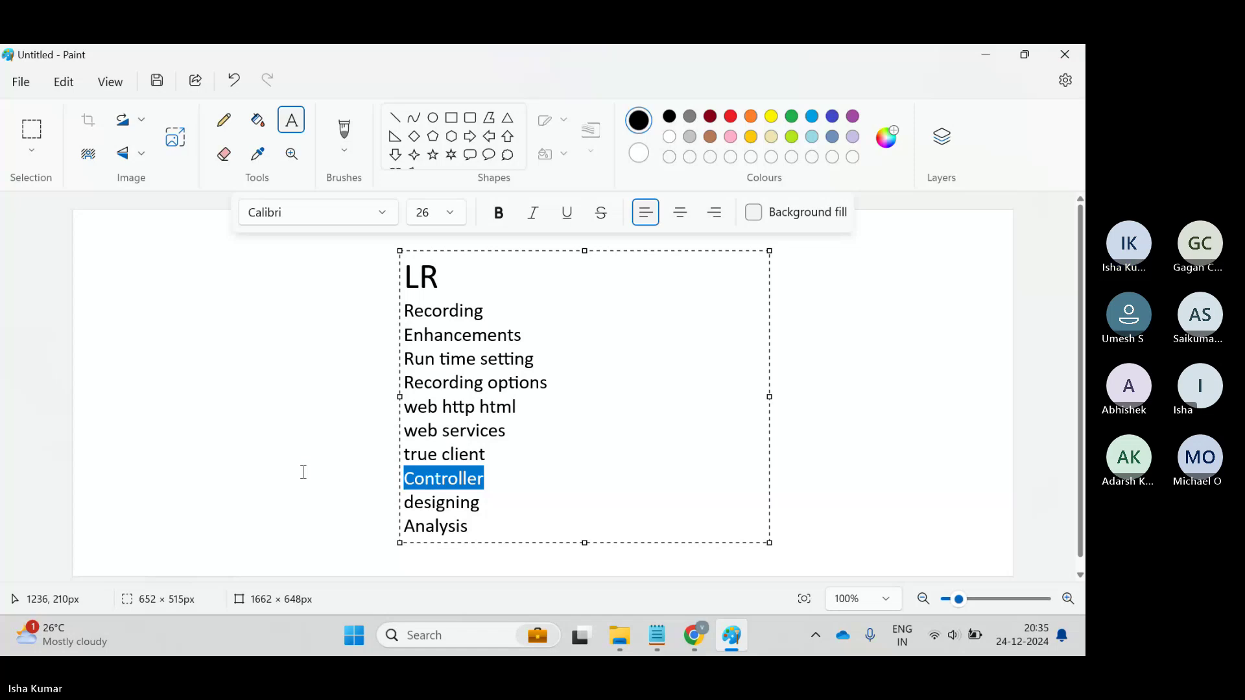
pyautogui.click(817, 428)
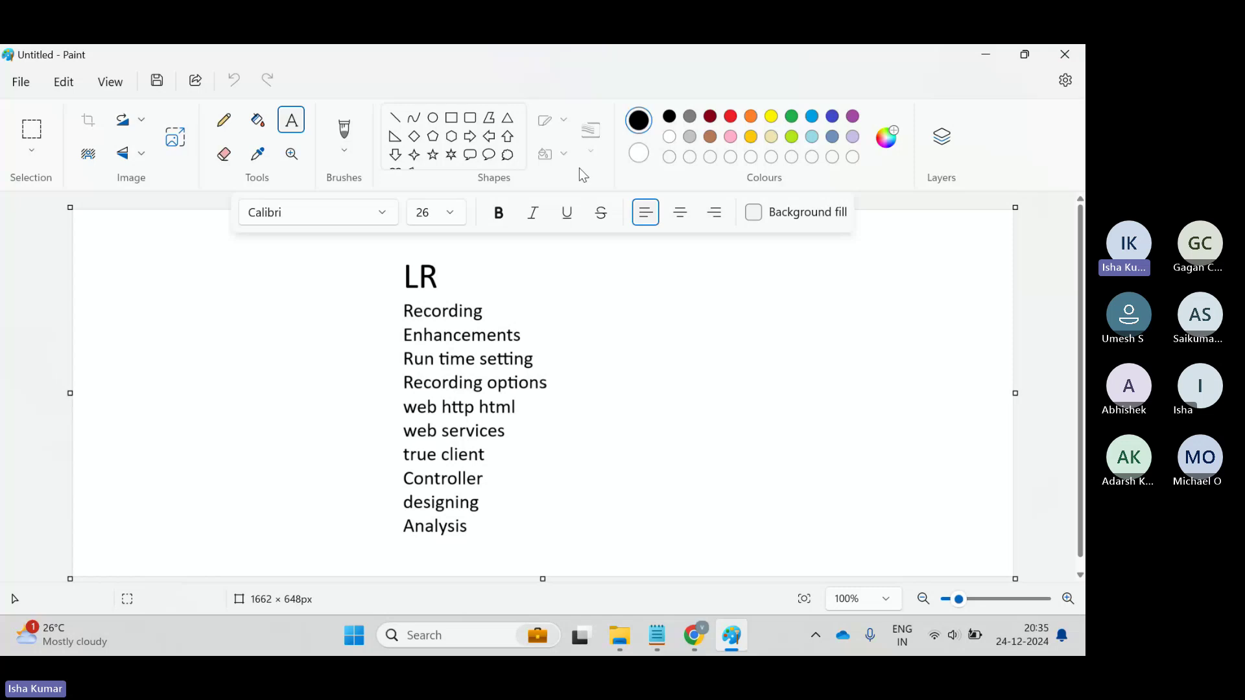
# - Draw a freehand pencil loop around the whole LR list and an arrow leading out of it to the right
pyautogui.click(224, 120)
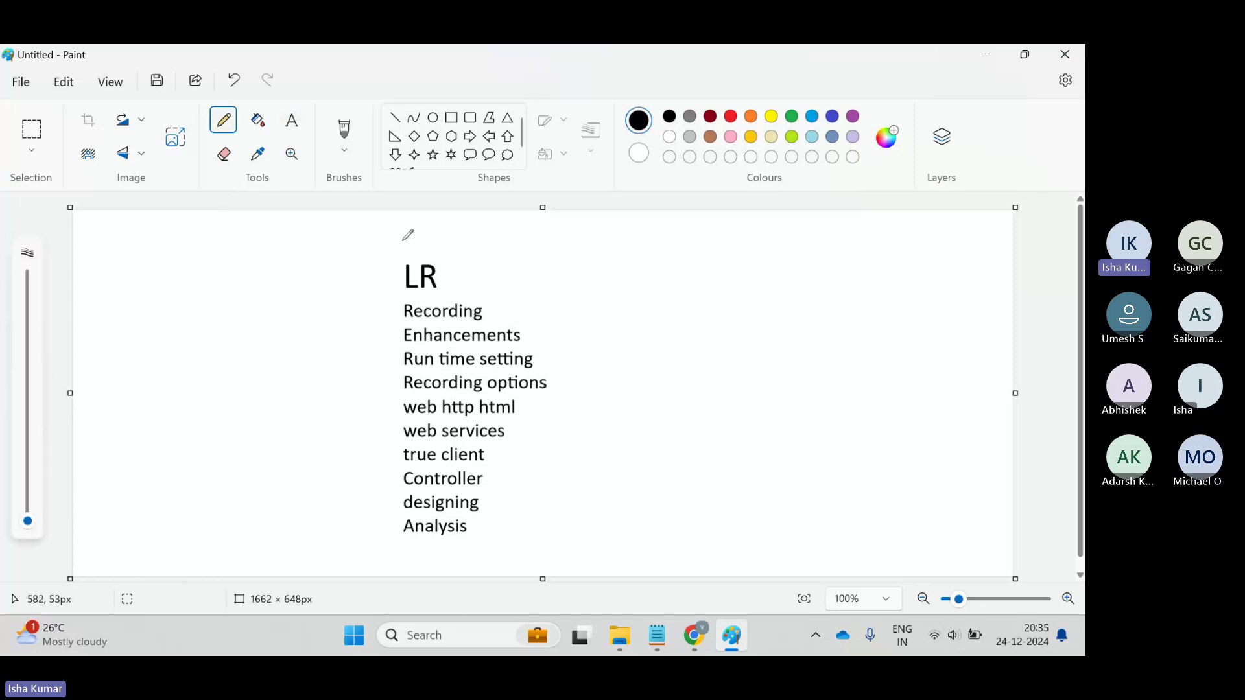
pyautogui.moveTo(403, 240)
pyautogui.mouseDown()
pyautogui.moveTo(300, 458)
pyautogui.moveTo(592, 476)
pyautogui.moveTo(596, 318)
pyautogui.moveTo(403, 239)
pyautogui.mouseUp()
pyautogui.moveTo(705, 296)
pyautogui.mouseDown()
pyautogui.moveTo(356, 263)
pyautogui.moveTo(504, 266)
pyautogui.mouseUp()
pyautogui.hotkey('ctrl', 'z')
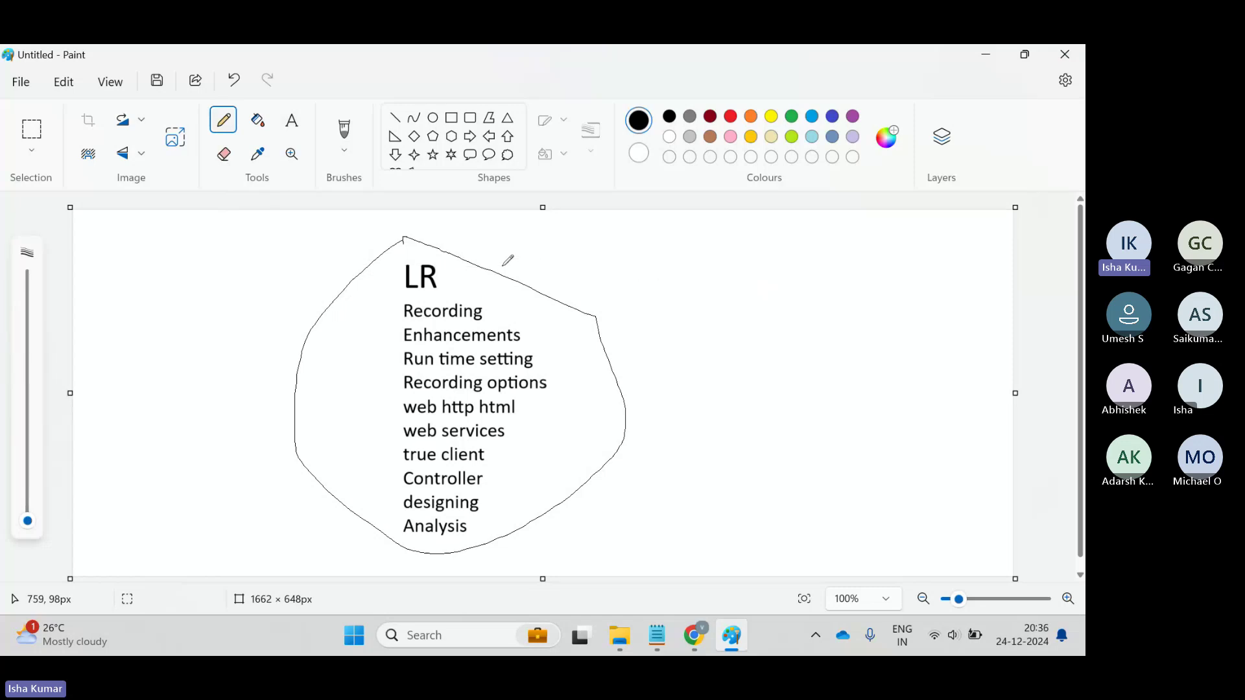
pyautogui.moveTo(529, 293)
pyautogui.mouseDown()
pyautogui.moveTo(685, 280)
pyautogui.moveTo(651, 326)
pyautogui.mouseUp()
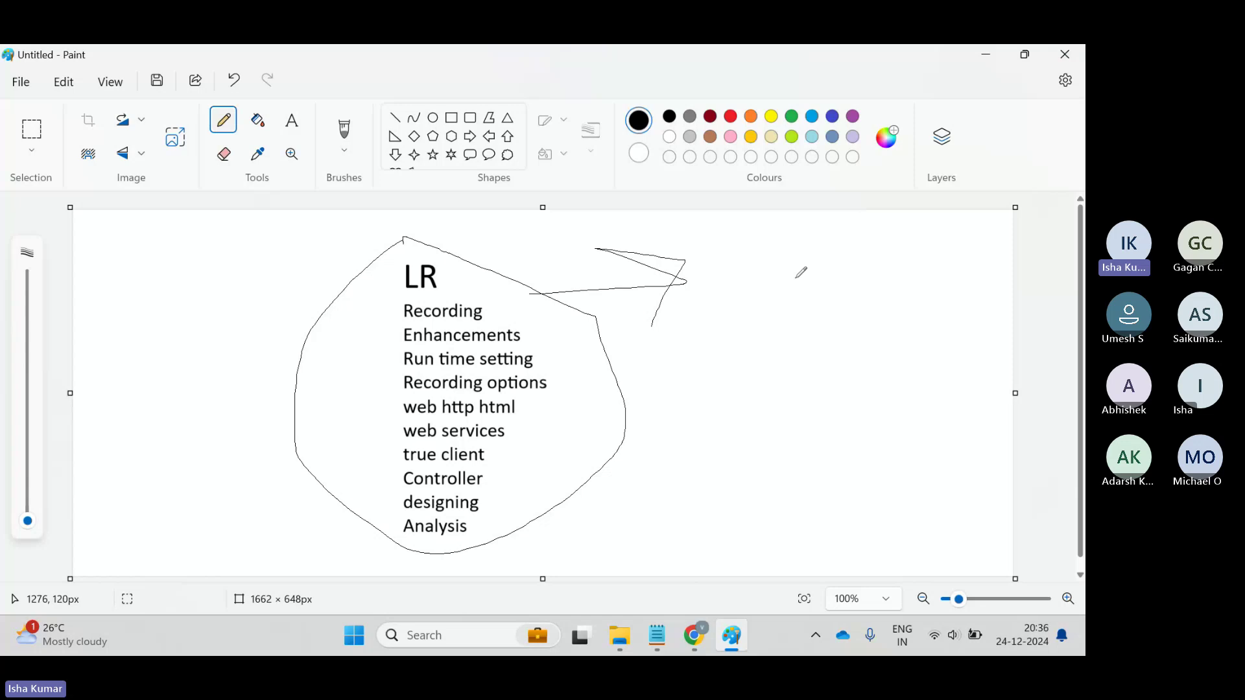
# - Write a freehand "3" beyond the arrowhead and circle it
pyautogui.moveTo(796, 262)
pyautogui.mouseDown()
pyautogui.moveTo(855, 278)
pyautogui.moveTo(774, 320)
pyautogui.mouseUp()
pyautogui.moveTo(851, 246)
pyautogui.mouseDown()
pyautogui.moveTo(726, 364)
pyautogui.moveTo(865, 251)
pyautogui.moveTo(845, 242)
pyautogui.mouseUp()
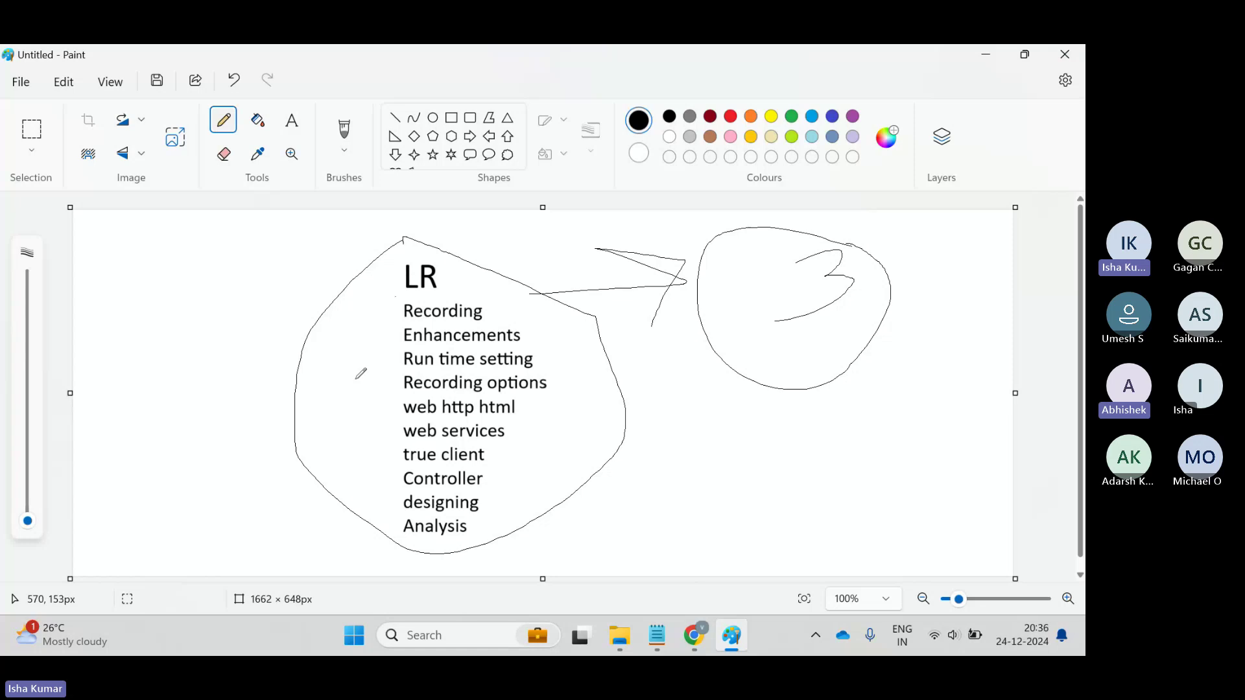
# - Circle the Recording to true client lines, the Controller and designing lines, and Analysis separately, and connect web http html to the circled 3
pyautogui.moveTo(396, 298)
pyautogui.mouseDown()
pyautogui.moveTo(379, 452)
pyautogui.moveTo(425, 463)
pyautogui.moveTo(580, 393)
pyautogui.moveTo(447, 285)
pyautogui.moveTo(392, 301)
pyautogui.mouseUp()
pyautogui.moveTo(515, 464)
pyautogui.mouseDown()
pyautogui.moveTo(477, 464)
pyautogui.moveTo(373, 519)
pyautogui.moveTo(479, 503)
pyautogui.moveTo(515, 463)
pyautogui.mouseUp()
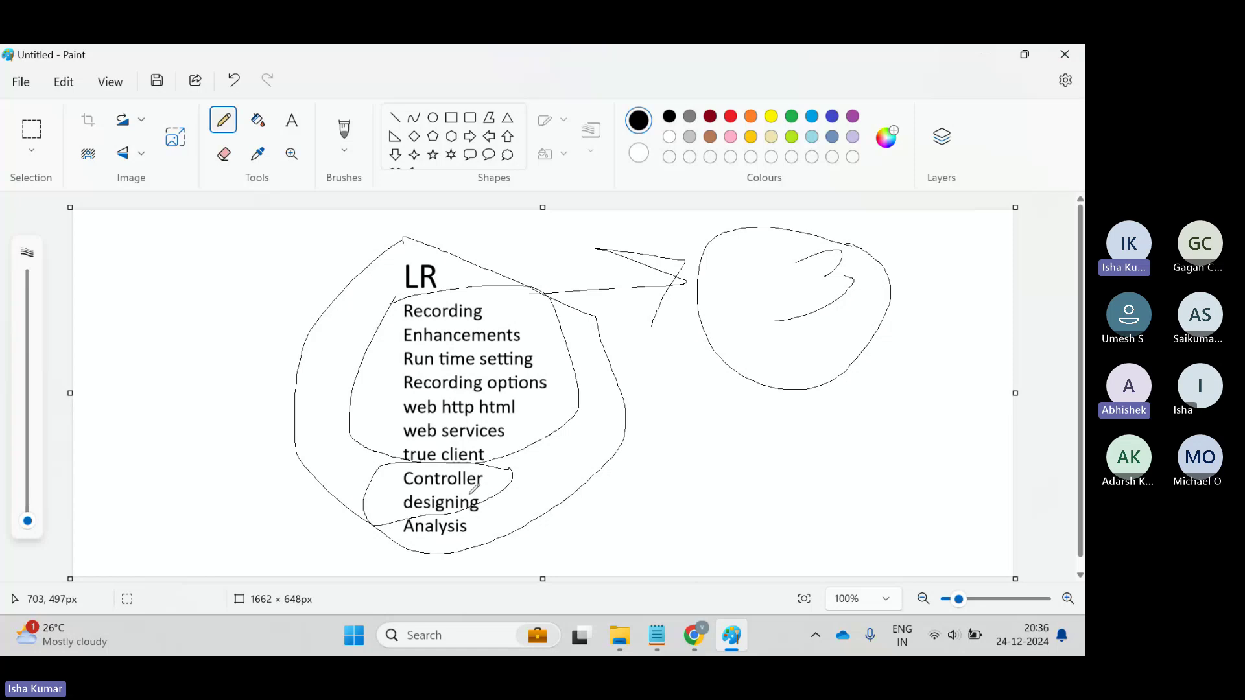
pyautogui.moveTo(478, 519)
pyautogui.mouseDown()
pyautogui.moveTo(383, 526)
pyautogui.moveTo(480, 540)
pyautogui.moveTo(480, 519)
pyautogui.mouseUp()
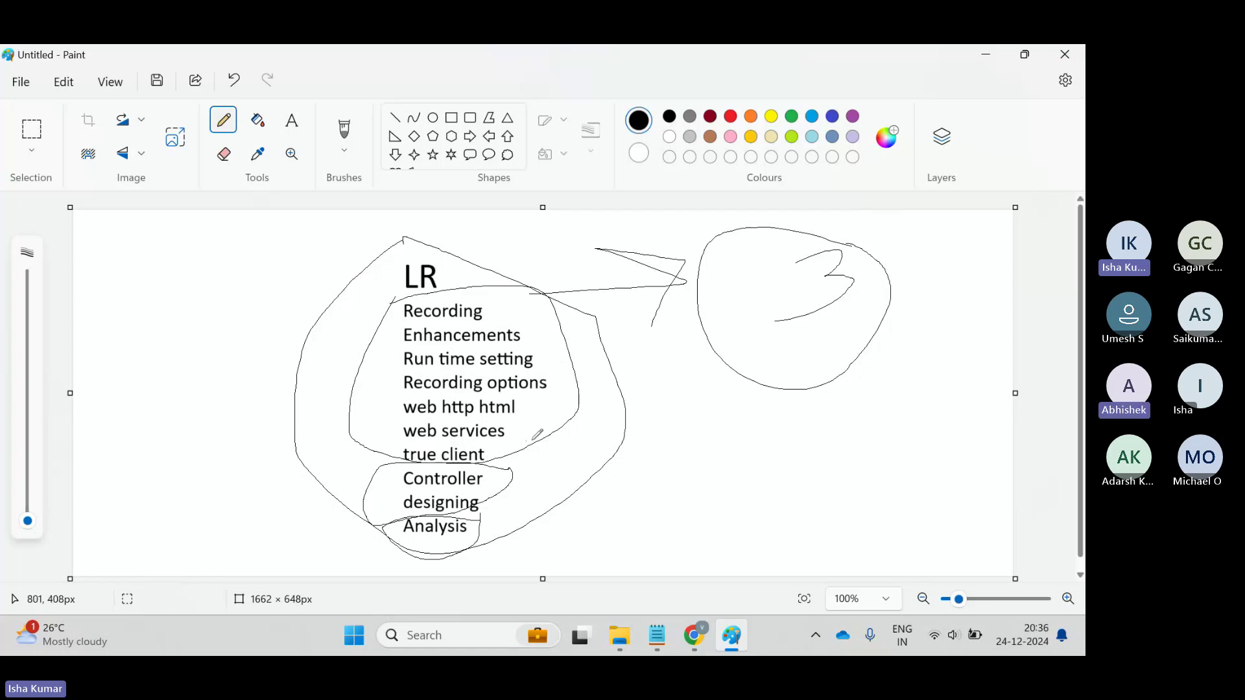
pyautogui.moveTo(523, 405); pyautogui.dragTo(708, 264)
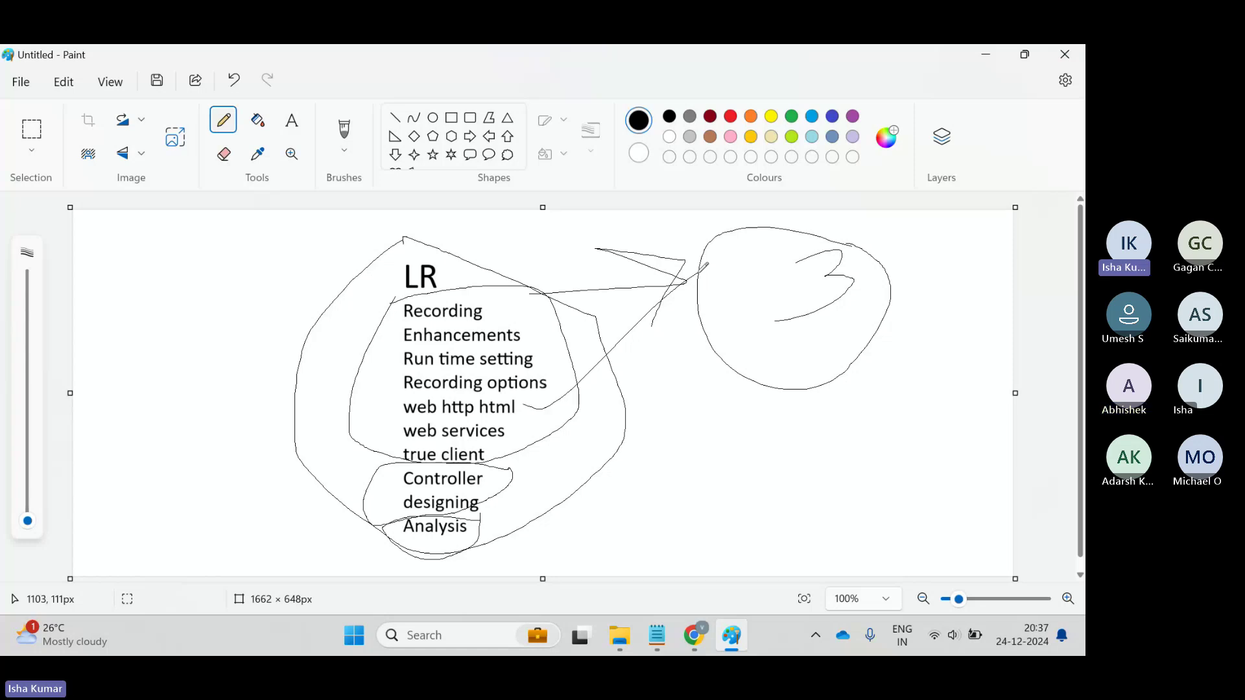
# - Start a new blank canvas without saving the LR drawing
pyautogui.click(24, 84)
pyautogui.click(46, 111)
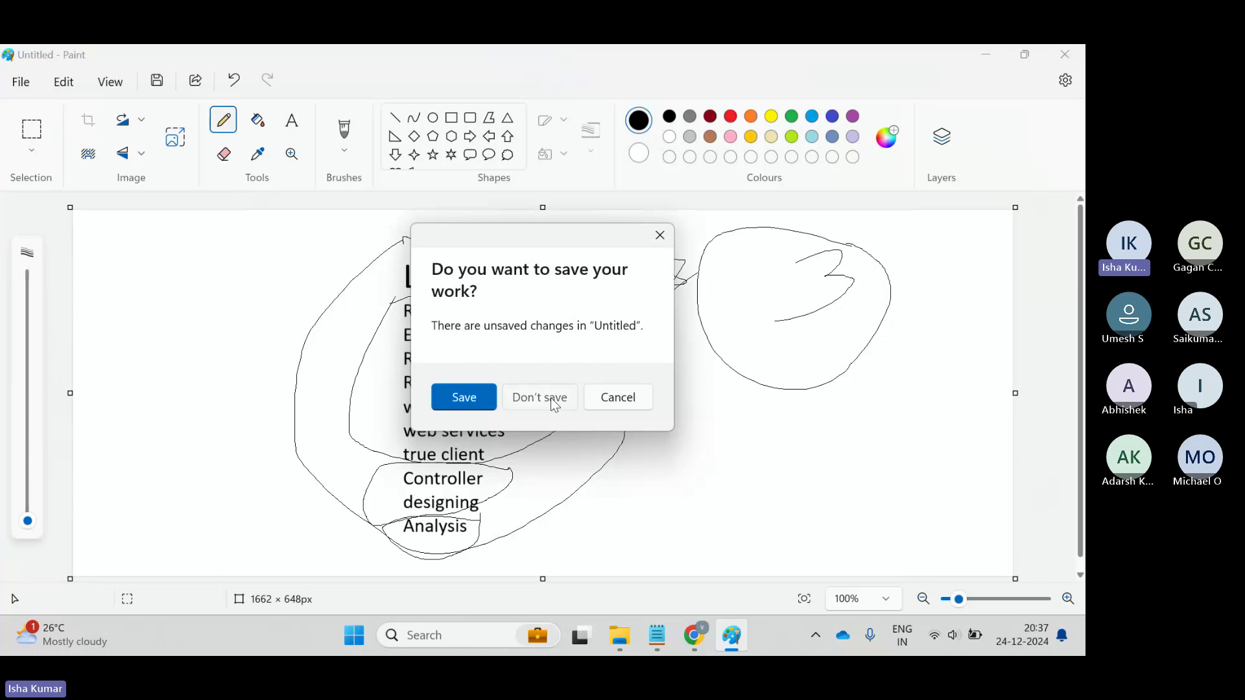
pyautogui.click(555, 404)
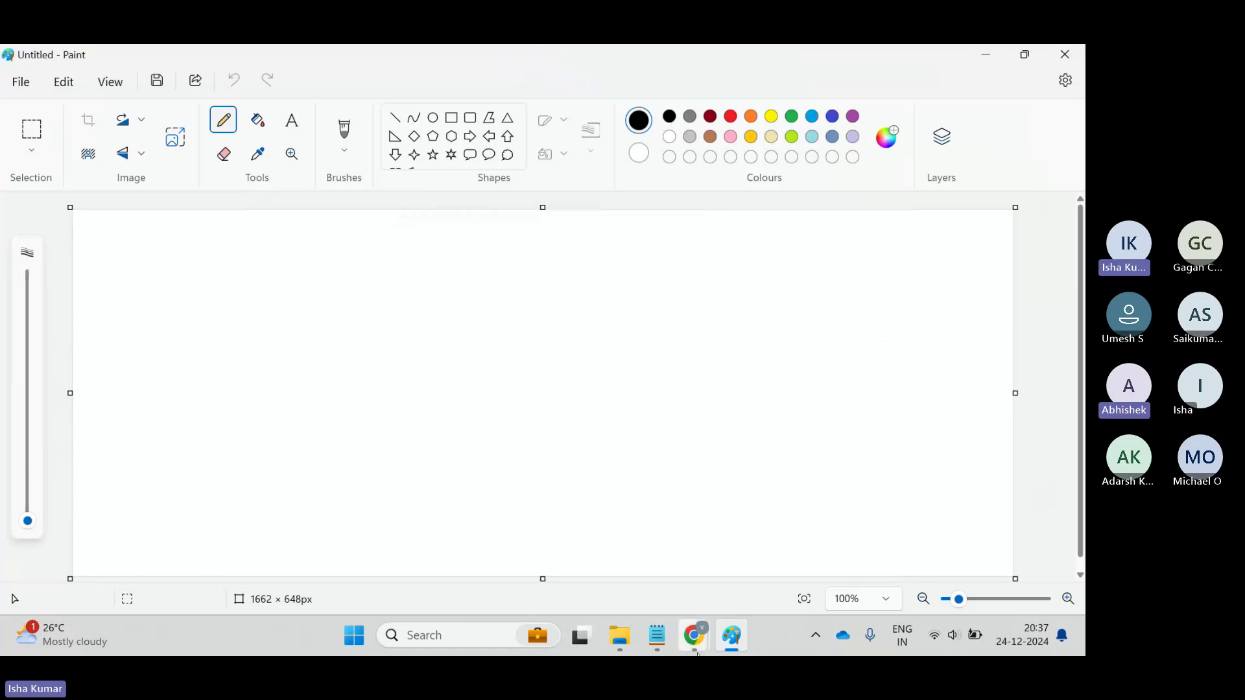
# - Check the ongoing Teams meeting in the browser and go back to the blank Paint canvas
pyautogui.moveTo(696, 651)
pyautogui.click(689, 593)
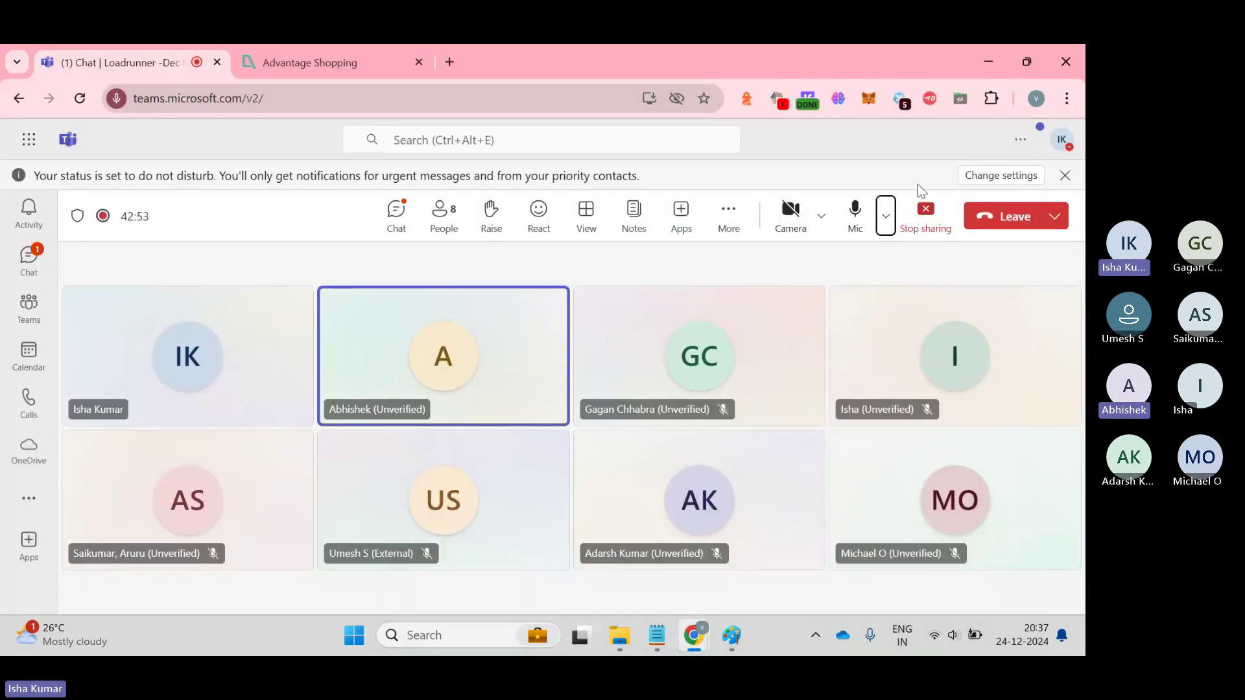
pyautogui.click(979, 74)
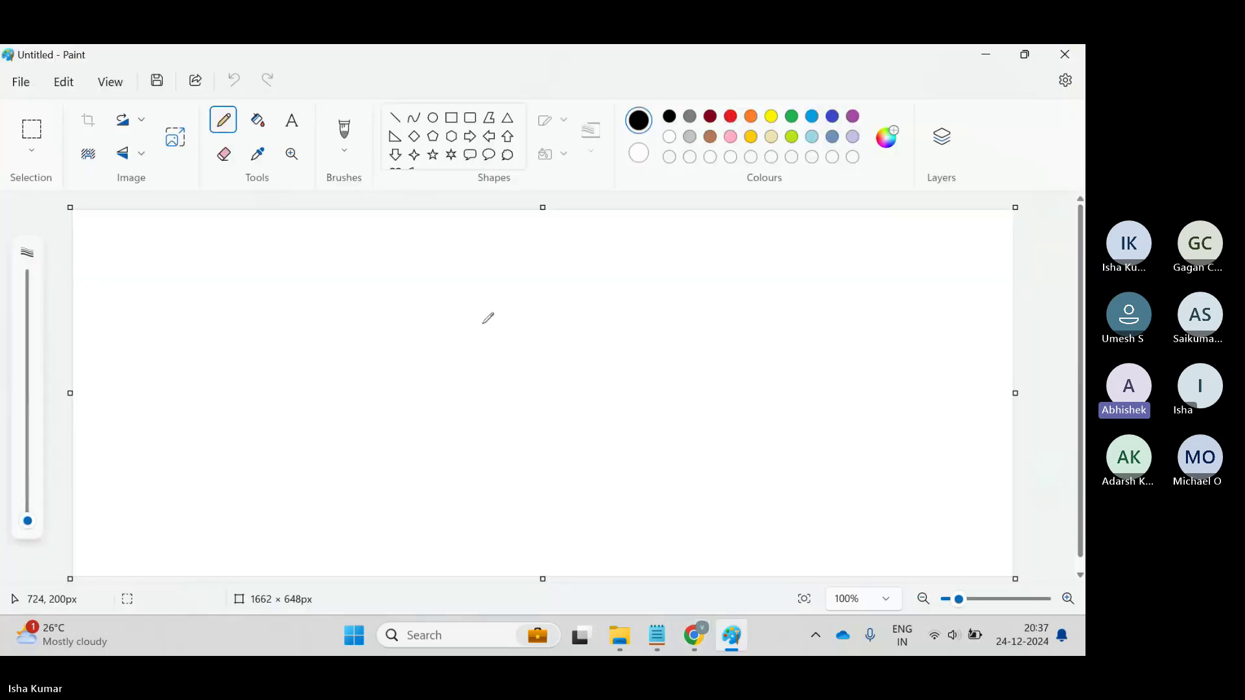
# - Enlarge the canvas to 1758 × 678 px and add a text box with "Non RG" and "test plan" on separate lines
pyautogui.moveTo(70, 208); pyautogui.dragTo(16, 193)
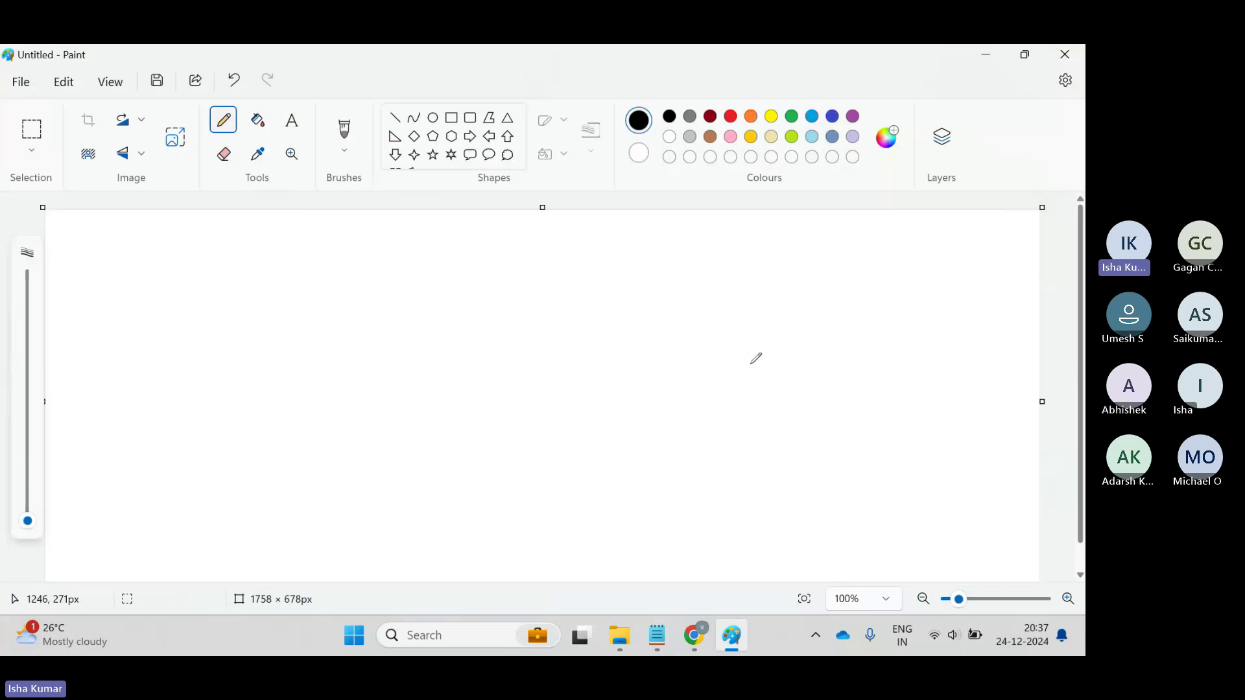
pyautogui.click(293, 124)
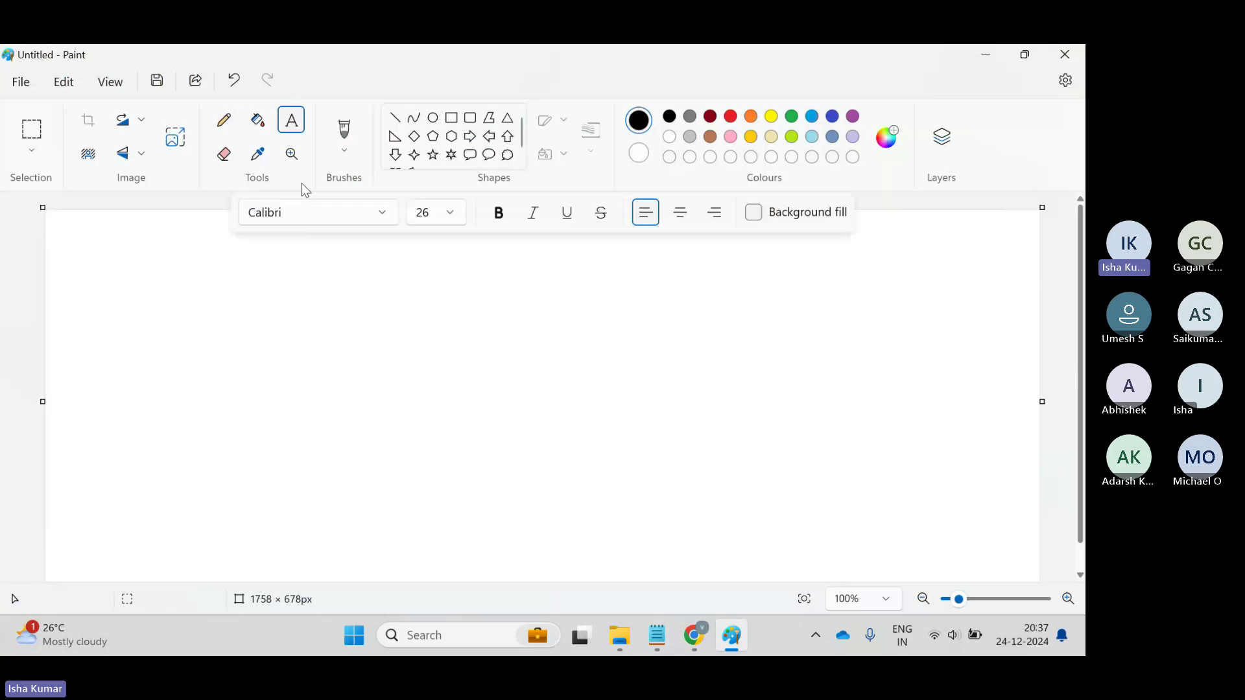
pyautogui.click(313, 280)
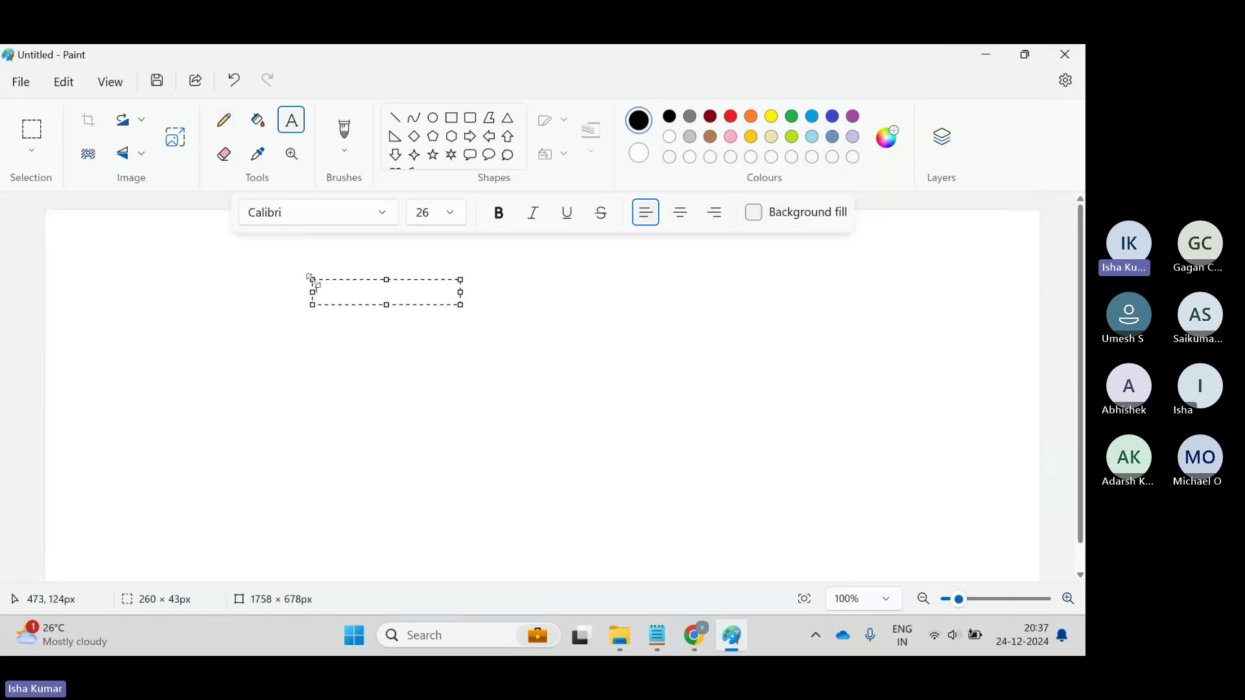
pyautogui.write('Non RG')
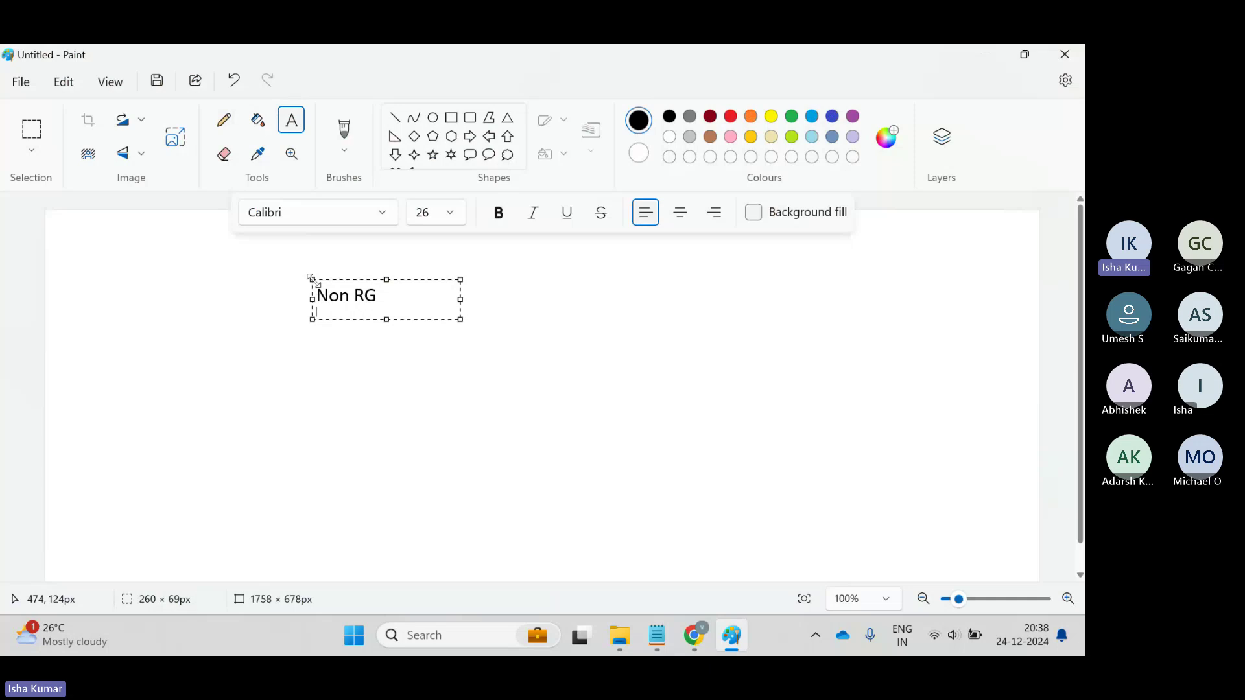
pyautogui.press('Return')
pyautogui.write('test pl')
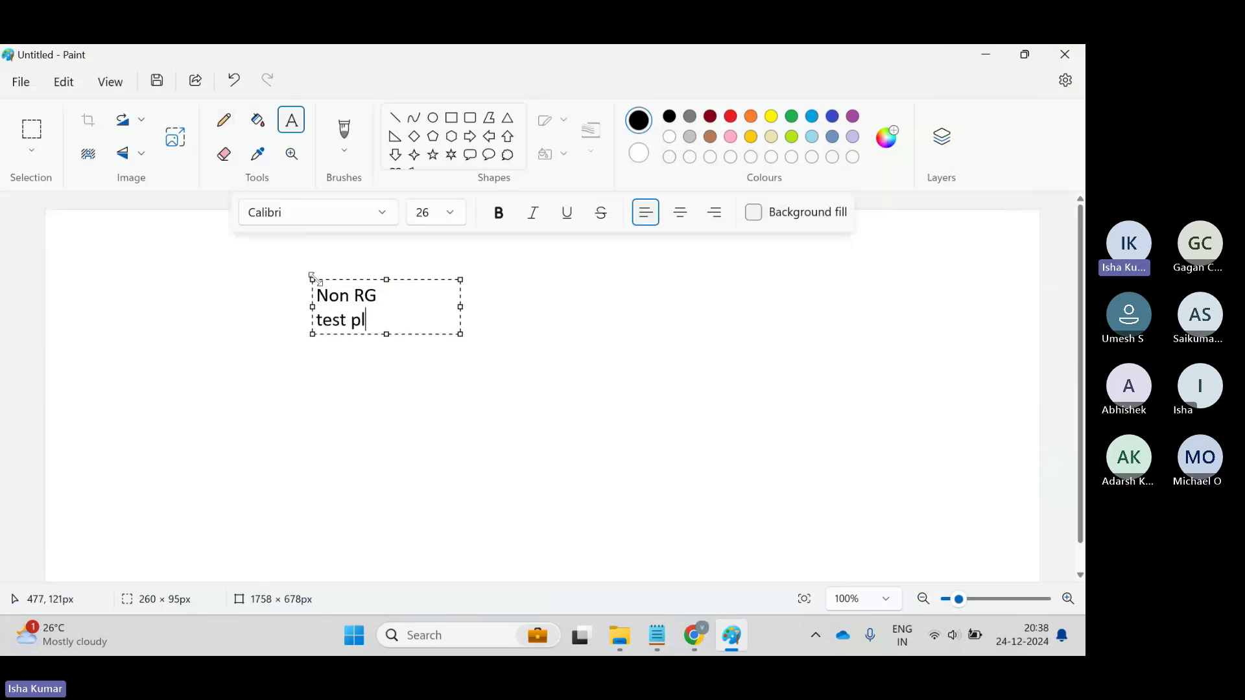
pyautogui.write('an')
pyautogui.press('Return')
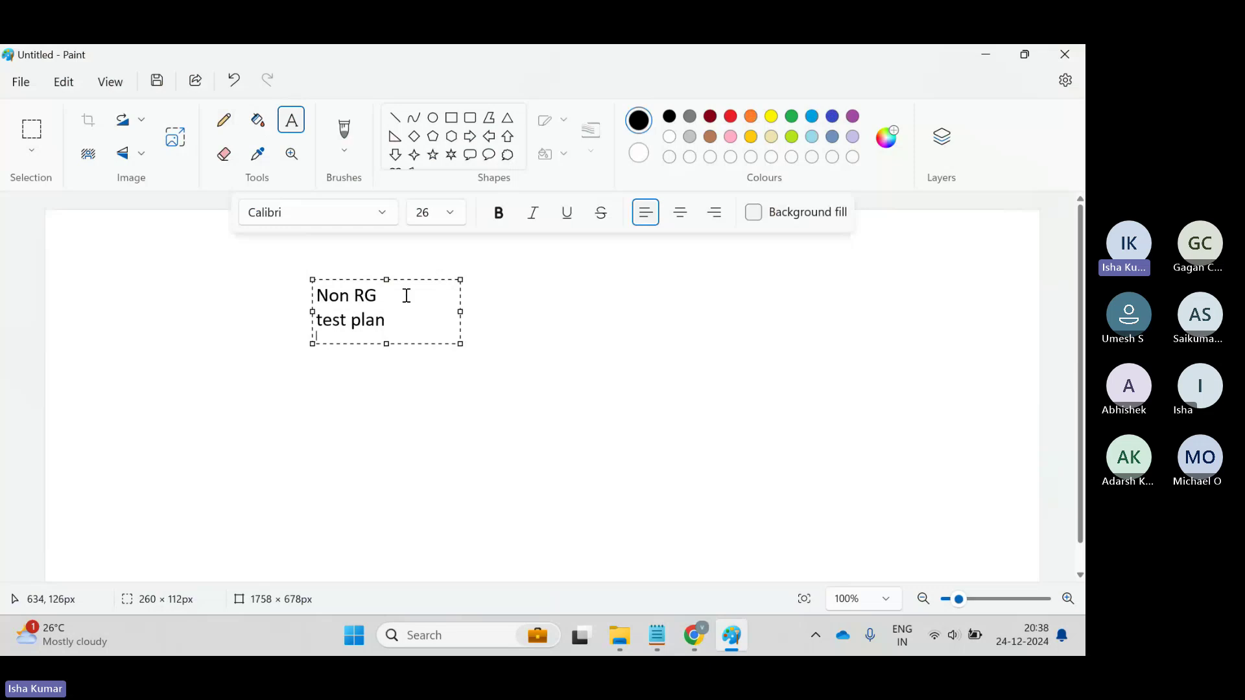
# - Capitalise the second line as "Test plan" and finish the text box
pyautogui.moveTo(405, 295); pyautogui.dragTo(420, 329)
pyautogui.click(419, 329)
pyautogui.press('Return')
pyautogui.press('Up')
pyautogui.press('Delete')
pyautogui.write('T')
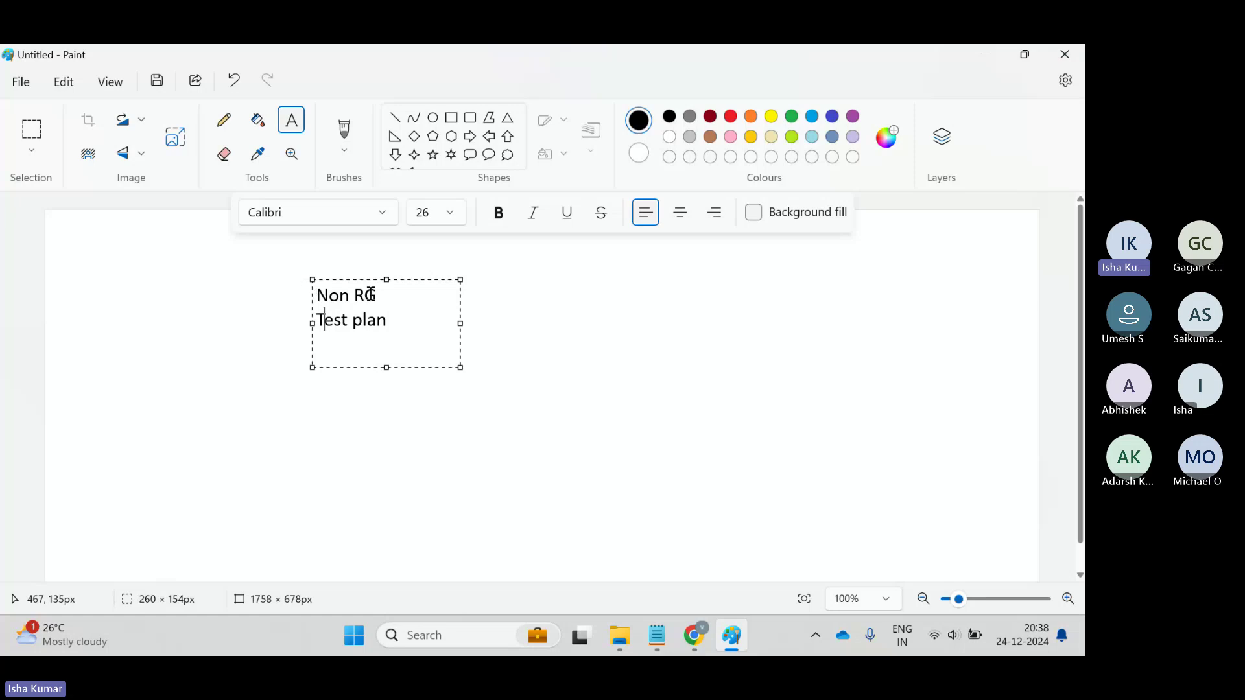
pyautogui.click(429, 330)
pyautogui.press('Return')
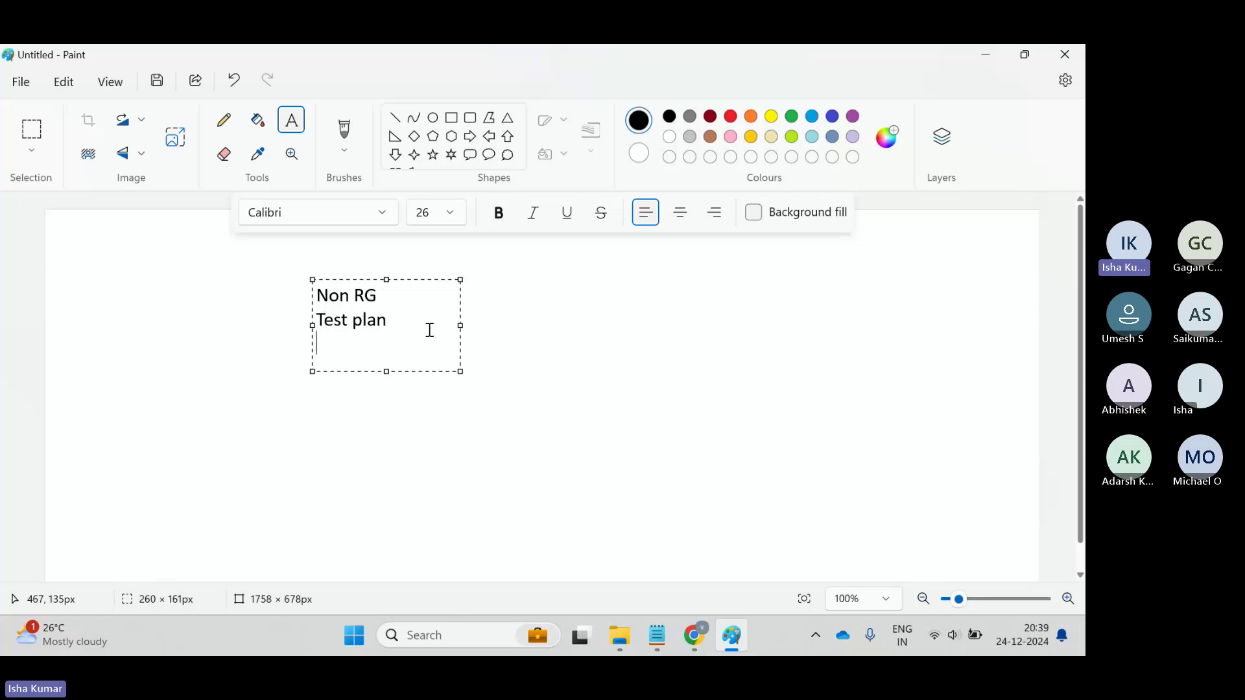
pyautogui.press('Return')
pyautogui.click(574, 345)
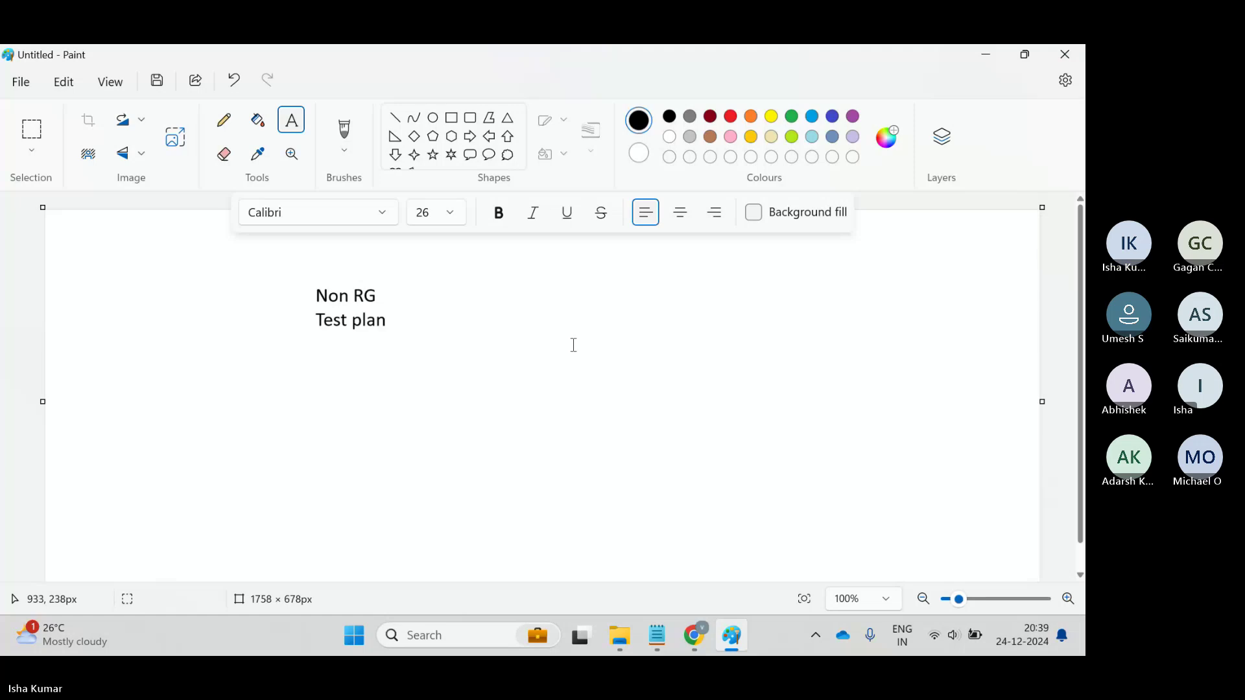
pyautogui.hotkey('alt', 'Tab')
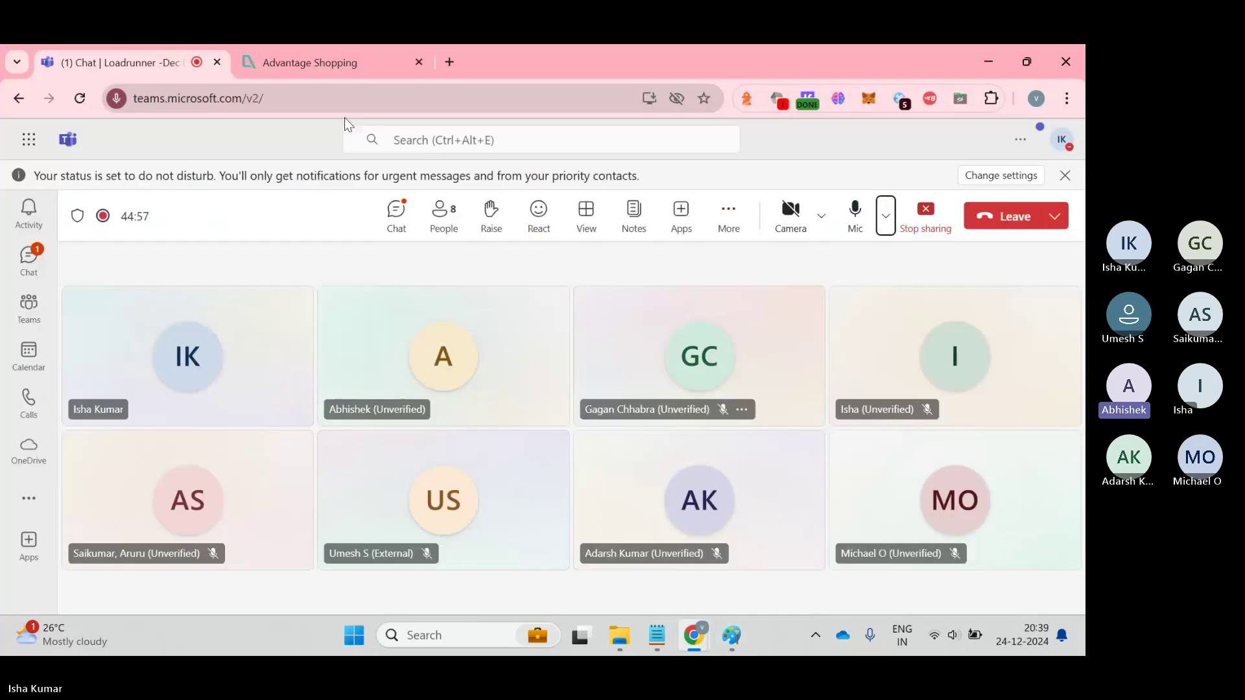
pyautogui.click(279, 45)
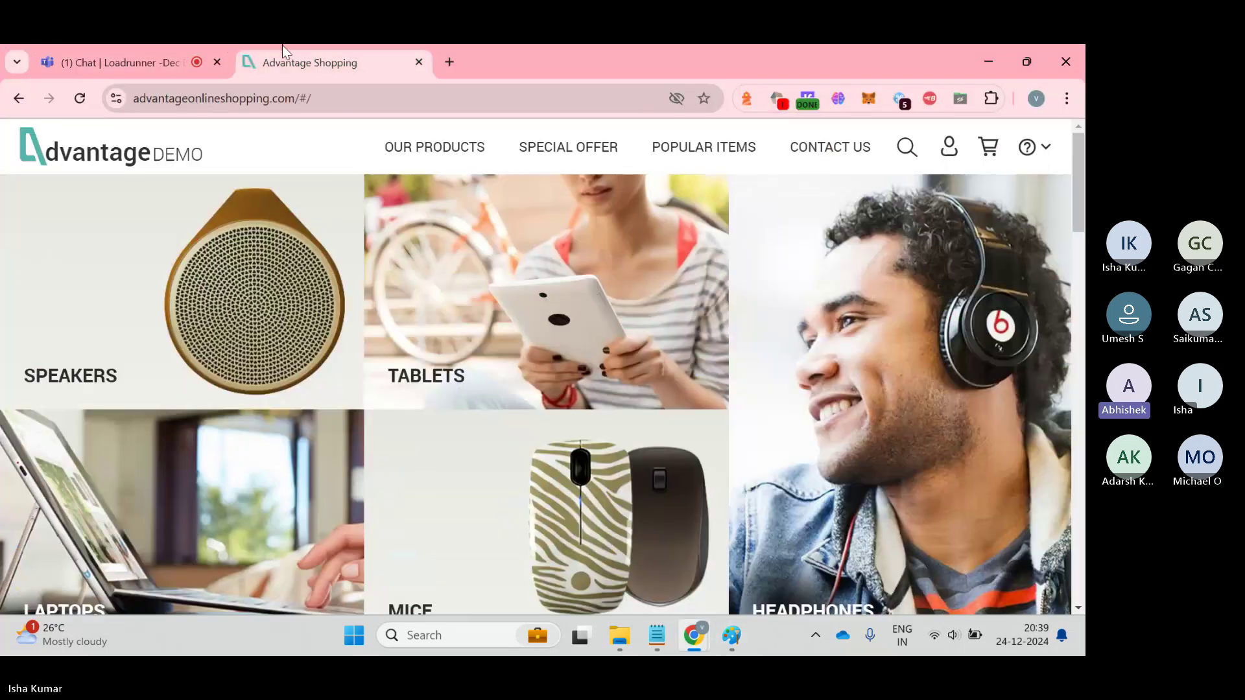
pyautogui.click(193, 45)
pyautogui.hotkey('alt', 'Tab')
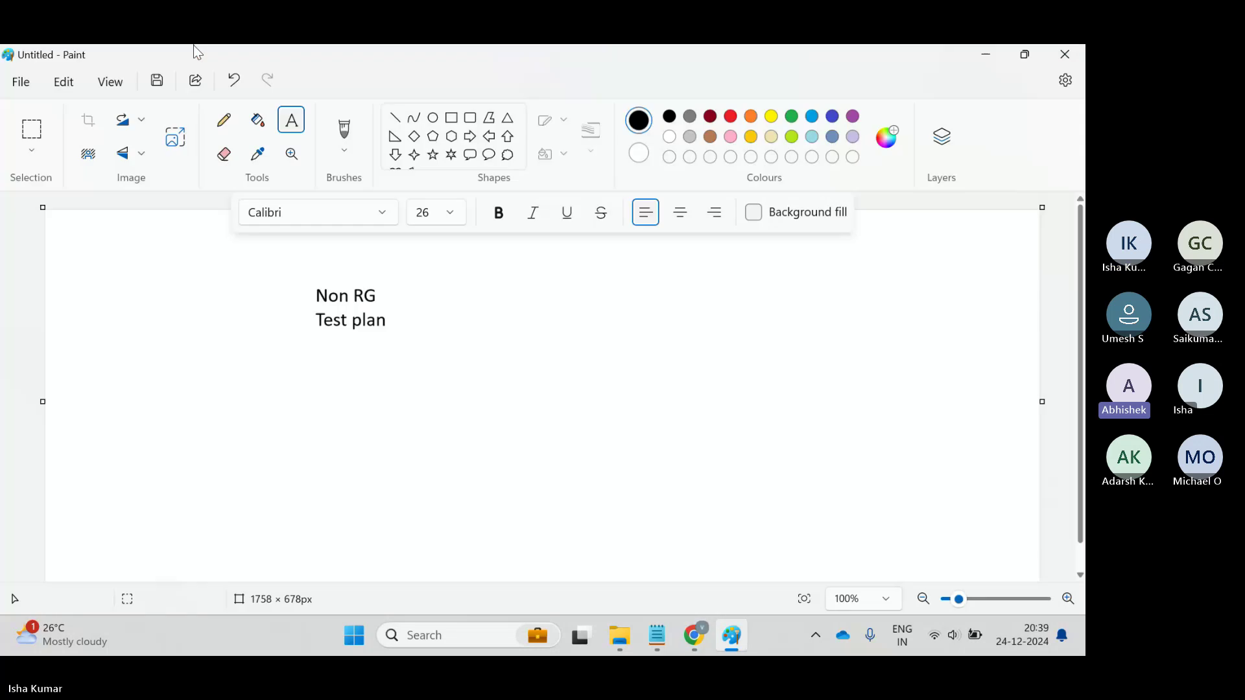
pyautogui.click(20, 82)
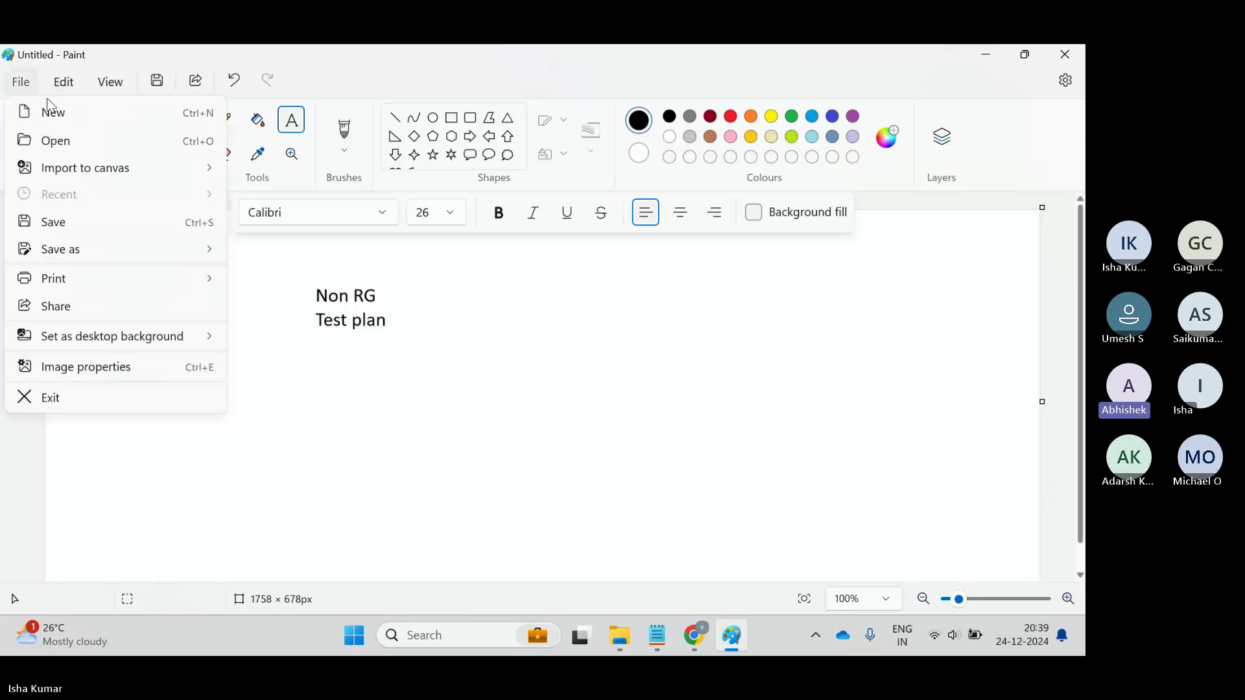
pyautogui.click(402, 277)
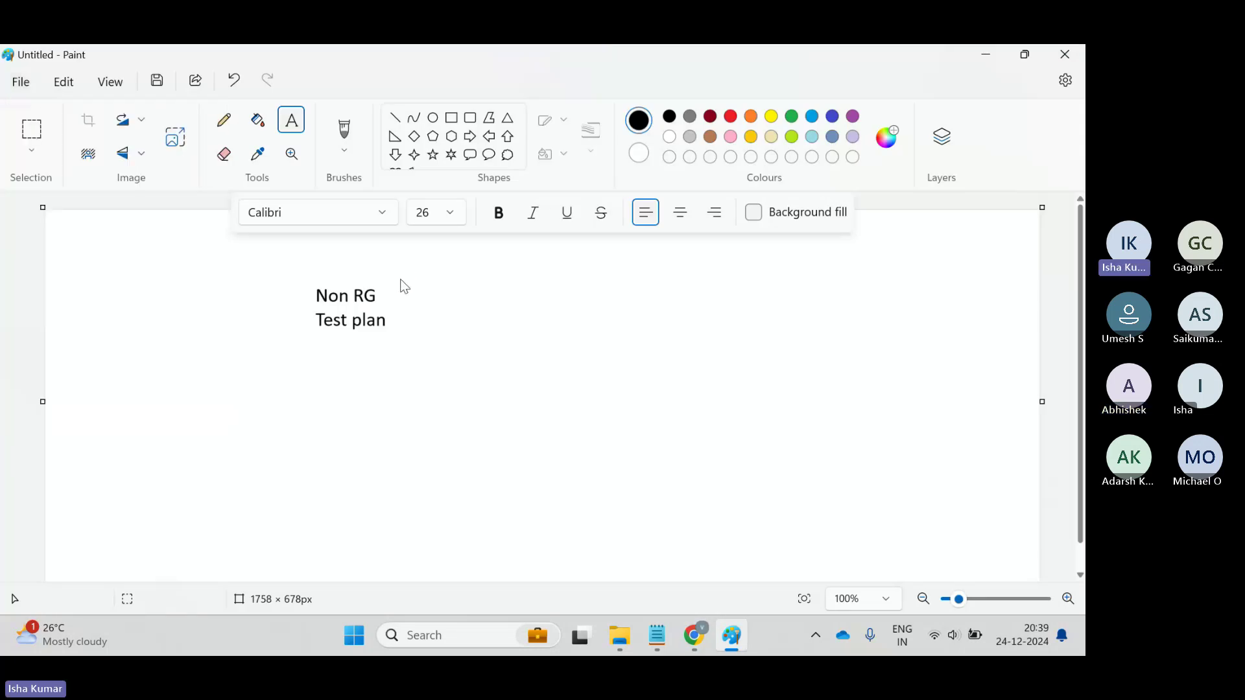
pyautogui.click(223, 120)
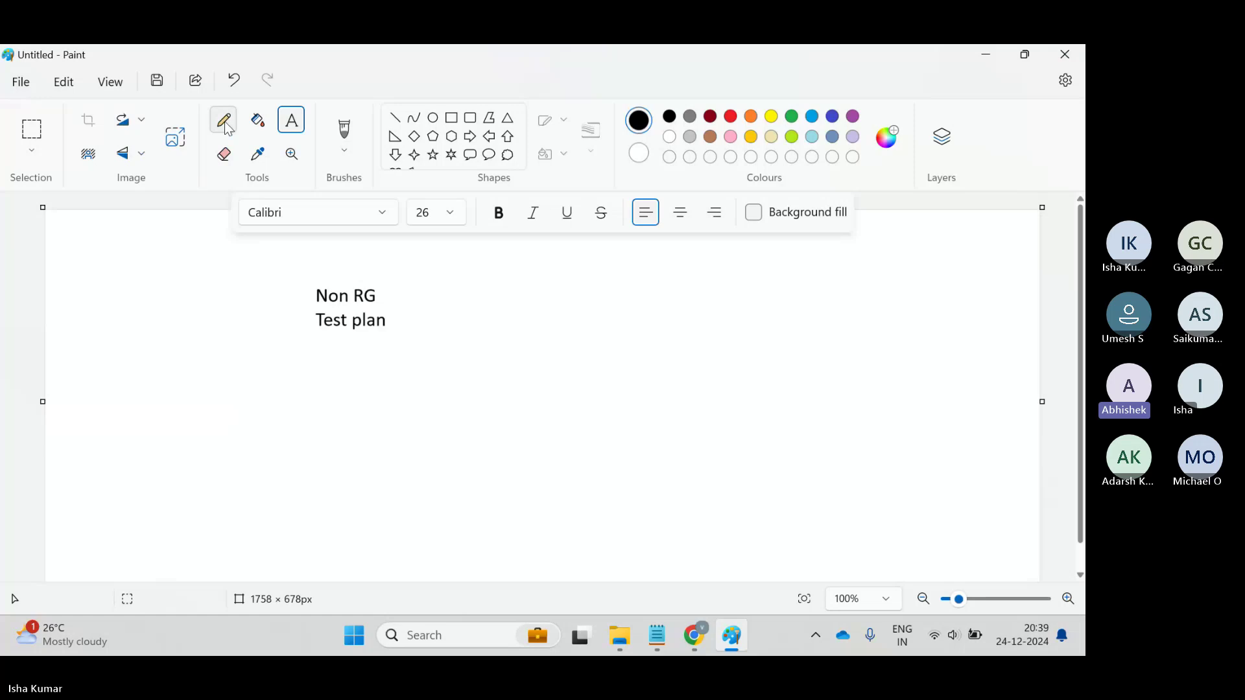
pyautogui.moveTo(381, 243)
pyautogui.mouseDown()
pyautogui.moveTo(435, 365)
pyautogui.moveTo(394, 419)
pyautogui.mouseUp()
pyautogui.moveTo(301, 244)
pyautogui.mouseDown()
pyautogui.moveTo(228, 314)
pyautogui.moveTo(328, 378)
pyautogui.mouseUp()
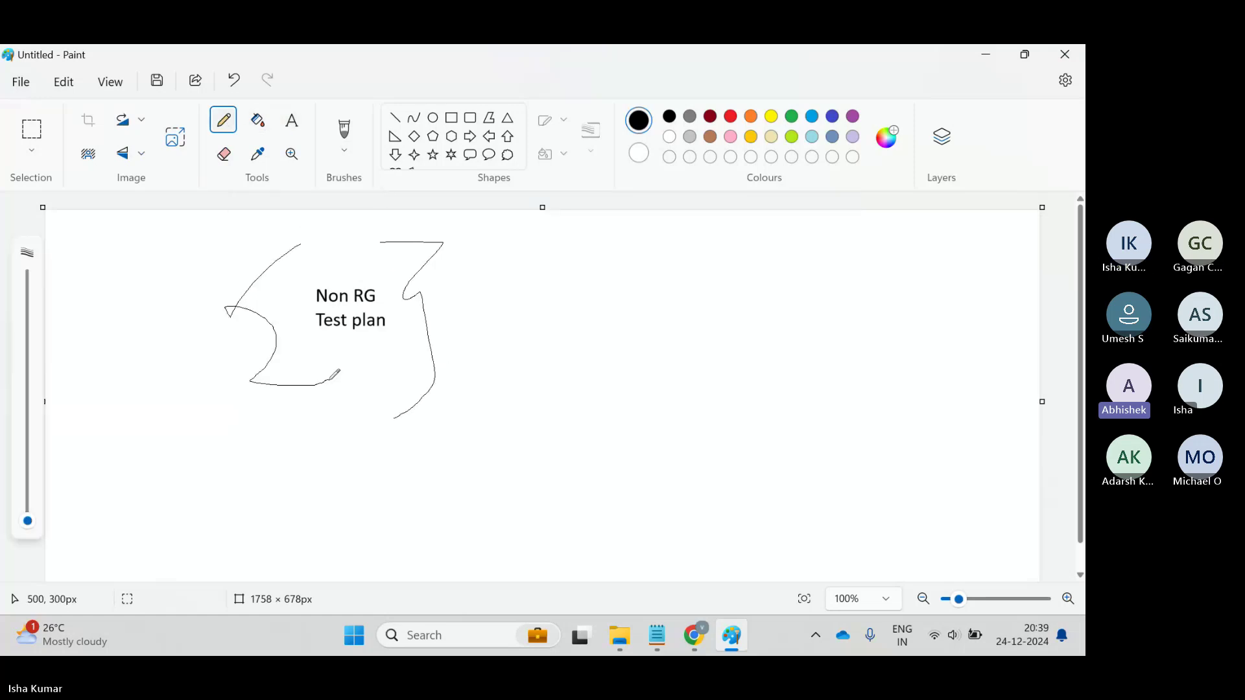
pyautogui.moveTo(505, 405); pyautogui.dragTo(868, 340)
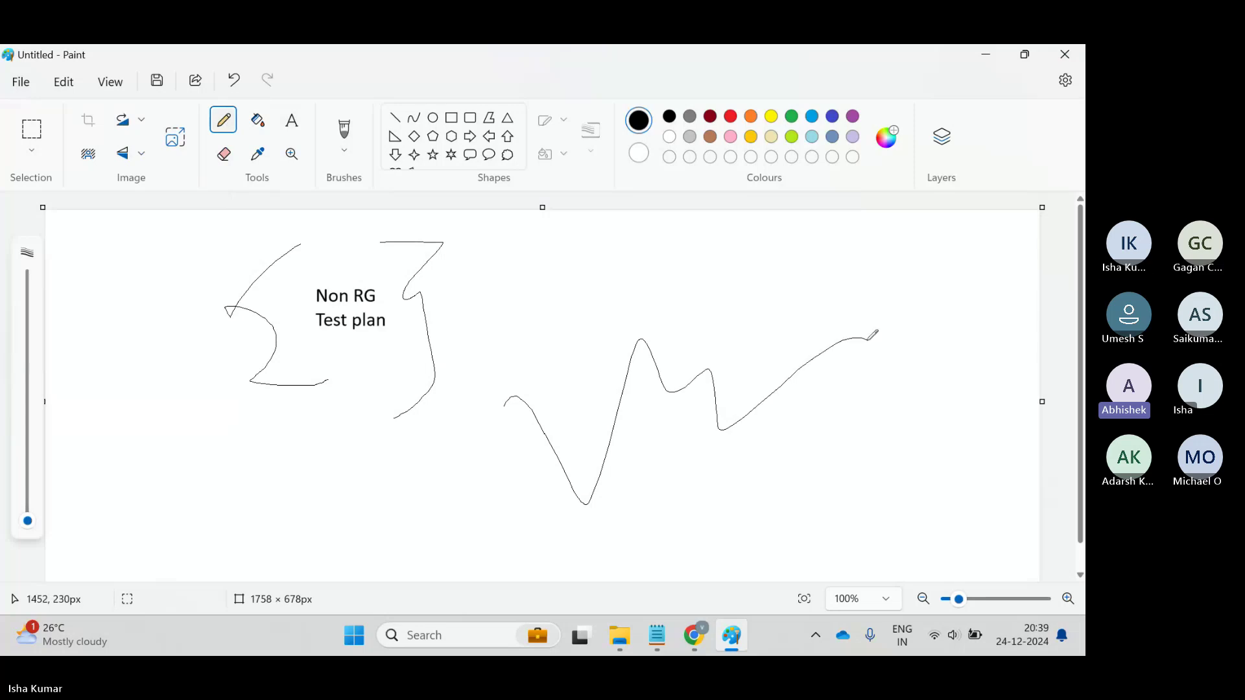
pyautogui.hotkey('ctrl', 'z')
pyautogui.hotkey('ctrl', 'z')
pyautogui.hotkey('ctrl', 'z')
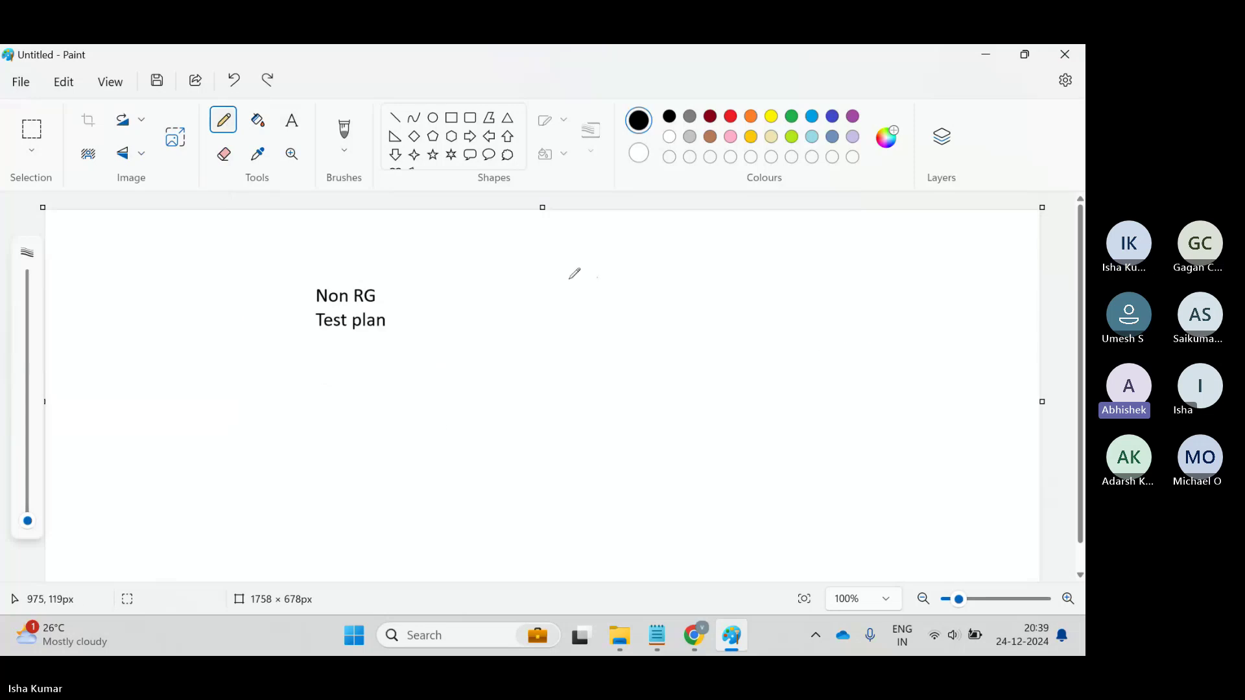
pyautogui.moveTo(414, 426); pyautogui.dragTo(527, 389)
pyautogui.hotkey('ctrl', 'z')
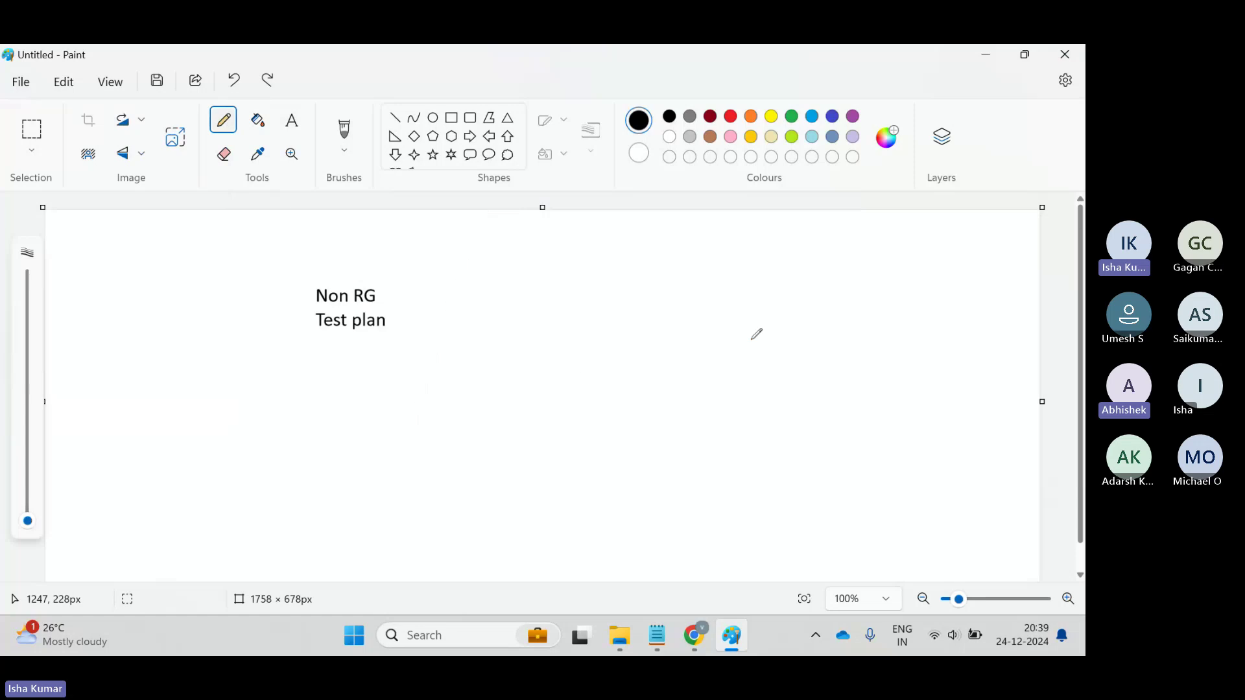
# - Draw three large freehand Pencil strokes beside the "Non RG Test plan" text: a G-like curve, a C-like curve and a tick-shaped line
pyautogui.moveTo(559, 276)
pyautogui.mouseDown()
pyautogui.moveTo(523, 397)
pyautogui.moveTo(559, 468)
pyautogui.mouseUp()
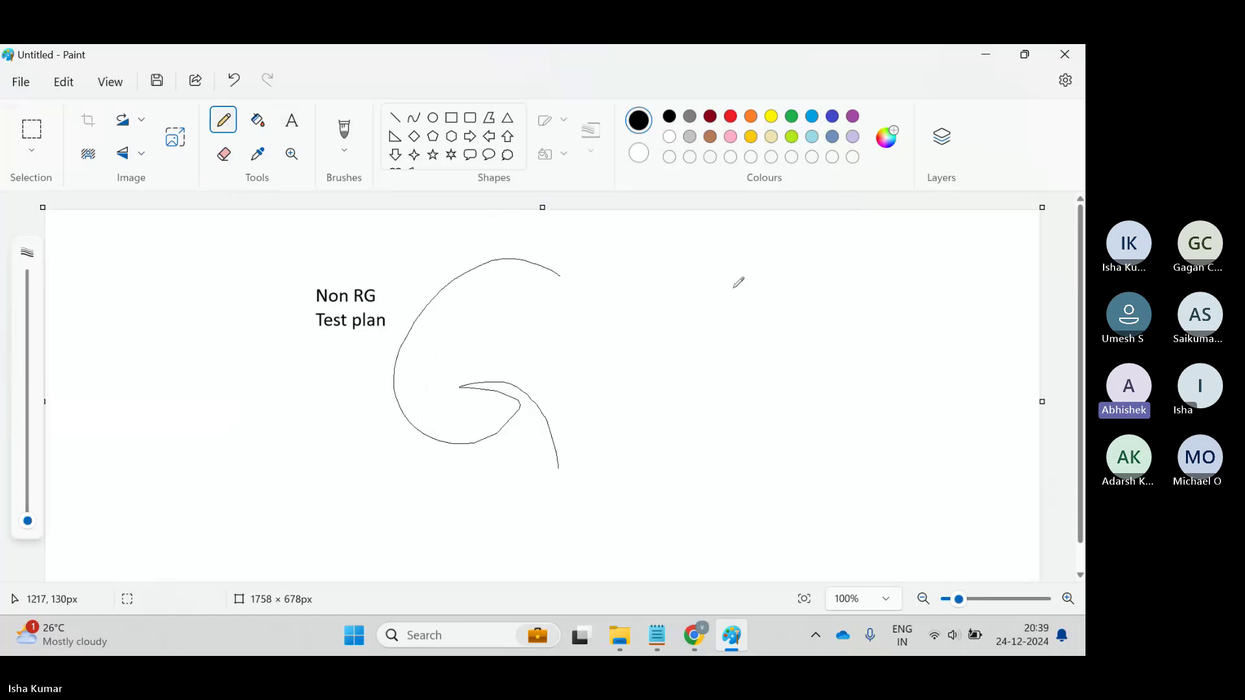
pyautogui.moveTo(725, 288)
pyautogui.mouseDown()
pyautogui.moveTo(648, 414)
pyautogui.moveTo(744, 415)
pyautogui.mouseUp()
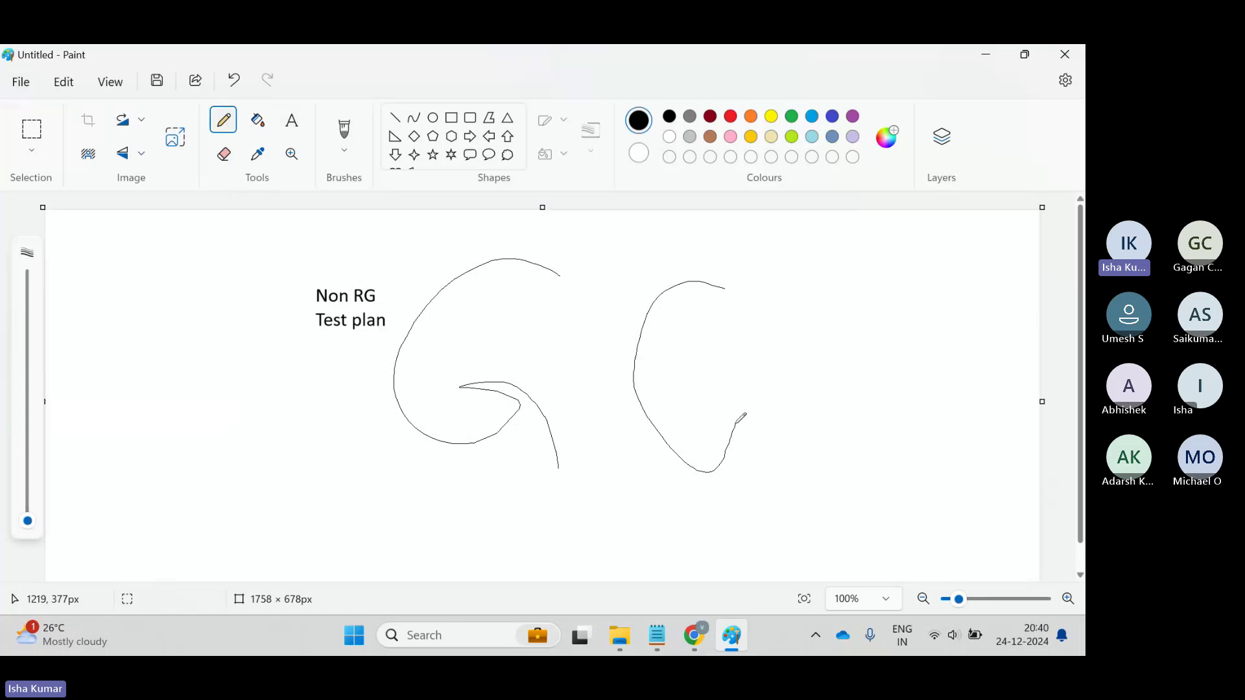
pyautogui.moveTo(760, 384); pyautogui.dragTo(919, 209)
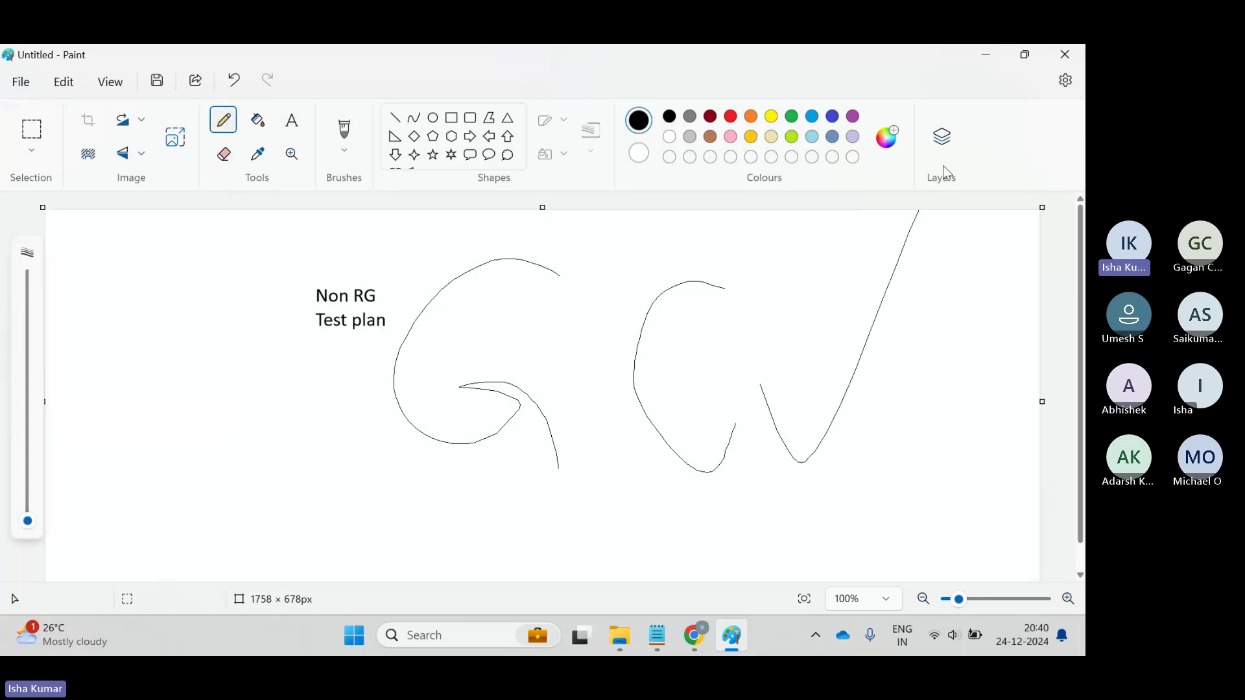
# - Switch to the Advantage Shopping page in the browser and open the developer tools for it
pyautogui.hotkey('alt', 'Tab')
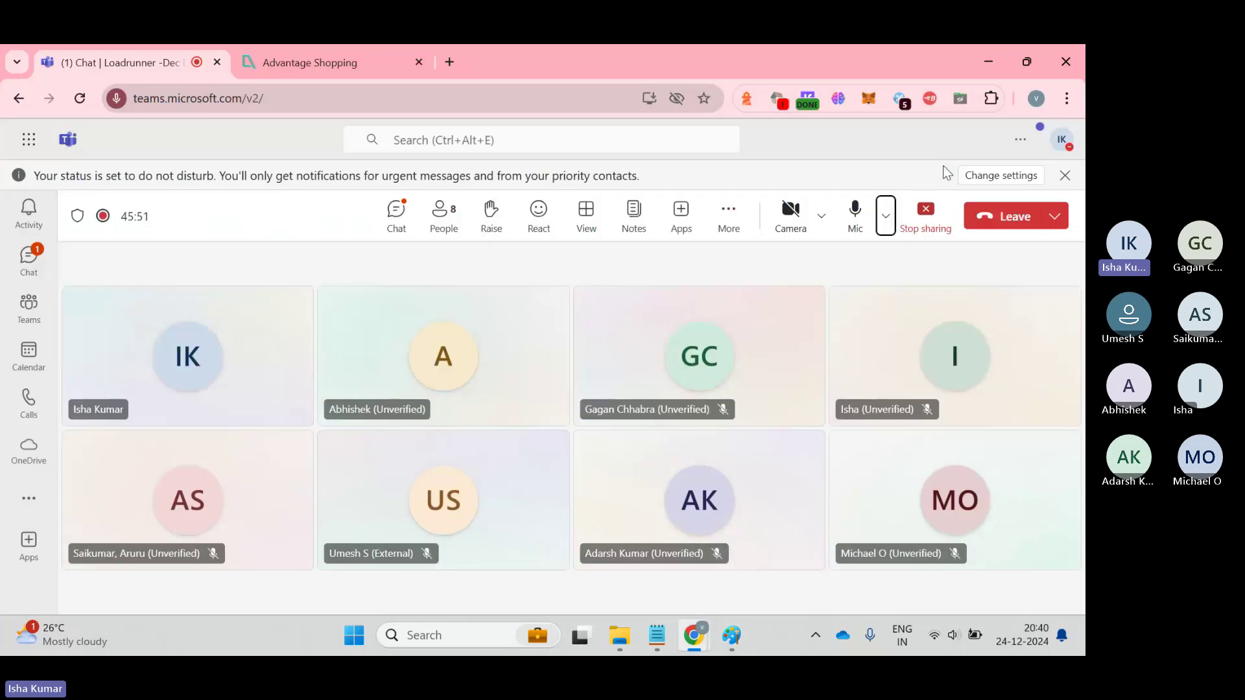
pyautogui.hotkey('alt', 'Tab')
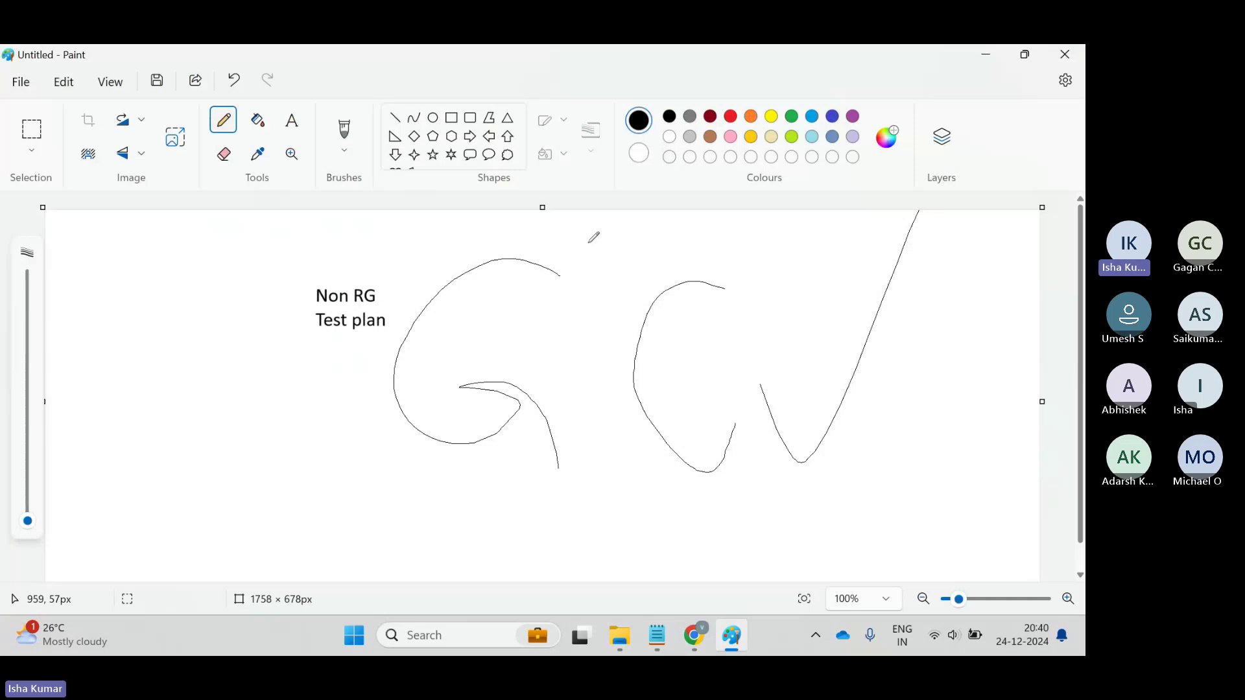
pyautogui.hotkey('alt', 'Tab')
pyautogui.click(295, 64)
pyautogui.rightClick(267, 186)
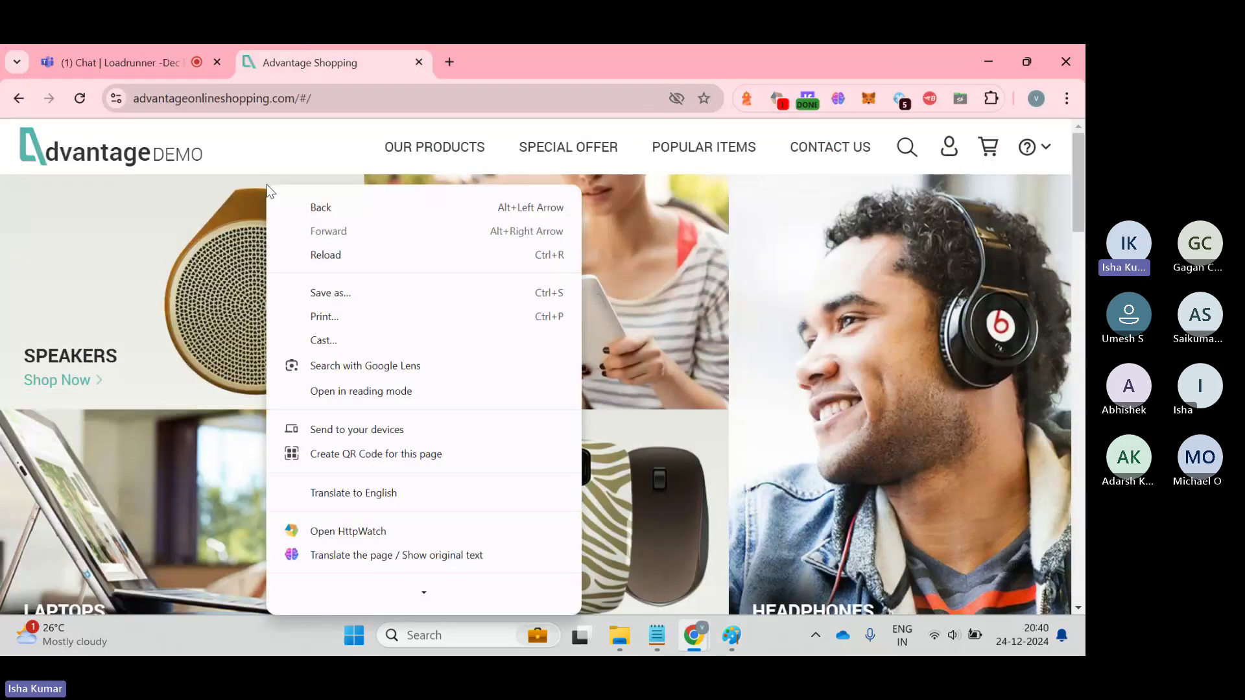
pyautogui.click(491, 126)
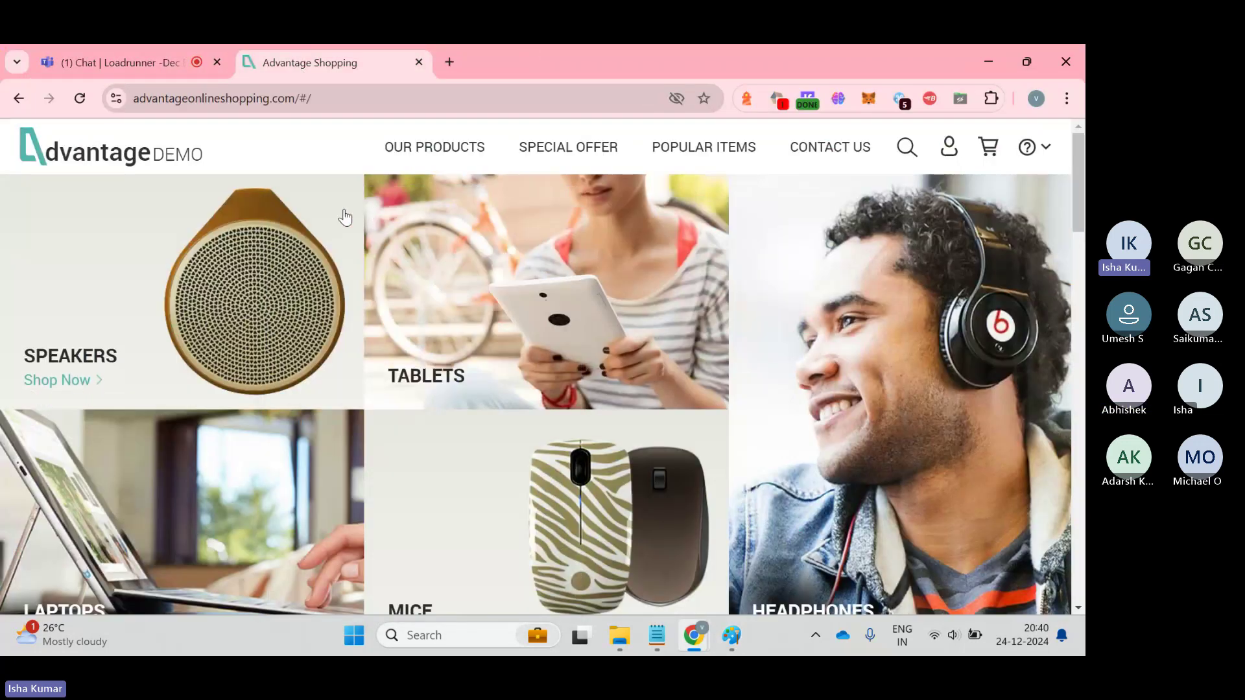
pyautogui.rightClick(344, 210)
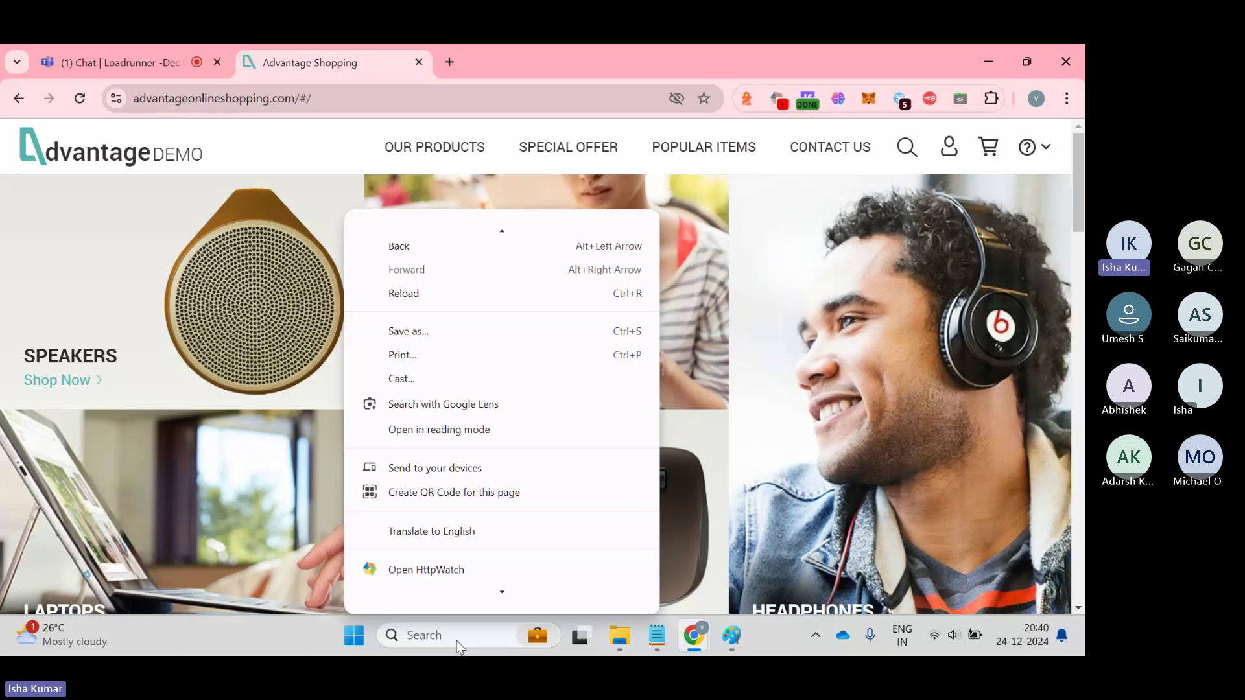
pyautogui.click(464, 600)
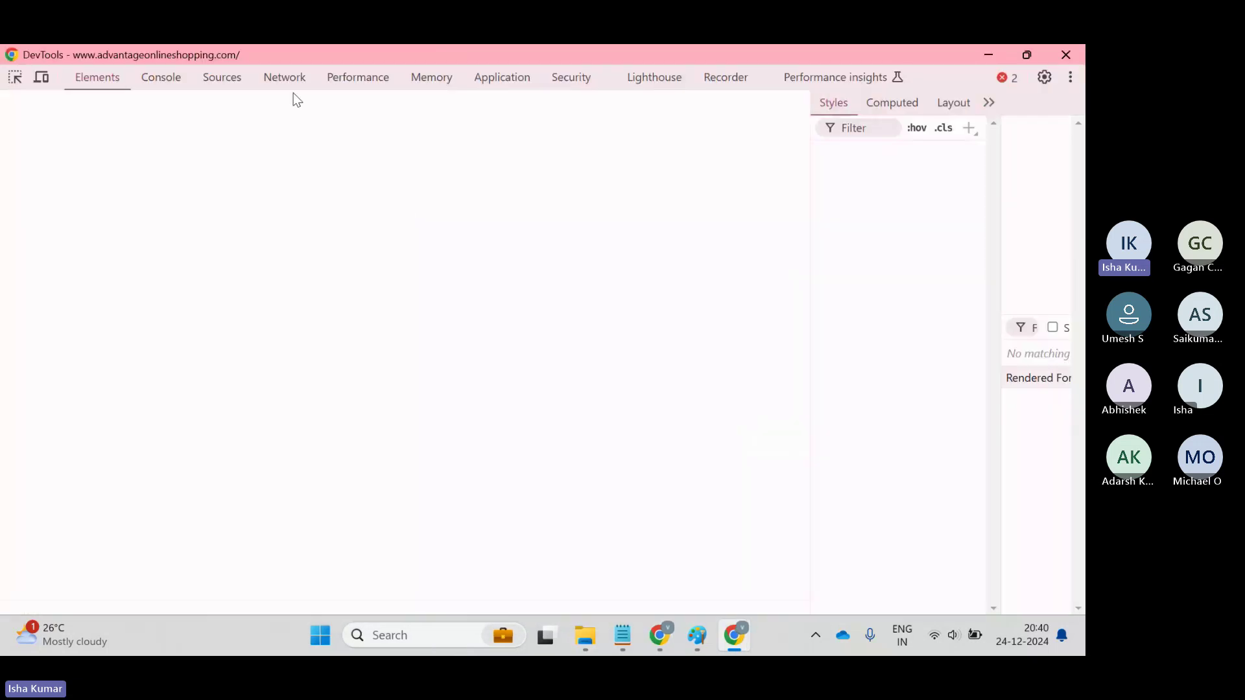
# - Show the recorded network activity in the developer tools and clear the URL text filter
pyautogui.click(292, 90)
pyautogui.click(262, 83)
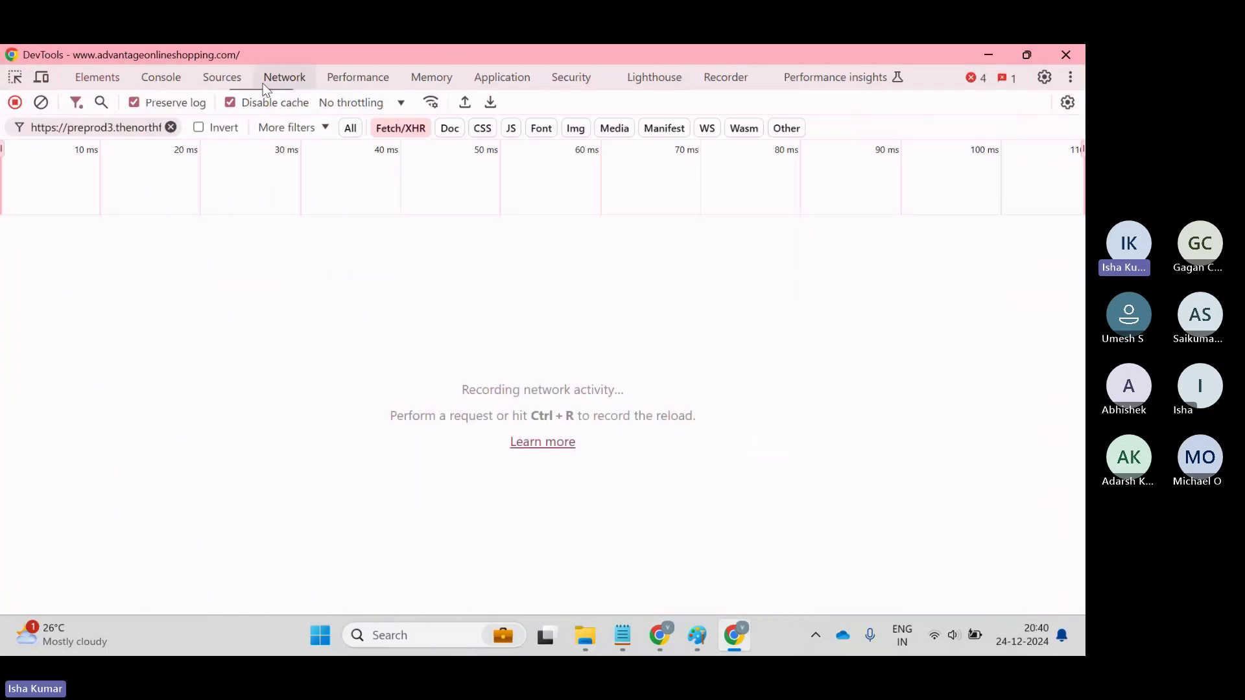
pyautogui.click(170, 127)
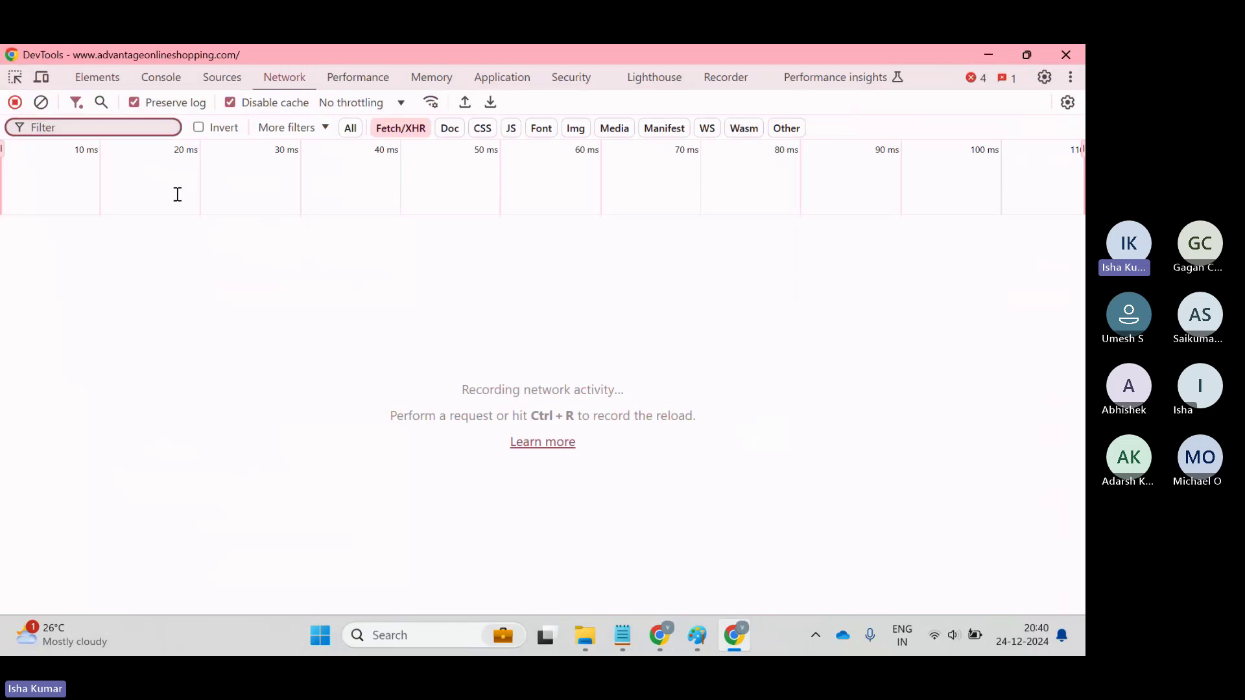
# - Go back to the Advantage Shopping site and open the Laptops category to browse its product list
pyautogui.hotkey('alt', 'Tab')
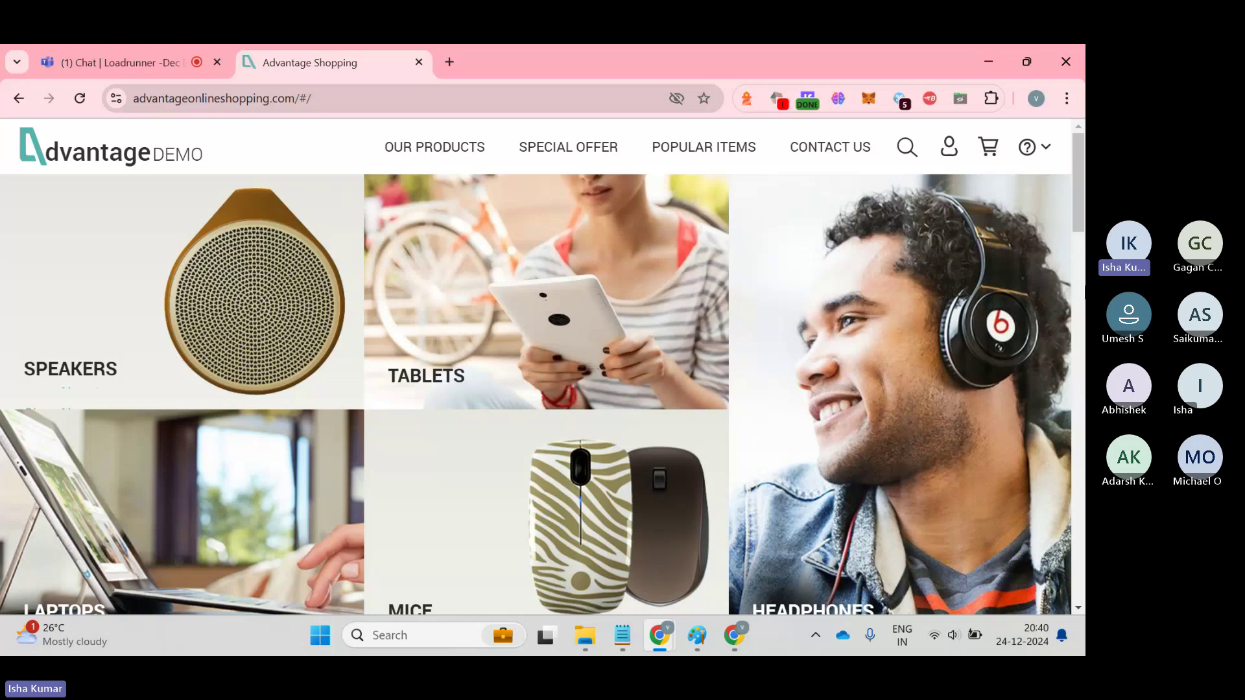
pyautogui.scroll(-1, 1082, 213)
pyautogui.click(270, 422)
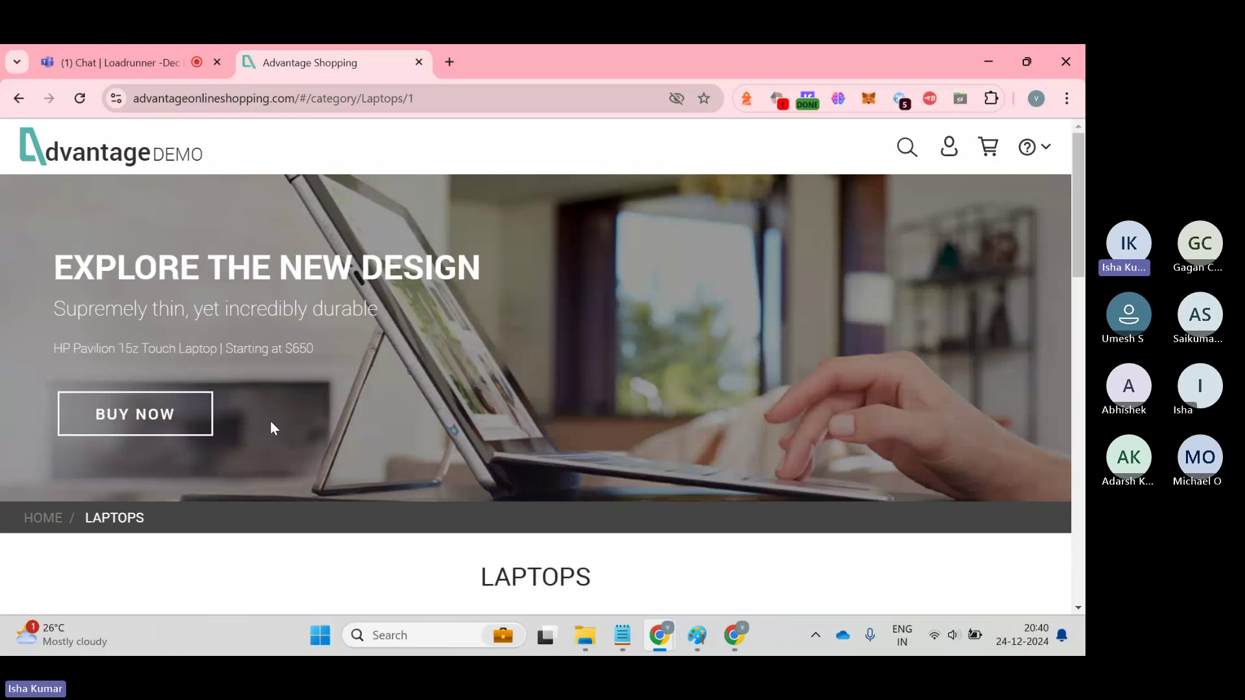
pyautogui.moveTo(1079, 189); pyautogui.dragTo(1080, 312)
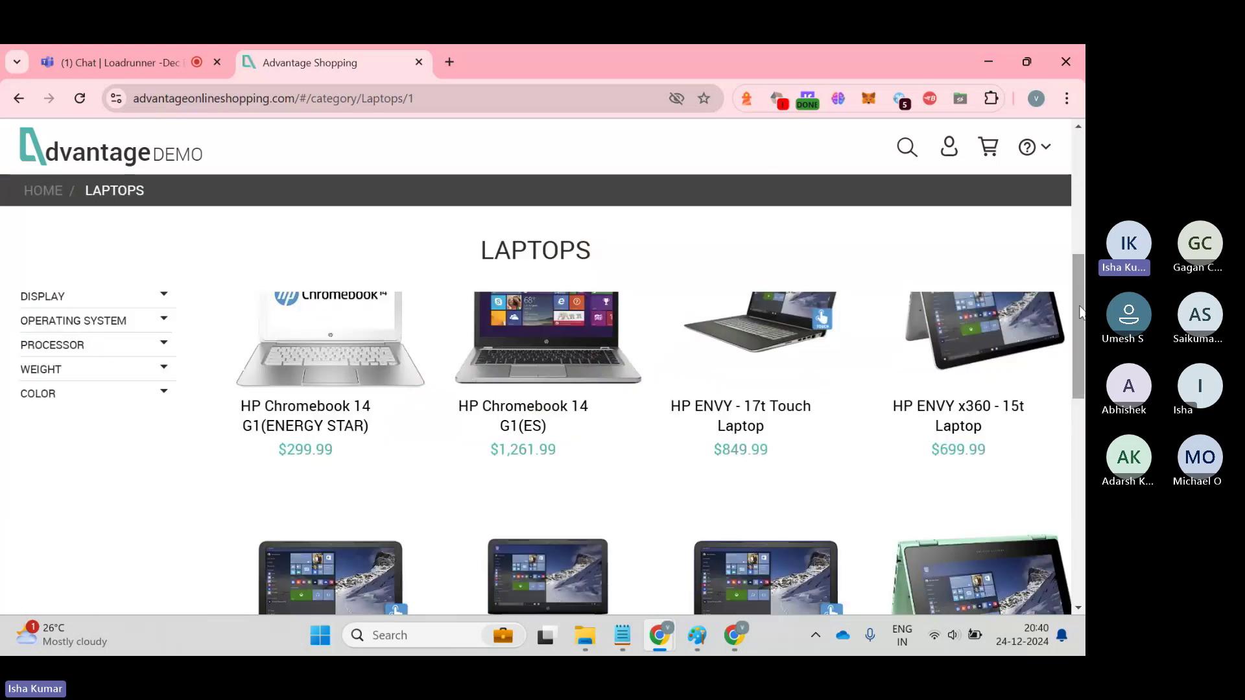
# - Examine the network requests recorded for the Laptops page, first for all types and again for Fetch/XHR only
pyautogui.hotkey('alt', 'Tab')
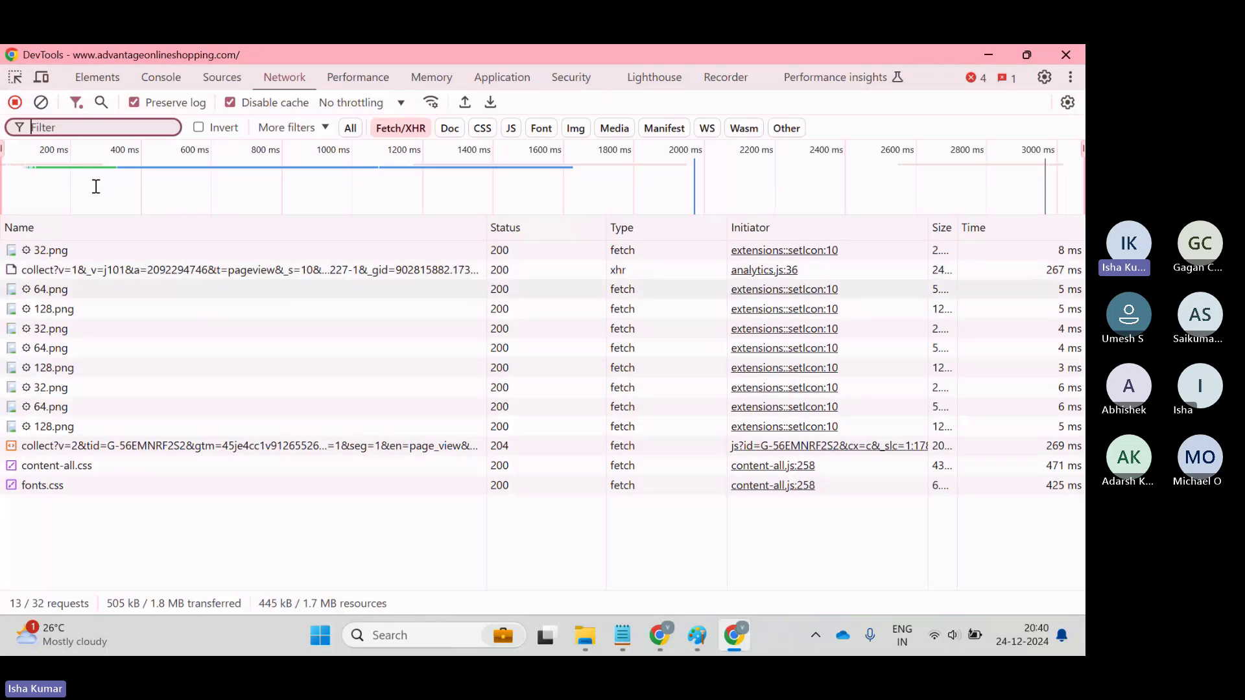
pyautogui.click(350, 128)
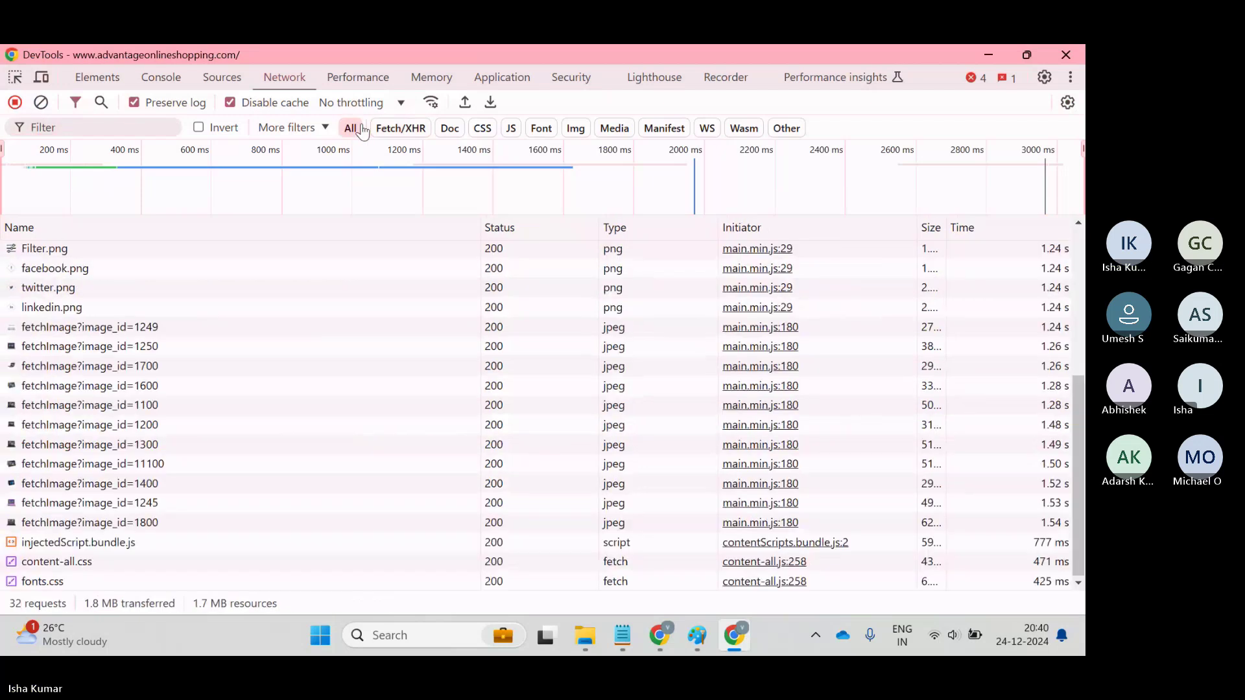
pyautogui.click(399, 128)
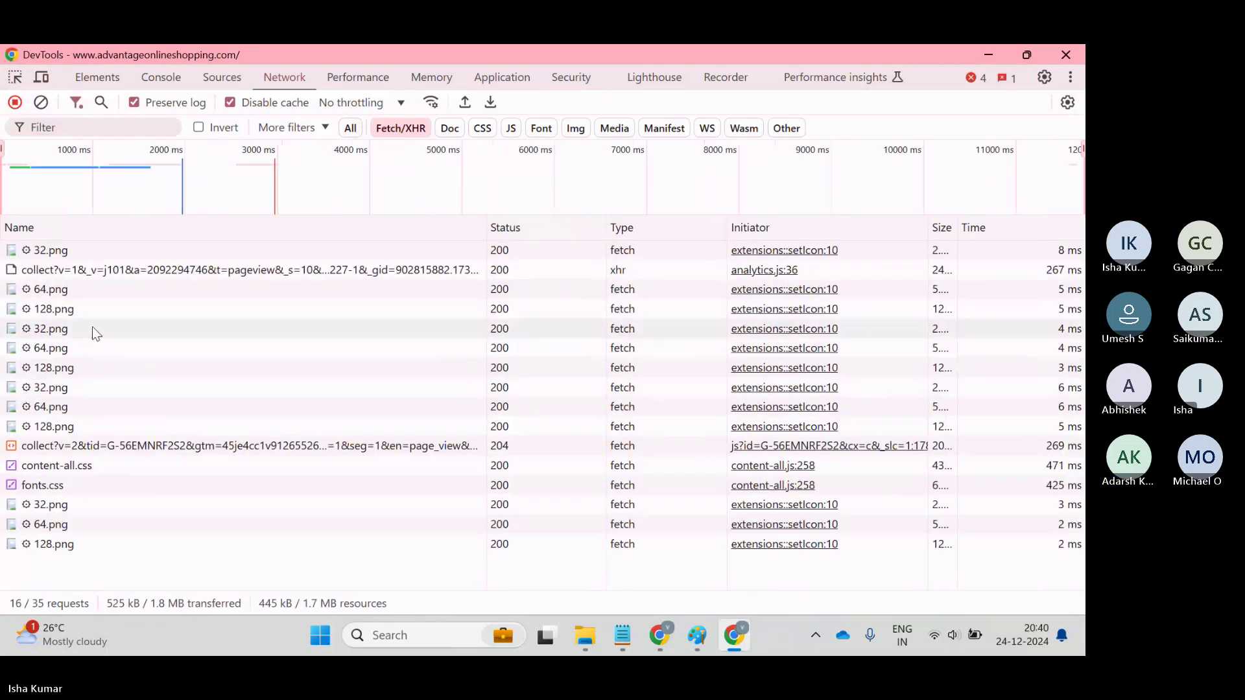
# - Clear the network log, open the HP ENVY - 17t Touch Laptop page, check its recorded requests, and empty the log again
pyautogui.click(45, 104)
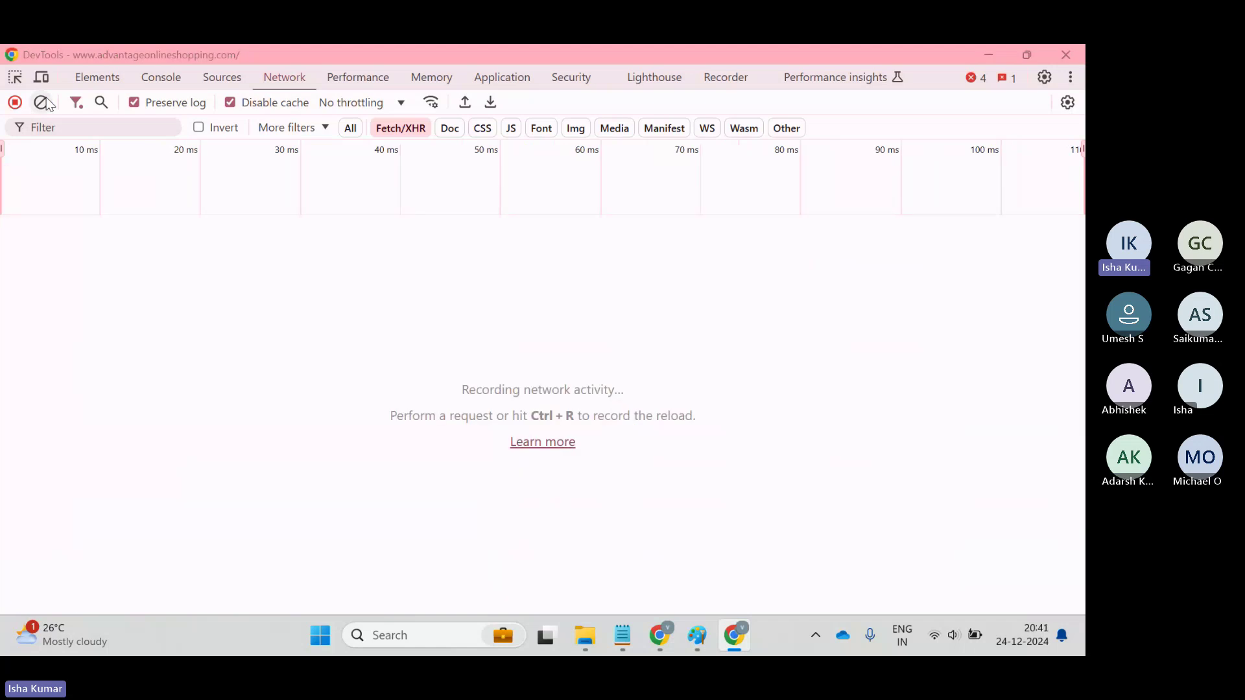
pyautogui.hotkey('alt', 'Tab')
pyautogui.click(757, 297)
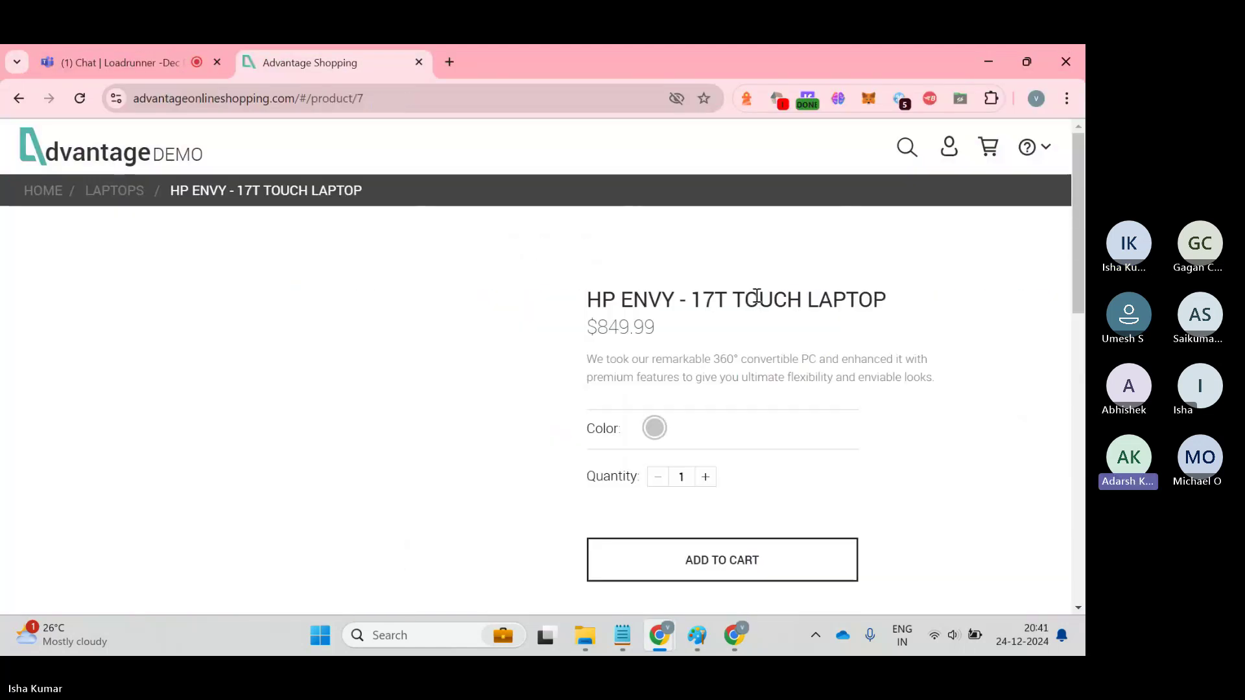
pyautogui.hotkey('alt', 'Tab')
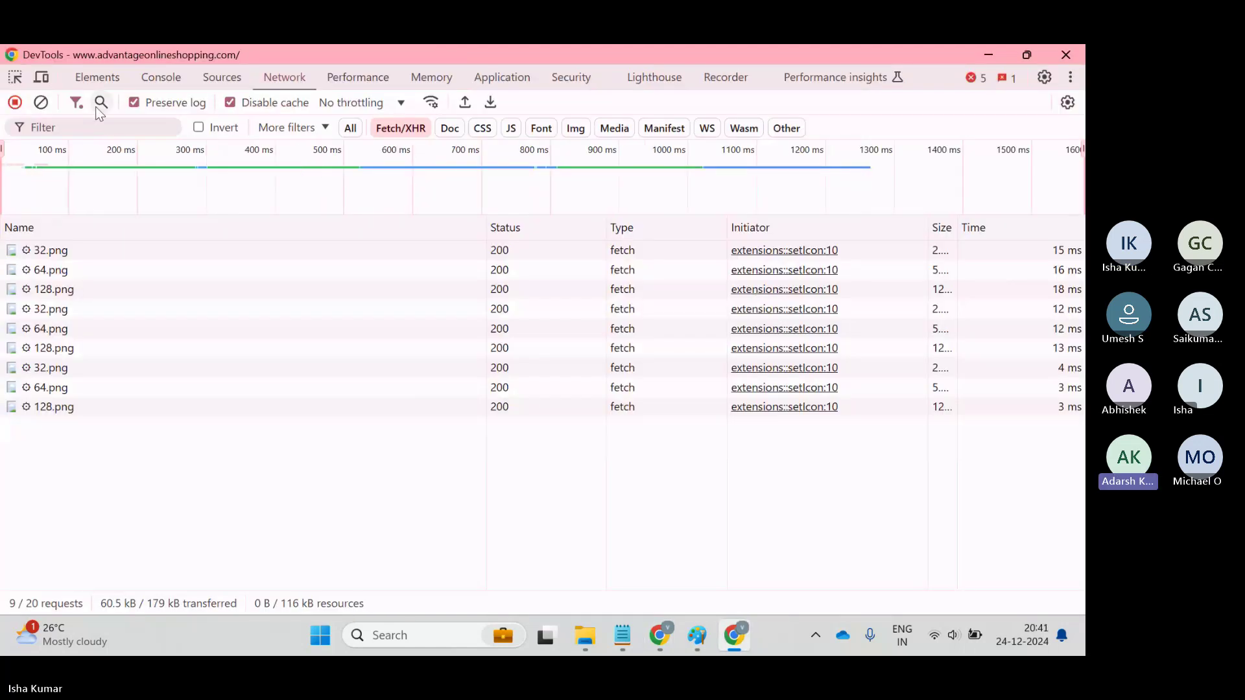
pyautogui.click(49, 105)
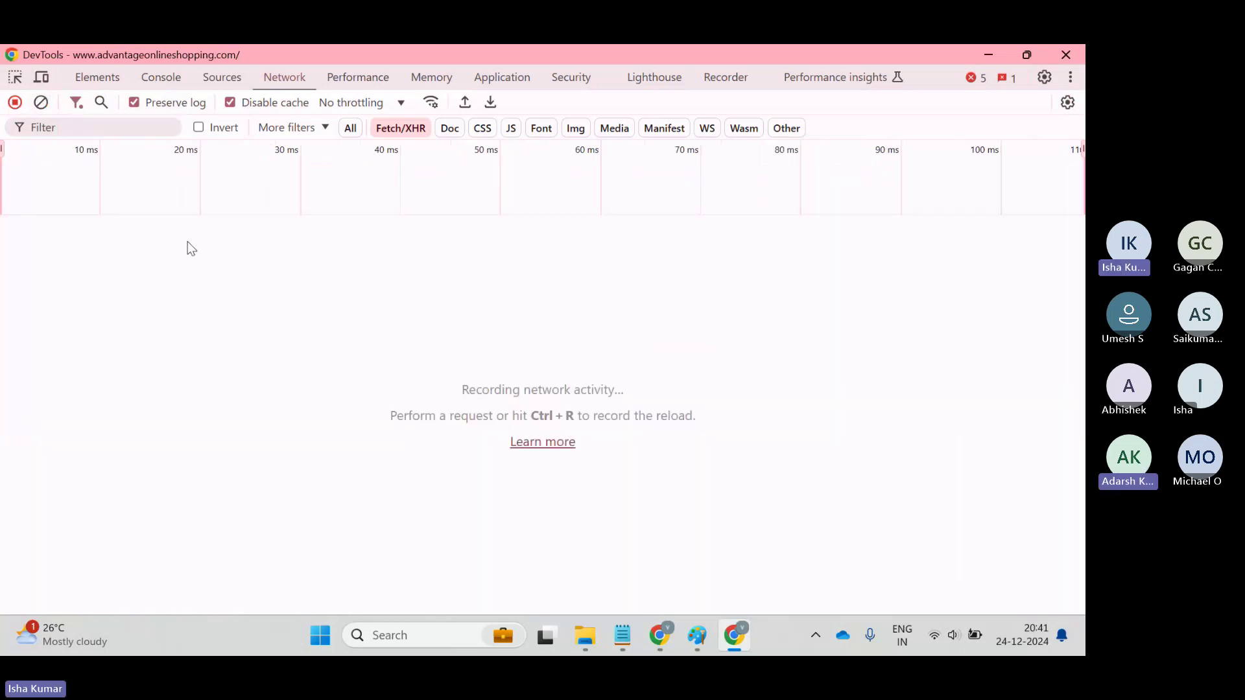
# - Search Google for "jpetstore" in a new browser tab and close the Advantage Shopping tab
pyautogui.hotkey('alt', 'Tab')
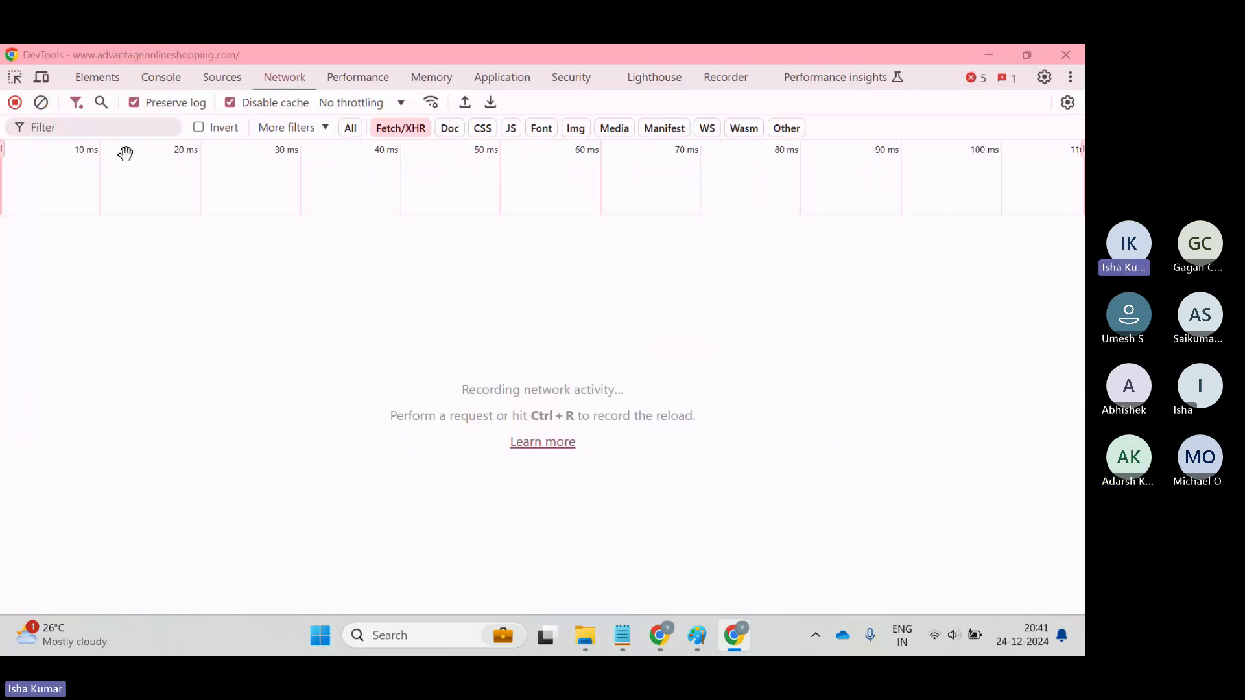
pyautogui.click(442, 64)
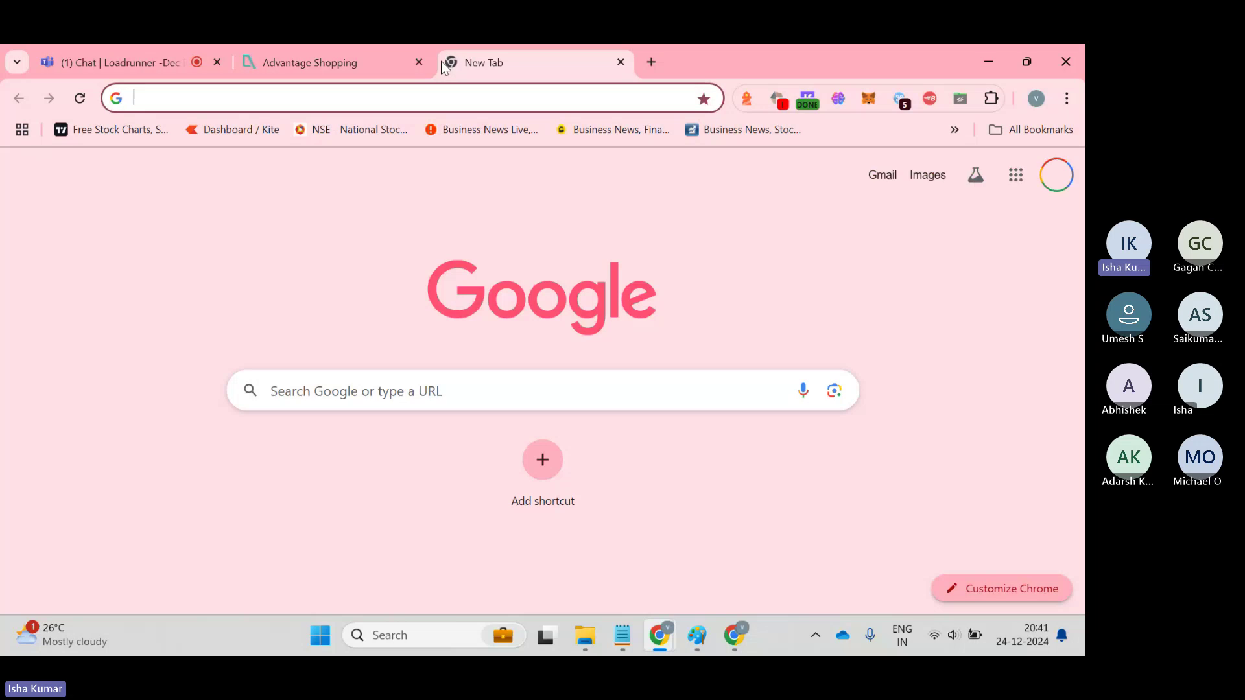
pyautogui.write('je')
pyautogui.press('BackSpace')
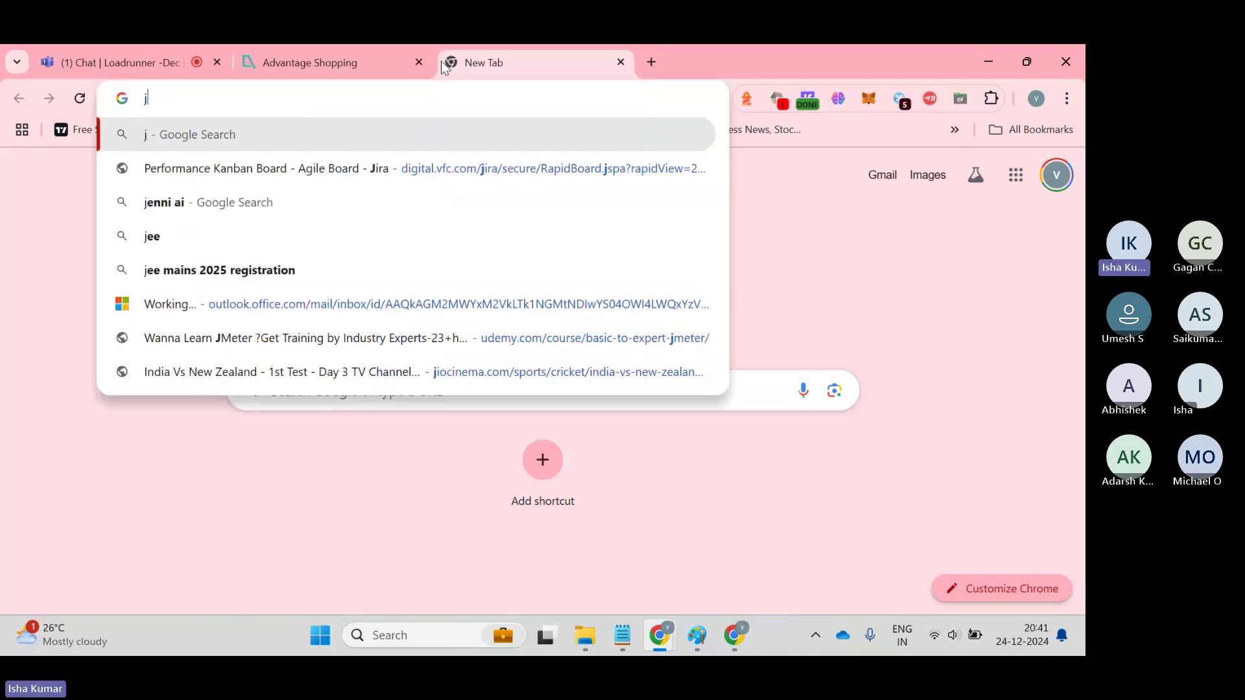
pyautogui.write('pet')
pyautogui.press('Down')
pyautogui.press('Return')
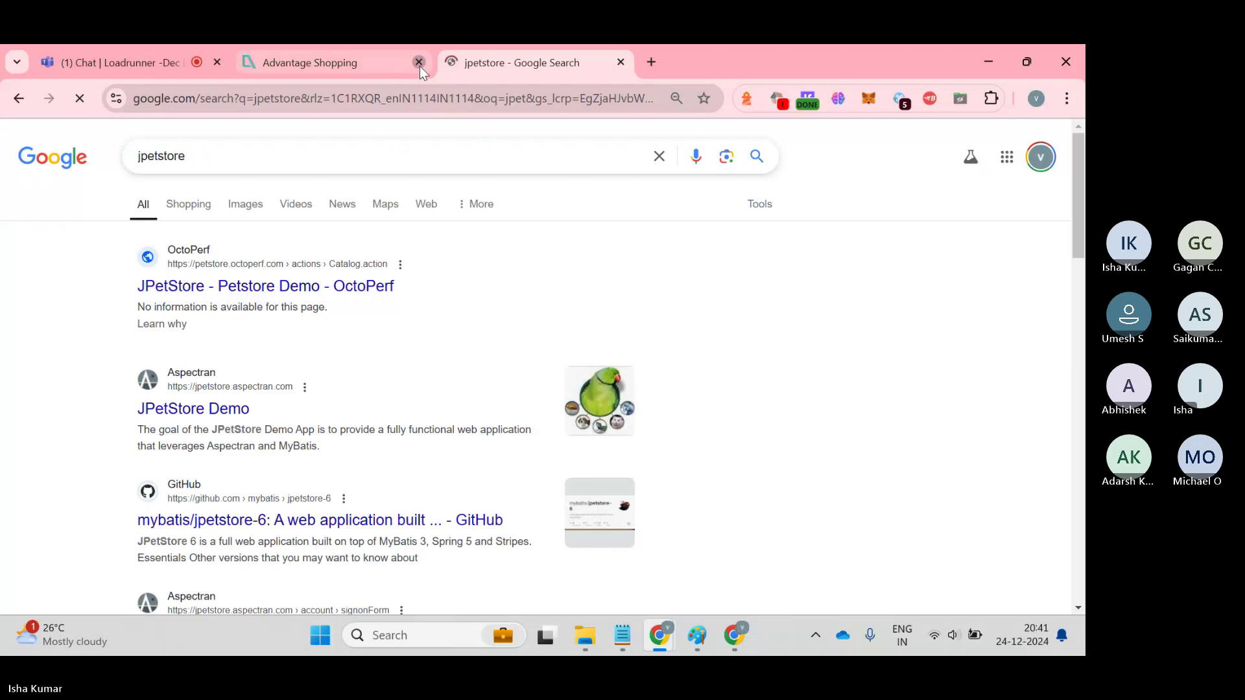
pyautogui.click(418, 62)
# - Open the developer tools' network log for the jpetstore search results and return to the results page
pyautogui.rightClick(517, 290)
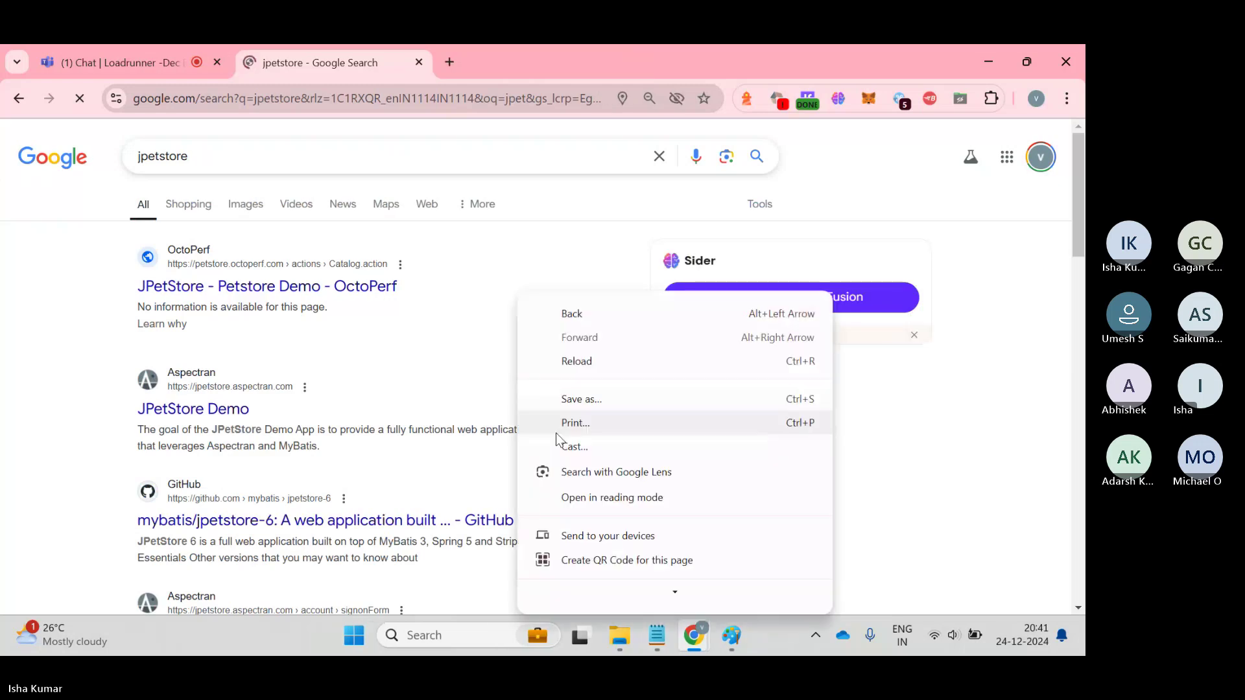
pyautogui.click(591, 591)
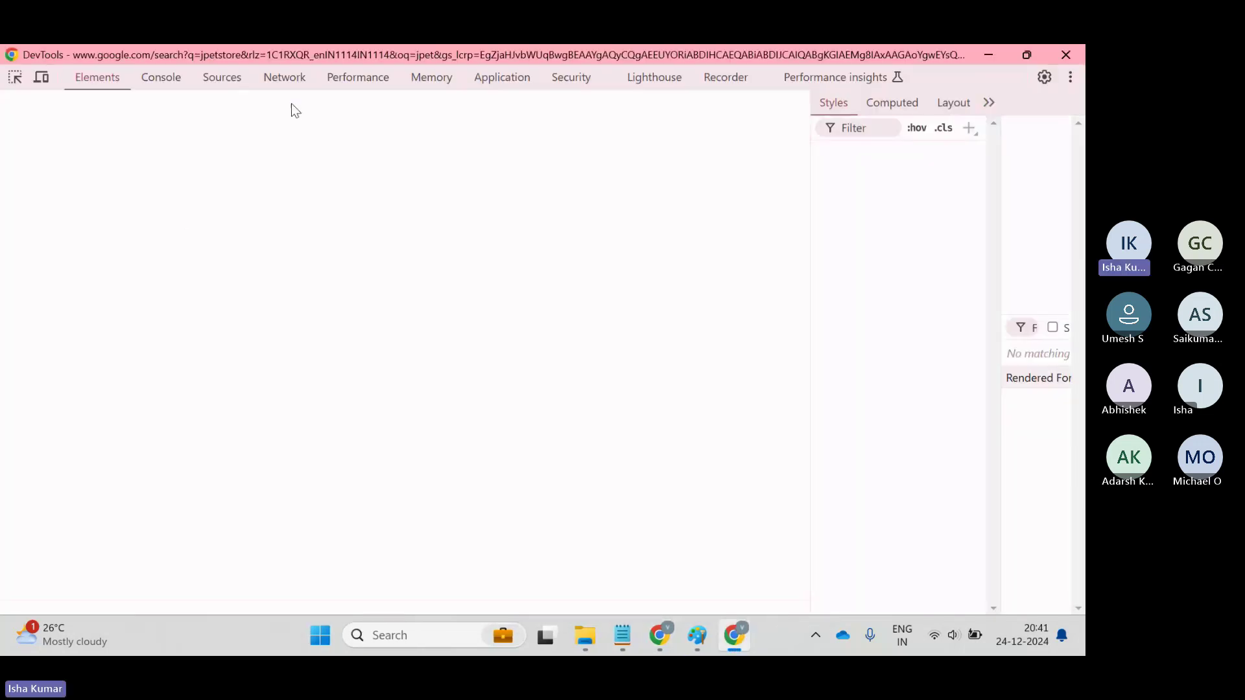
pyautogui.click(284, 77)
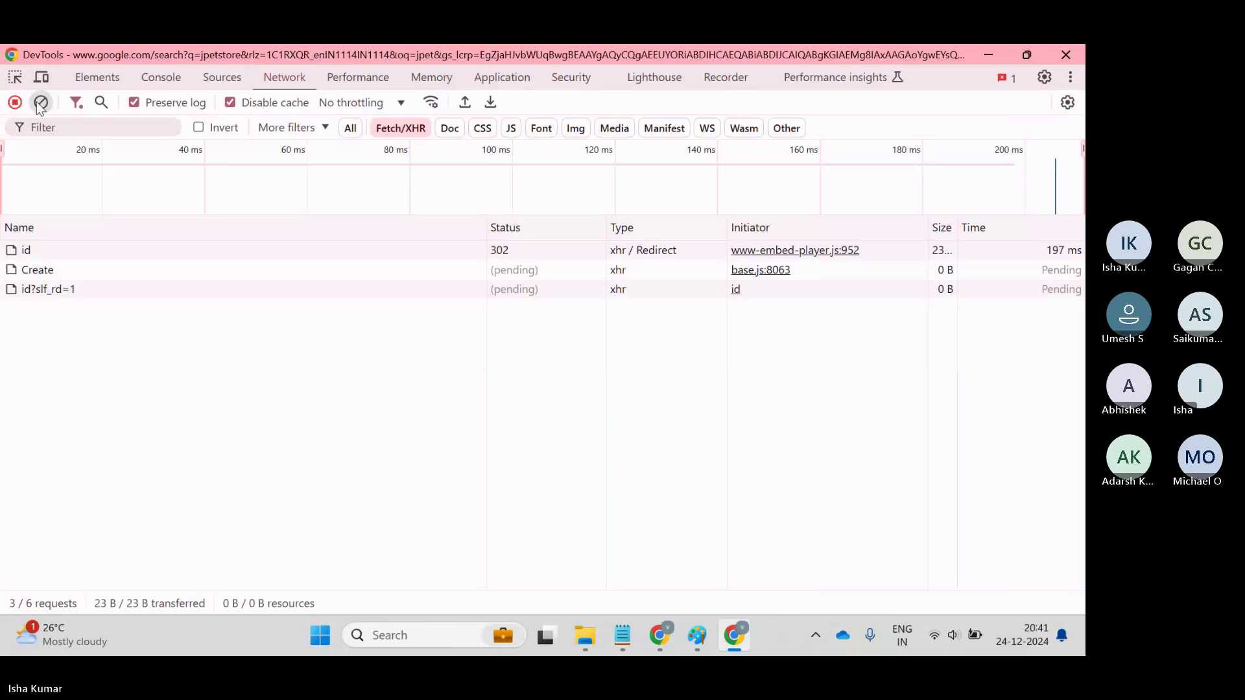
pyautogui.hotkey('alt', 'Tab')
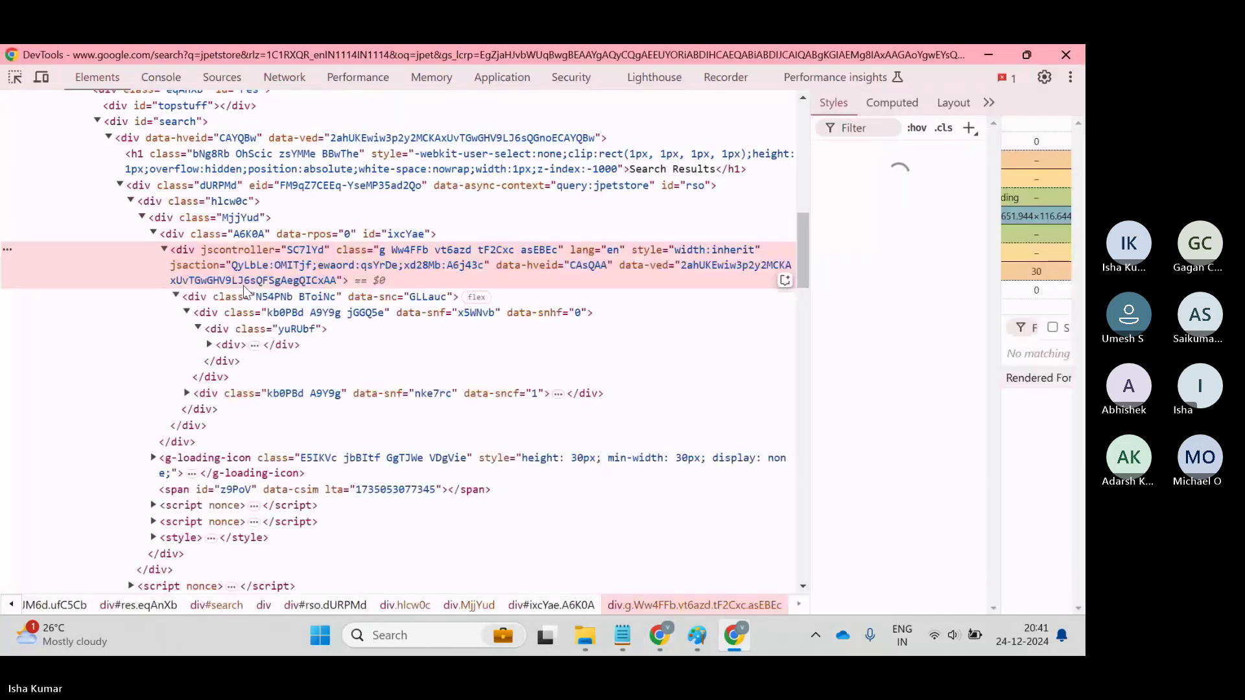
pyautogui.hotkey('alt', 'Tab')
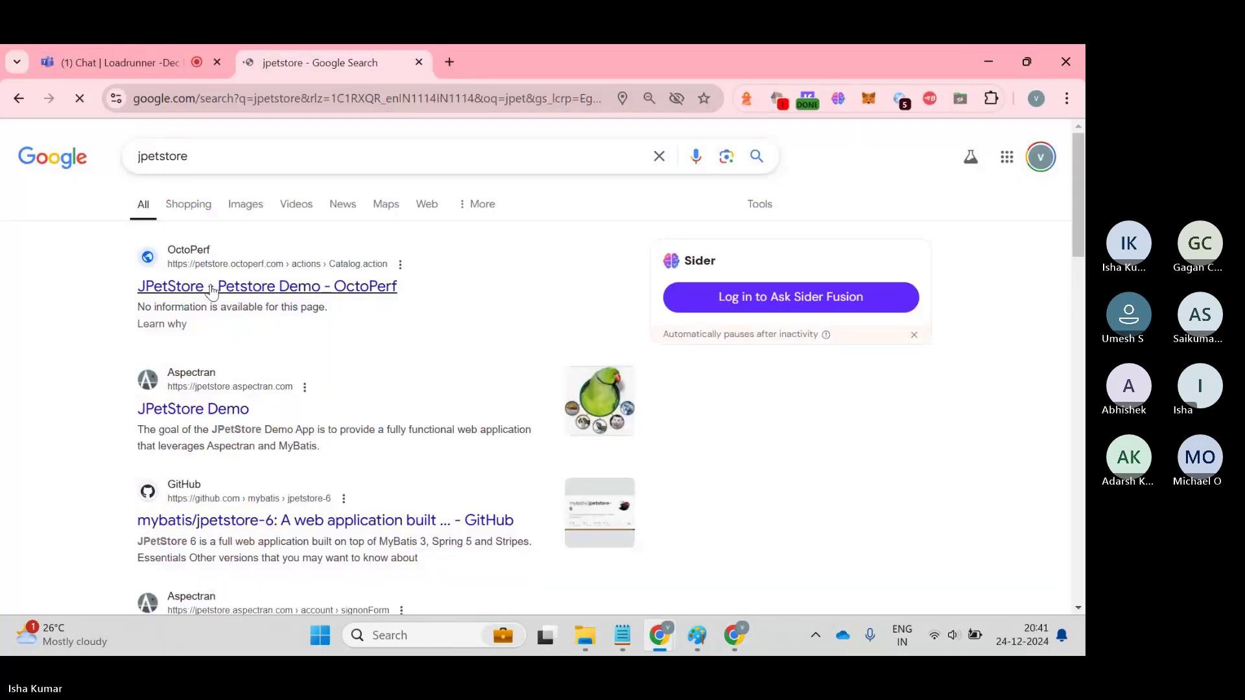
# - Clear the network log and load the OctoPerf JPetStore Demo page to record its requests
pyautogui.hotkey('alt', 'Tab')
pyautogui.click(284, 77)
pyautogui.click(41, 103)
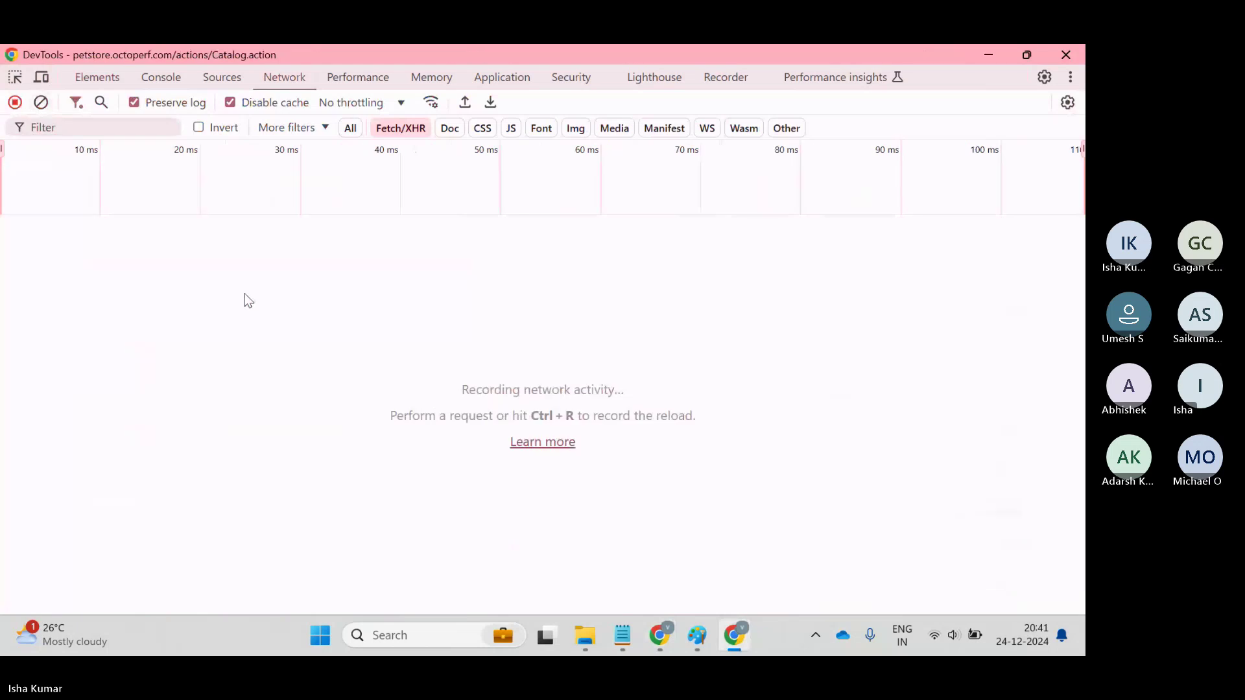
pyautogui.hotkey('alt', 'Tab')
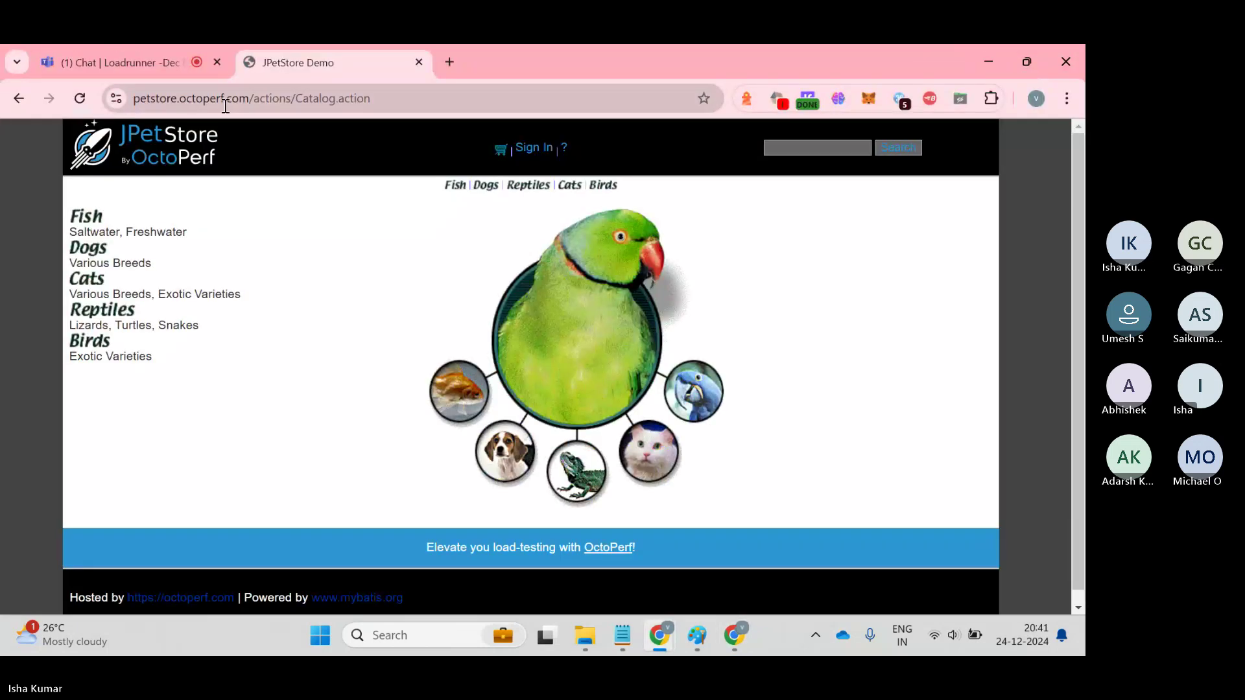
pyautogui.hotkey('alt', 'Tab')
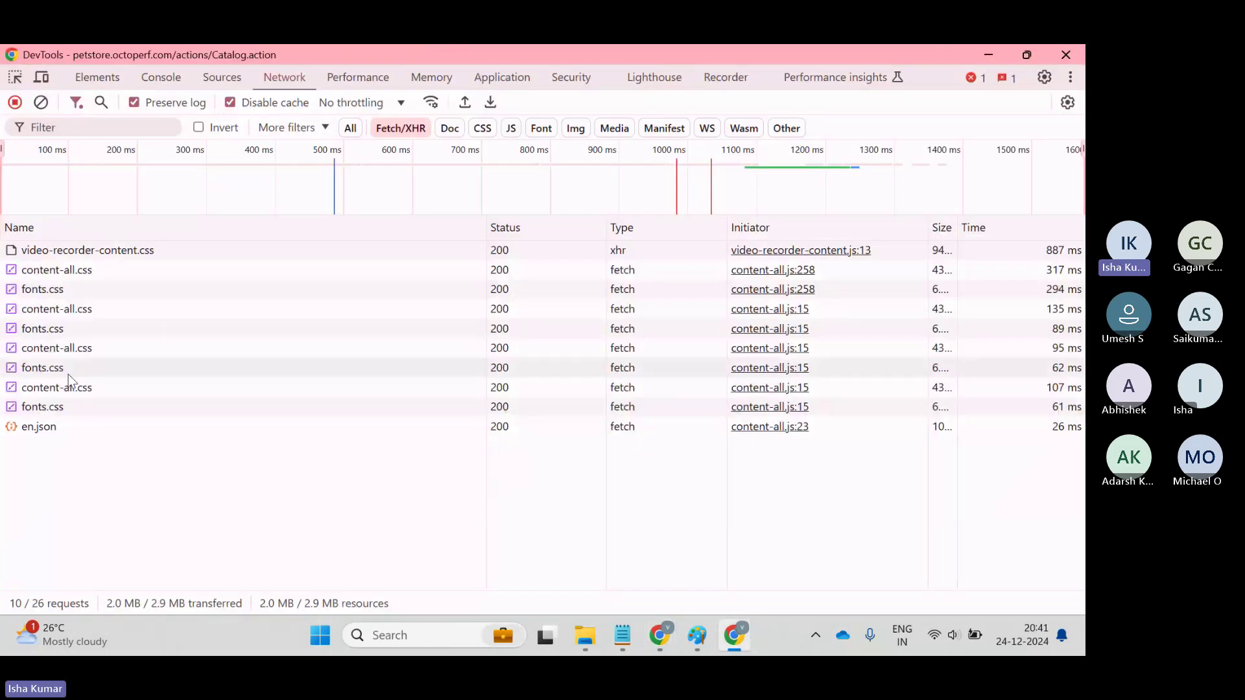
# - Inspect the response and headers of the en.json request, and list the recorded requests of all types
pyautogui.click(68, 427)
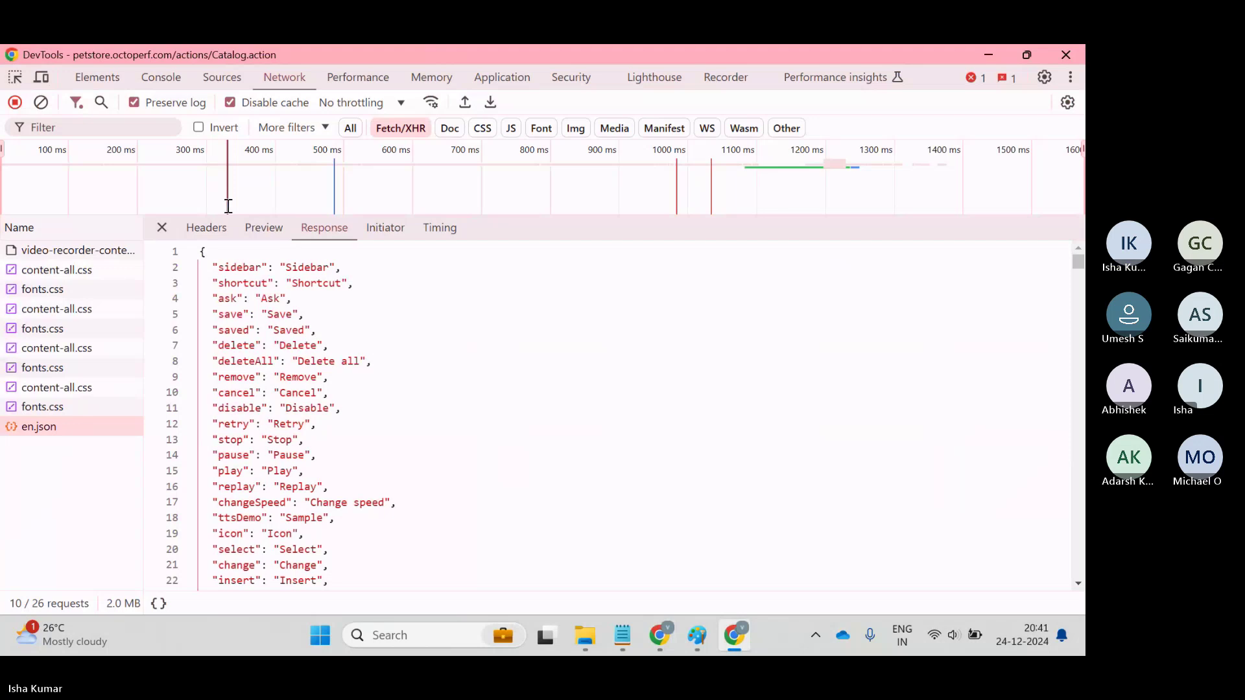
pyautogui.click(234, 230)
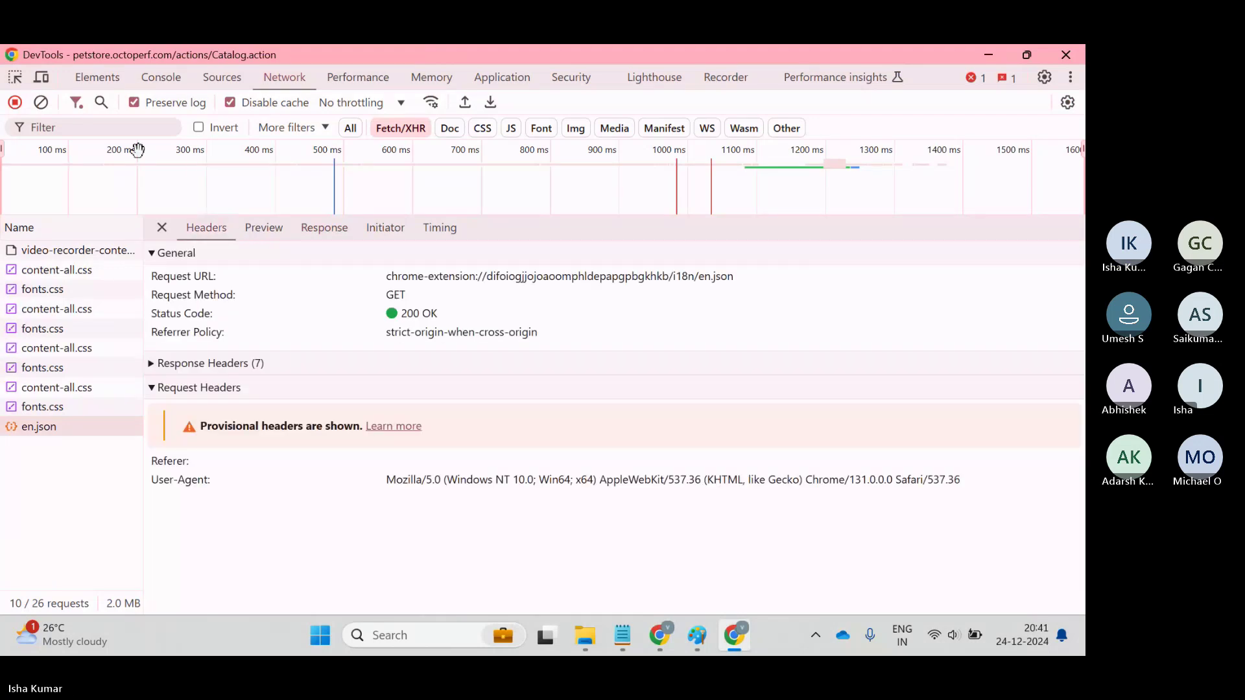
pyautogui.click(350, 129)
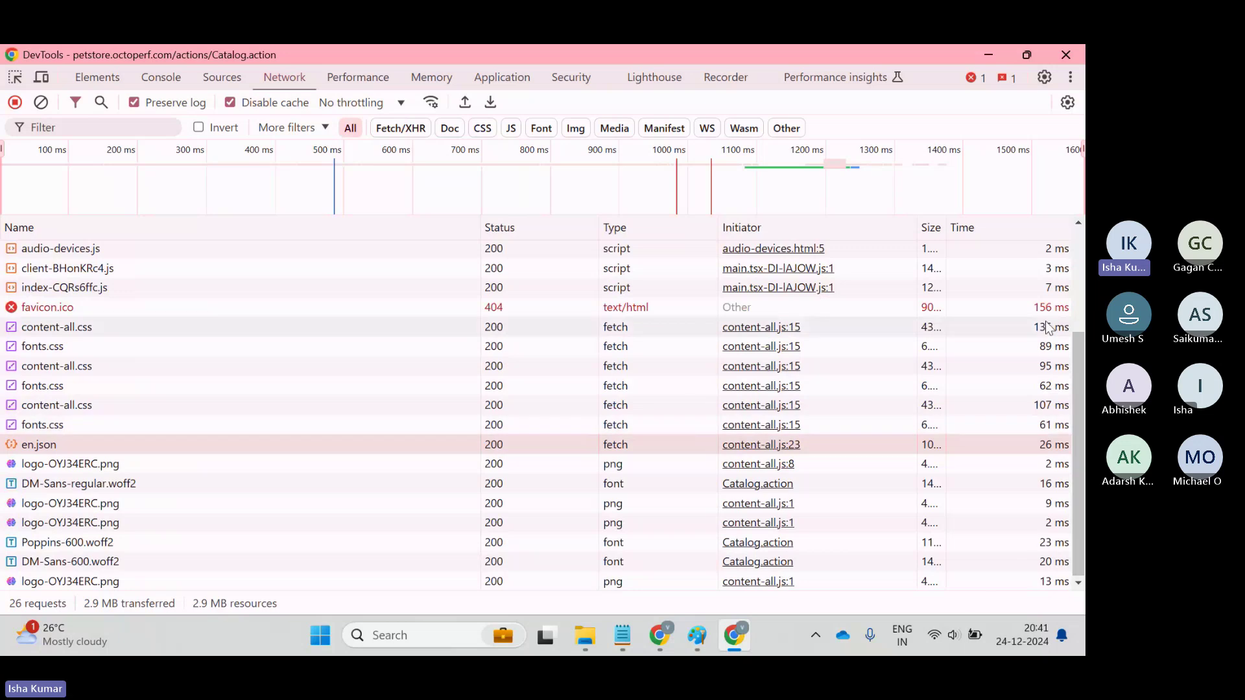
pyautogui.scroll(3, 1082, 371)
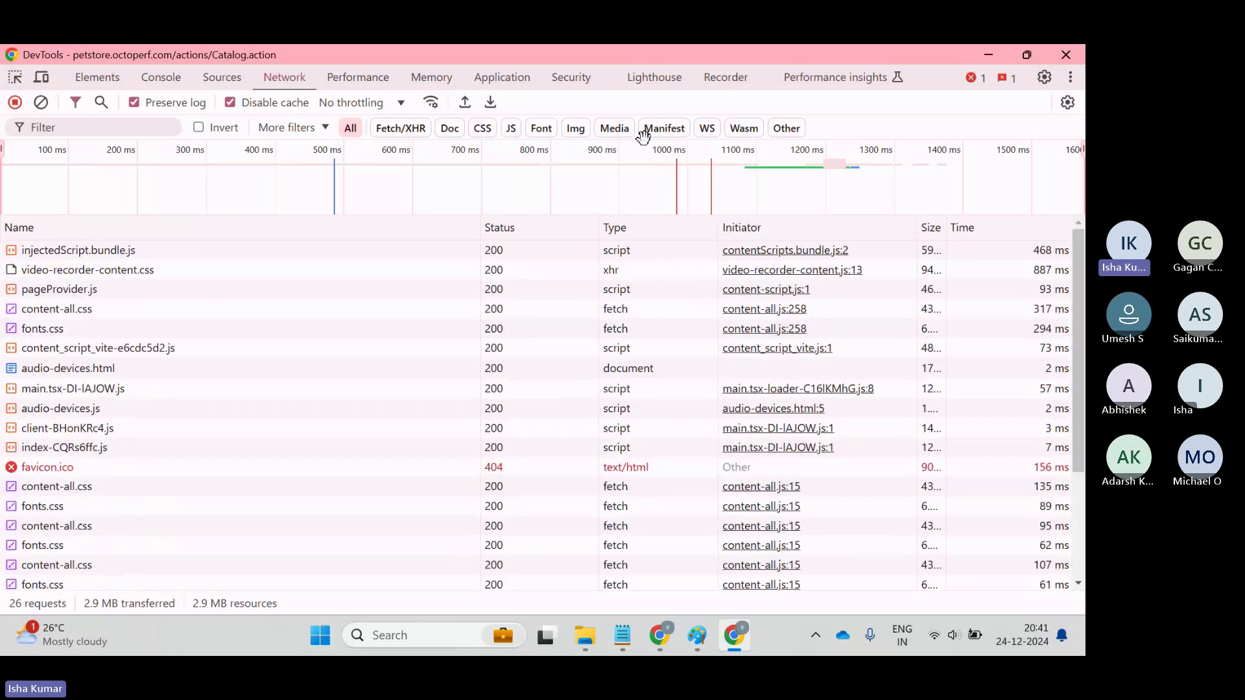
# - Clear the network log and open the JPetStore Fish category page to record its requests
pyautogui.click(41, 103)
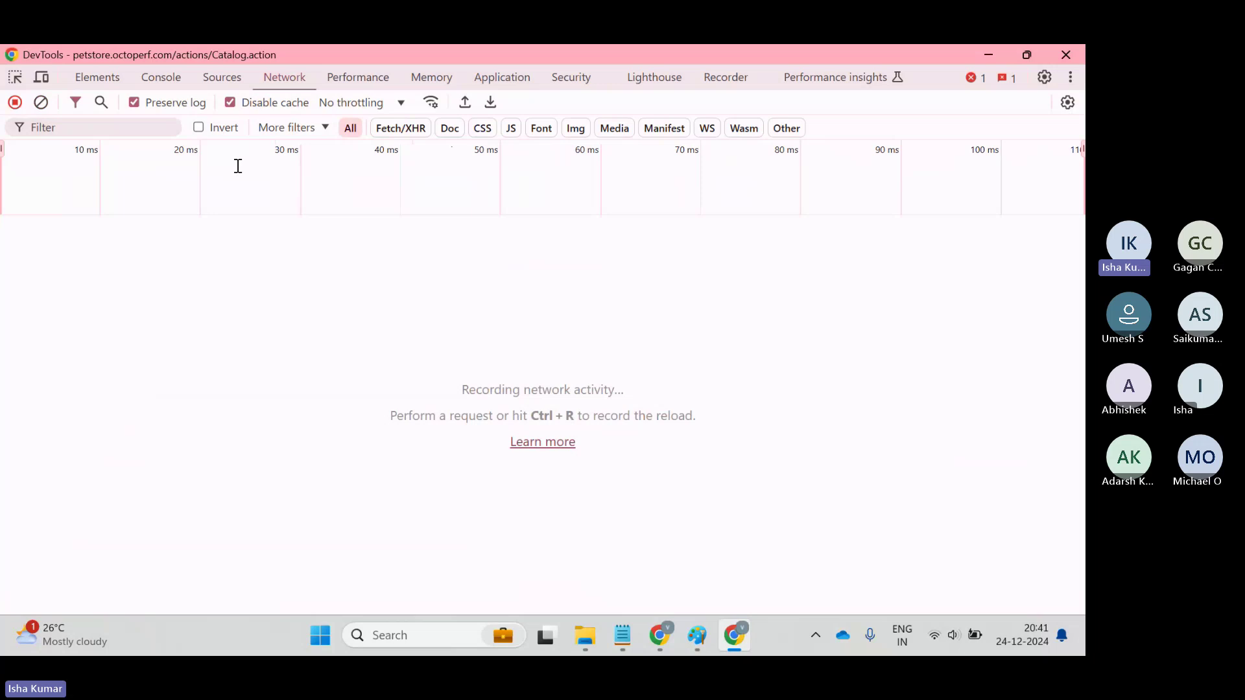
pyautogui.hotkey('alt', 'Tab')
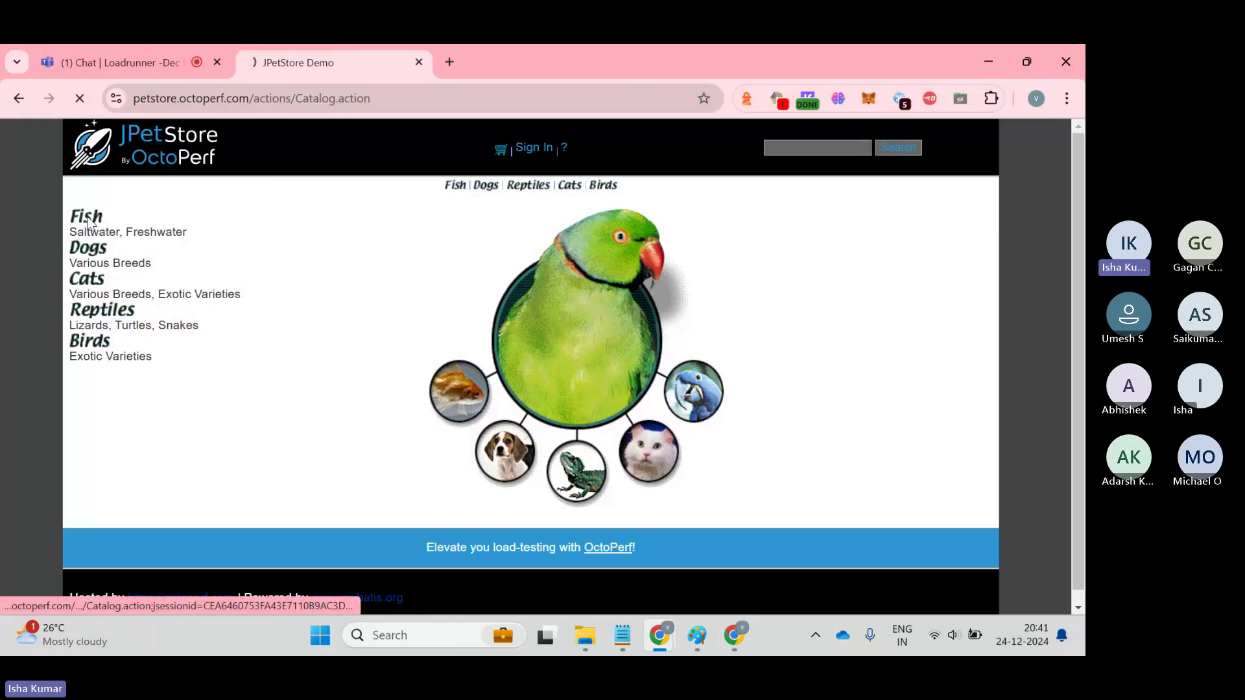
pyautogui.hotkey('alt', 'Tab')
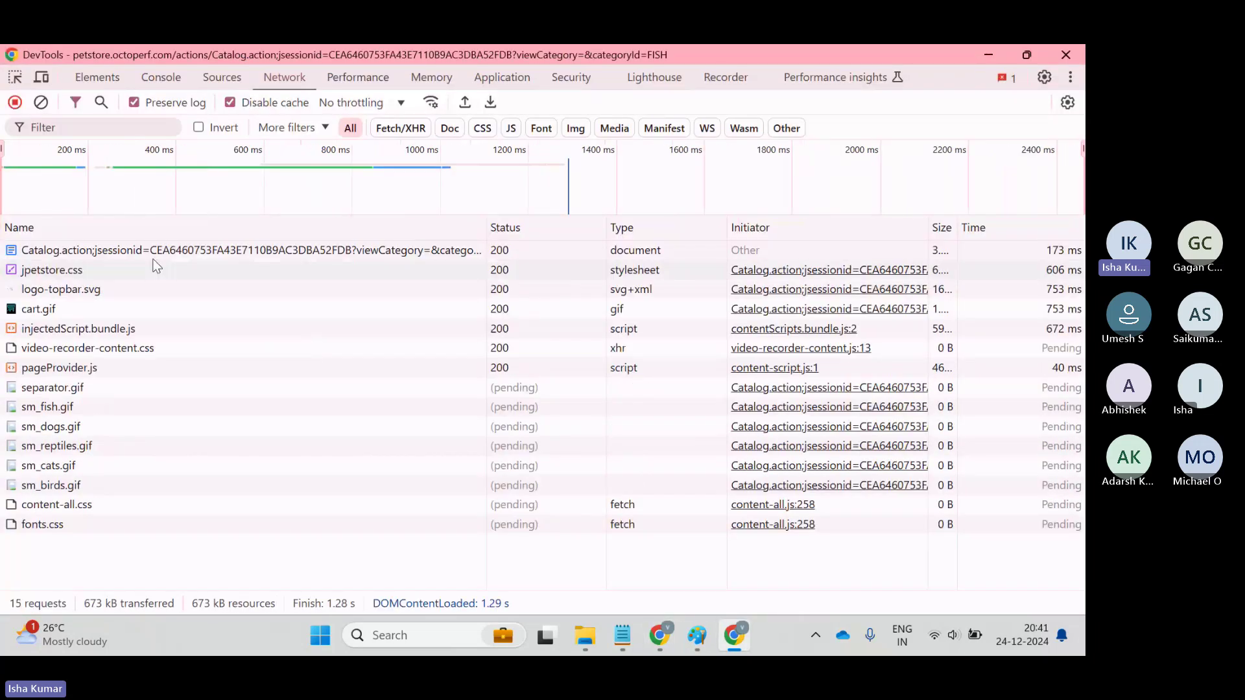
# - Filter the Fish page's requests to Fetch/XHR, check the en.json headers, and show all request types again
pyautogui.click(153, 260)
pyautogui.click(397, 128)
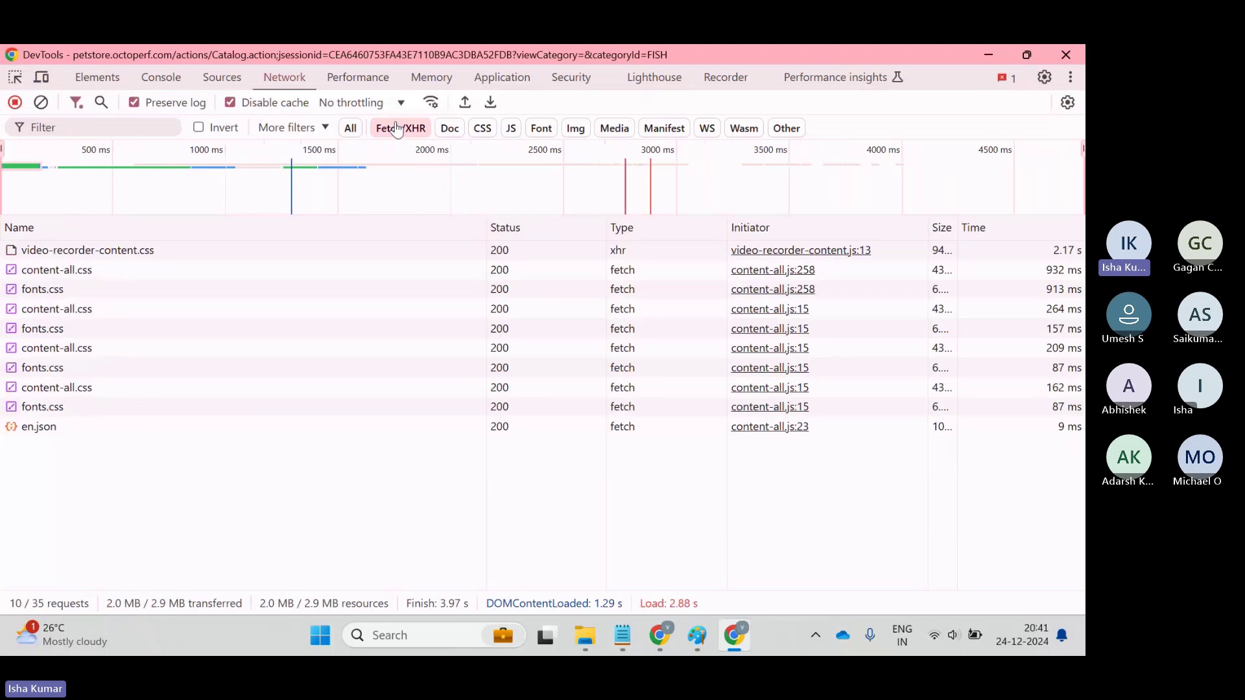
pyautogui.click(170, 259)
pyautogui.click(40, 426)
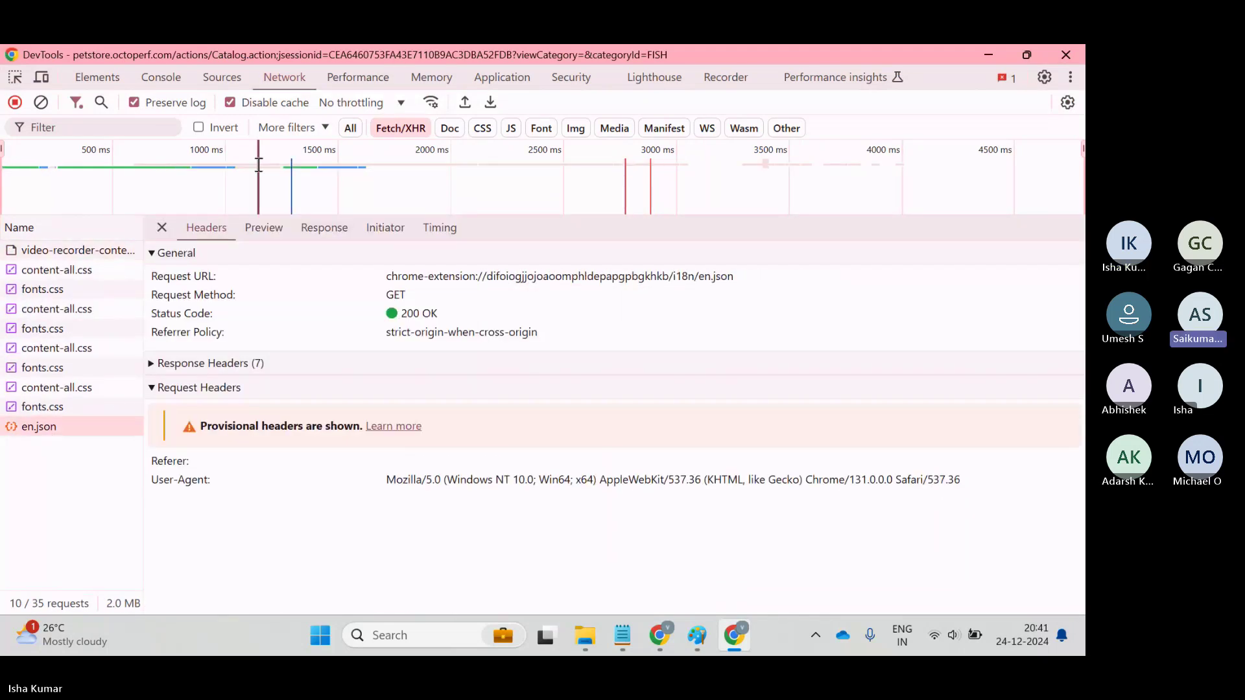
pyautogui.click(352, 128)
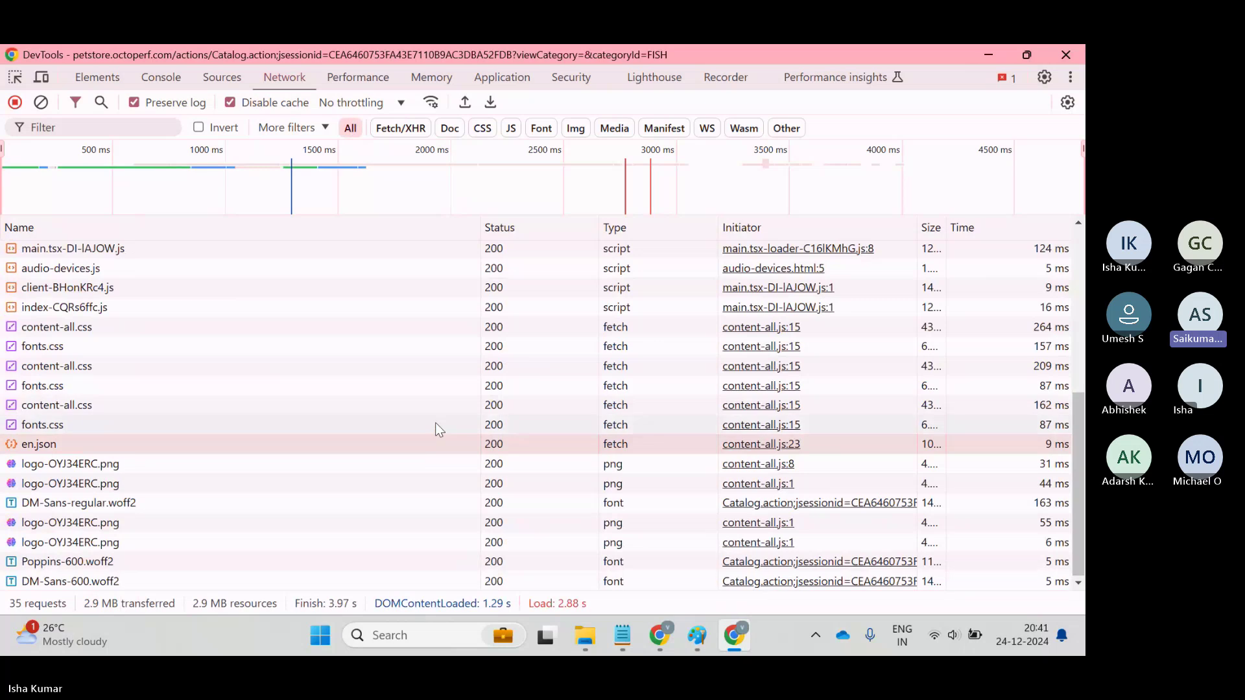
pyautogui.moveTo(1079, 477); pyautogui.dragTo(1071, 263)
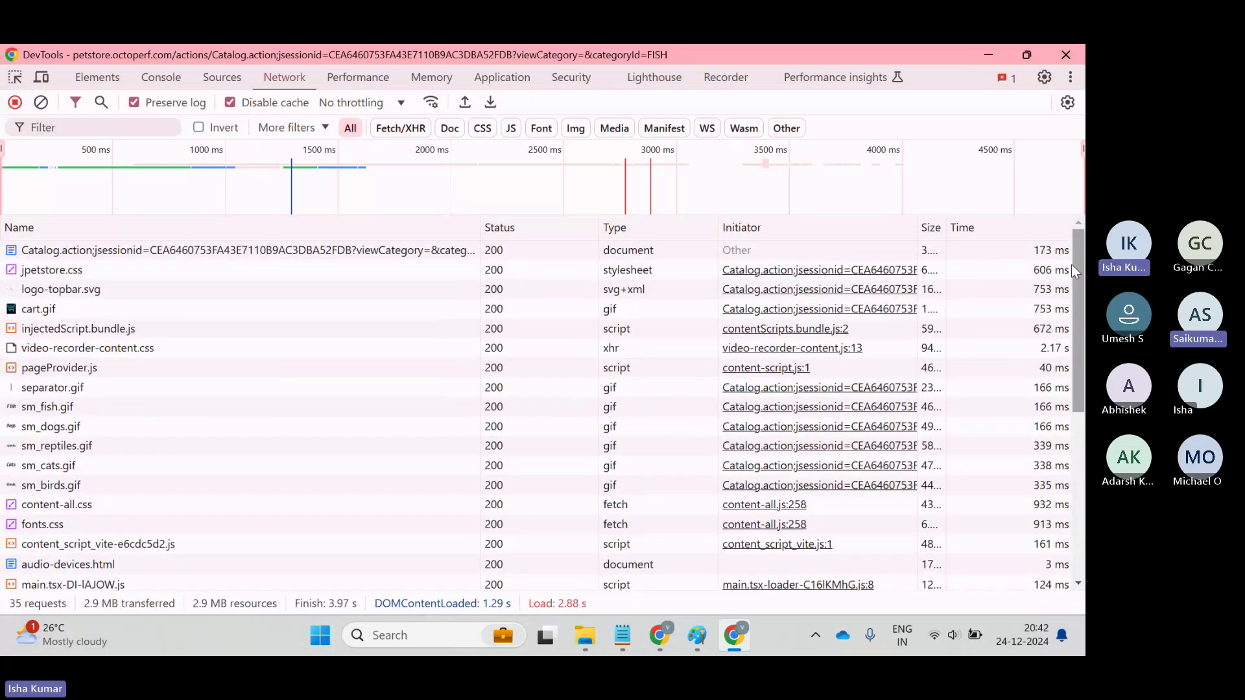
pyautogui.click(372, 250)
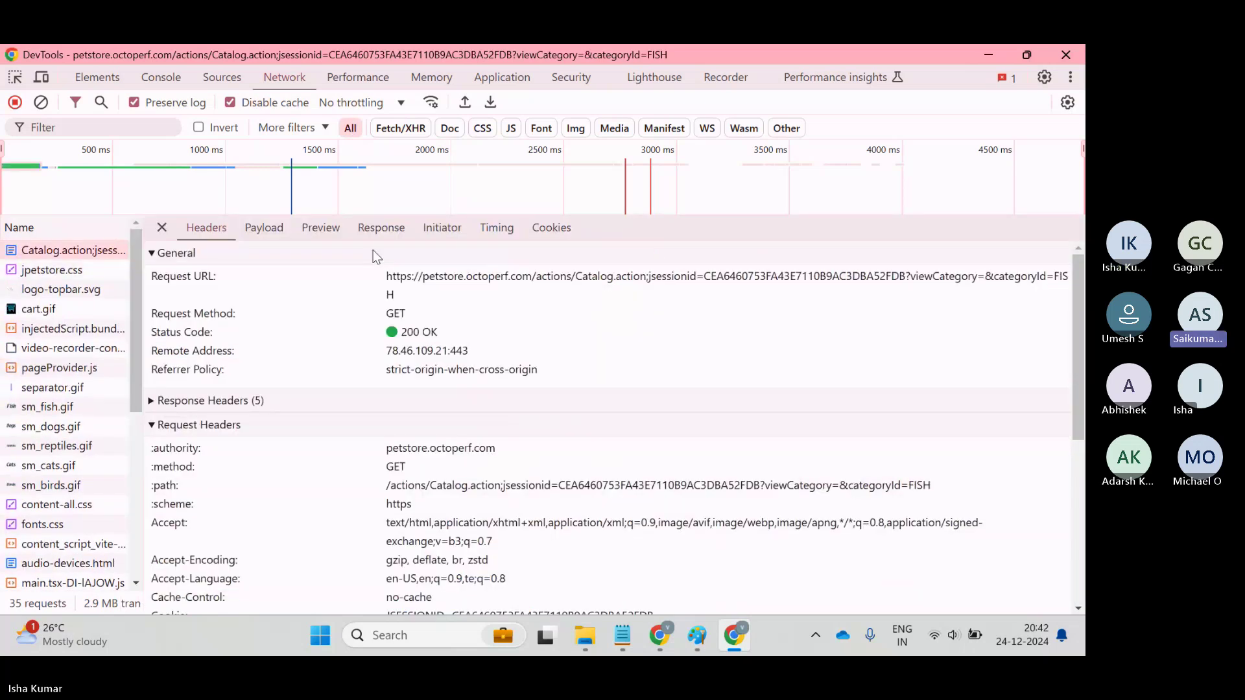
pyautogui.moveTo(386, 276); pyautogui.dragTo(537, 282)
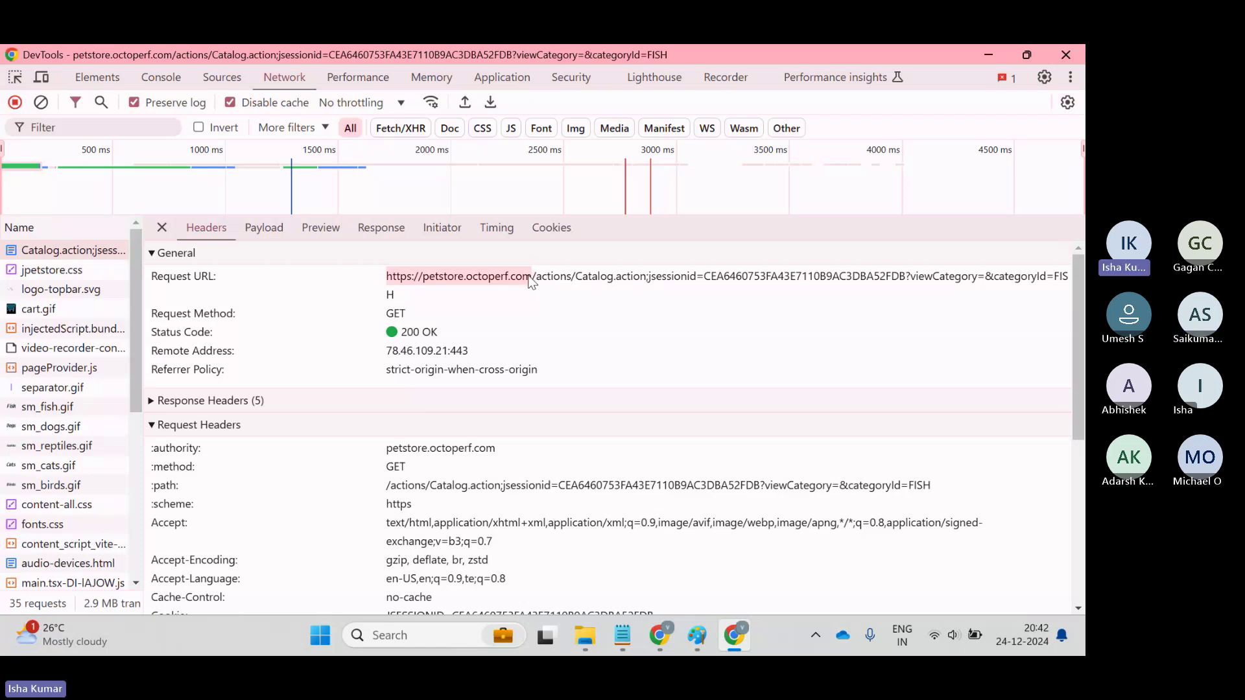
pyautogui.hotkey('alt', 'Tab')
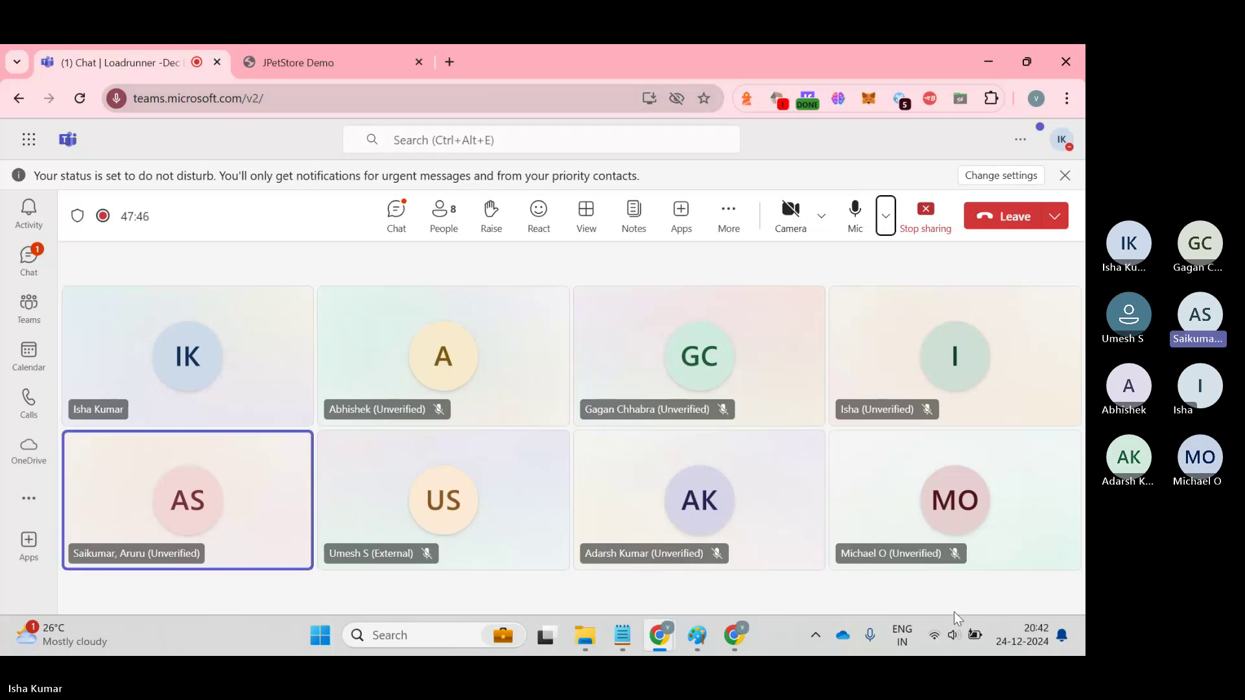
pyautogui.click(953, 636)
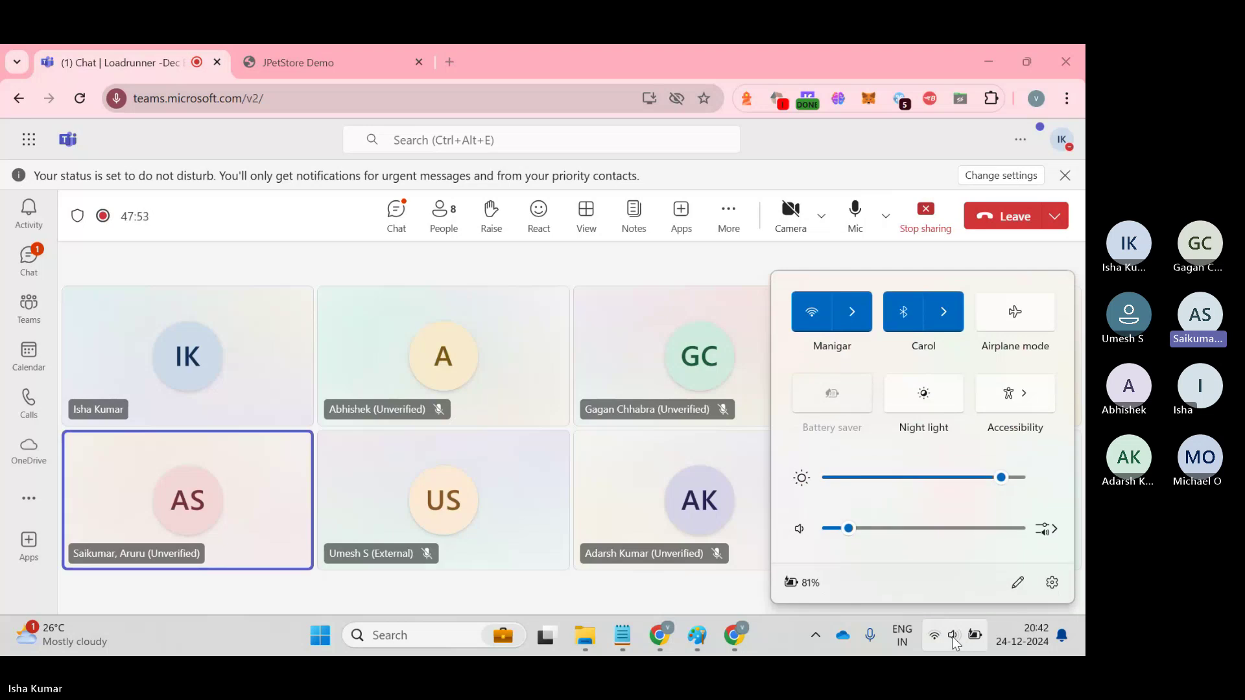
pyautogui.click(954, 642)
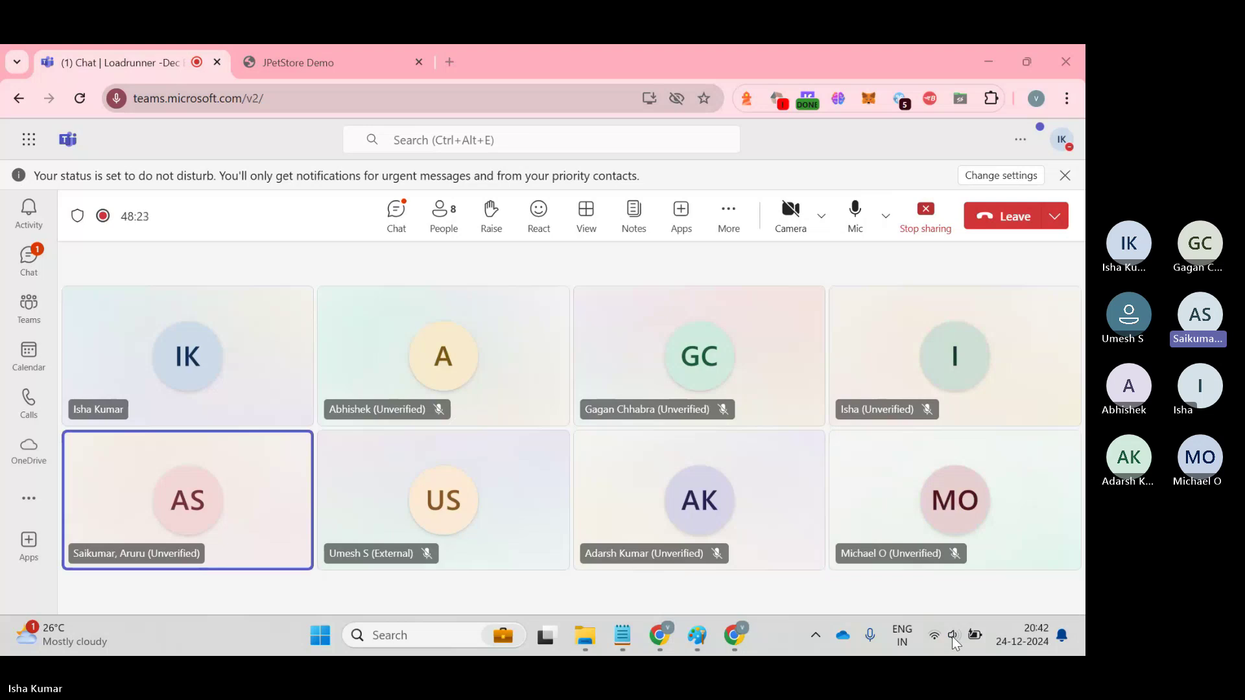
pyautogui.click(459, 63)
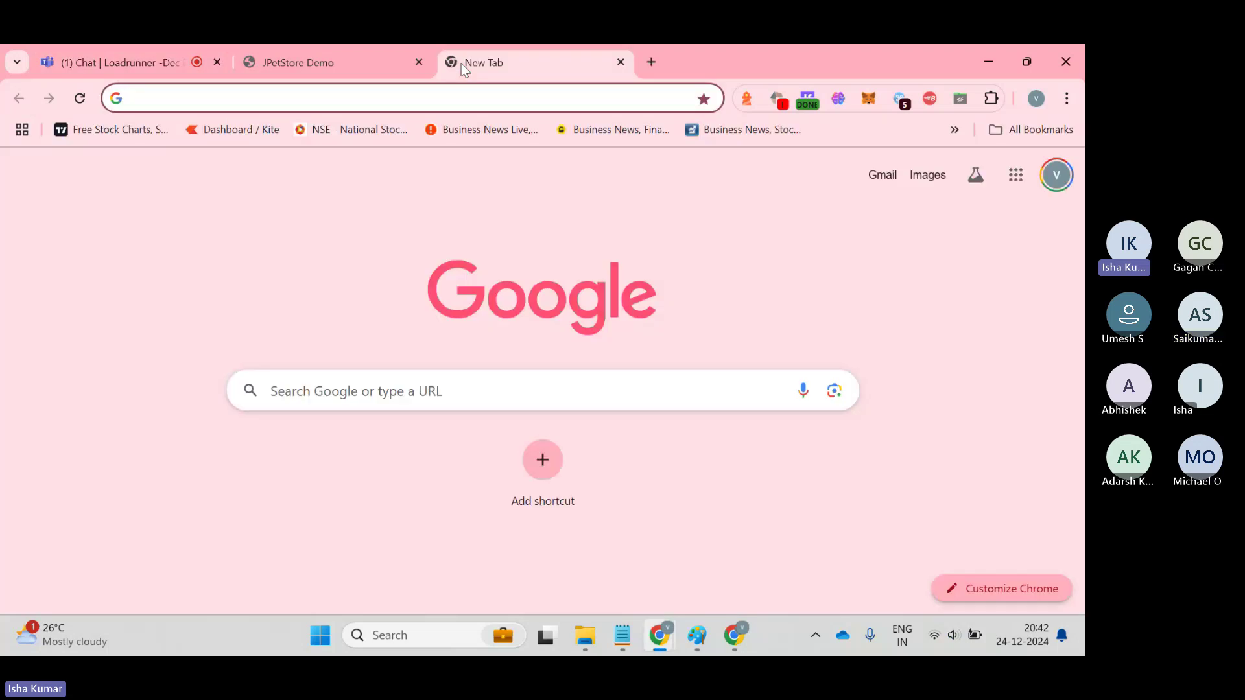
pyautogui.click(390, 46)
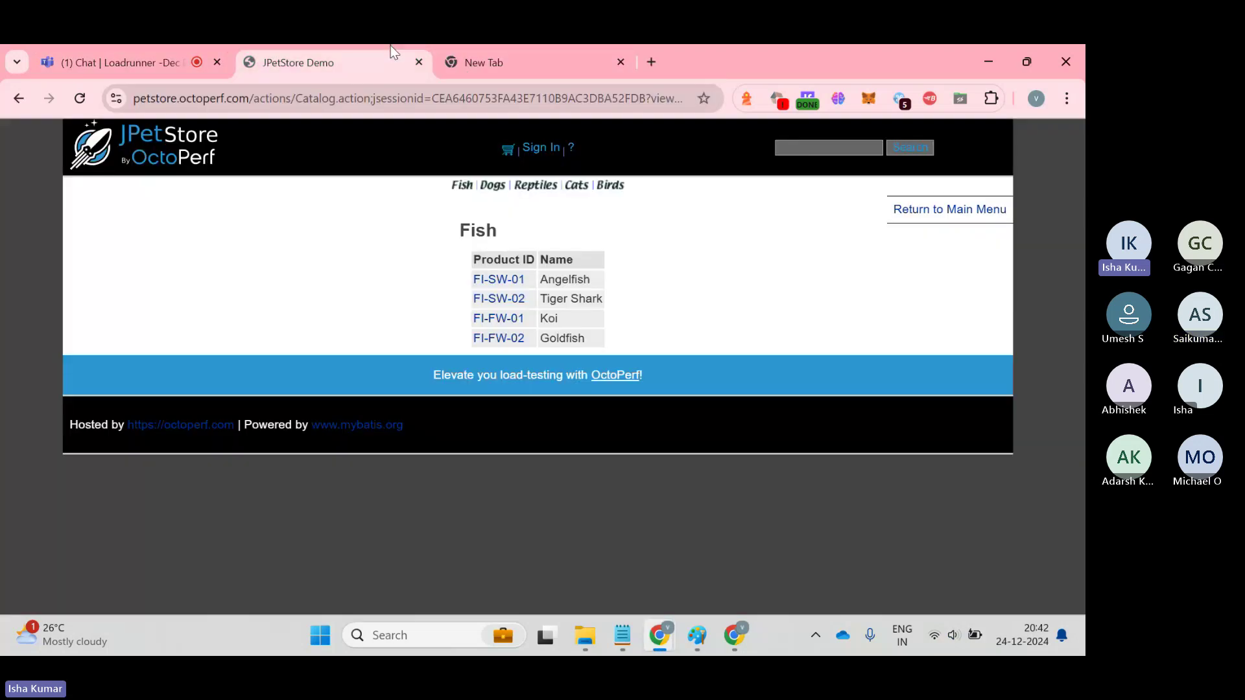
pyautogui.click(61, 45)
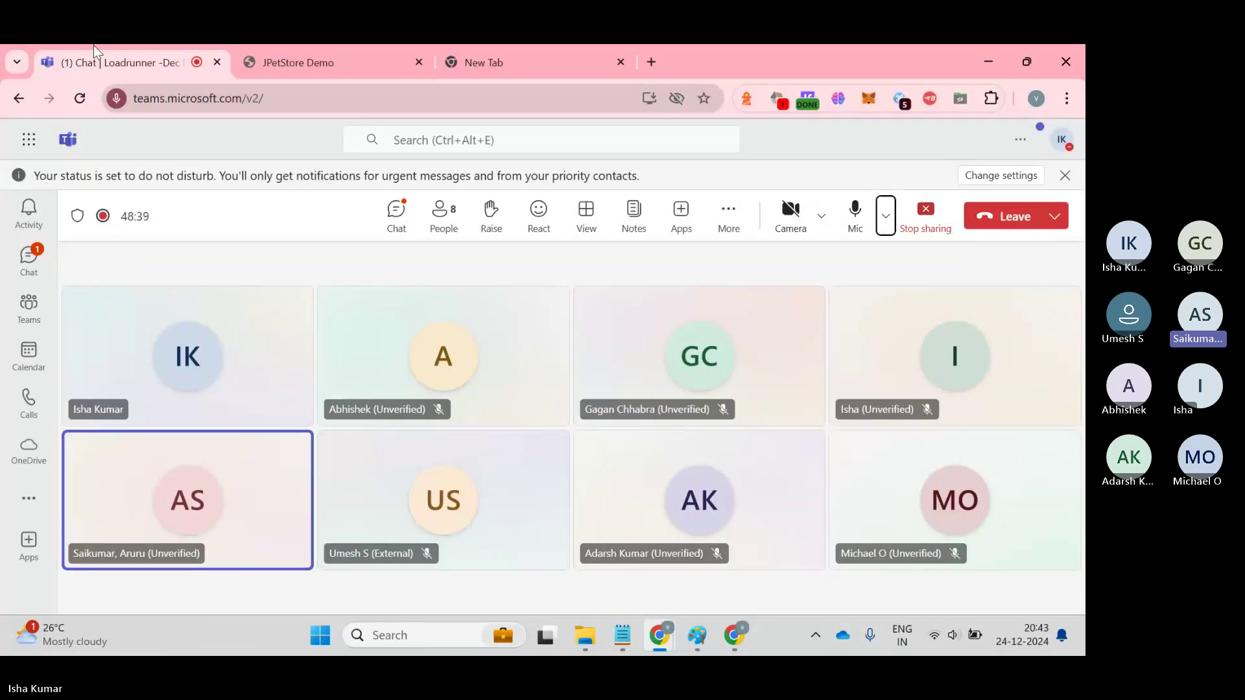
pyautogui.hotkey('ctrl', 'Tab')
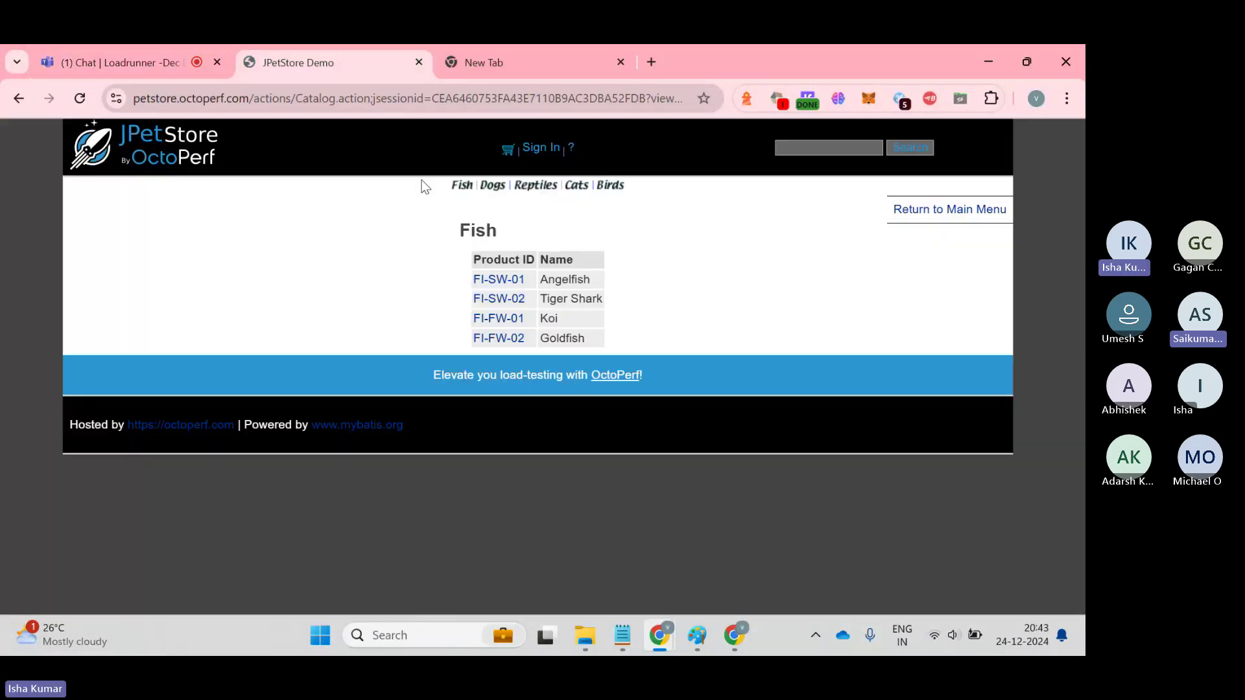
# - Return to the Fish page's network log and widen the request list beside the header details
pyautogui.press('super+Tab')
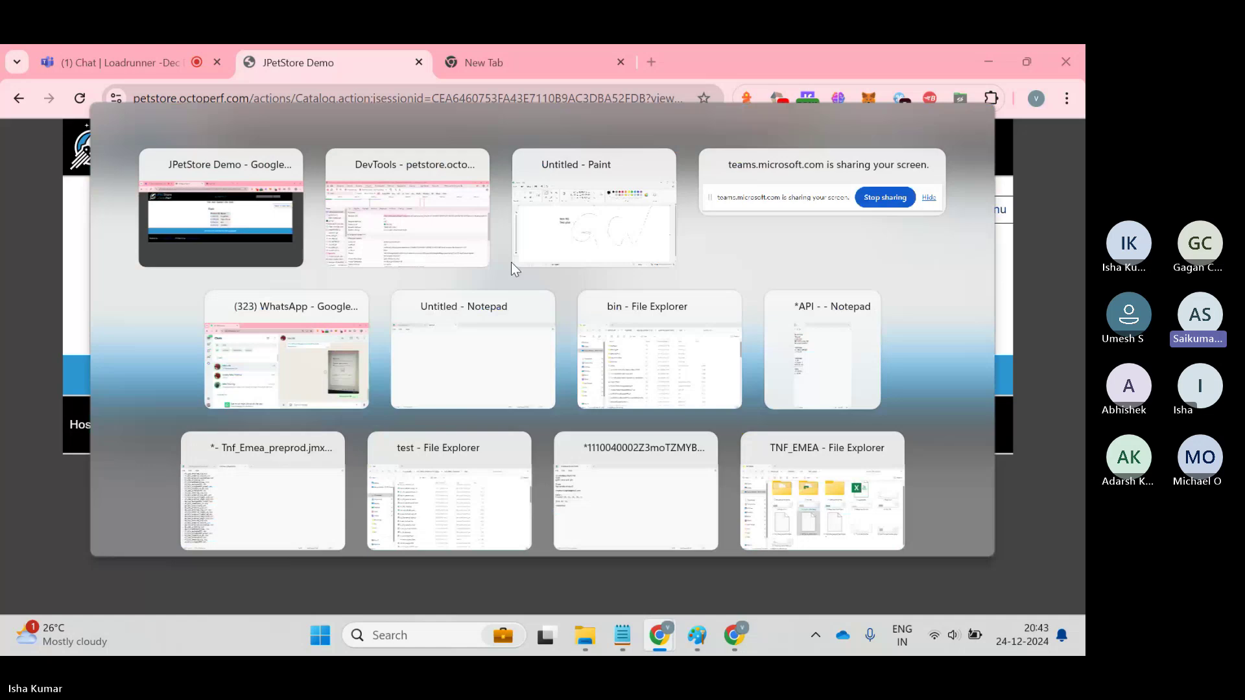
pyautogui.press('Right')
pyautogui.press('Return')
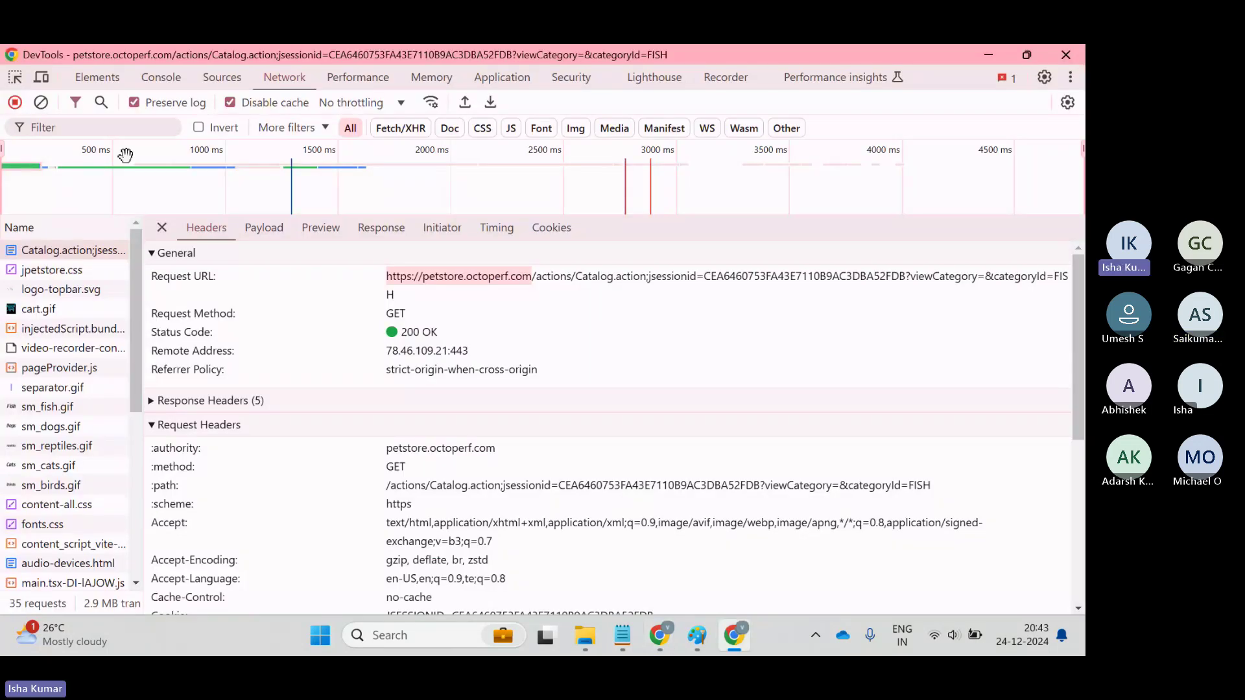
pyautogui.moveTo(143, 257); pyautogui.dragTo(230, 269)
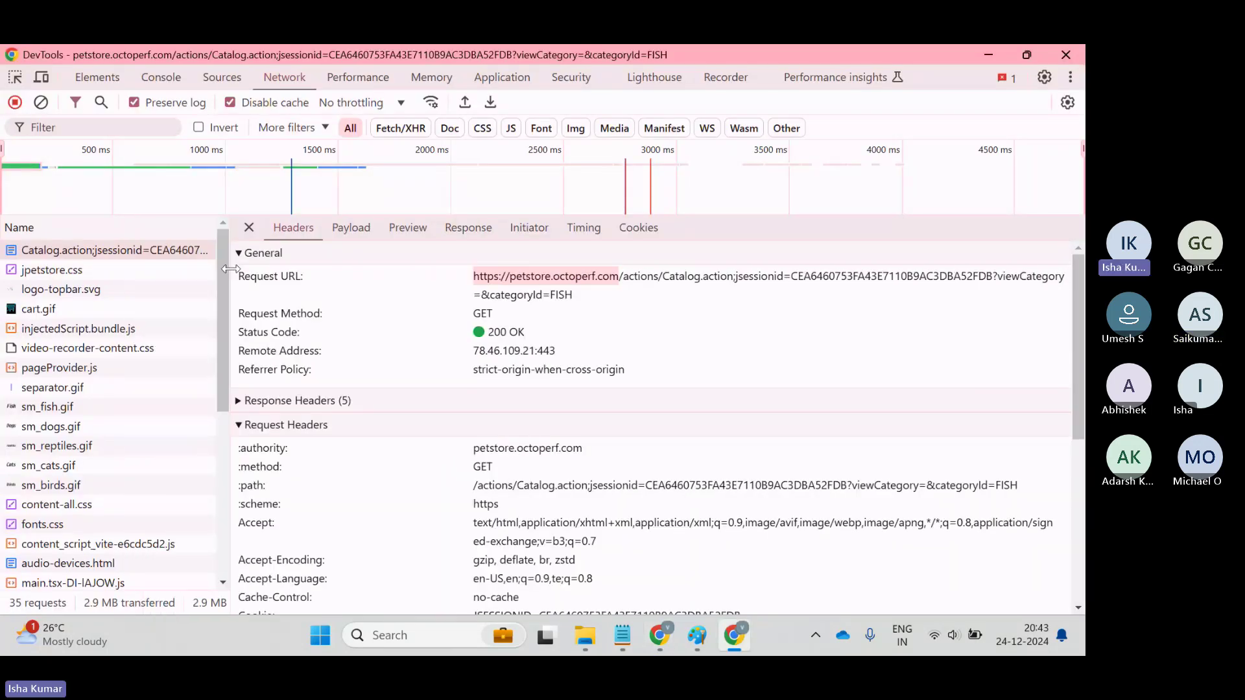
# - Close the empty browser tab and return to the Catalog.action request details in the developer tools
pyautogui.hotkey('alt', 'Tab')
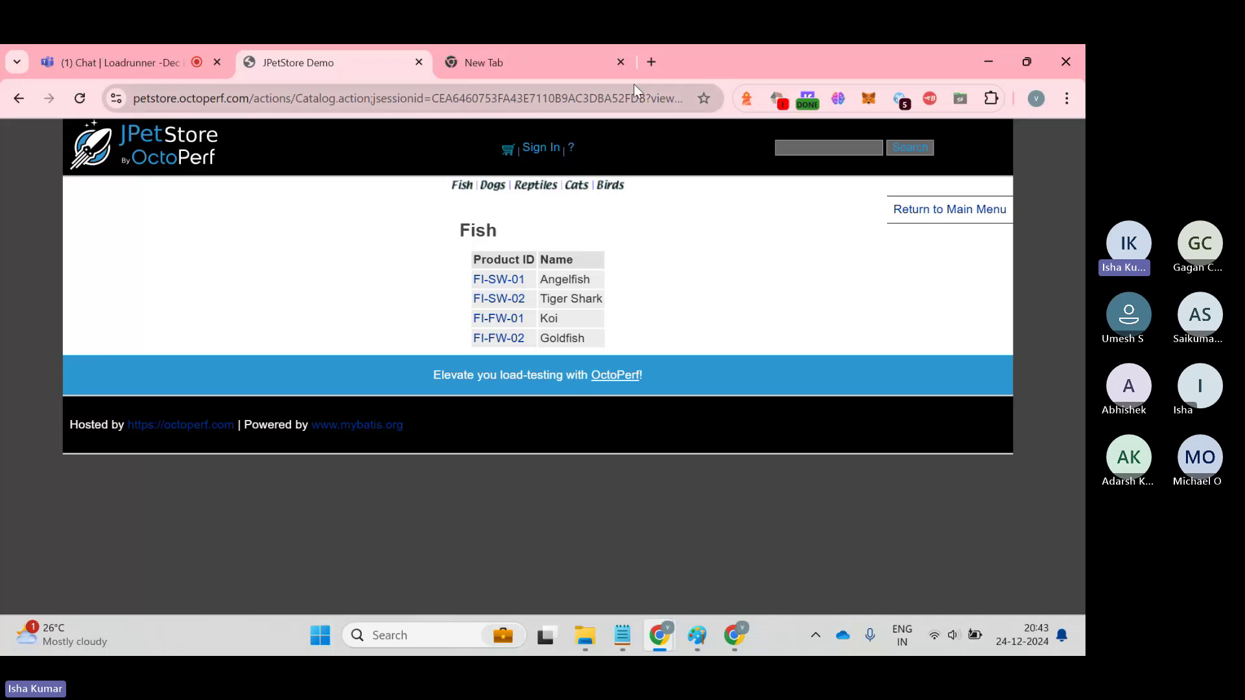
pyautogui.click(621, 62)
pyautogui.hotkey('alt', 'Tab')
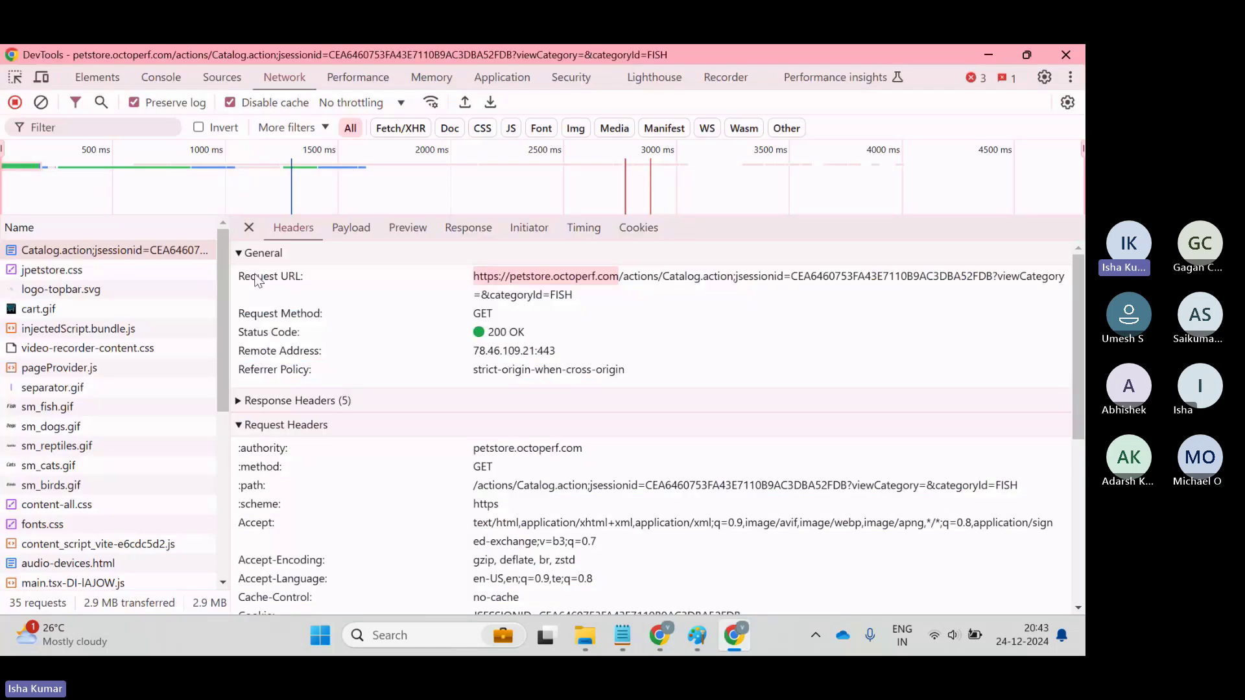
pyautogui.scroll(-1, 111, 389)
pyautogui.scroll(1, 110, 388)
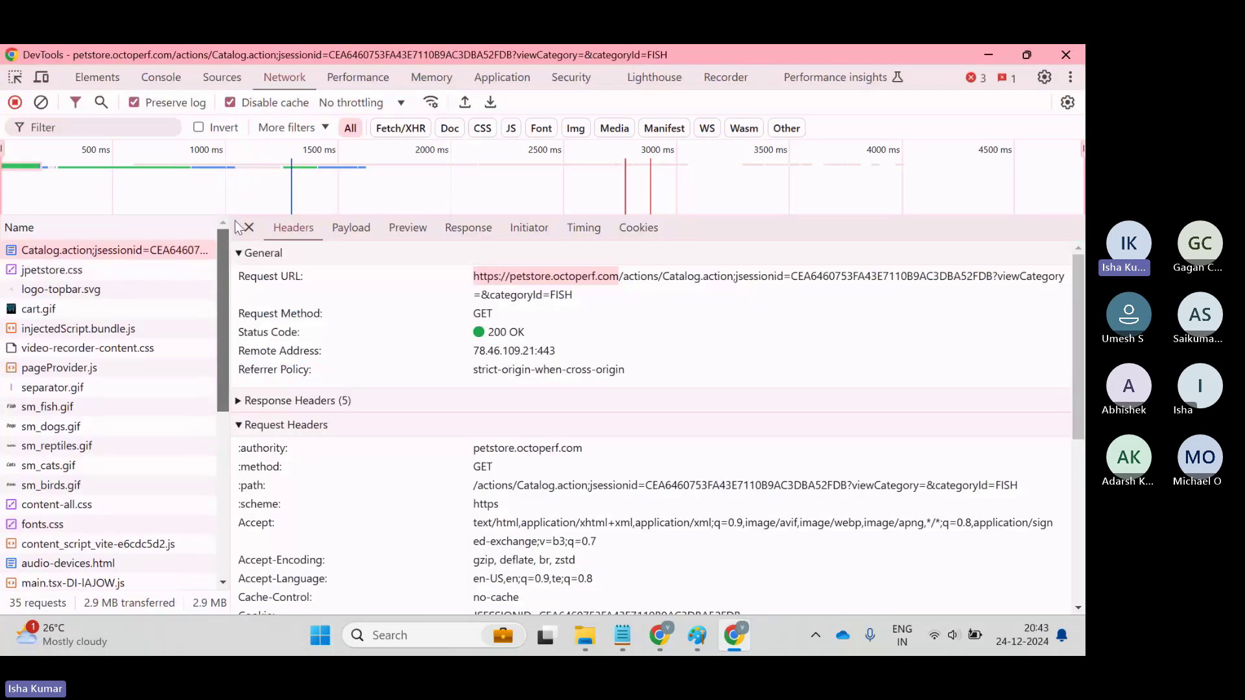
pyautogui.hotkey('alt', 'Tab')
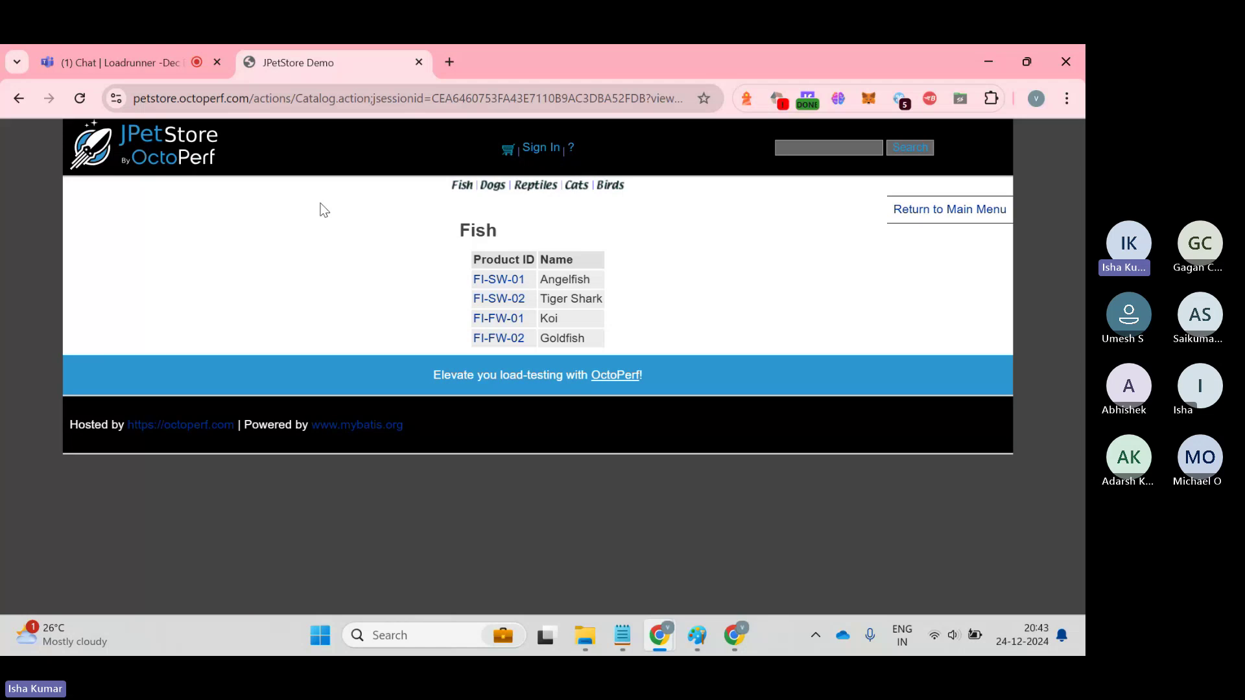
pyautogui.hotkey('alt', 'Tab')
# - Compare the Fetch/XHR requests with the full list and reopen the headers of the Catalog.action document request
pyautogui.click(397, 127)
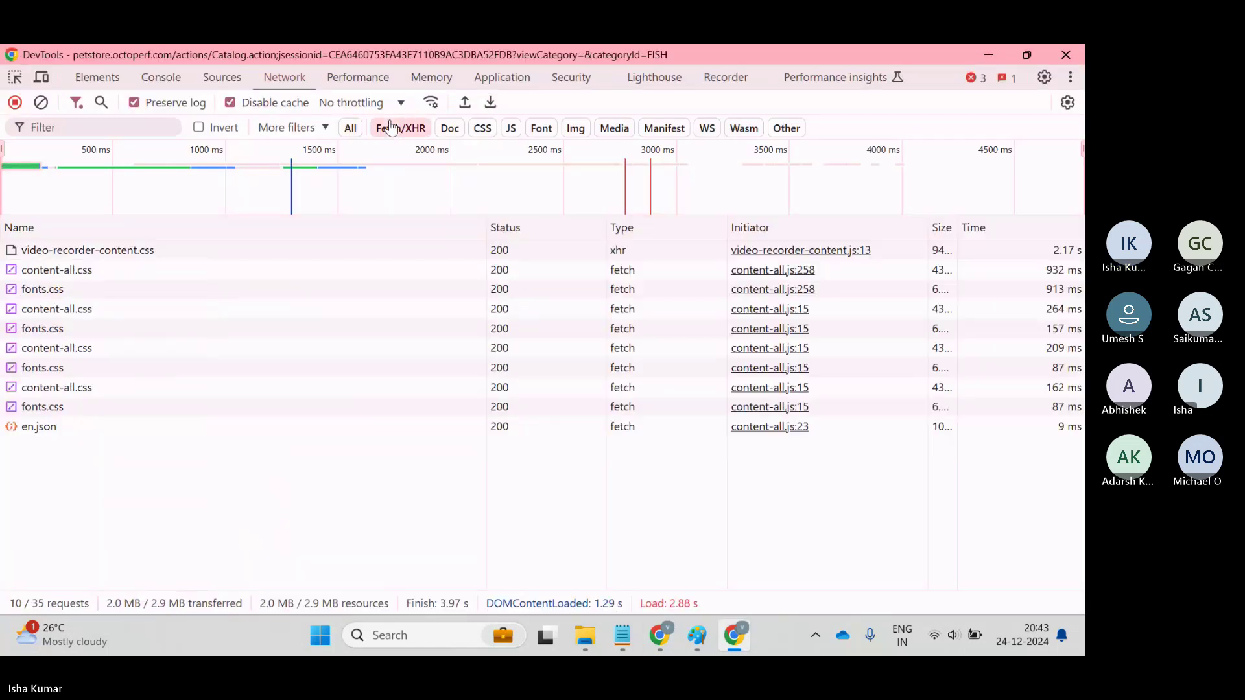
pyautogui.click(350, 127)
pyautogui.scroll(5, 259, 292)
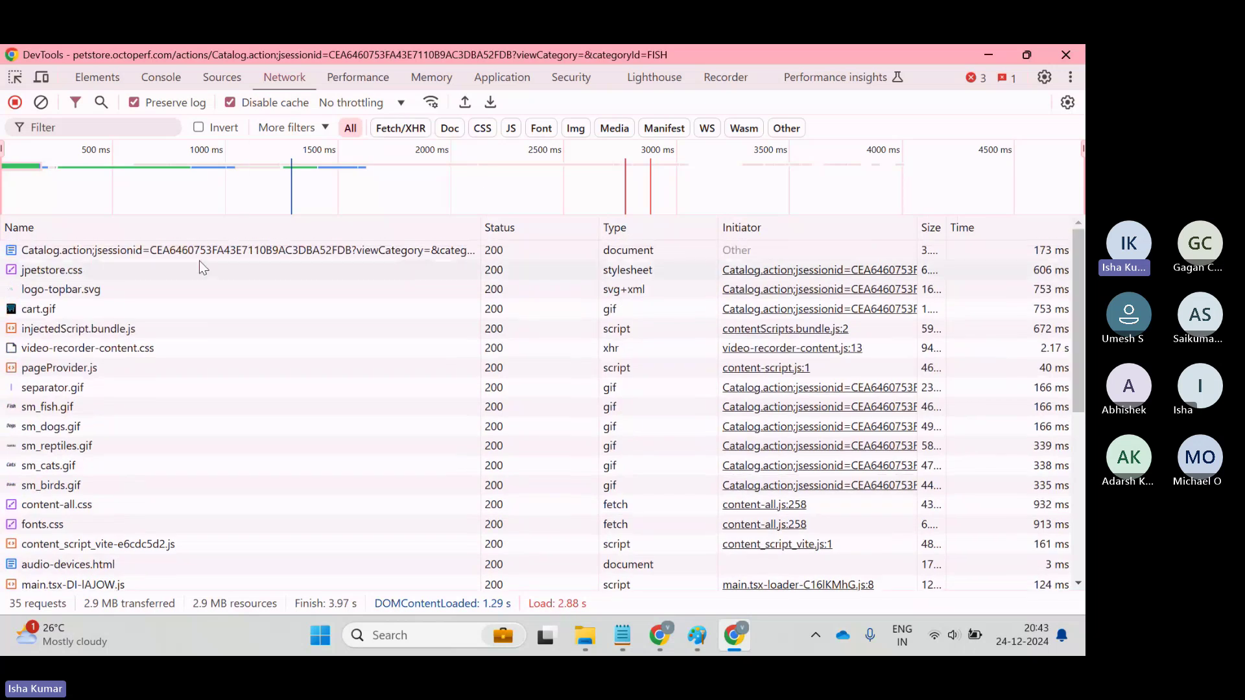
pyautogui.click(183, 253)
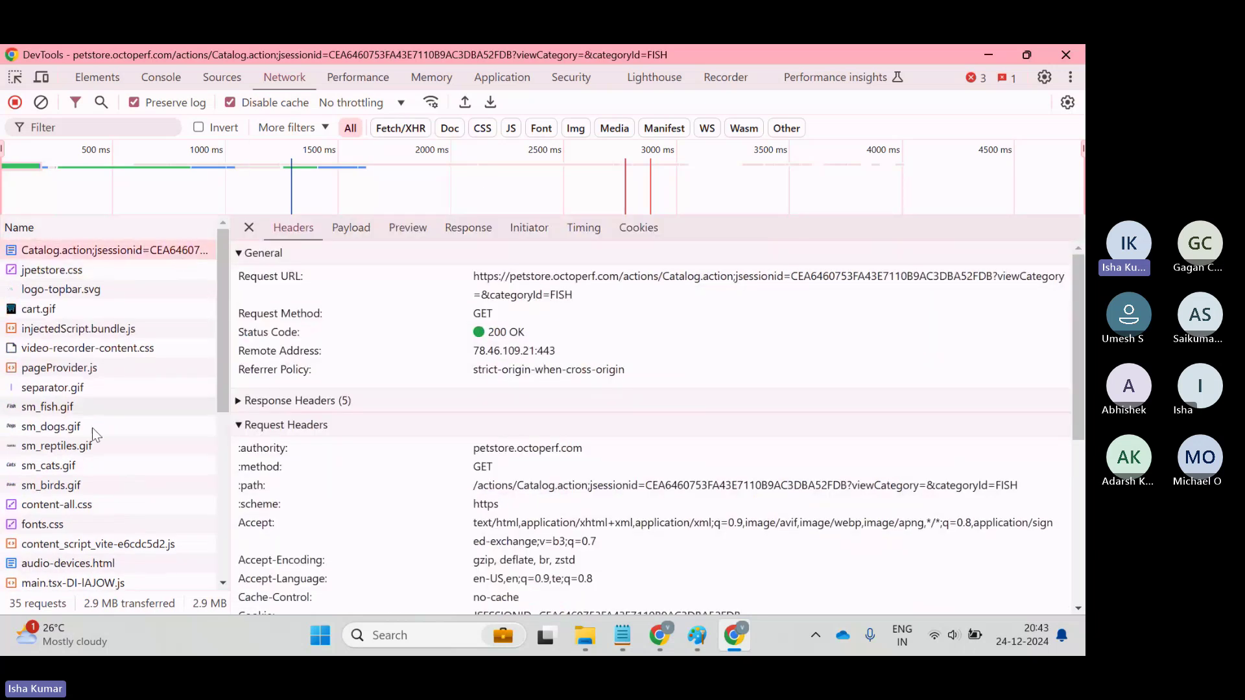
# - Highlight the Catalog.action request URL and compare the request with the open JPetStore Fish page
pyautogui.tripleClick(480, 298)
pyautogui.click(603, 307)
pyautogui.hotkey('alt', 'Tab')
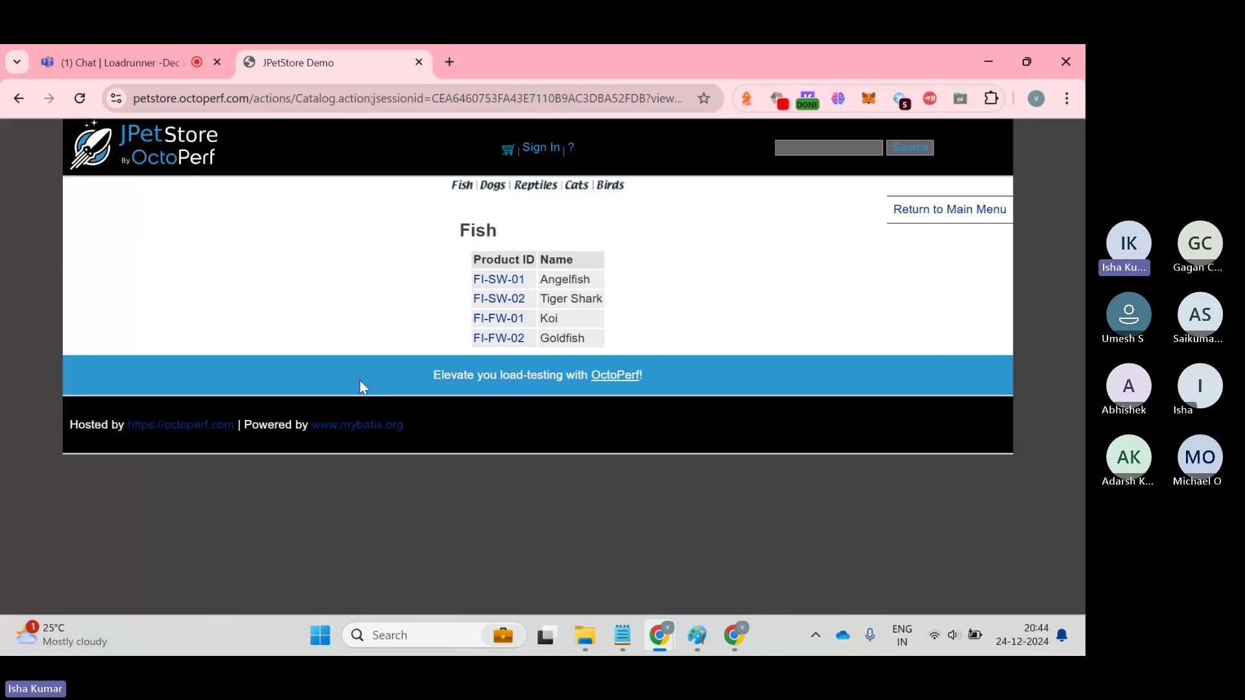
pyautogui.hotkey('alt', 'Tab')
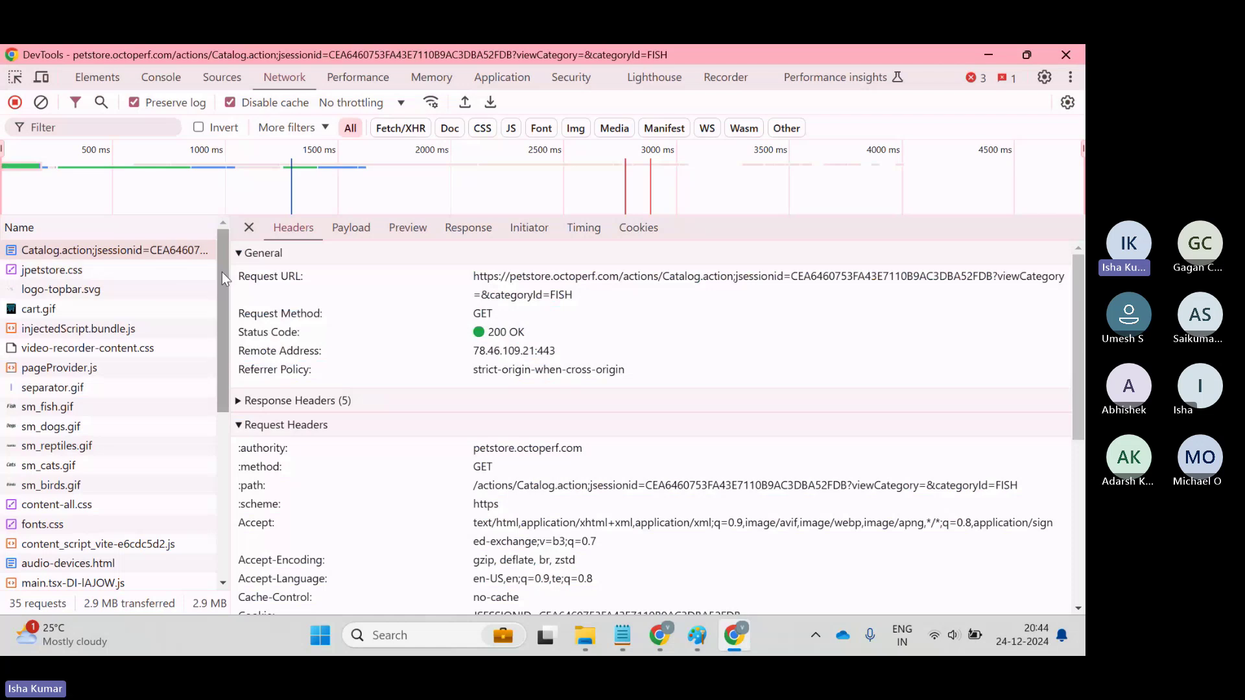
# - Check the JPetStore Fish page against its Catalog.action request headers once more
pyautogui.moveTo(221, 271); pyautogui.dragTo(214, 152)
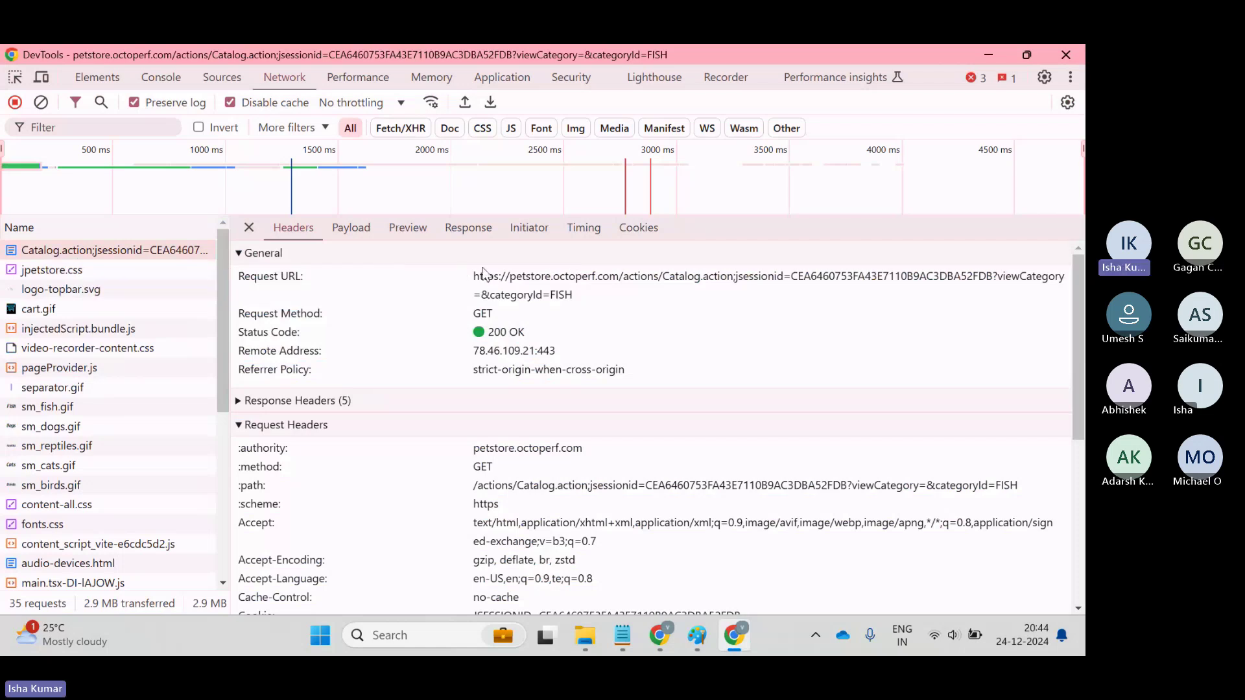
pyautogui.hotkey('alt', 'Tab')
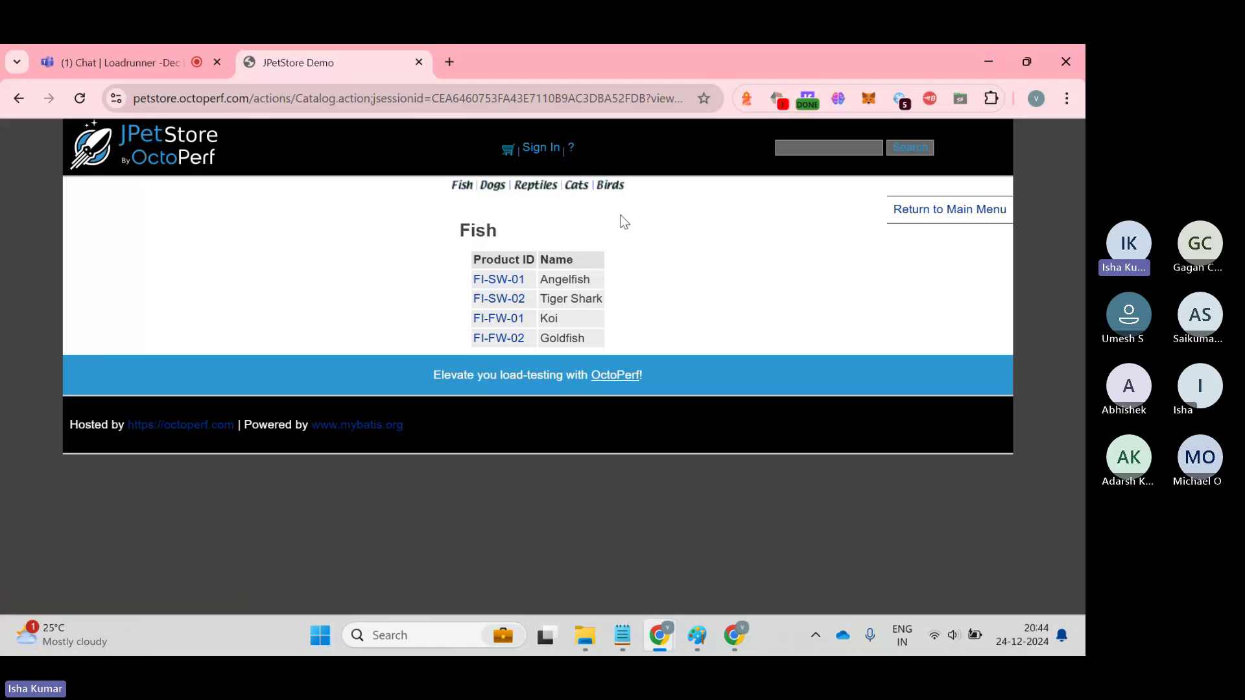
pyautogui.hotkey('alt', 'Tab')
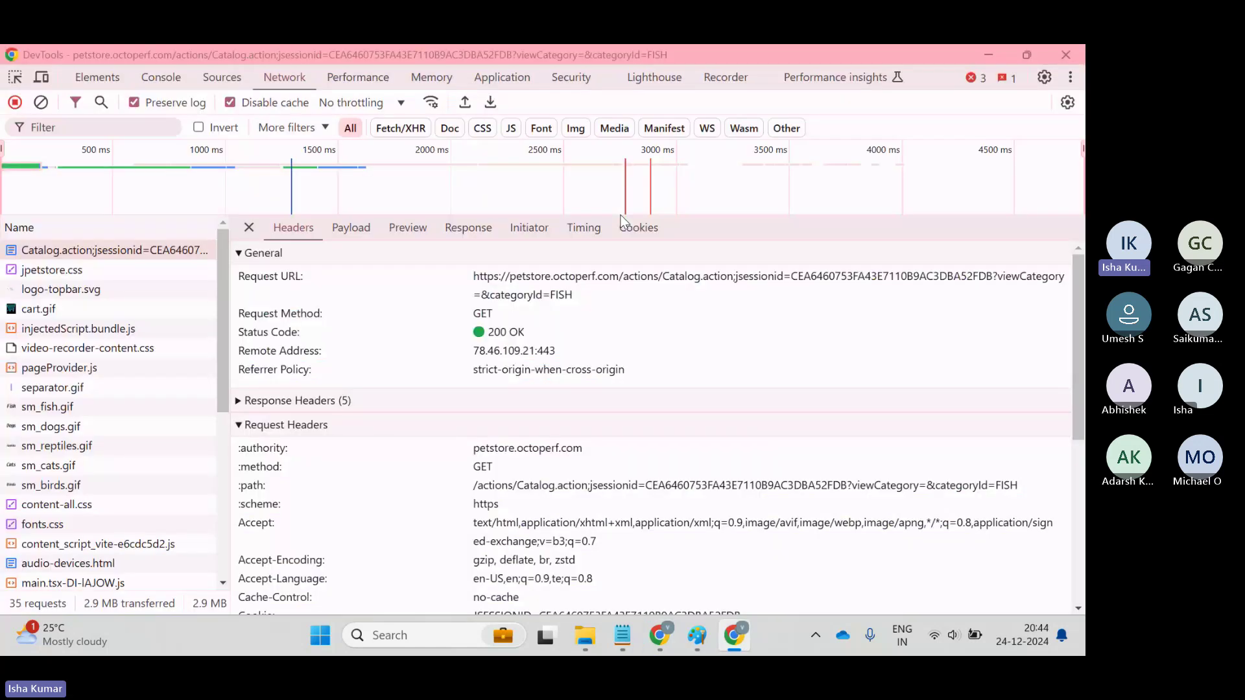
# - Switch to Paint and start a new blank canvas, discarding the existing Non RG Test plan notes
pyautogui.hotkey('alt', 'Tab')
pyautogui.click(21, 82)
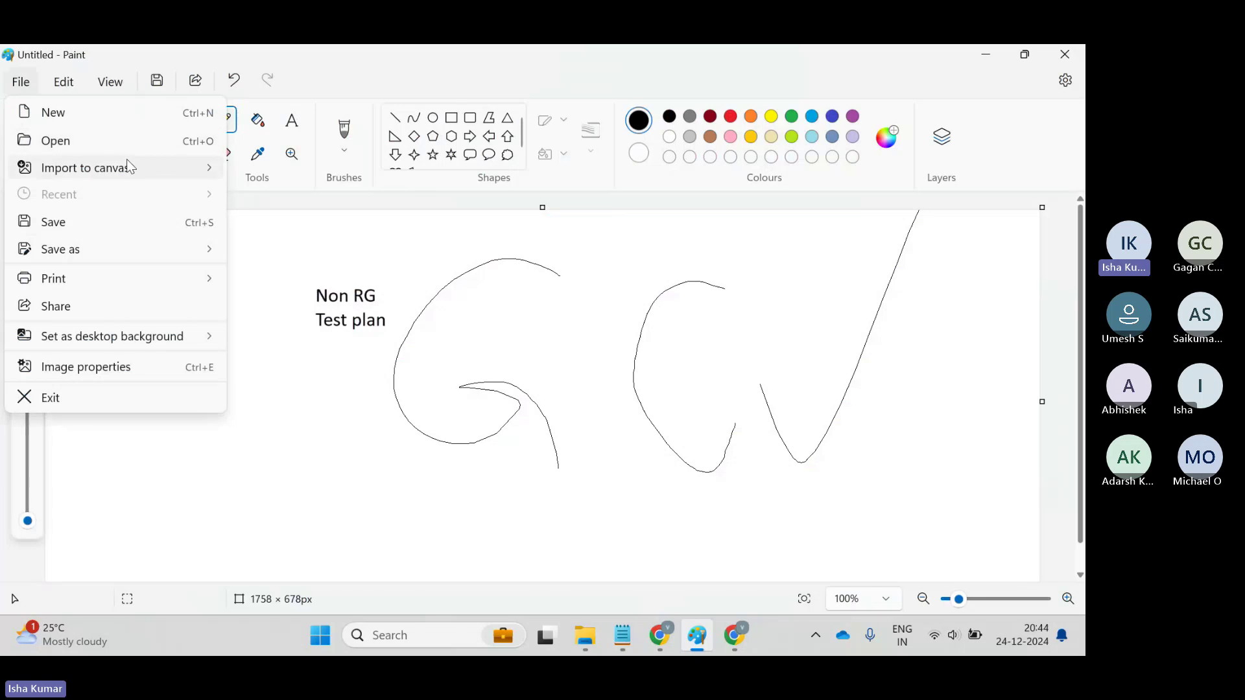
pyautogui.click(147, 114)
pyautogui.click(548, 403)
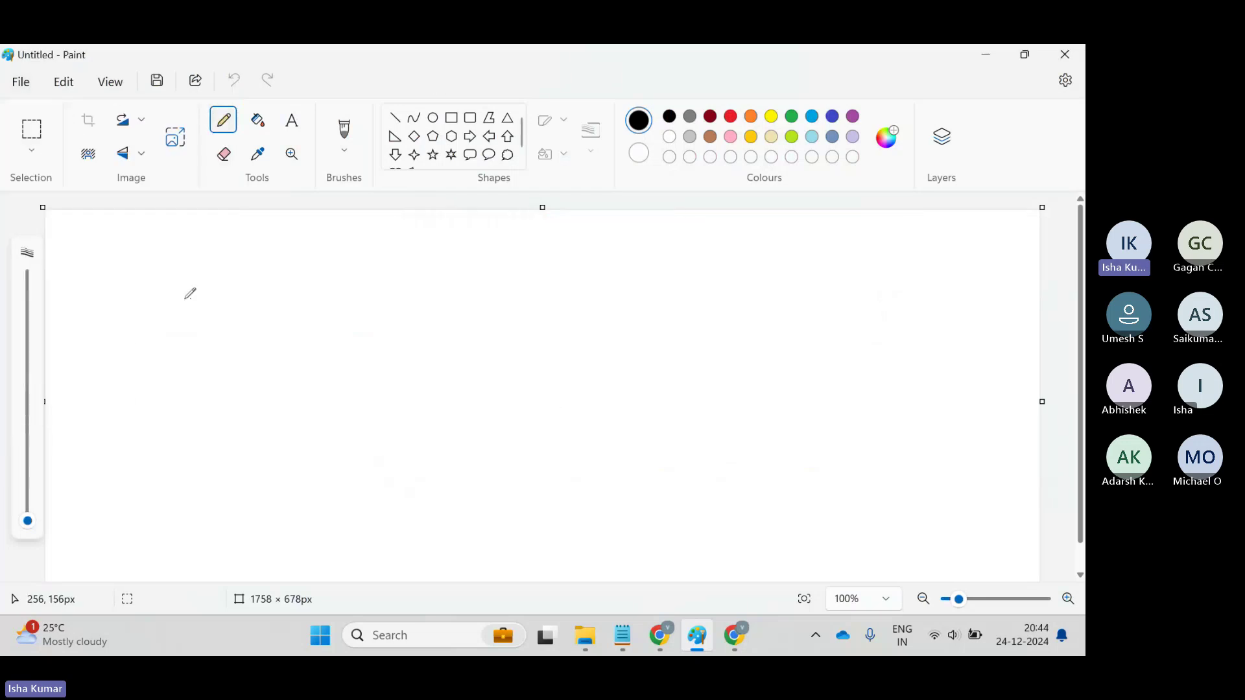
# - Sketch a freehand box with three small ovals beside it, an arrow from the upper oval, and three larger ovals beyond the arrow
pyautogui.moveTo(144, 293)
pyautogui.mouseDown()
pyautogui.moveTo(150, 441)
pyautogui.moveTo(238, 316)
pyautogui.moveTo(157, 307)
pyautogui.moveTo(140, 318)
pyautogui.mouseUp()
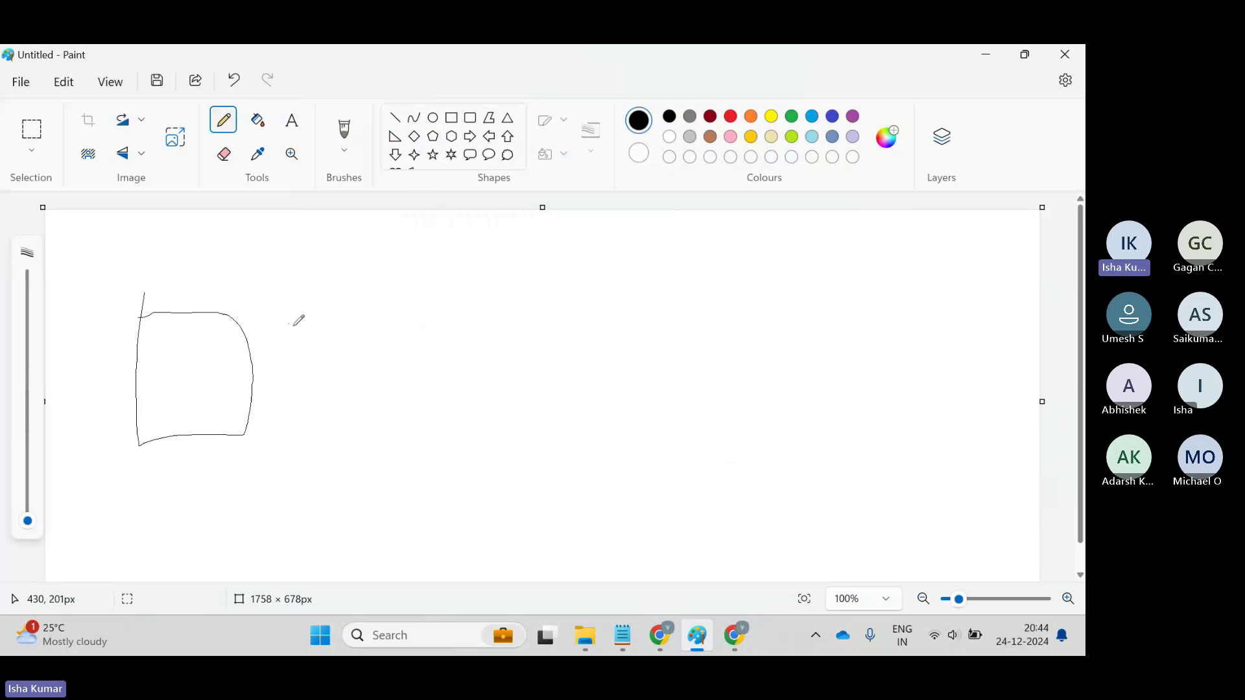
pyautogui.moveTo(292, 326)
pyautogui.mouseDown()
pyautogui.moveTo(396, 319)
pyautogui.moveTo(297, 309)
pyautogui.mouseUp()
pyautogui.moveTo(301, 354)
pyautogui.mouseDown()
pyautogui.moveTo(381, 366)
pyautogui.moveTo(327, 350)
pyautogui.mouseUp()
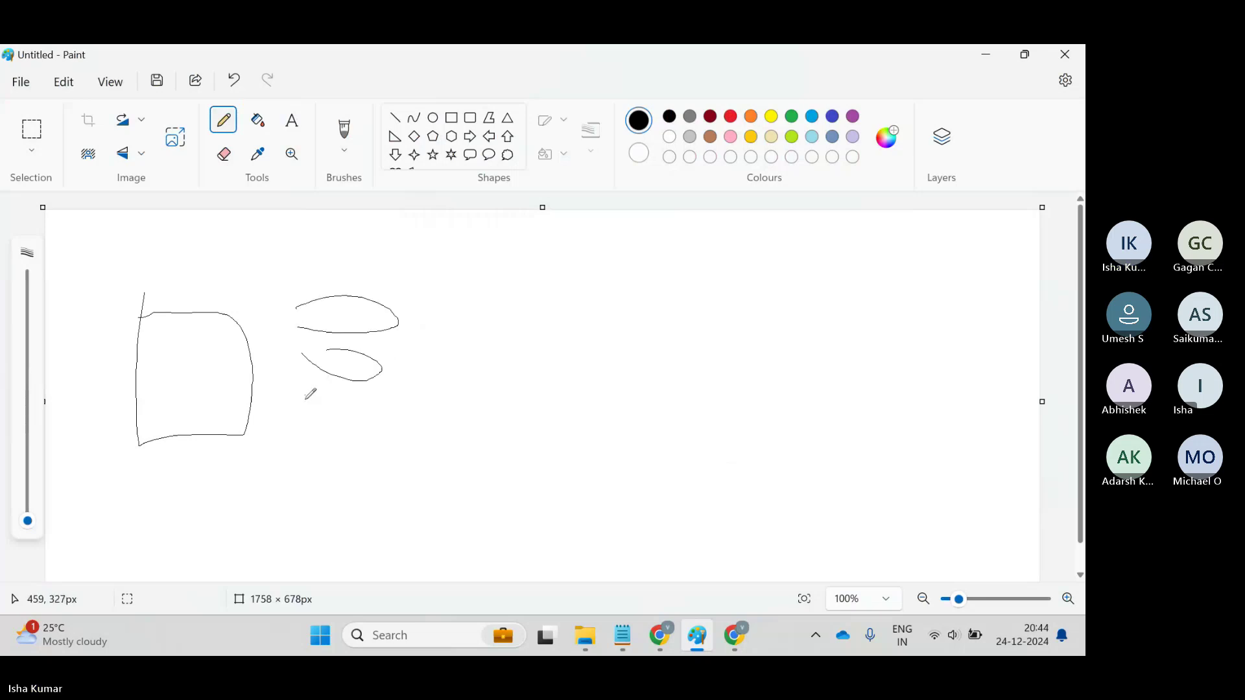
pyautogui.moveTo(306, 398); pyautogui.dragTo(305, 408)
pyautogui.moveTo(397, 318)
pyautogui.mouseDown()
pyautogui.moveTo(546, 313)
pyautogui.moveTo(545, 361)
pyautogui.mouseUp()
pyautogui.moveTo(663, 283); pyautogui.dragTo(686, 287)
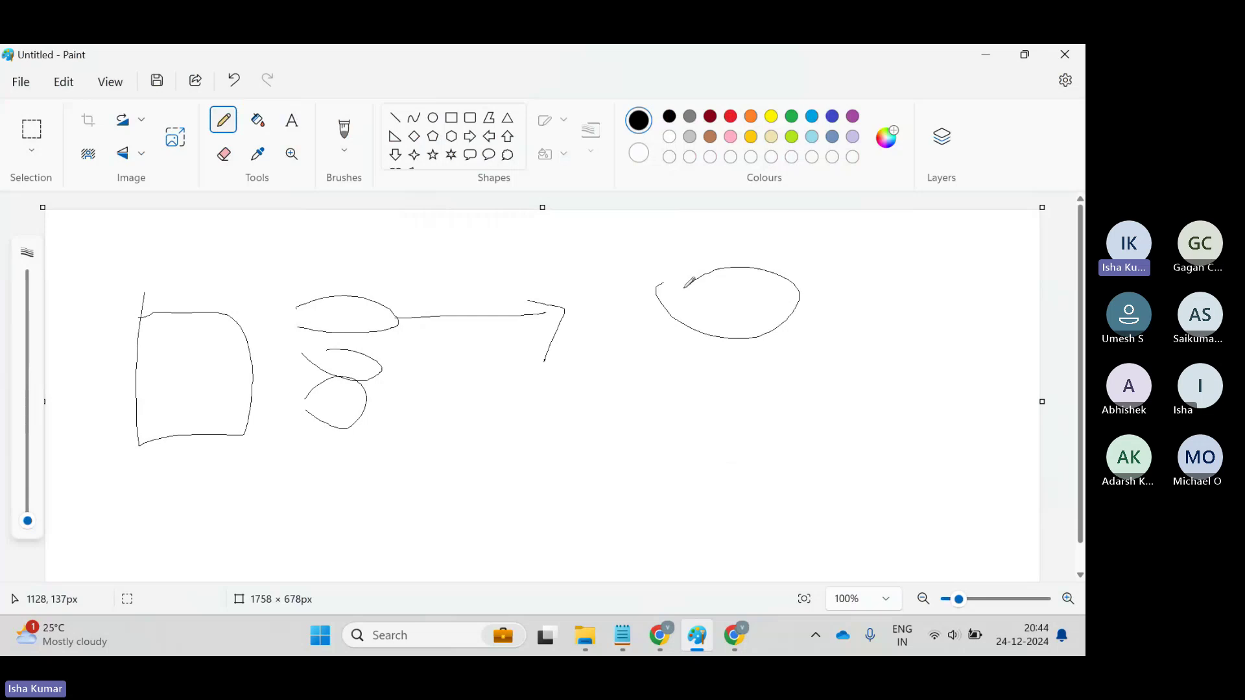
pyautogui.moveTo(719, 376); pyautogui.dragTo(722, 382)
pyautogui.moveTo(703, 458)
pyautogui.mouseDown()
pyautogui.moveTo(689, 478)
pyautogui.moveTo(703, 460)
pyautogui.mouseUp()
# - Label the upper large oval with the text "Requests" and place the text on the canvas
pyautogui.click(291, 120)
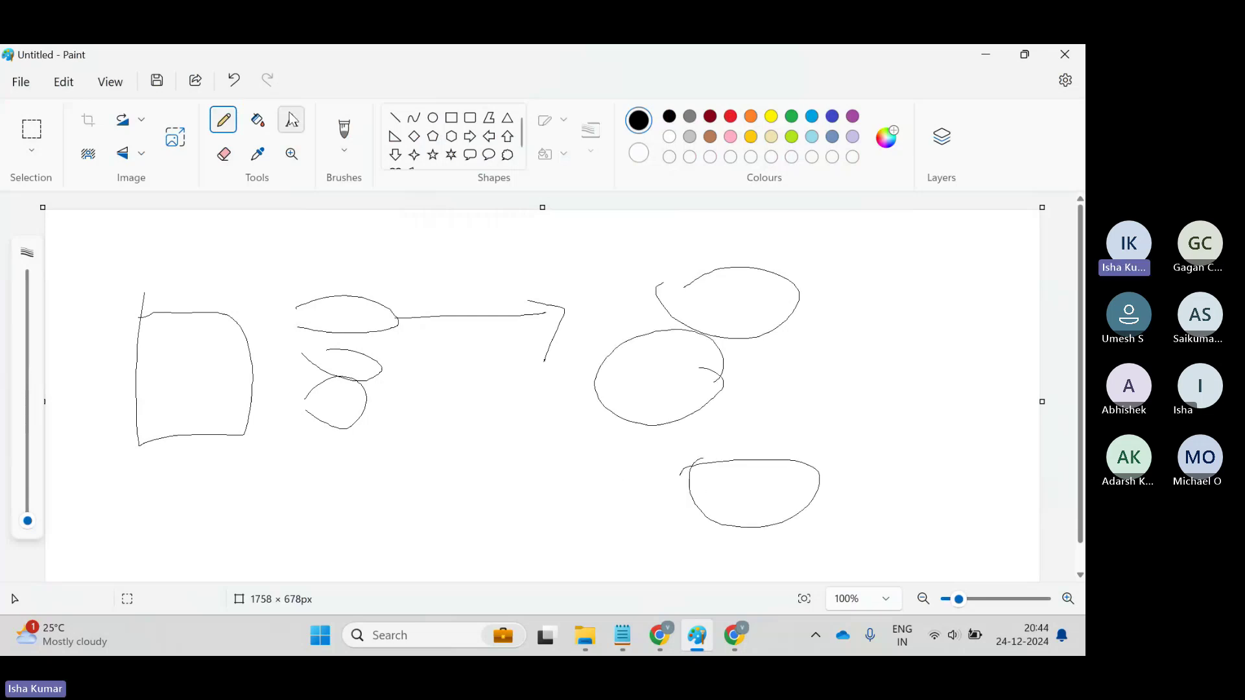
pyautogui.click(691, 291)
pyautogui.write('Requ')
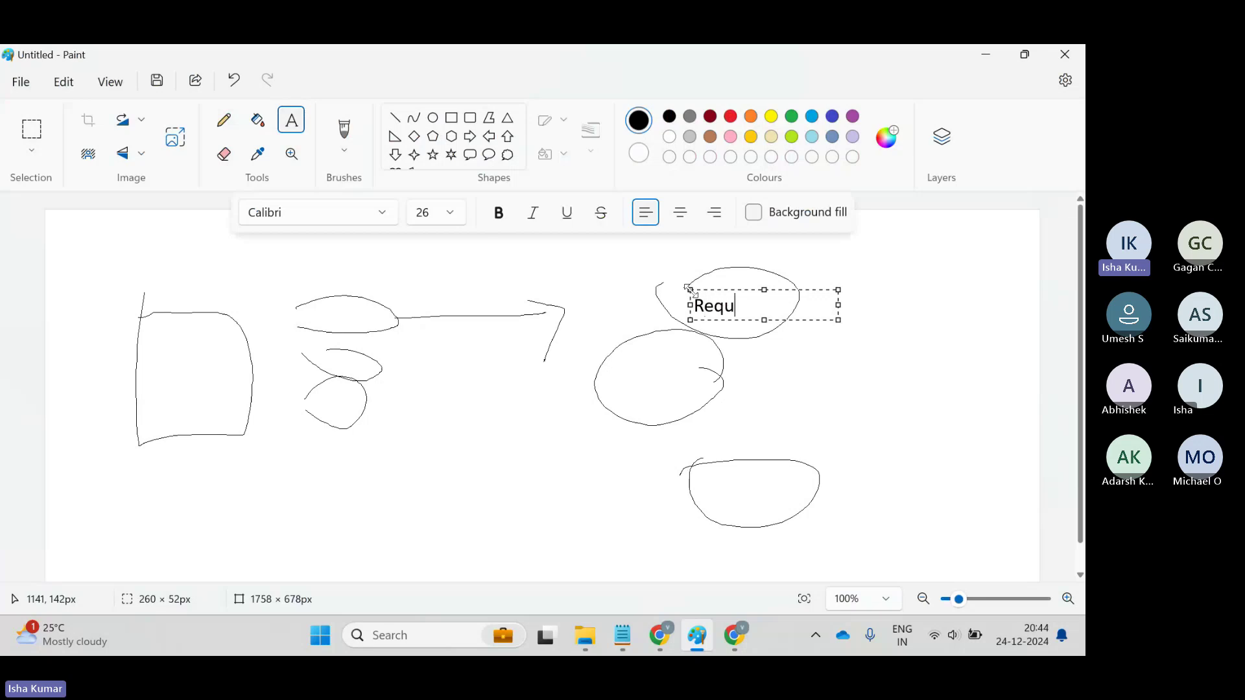
pyautogui.write('ests')
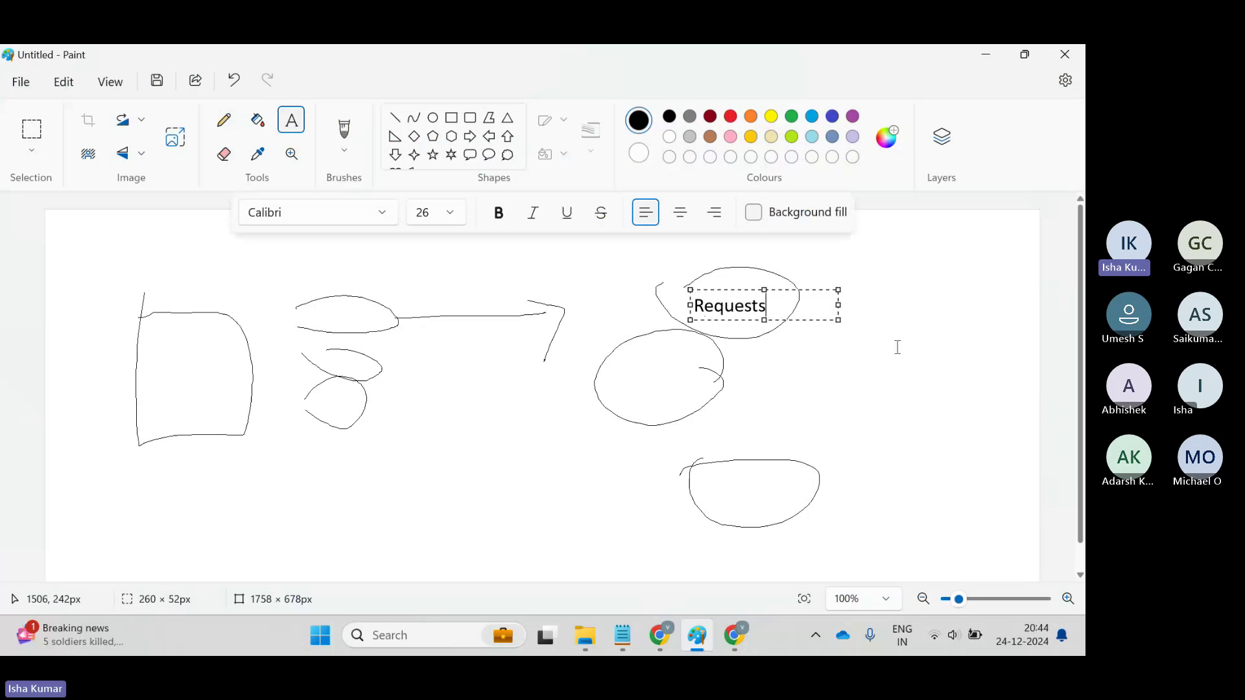
pyautogui.hotkey('alt', 'Tab')
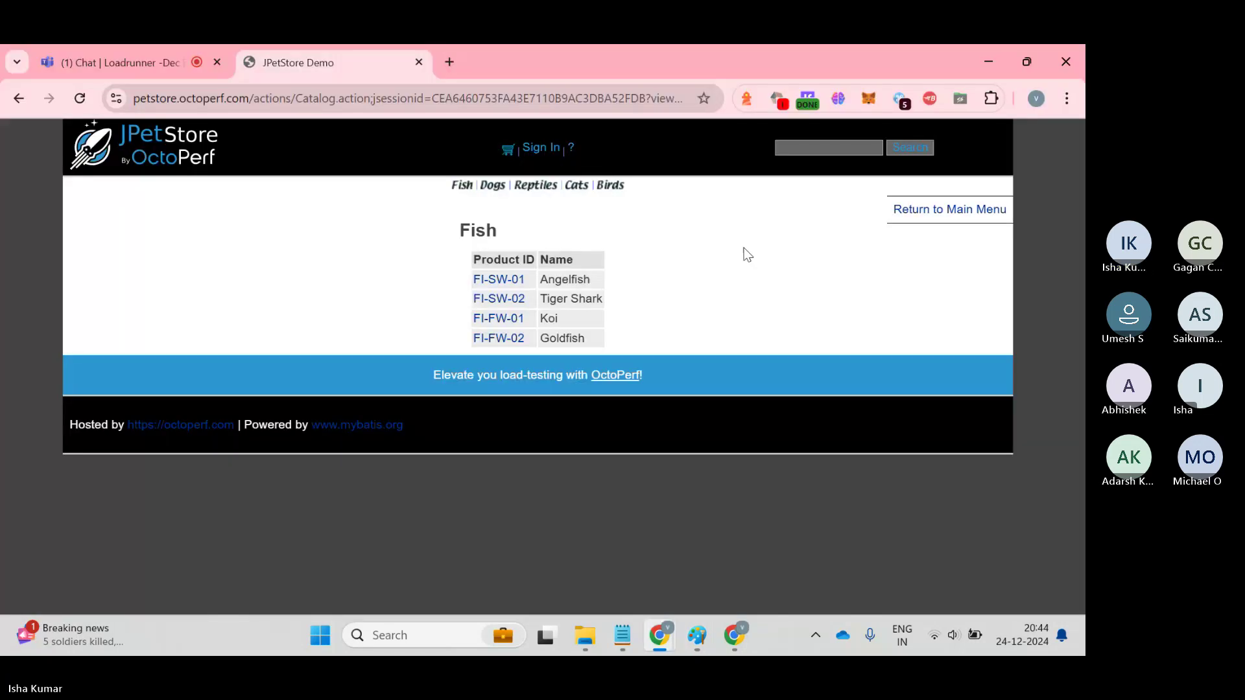
pyautogui.hotkey('alt', 'Tab')
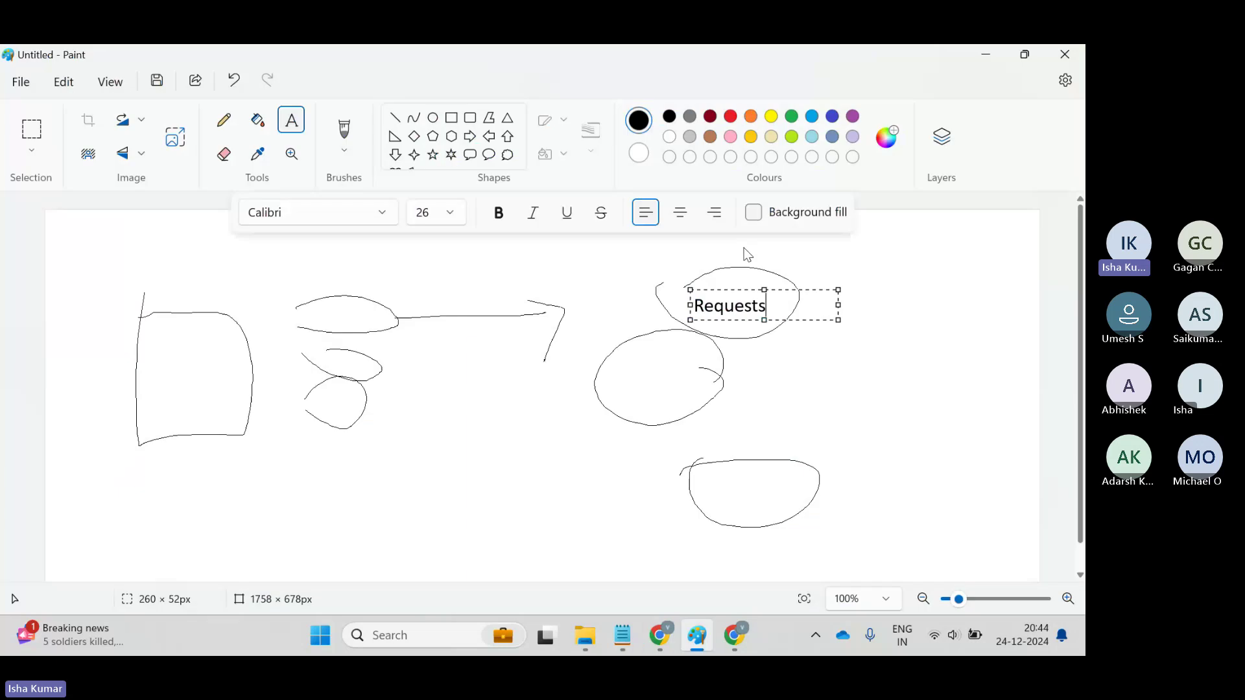
pyautogui.click(887, 385)
# - Switch to the Fish page's developer tools and inspect the headers of the logo-topbar.svg and jpetstore.css requests
pyautogui.hotkey('alt', 'Tab')
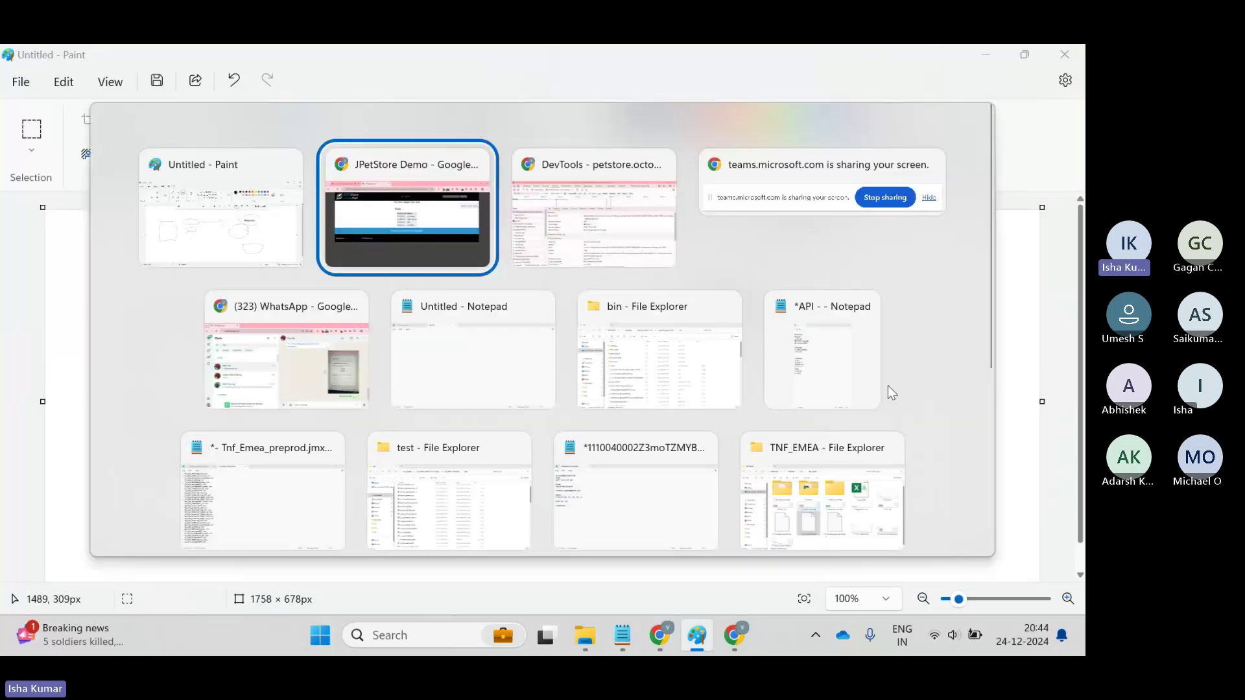
pyautogui.hotkey('alt', 'Tab')
pyautogui.moveTo(224, 270); pyautogui.dragTo(213, 232)
pyautogui.scroll(1, 118, 289)
pyautogui.click(107, 289)
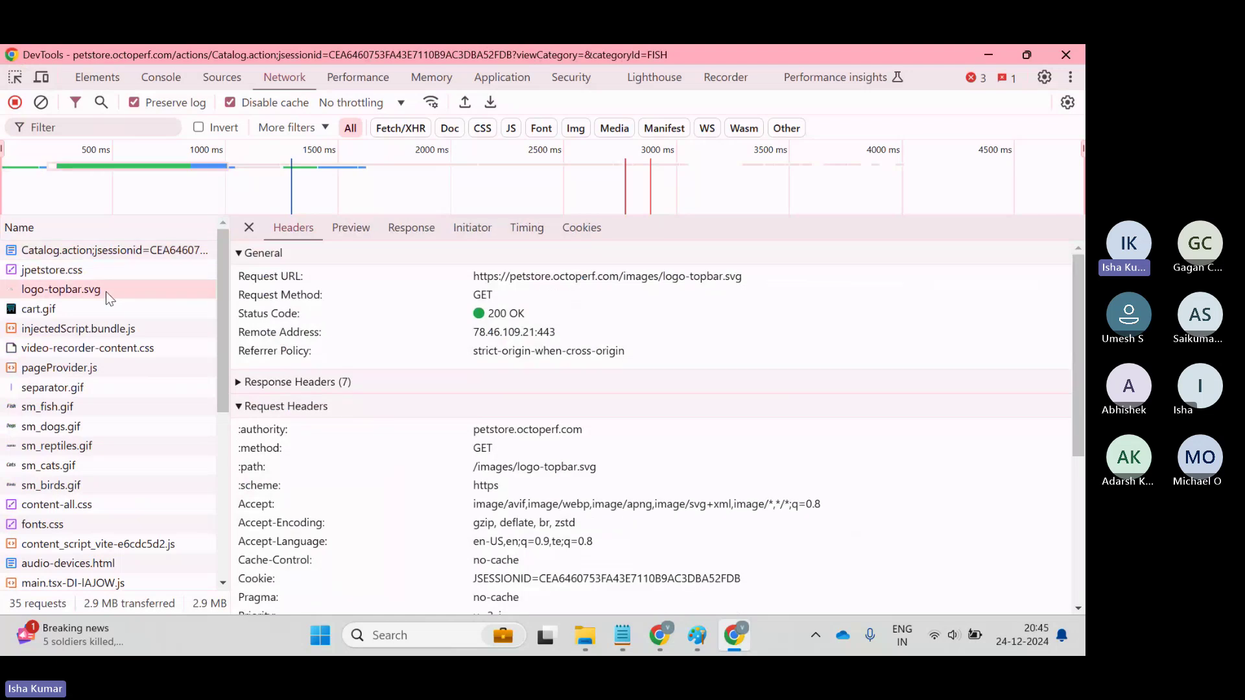
pyautogui.click(132, 273)
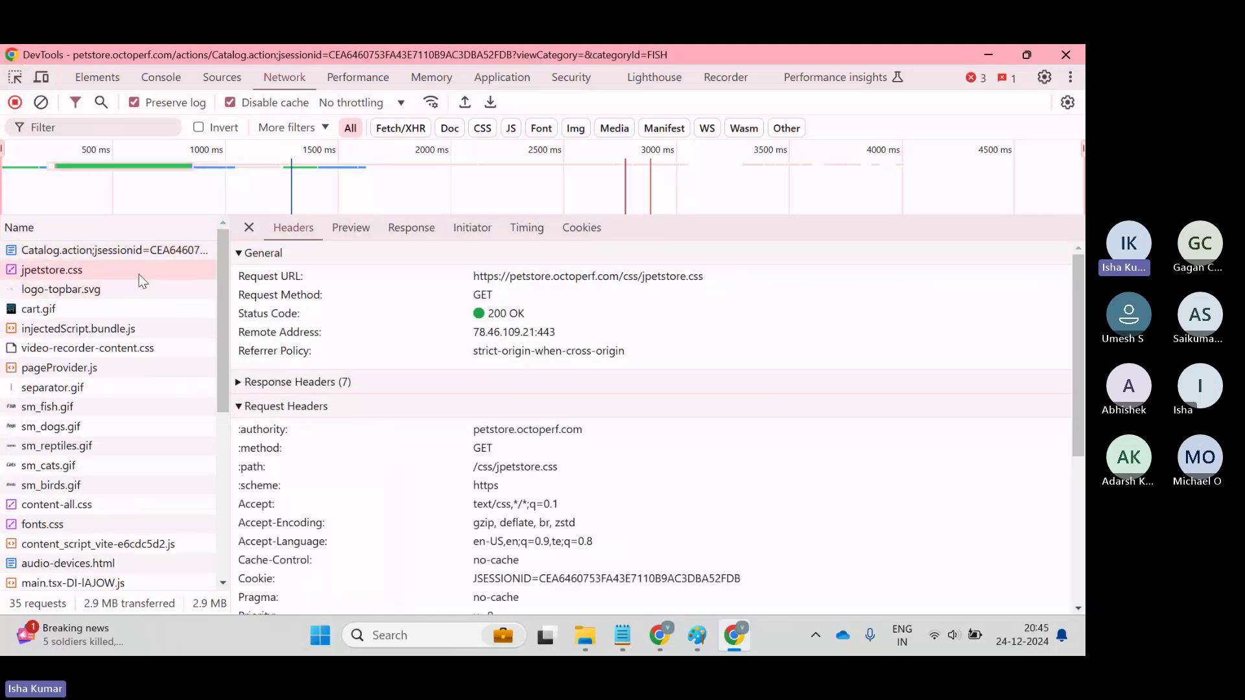
# - Examine the logo-OYJ34ERC.png requests near the end of the request list, including their image preview
pyautogui.moveTo(220, 298); pyautogui.dragTo(203, 495)
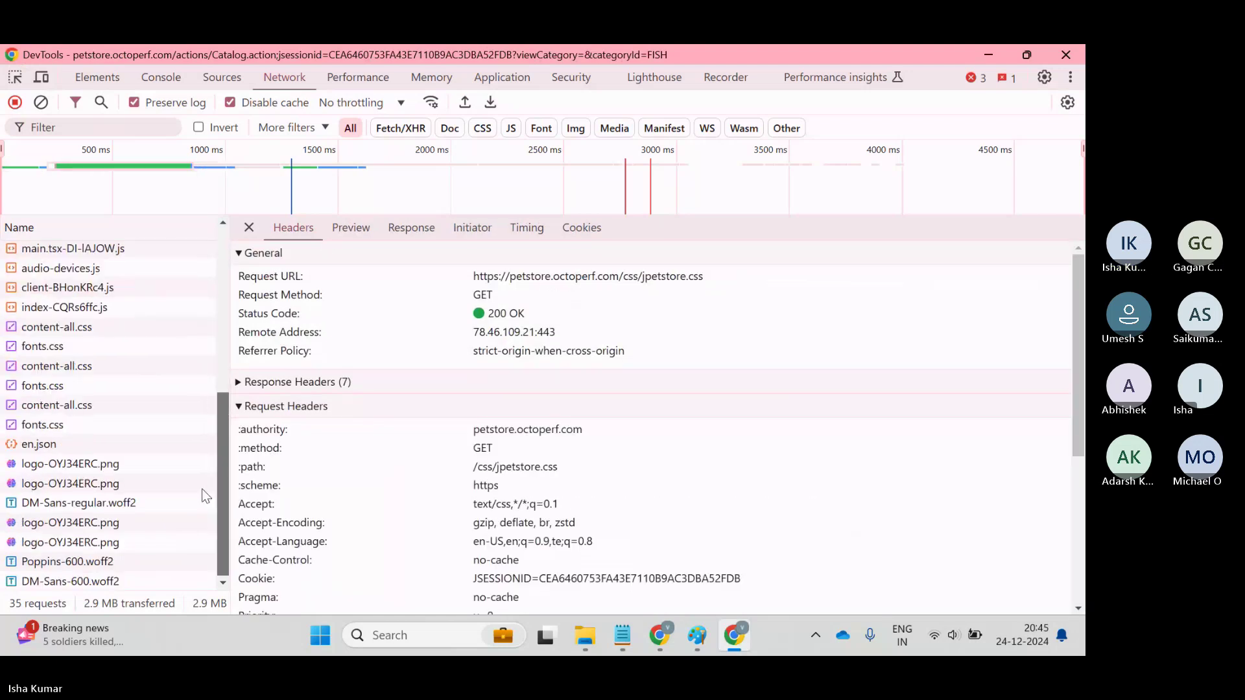
pyautogui.click(131, 422)
pyautogui.click(150, 471)
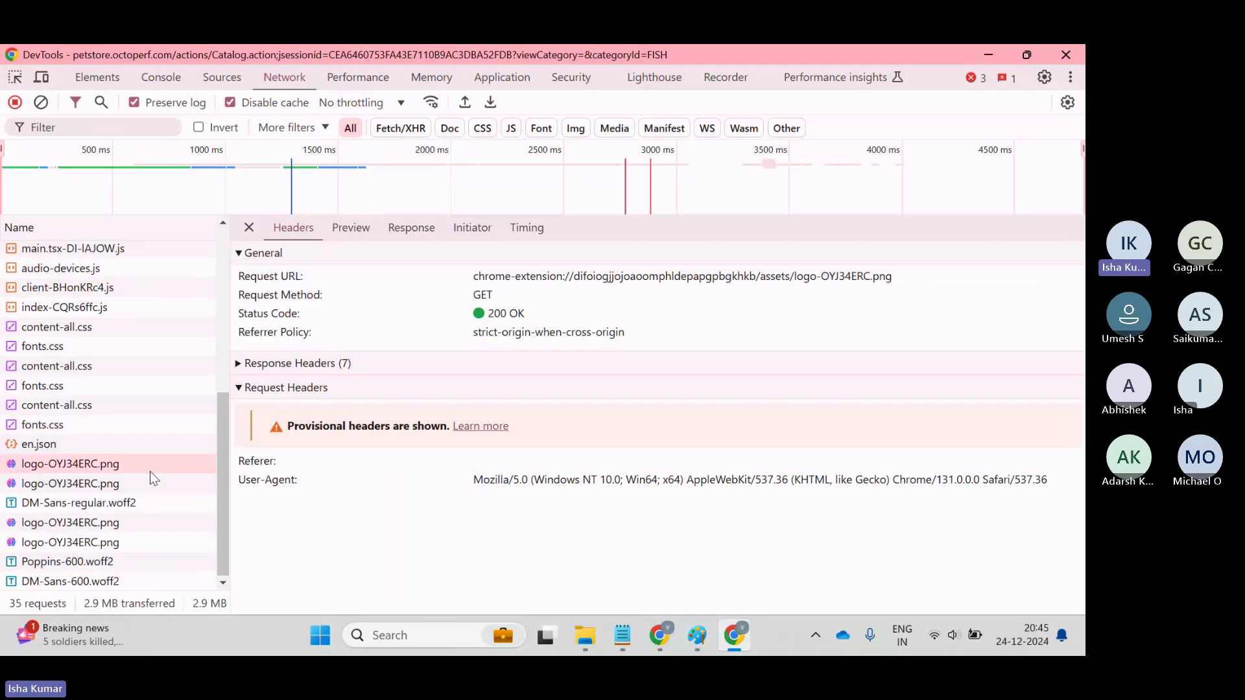
pyautogui.click(365, 226)
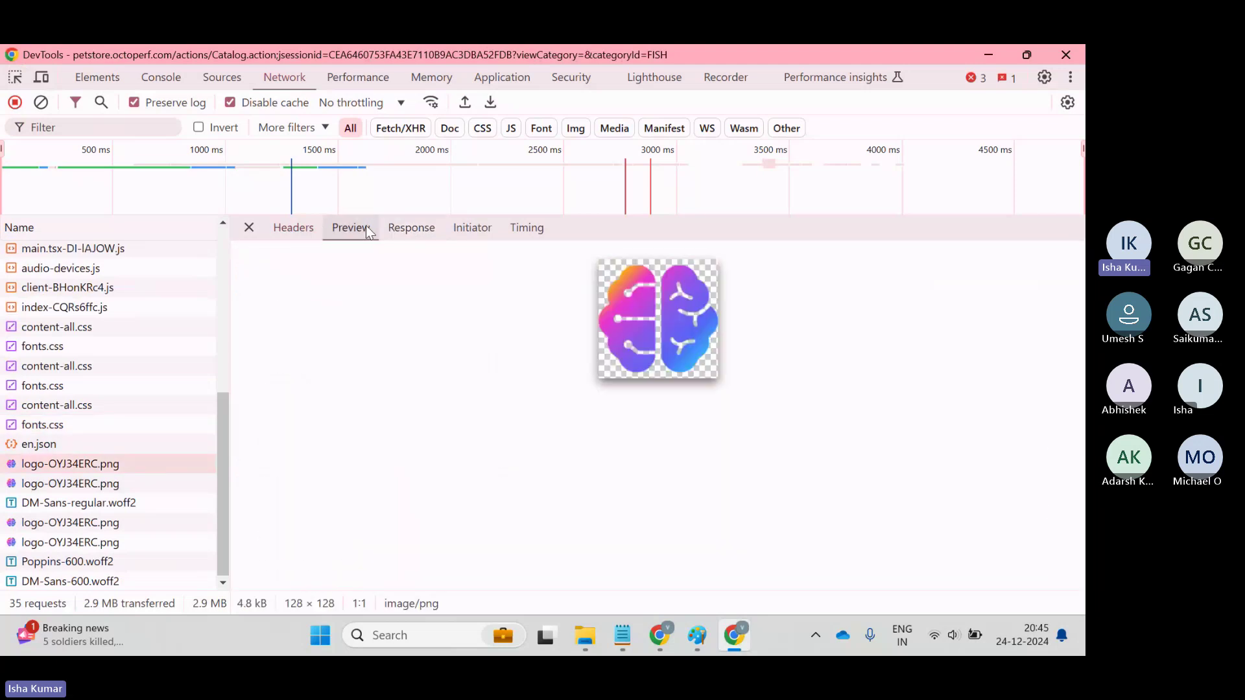
pyautogui.click(113, 526)
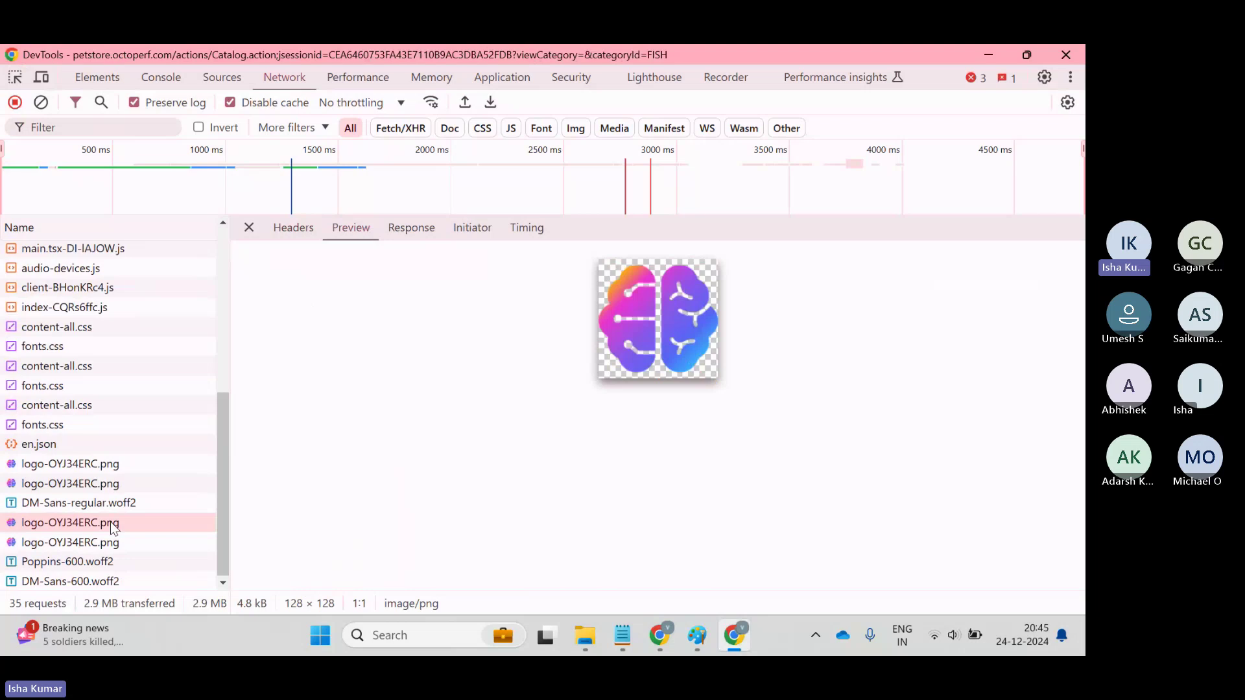
# - Filter the network log to Doc requests and view the headers of the Catalog.action request
pyautogui.click(409, 133)
pyautogui.click(450, 128)
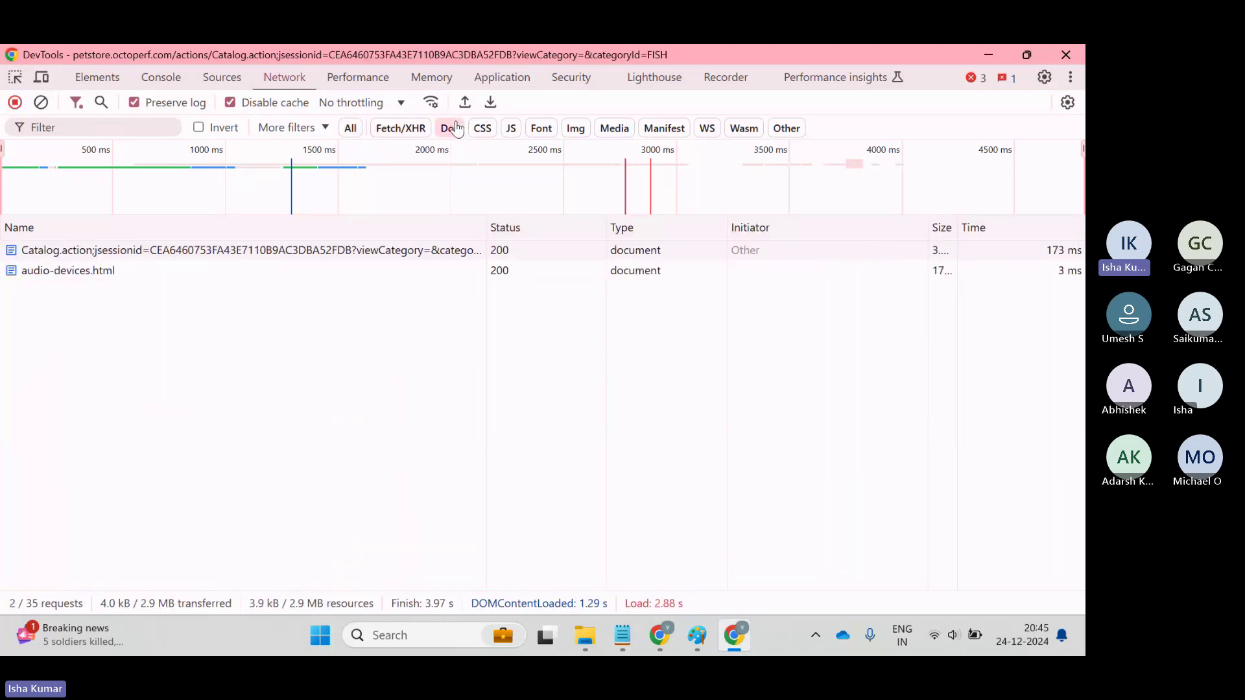
pyautogui.click(228, 250)
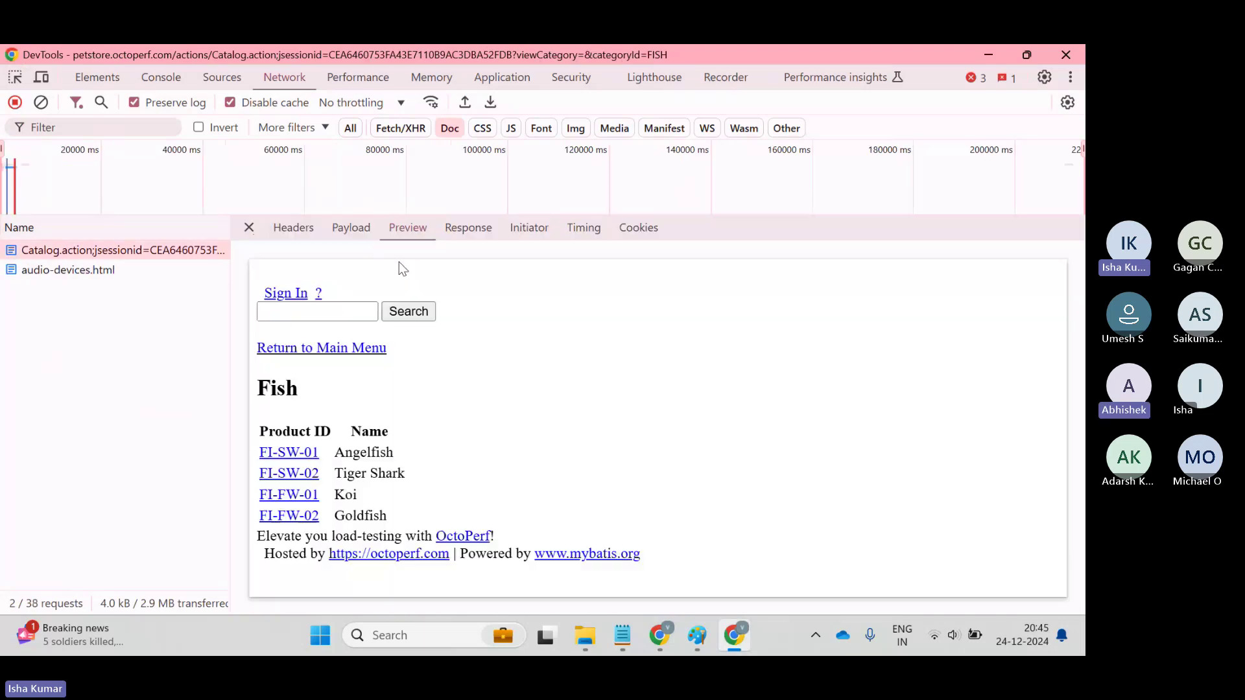
pyautogui.click(340, 236)
pyautogui.click(306, 236)
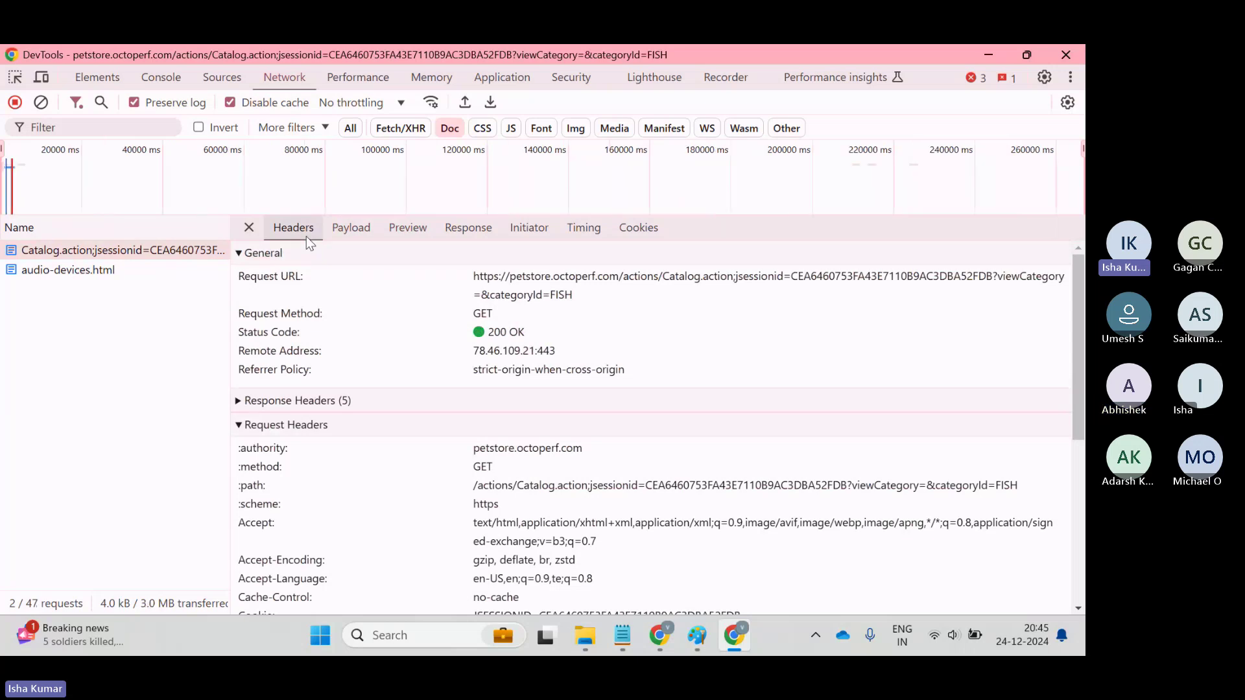
# - Return to Paint and start a new blank canvas without saving the Requests sketch
pyautogui.hotkey('alt', 'Tab')
pyautogui.hotkey('alt', 'Tab')
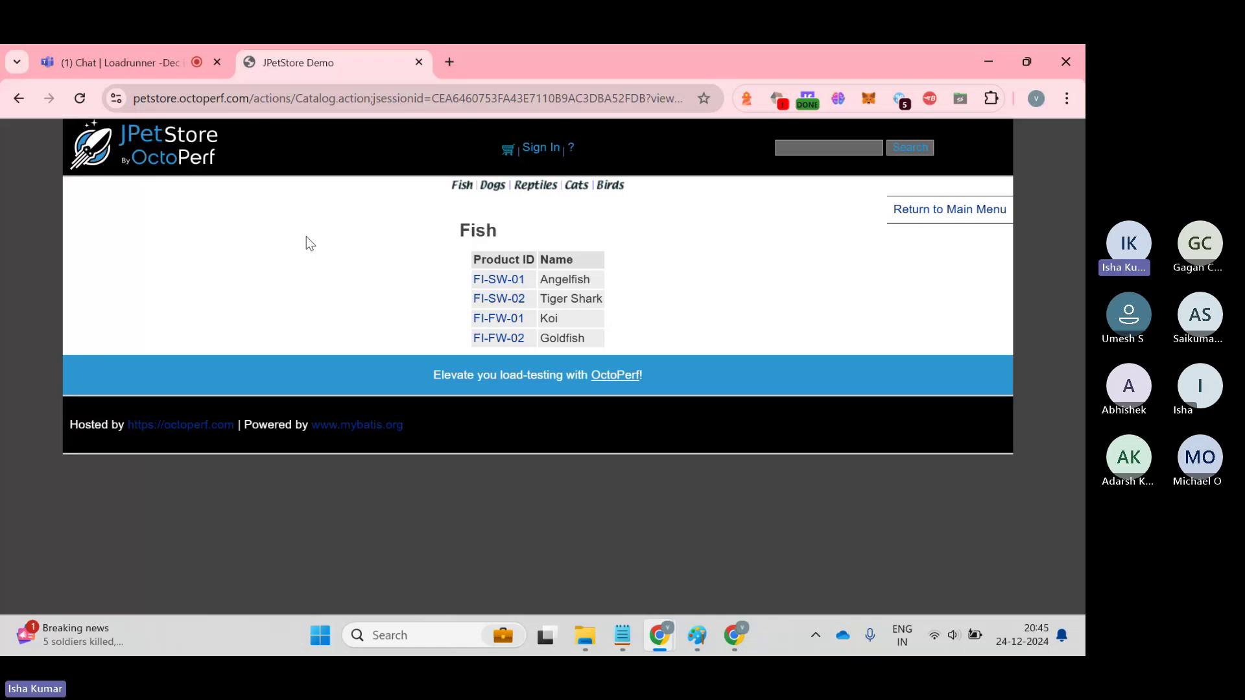
pyautogui.hotkey('alt', 'Tab')
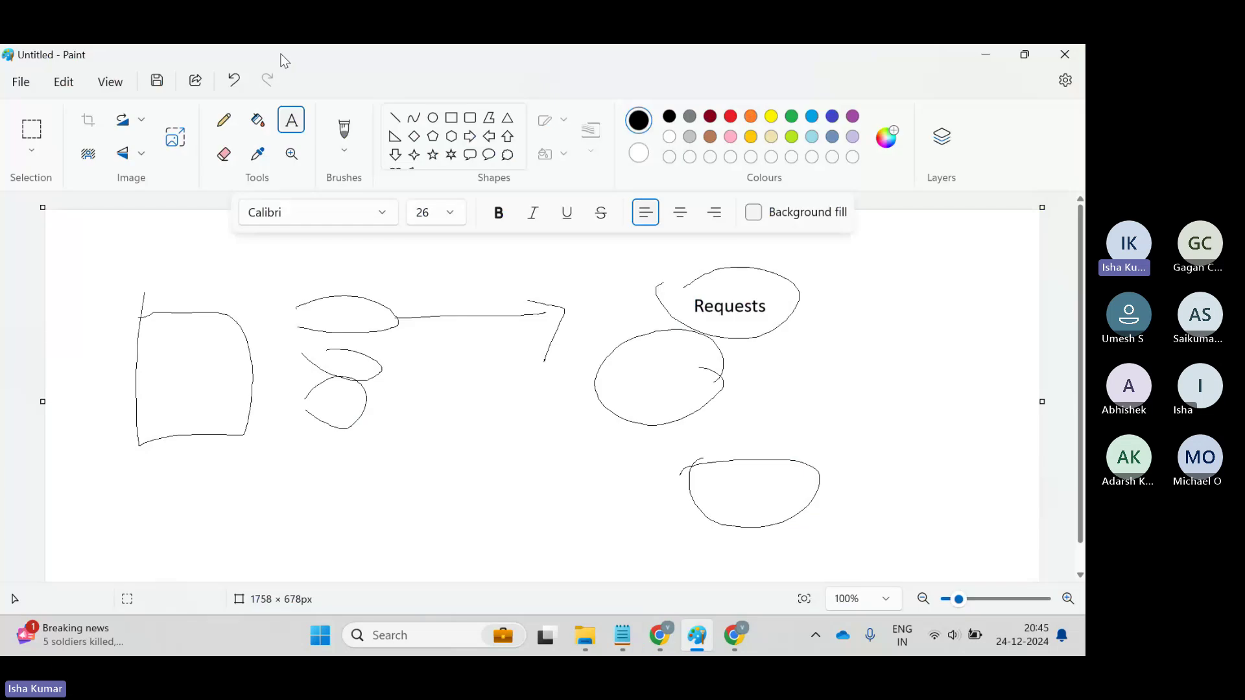
pyautogui.click(20, 81)
pyautogui.click(67, 116)
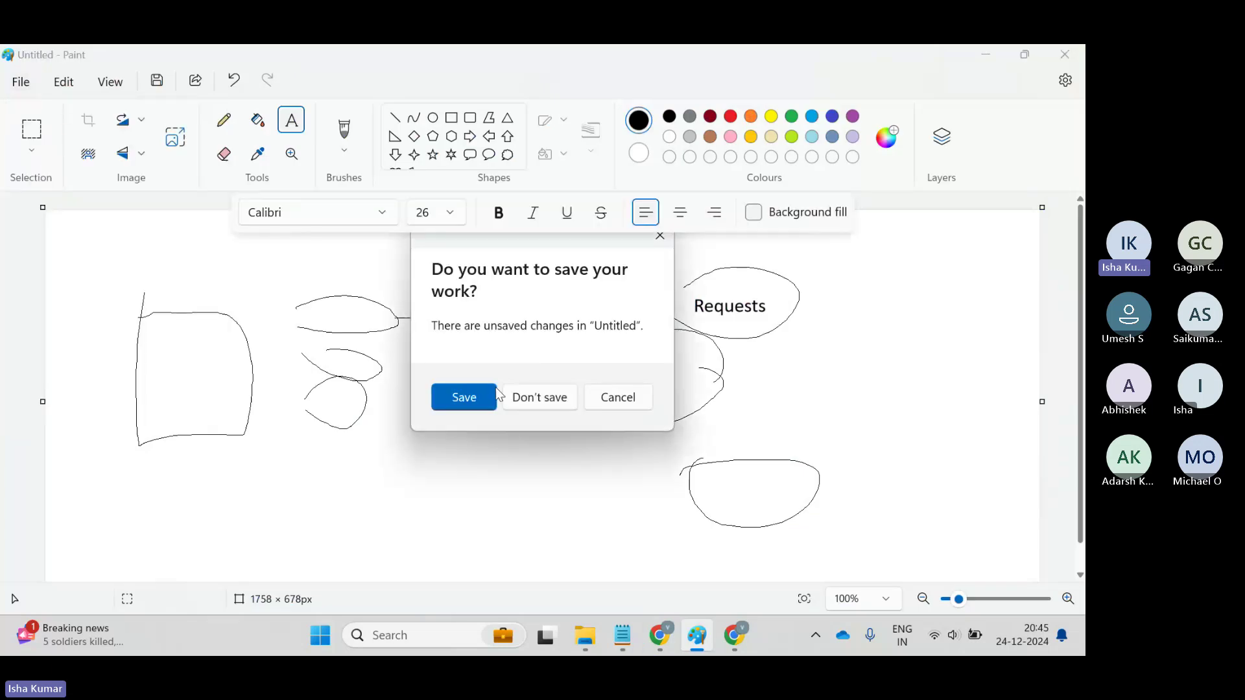
pyautogui.click(537, 398)
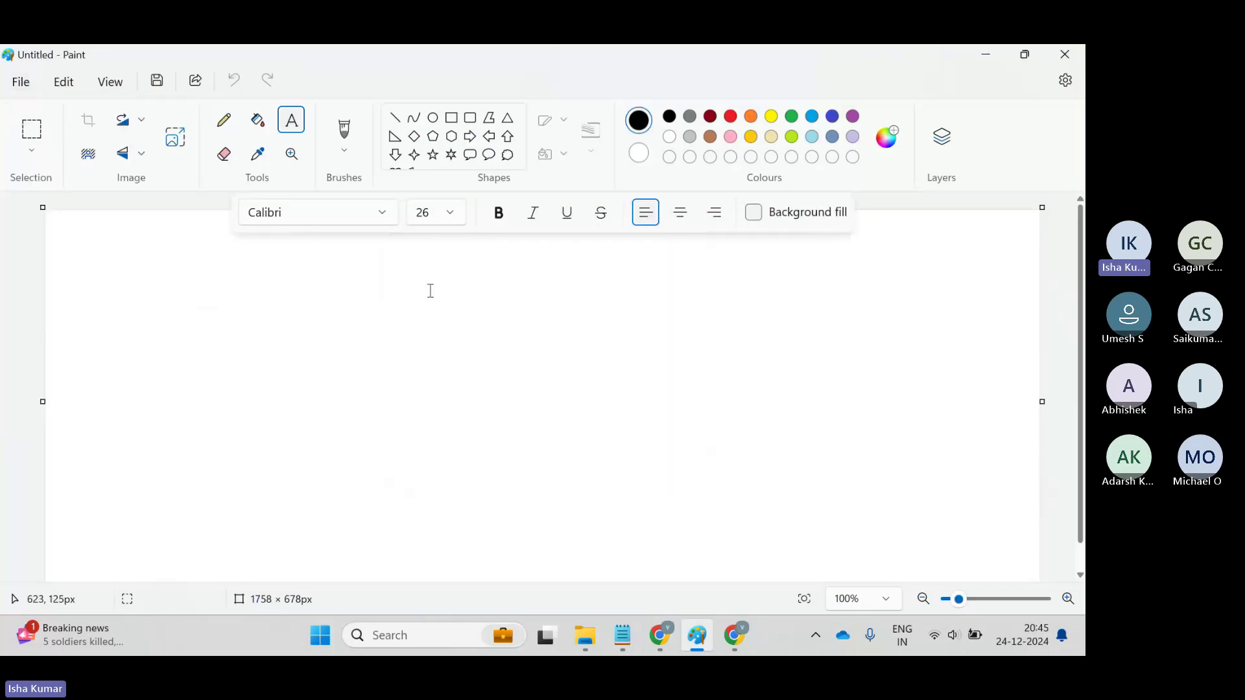
# - Add the text "1000" near the upper middle of the blank canvas
pyautogui.click(459, 287)
pyautogui.write('1')
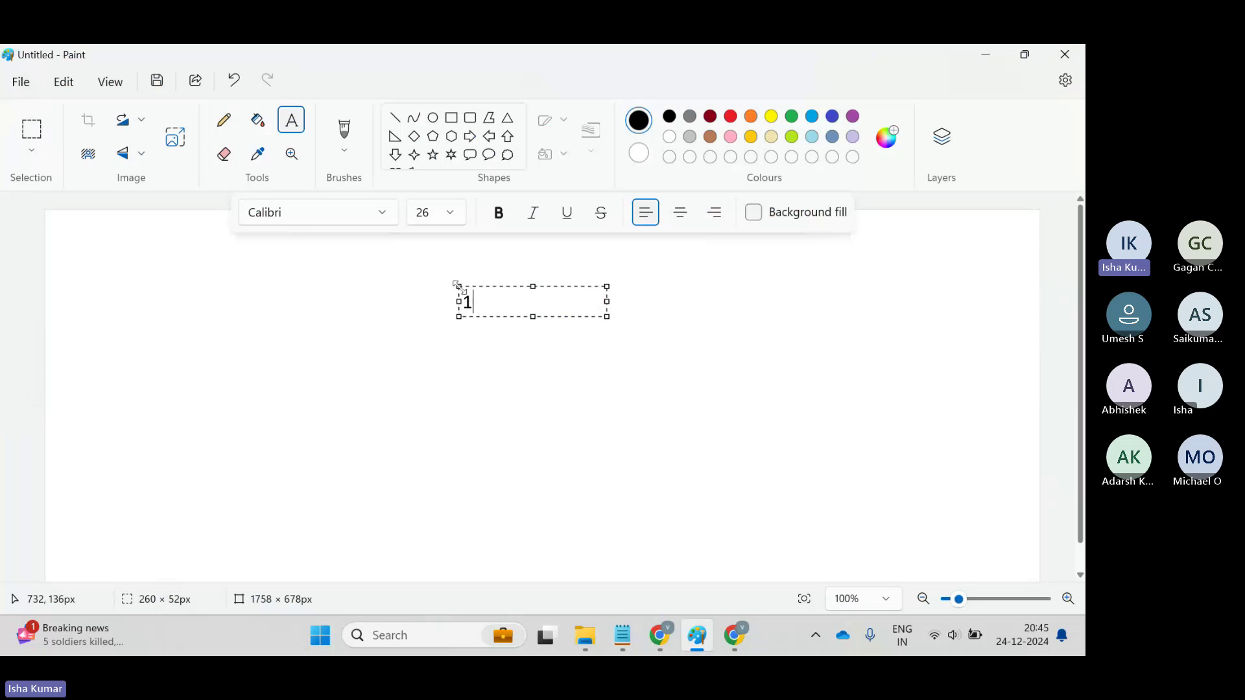
pyautogui.write('000')
pyautogui.click(466, 342)
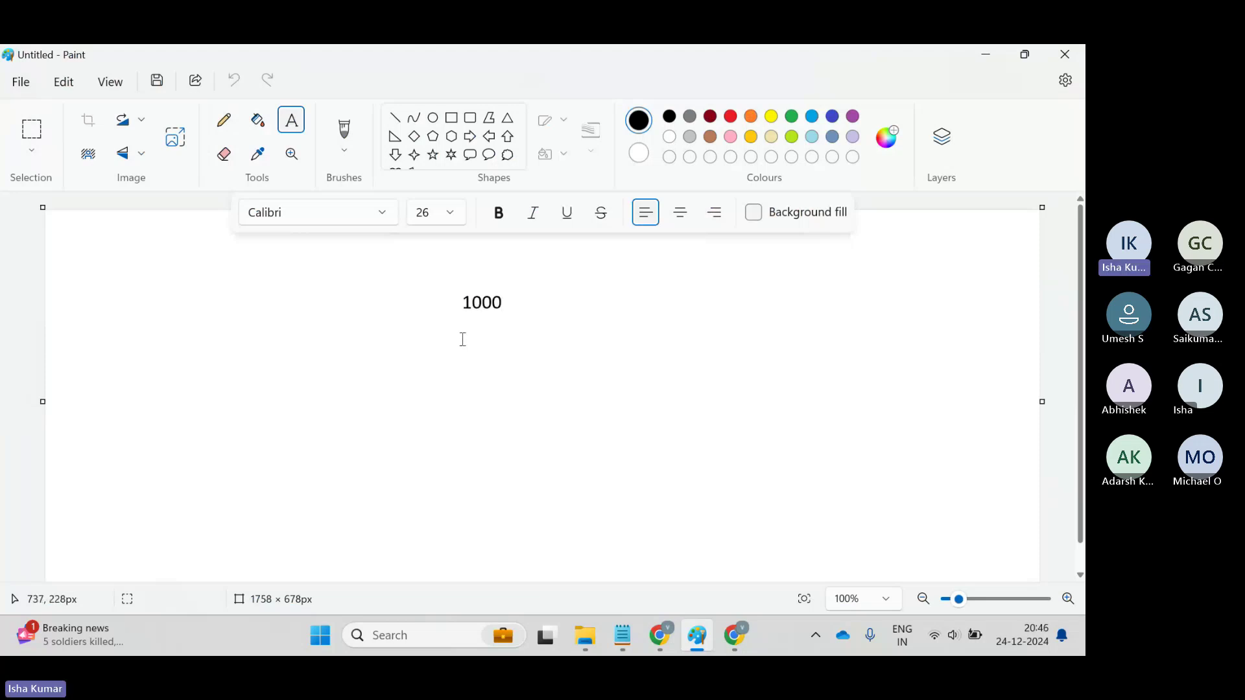
# - Write "25 -30" below the 1000 and draw a freehand pencil circle around both figures
pyautogui.hotkey('alt', 'Tab')
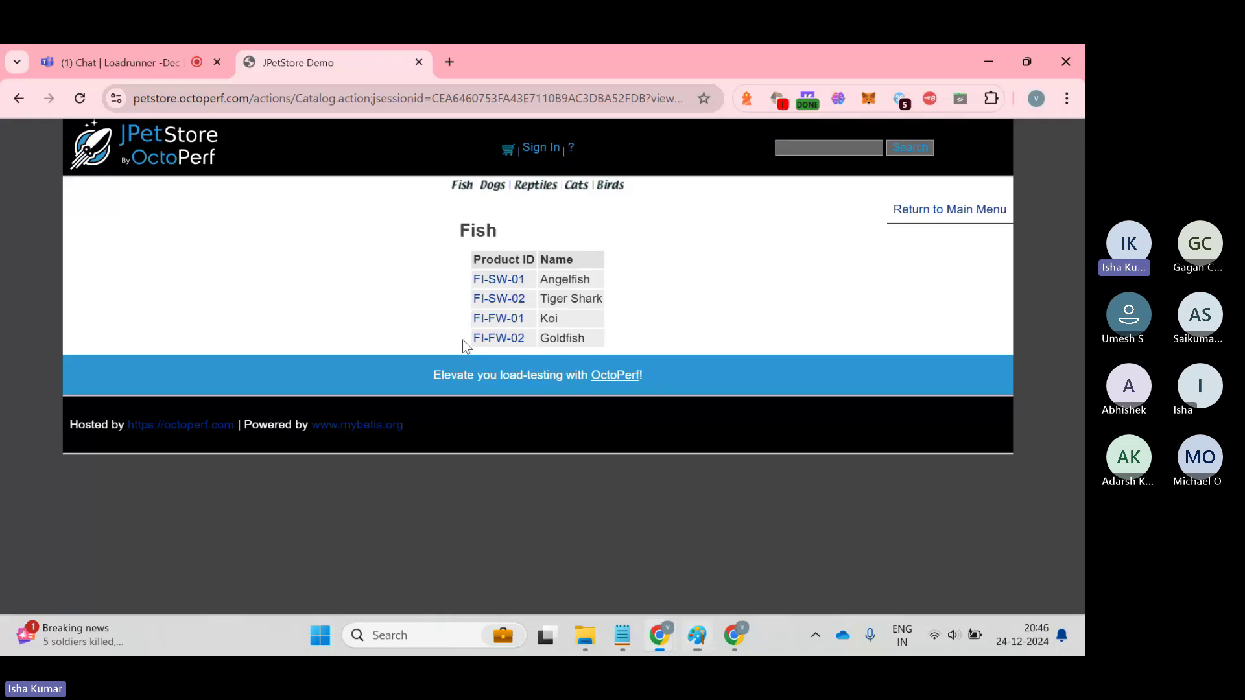
pyautogui.hotkey('alt', 'Tab')
pyautogui.click(462, 338)
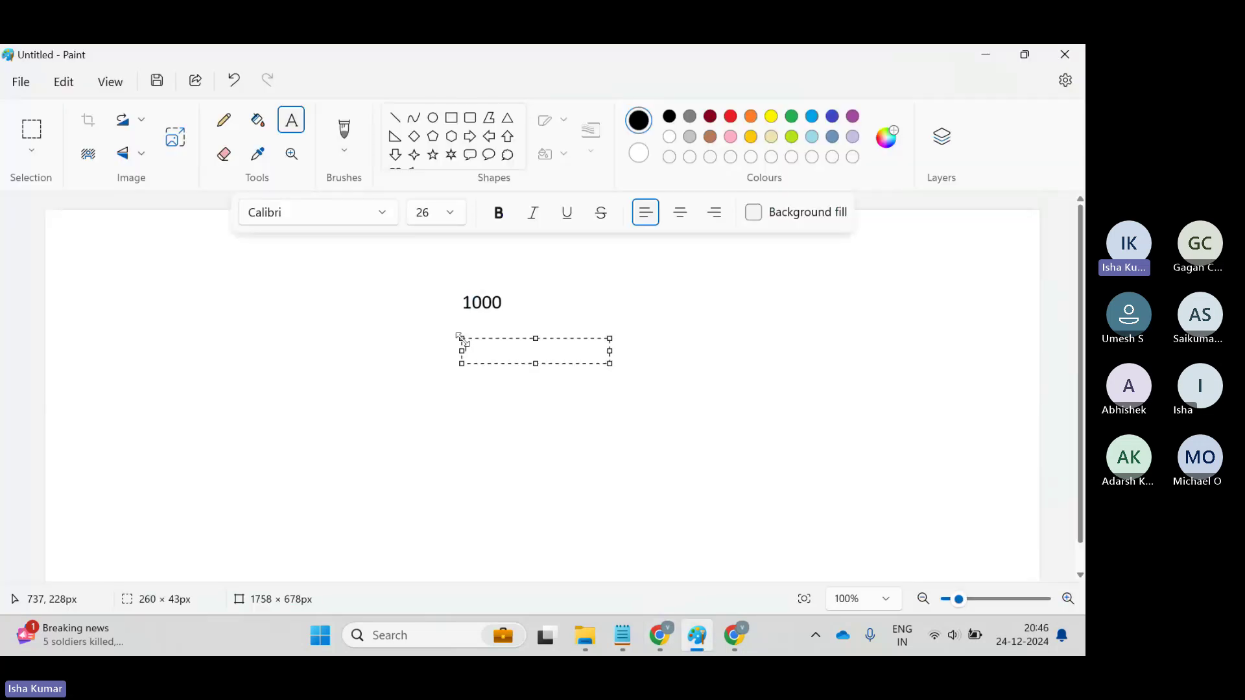
pyautogui.write('25 -30')
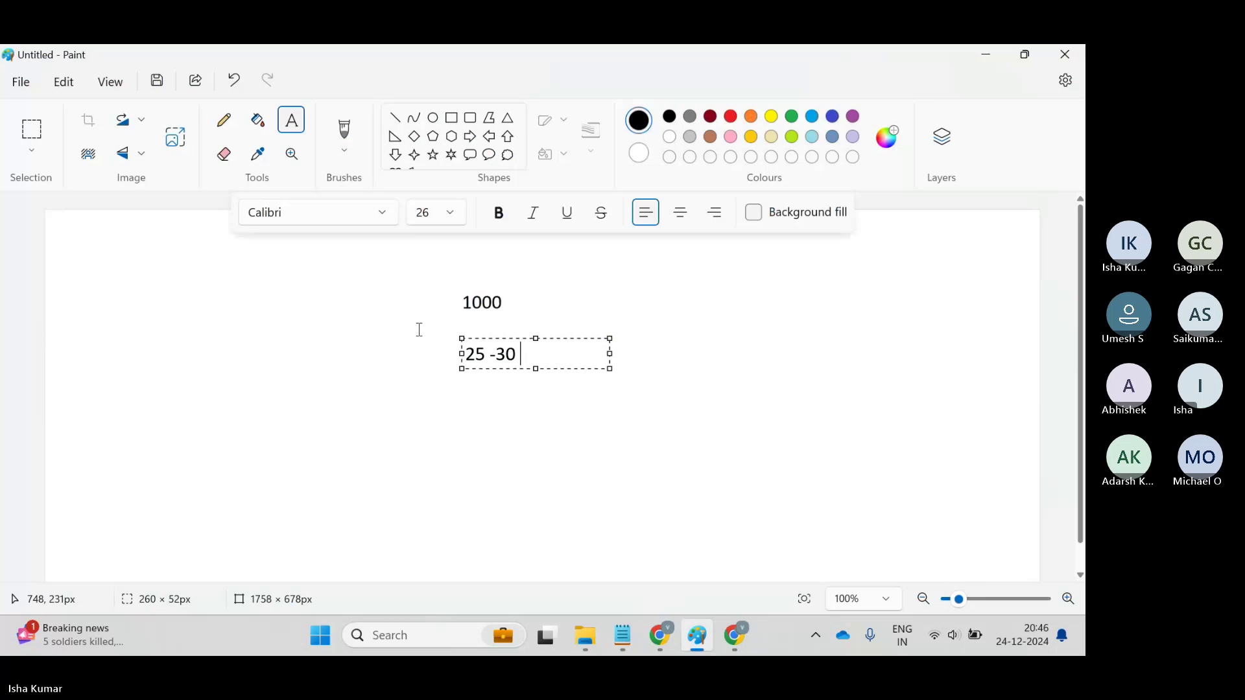
pyautogui.click(319, 305)
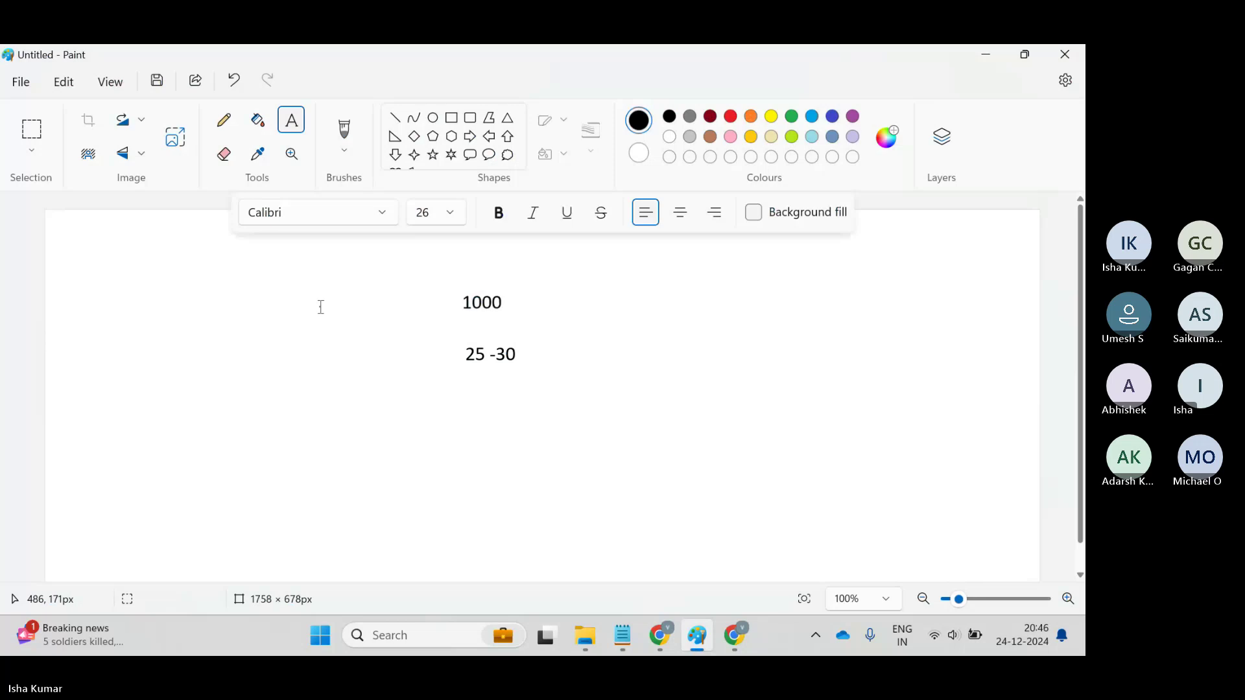
pyautogui.click(223, 120)
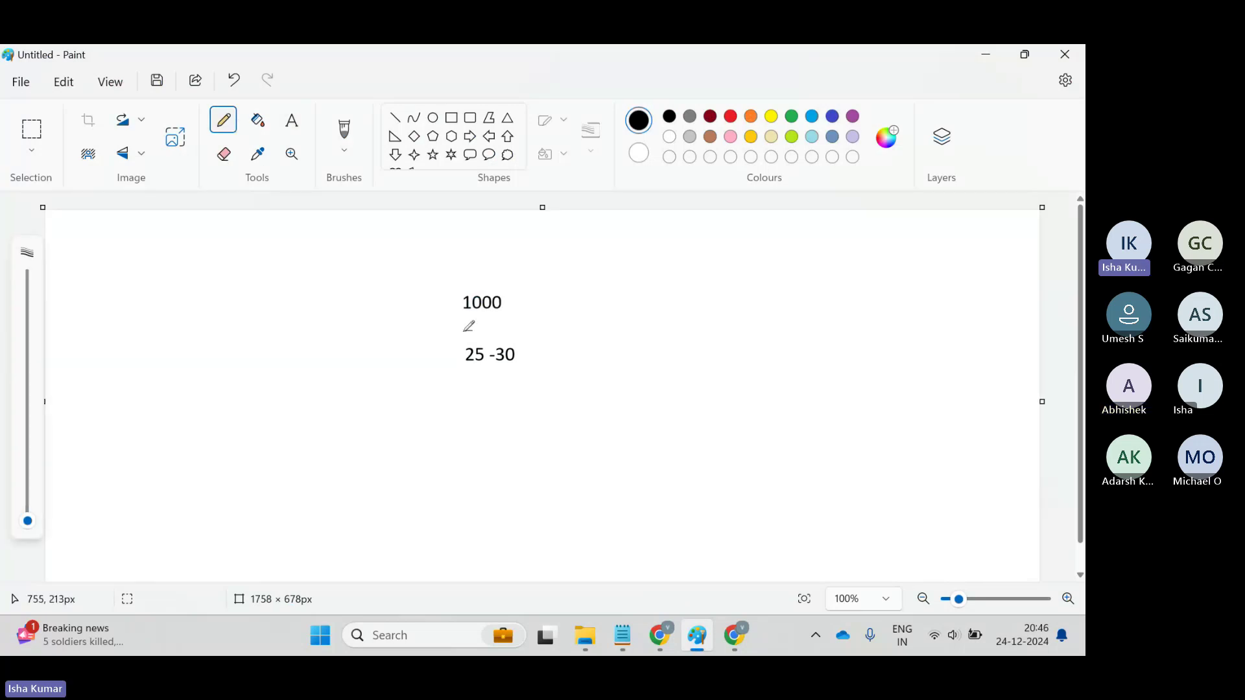
pyautogui.moveTo(472, 331)
pyautogui.mouseDown()
pyautogui.moveTo(570, 356)
pyautogui.moveTo(440, 318)
pyautogui.moveTo(462, 356)
pyautogui.mouseUp()
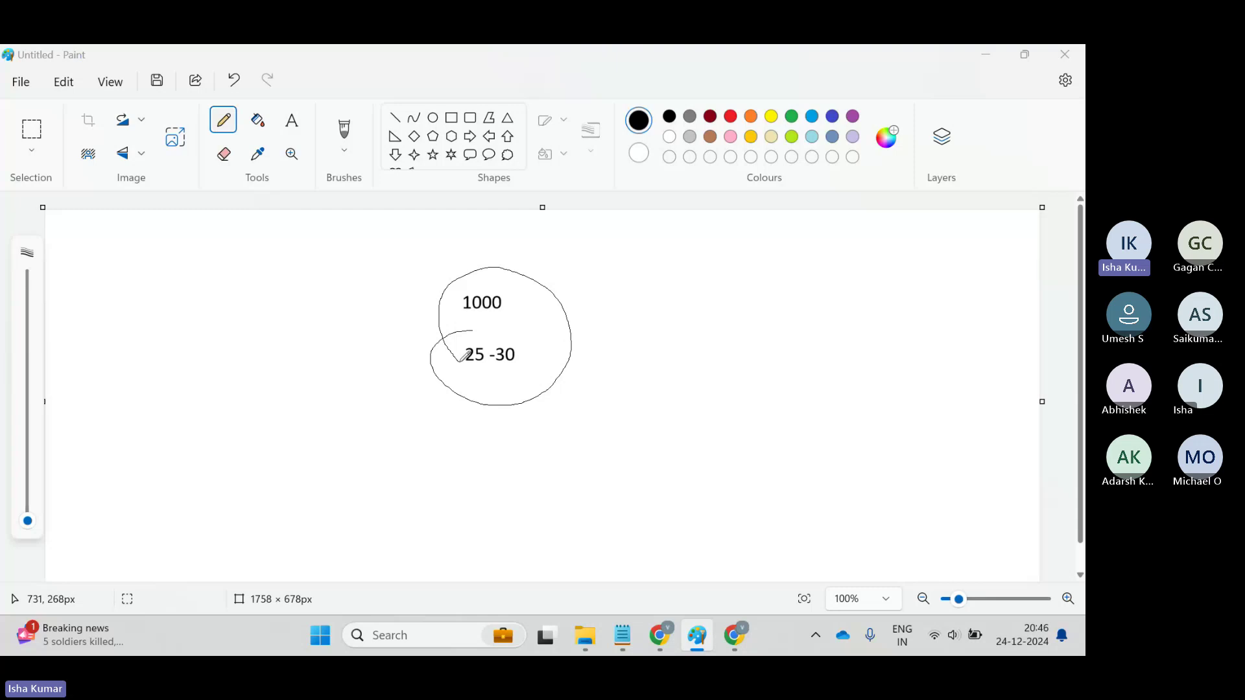
# - Switch to Chrome DevTools and view the local performance metrics, the layout shifts and the Performance insights page
pyautogui.hotkey('alt', 'Tab')
pyautogui.hotkey('alt', 'Tab')
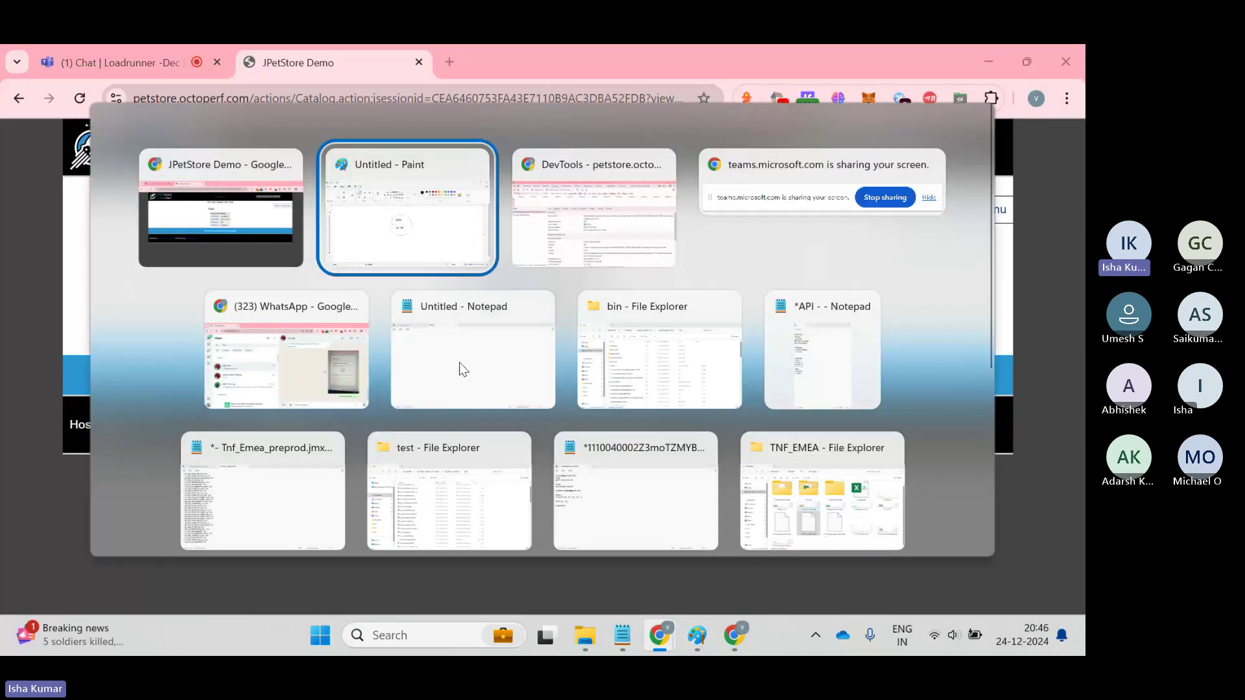
pyautogui.hotkey('alt', 'Tab')
pyautogui.click(375, 77)
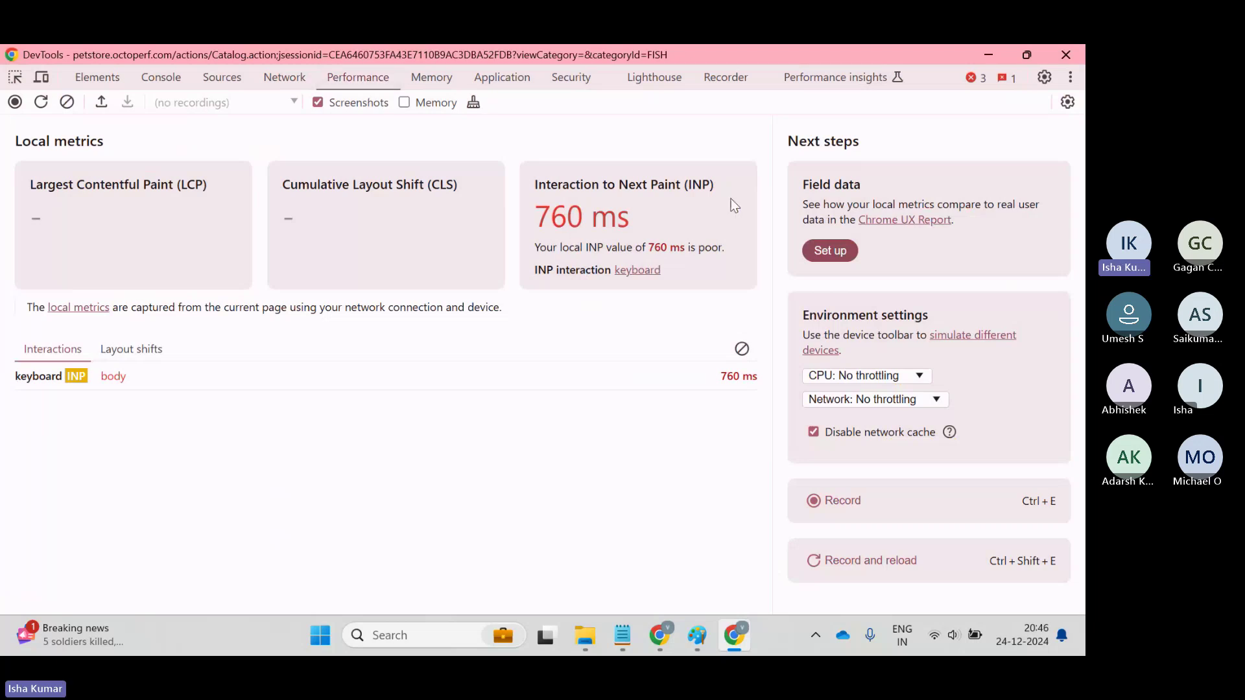
pyautogui.click(132, 347)
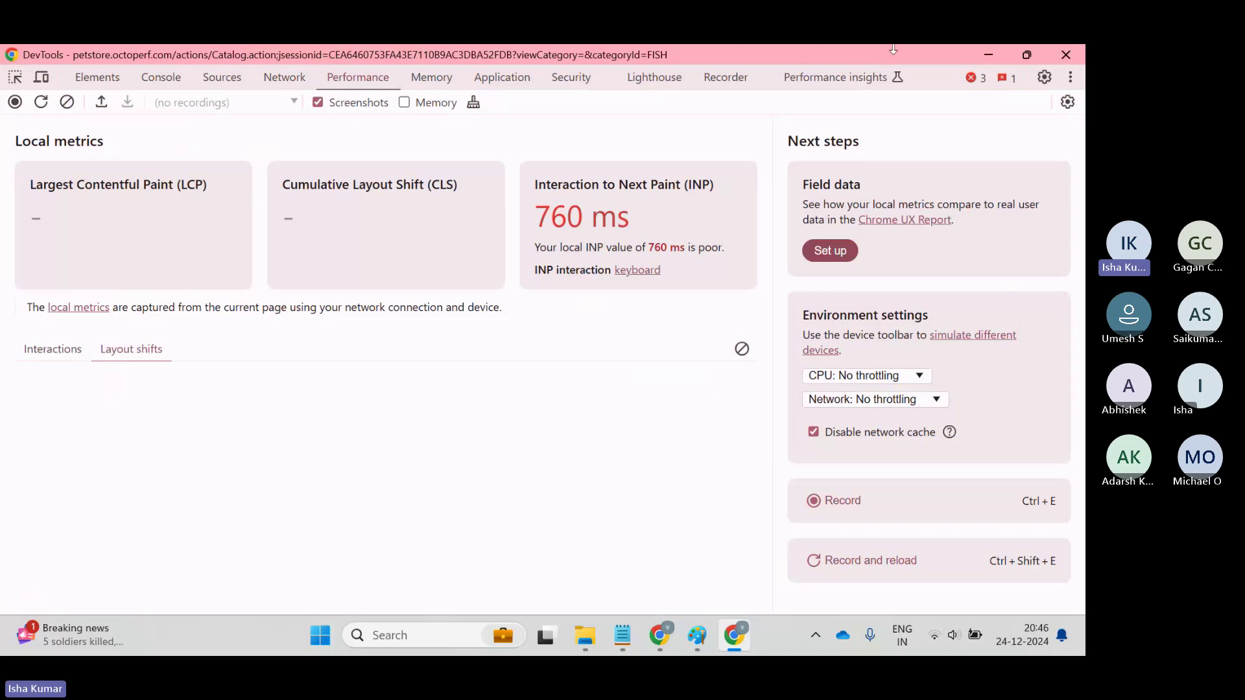
pyautogui.click(839, 76)
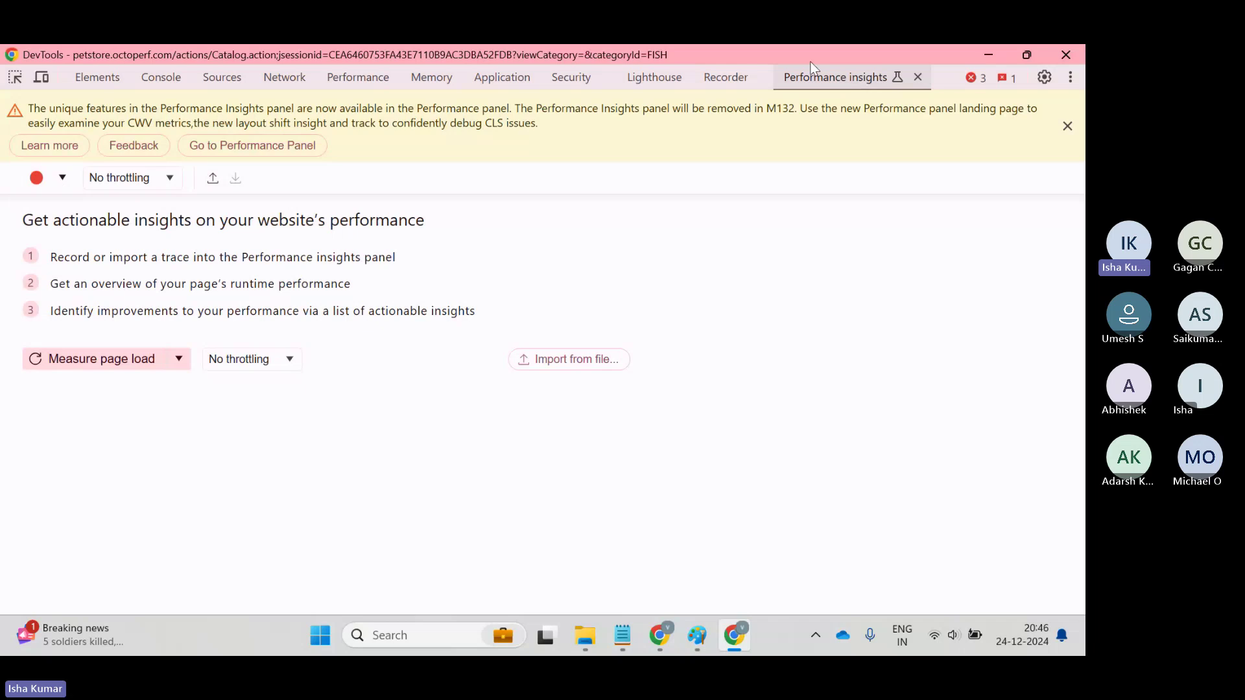
# - Open the Angelfish product FI-SW-01 from the JPetStore Fish list, and return to DevTools
pyautogui.hotkey('alt', 'Tab')
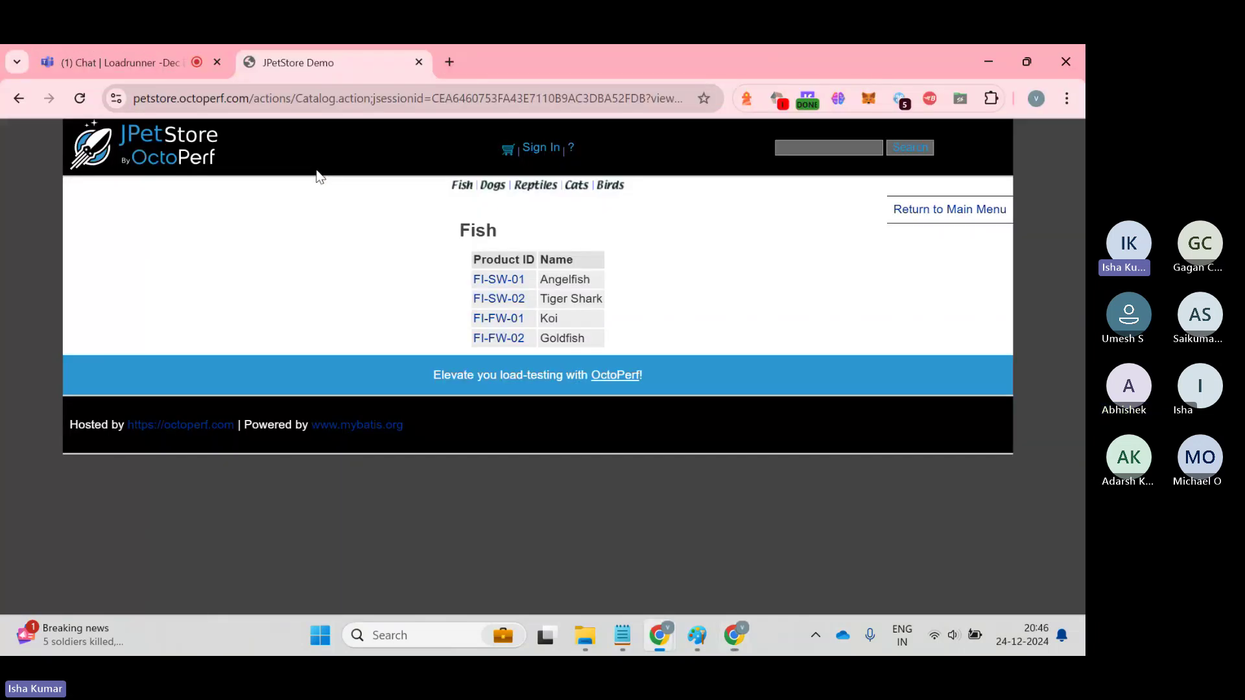
pyautogui.click(498, 279)
pyautogui.hotkey('alt', 'Tab')
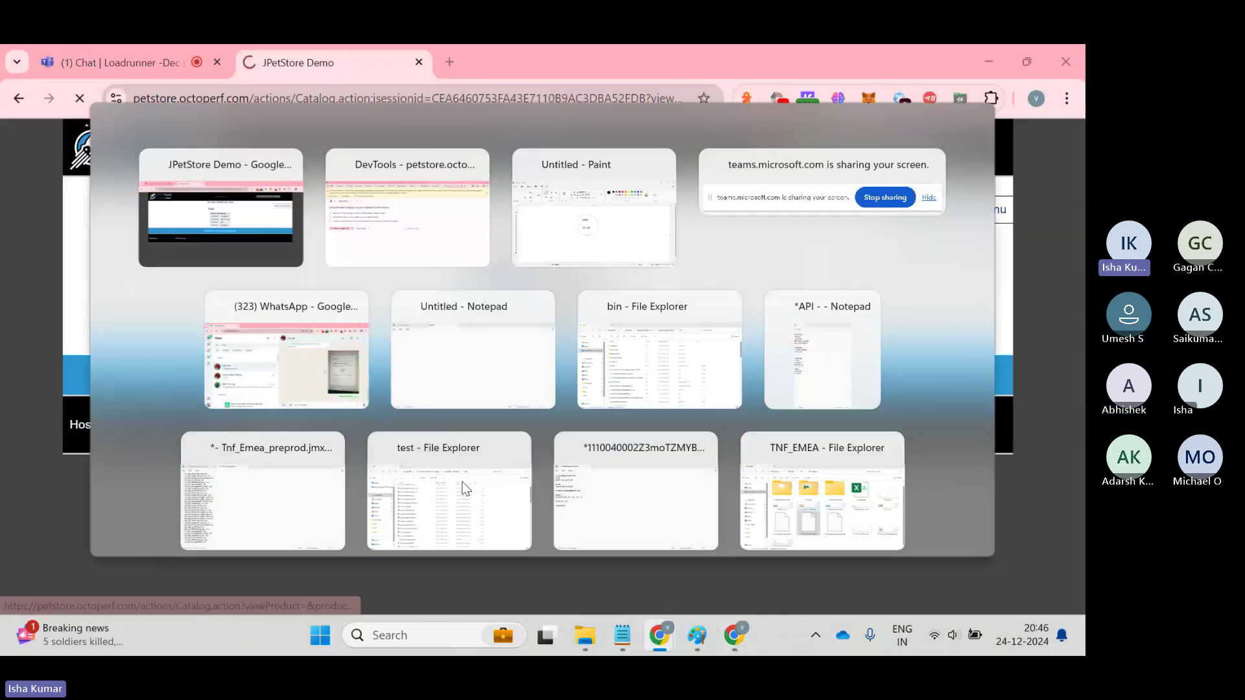
pyautogui.hotkey('alt', 'Tab')
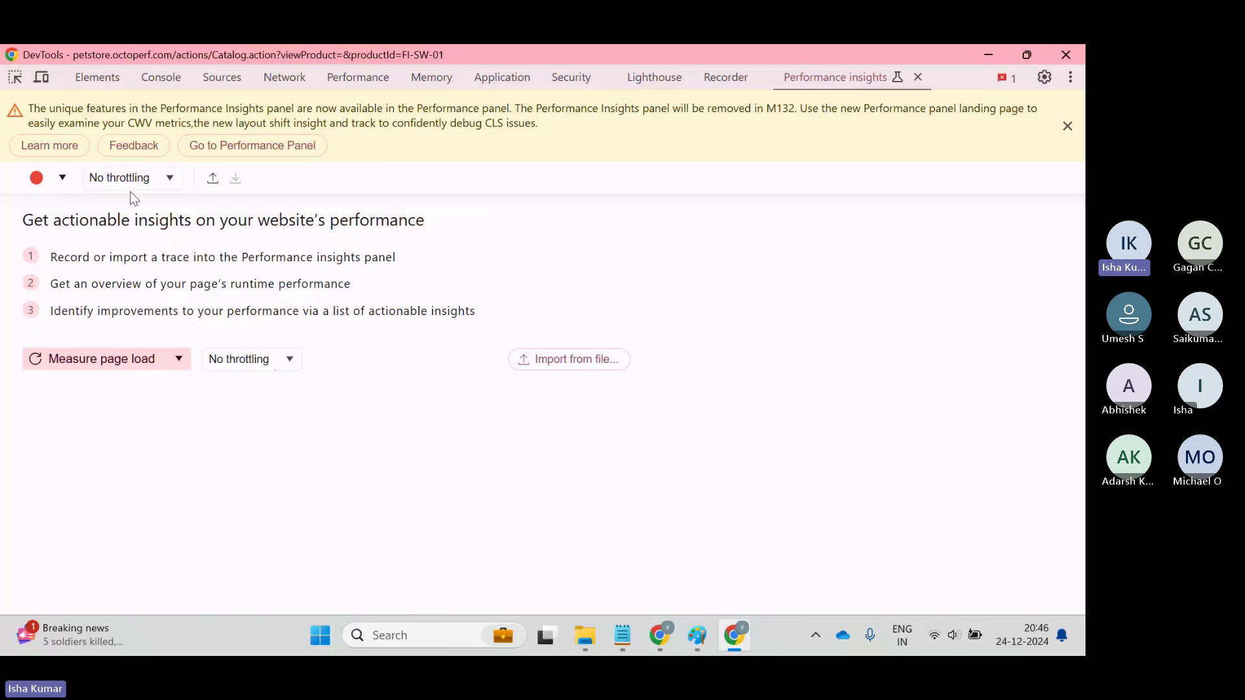
# - Look at the network and CPU throttling settings for recording and for measuring page load in Performance insights
pyautogui.click(170, 177)
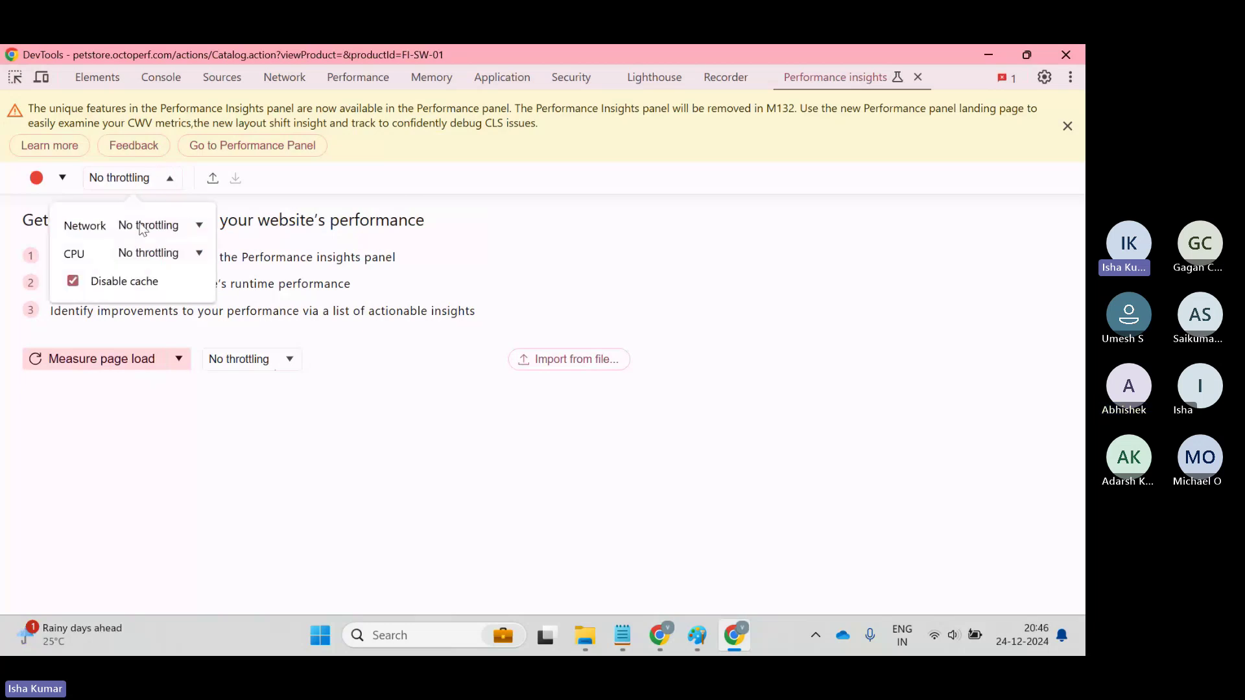
pyautogui.click(295, 387)
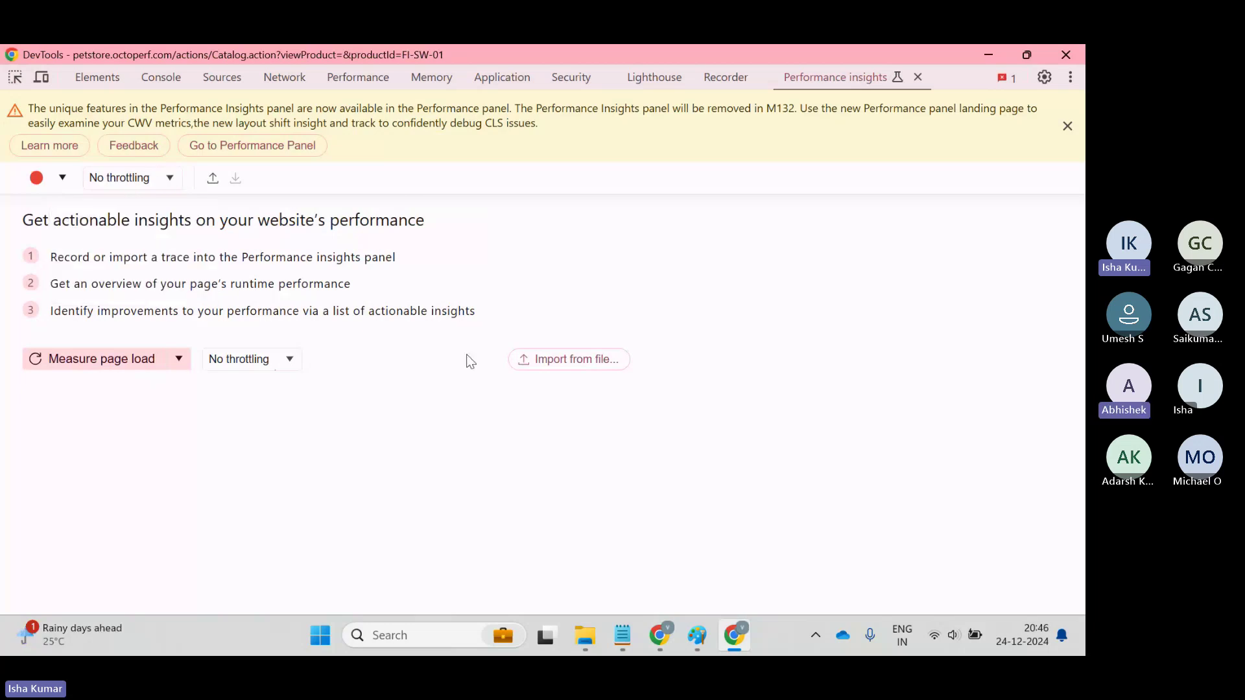
pyautogui.click(288, 361)
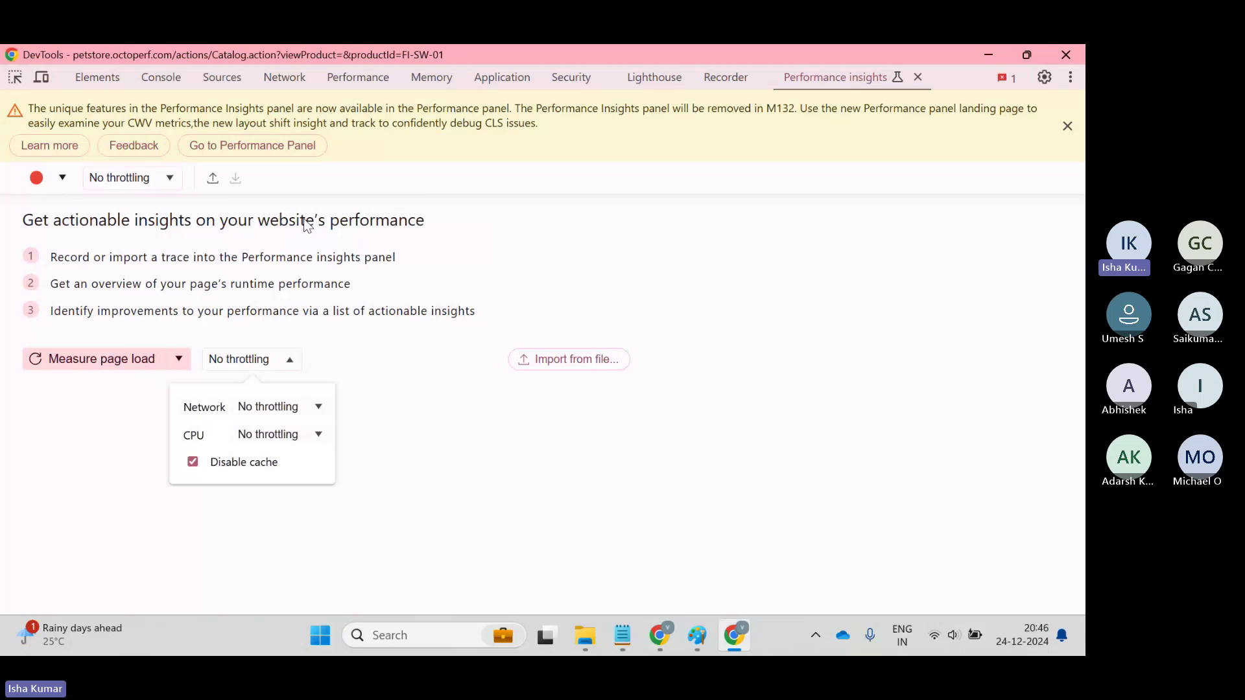
pyautogui.click(360, 337)
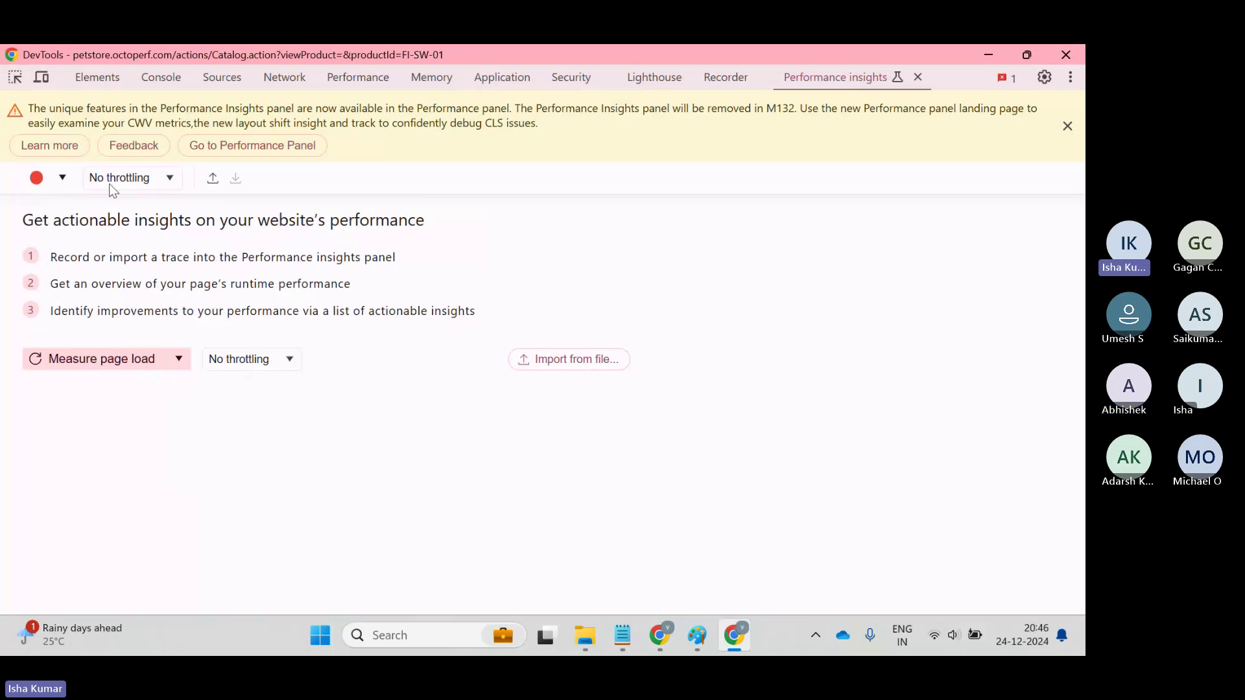
pyautogui.hotkey('alt', 'Tab')
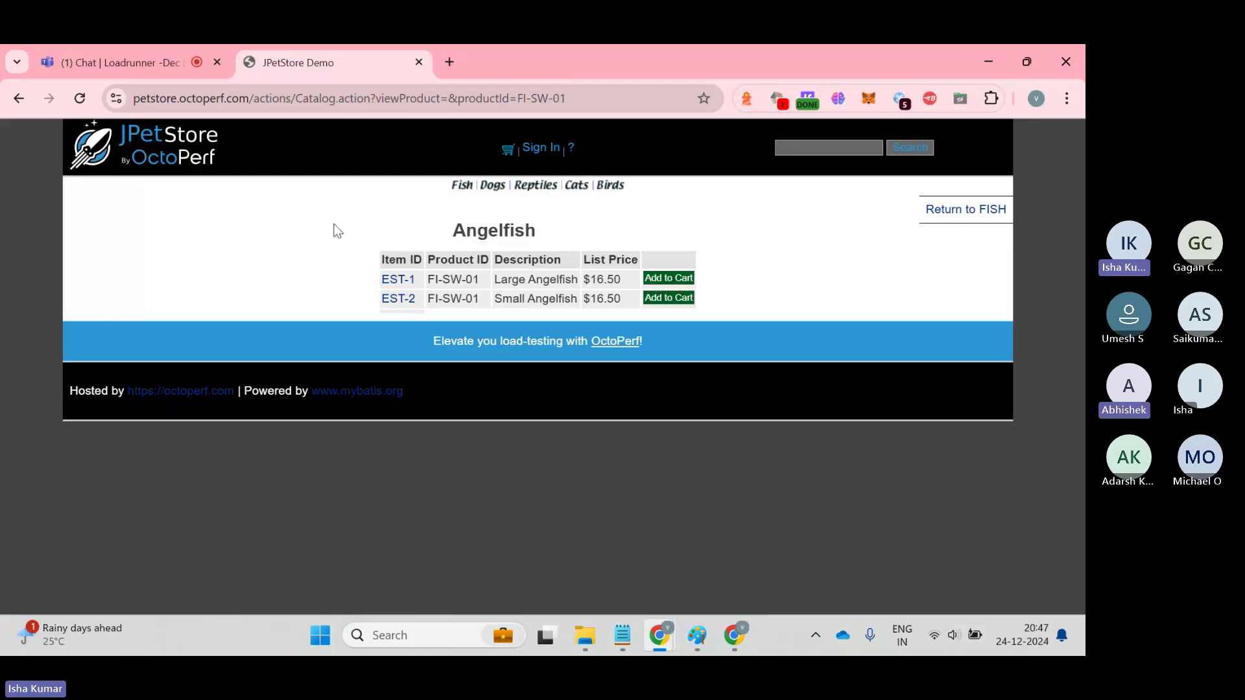
pyautogui.hotkey('alt', 'Tab')
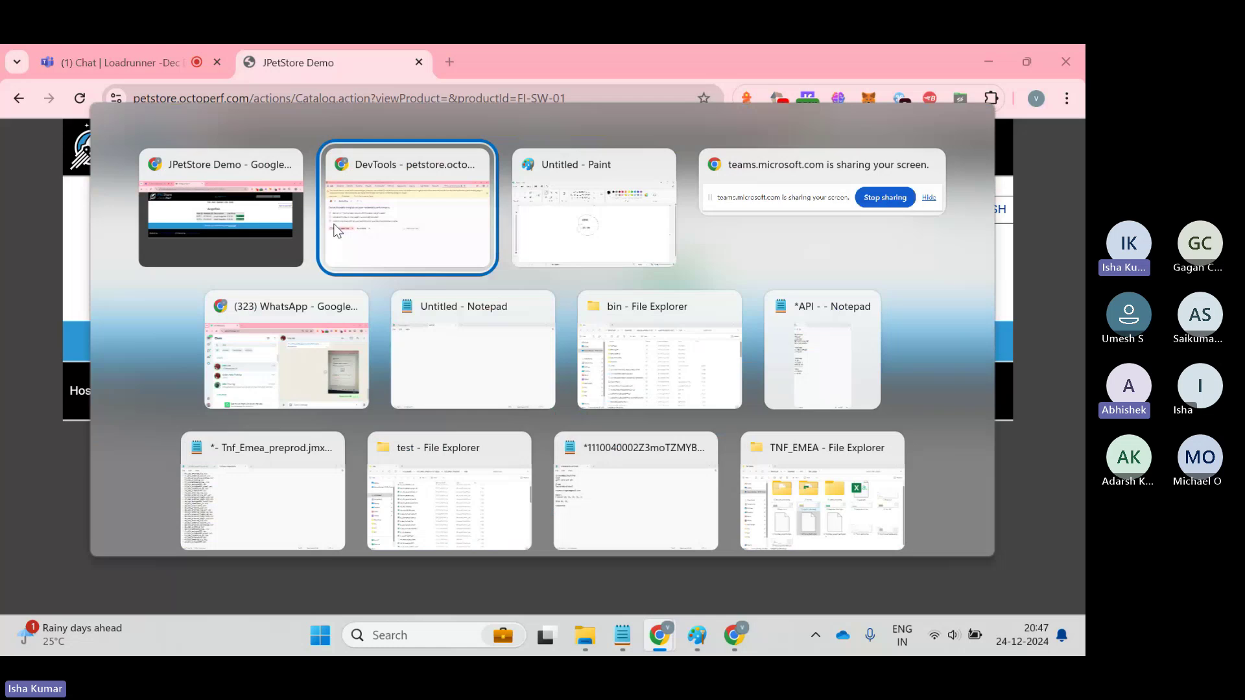
pyautogui.click(336, 231)
pyautogui.hotkey('alt', 'Tab')
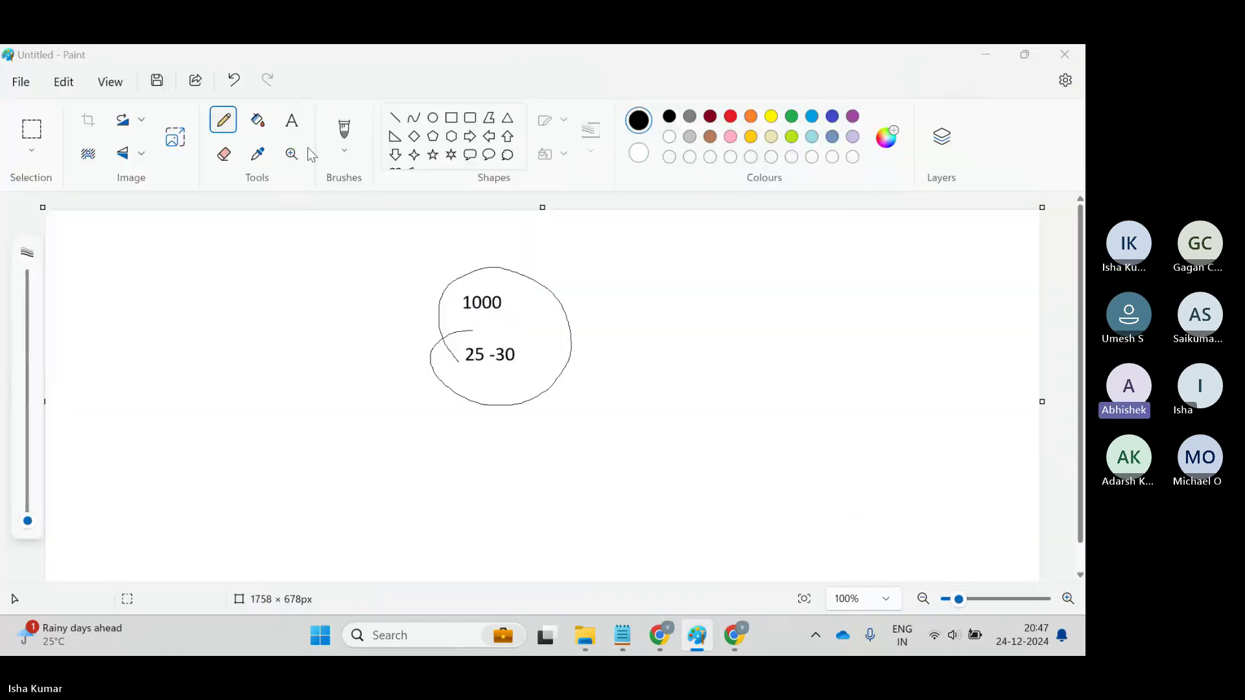
# - Return to the DevTools network log and inspect the headers of the FI-SW-01 product request and the FISH category request
pyautogui.hotkey('alt', 'Tab')
pyautogui.click(284, 78)
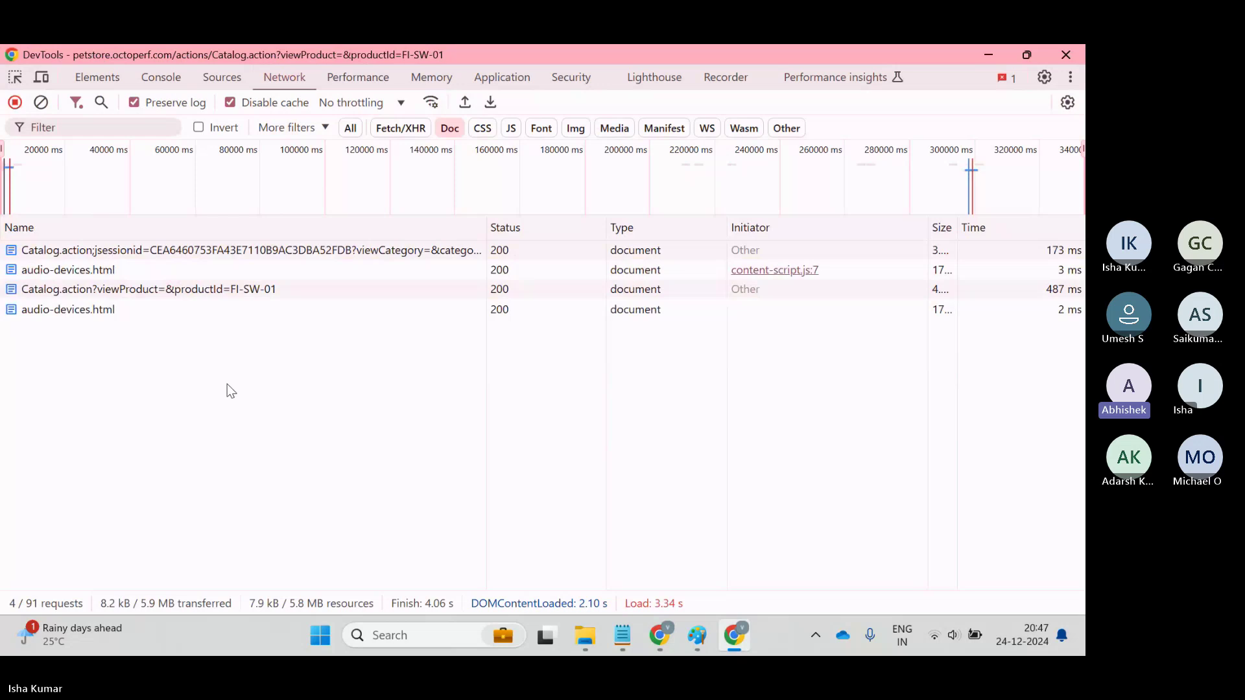
pyautogui.click(165, 292)
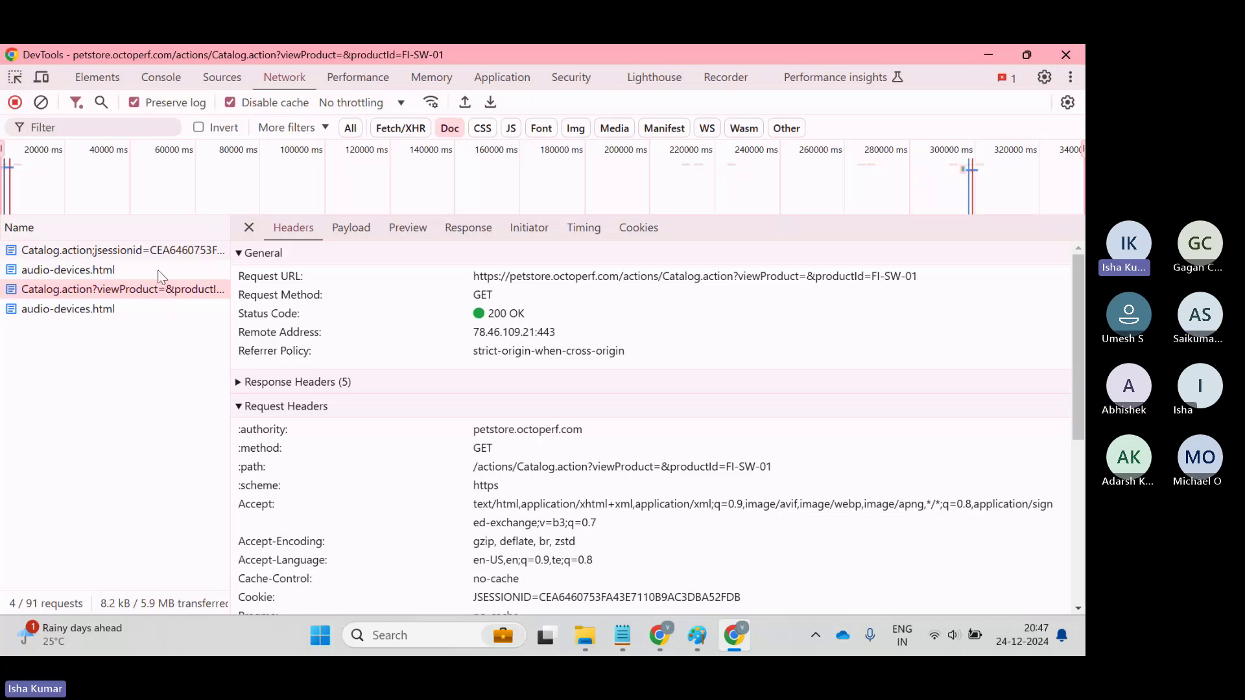
pyautogui.click(150, 246)
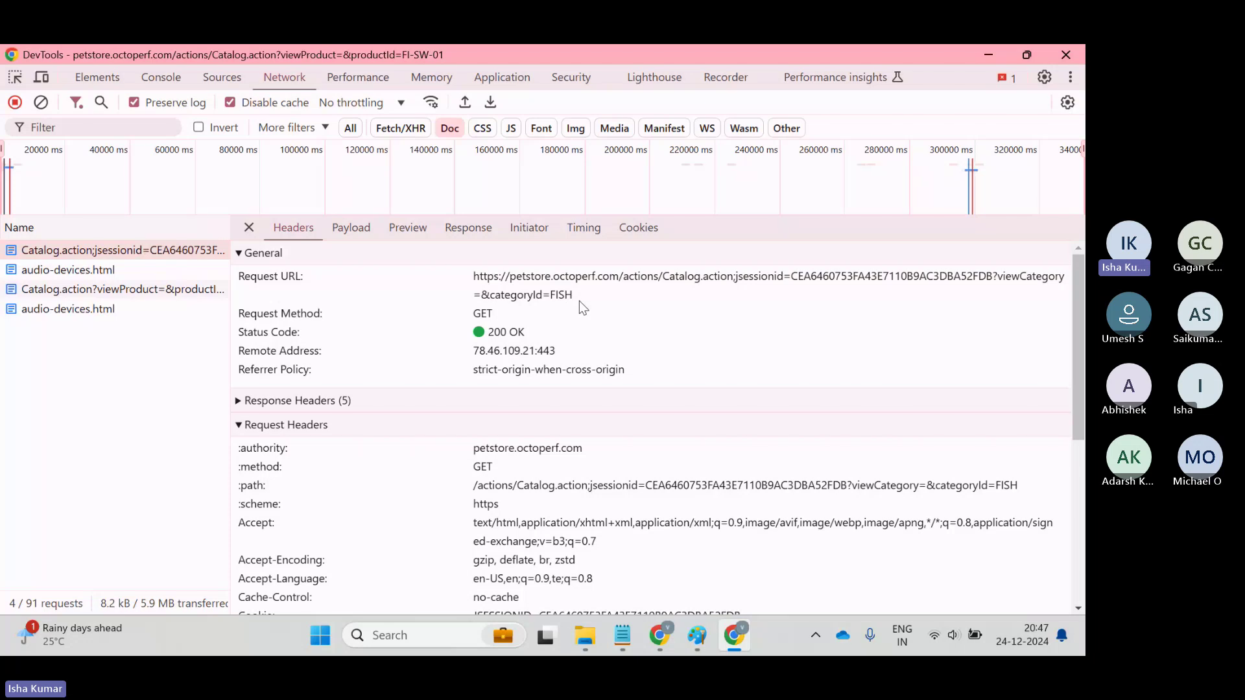
pyautogui.moveTo(579, 301); pyautogui.dragTo(398, 237)
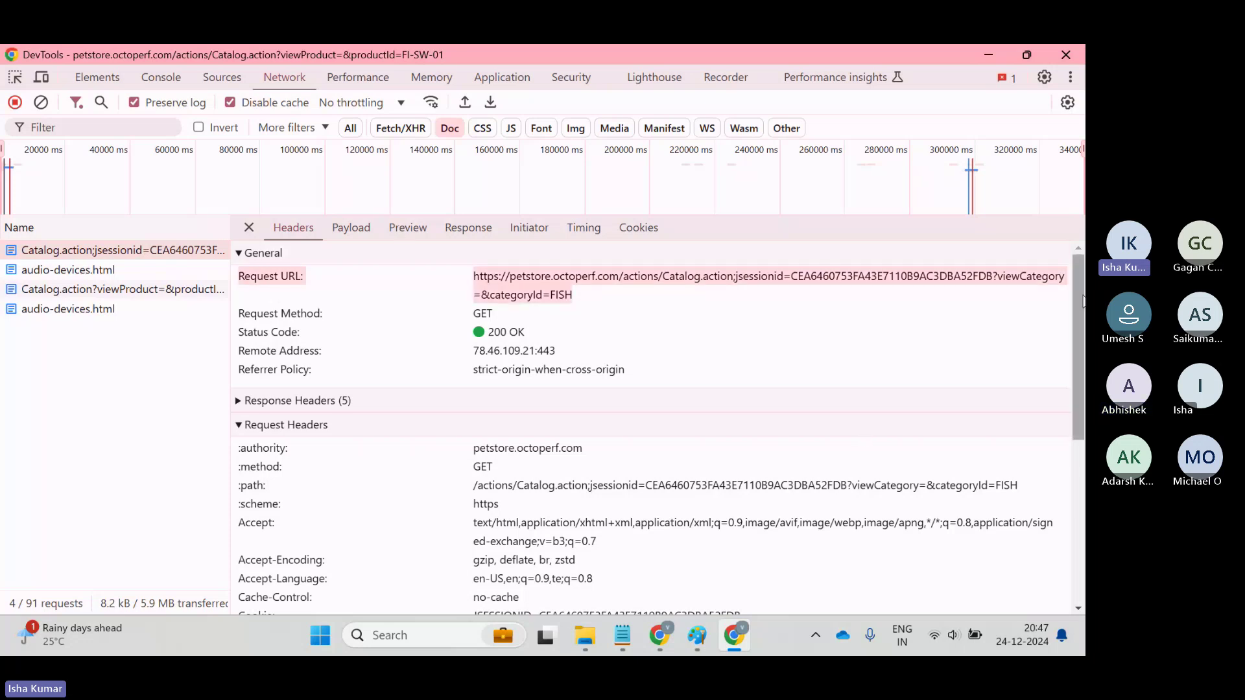
pyautogui.scroll(-5, 1041, 587)
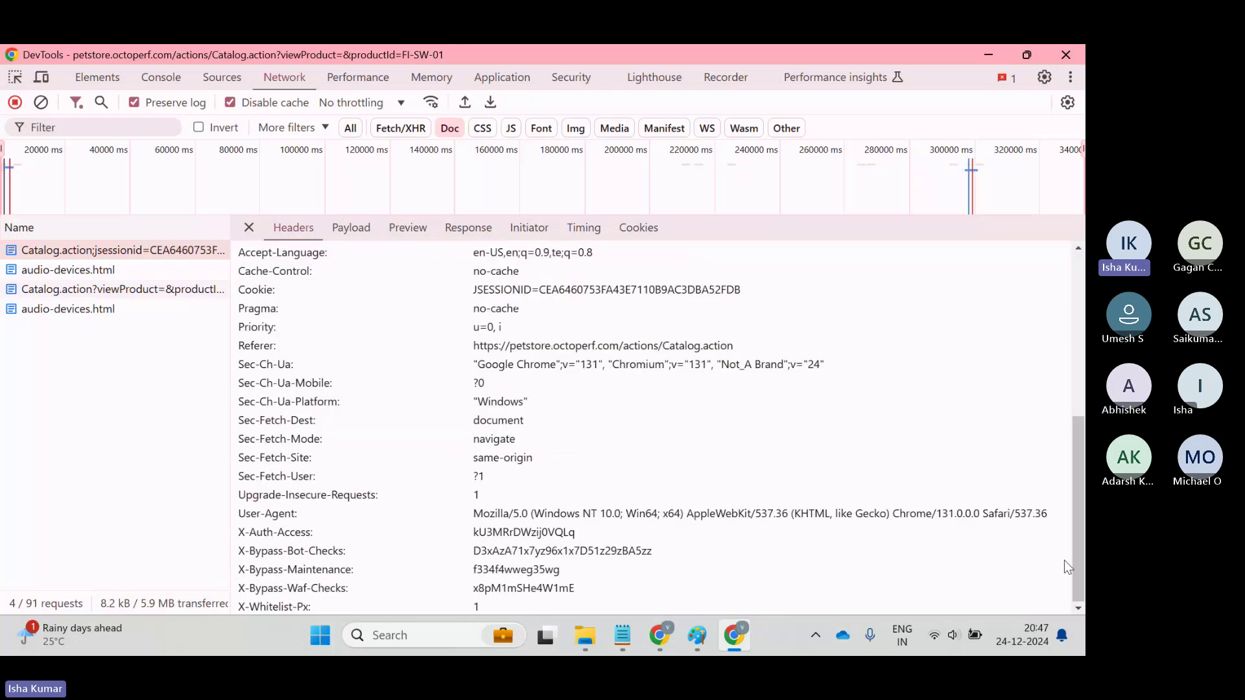
pyautogui.moveTo(1072, 539); pyautogui.dragTo(1081, 248)
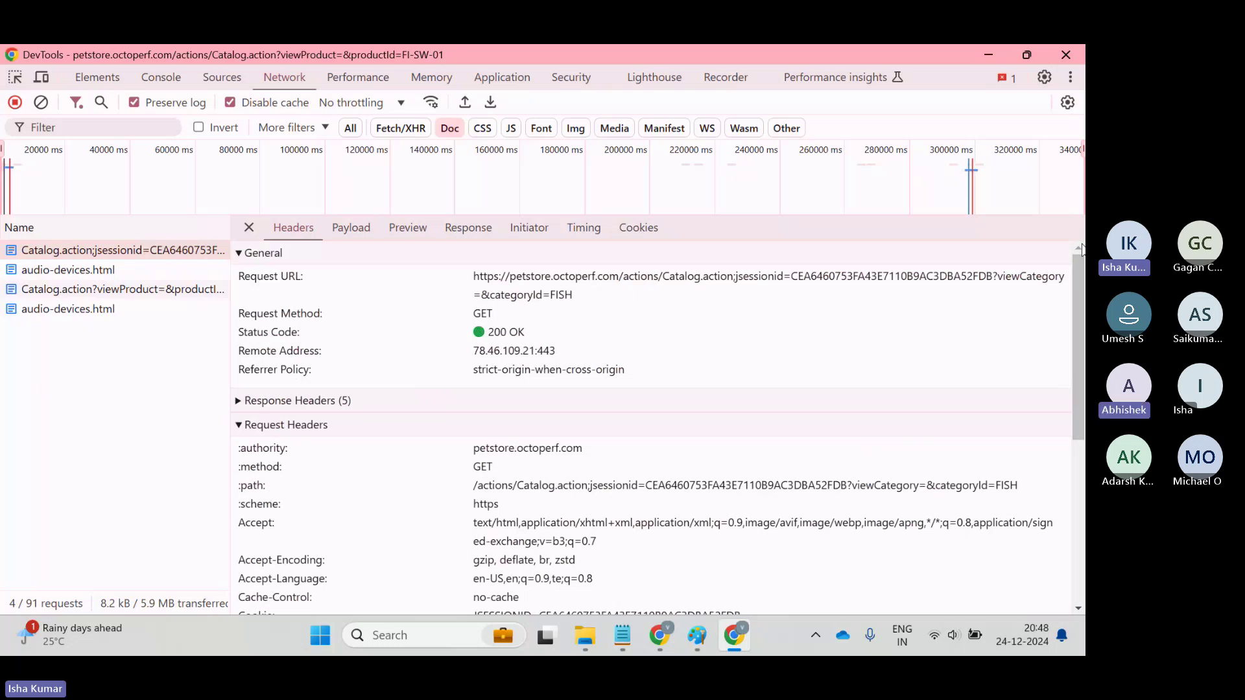
# - Compare the product request with the FISH category request, highlight the category's full request URL and review its request headers
pyautogui.click(184, 295)
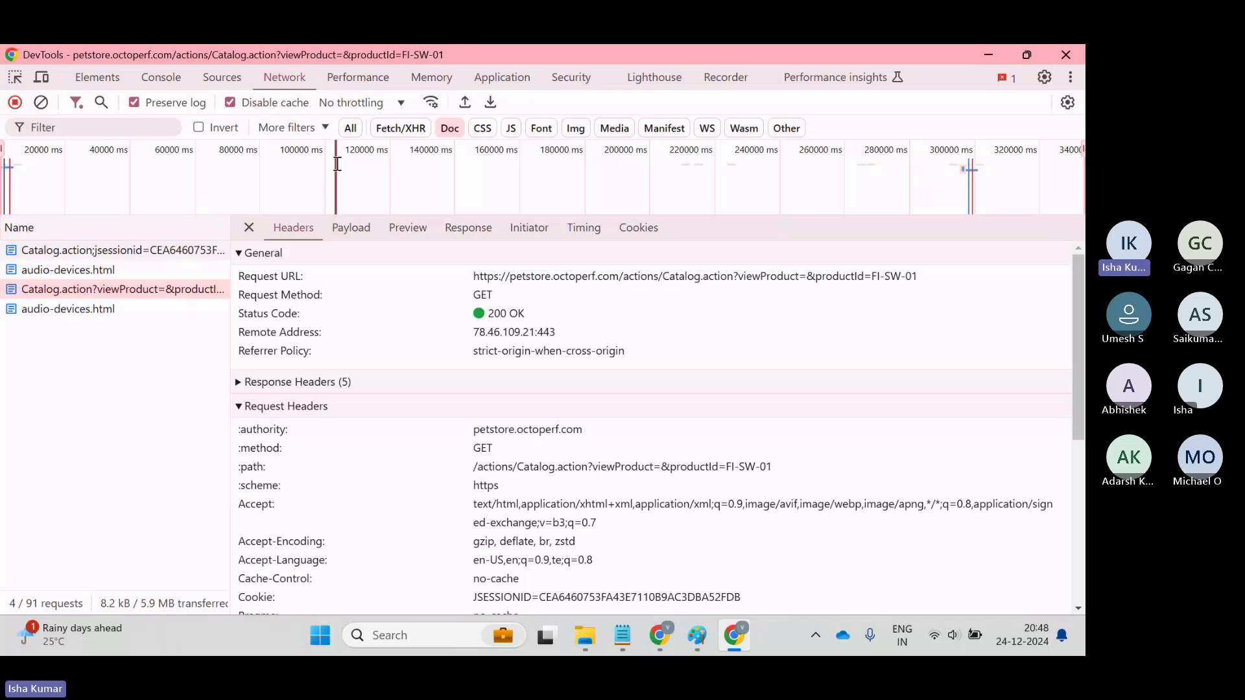
pyautogui.click(161, 254)
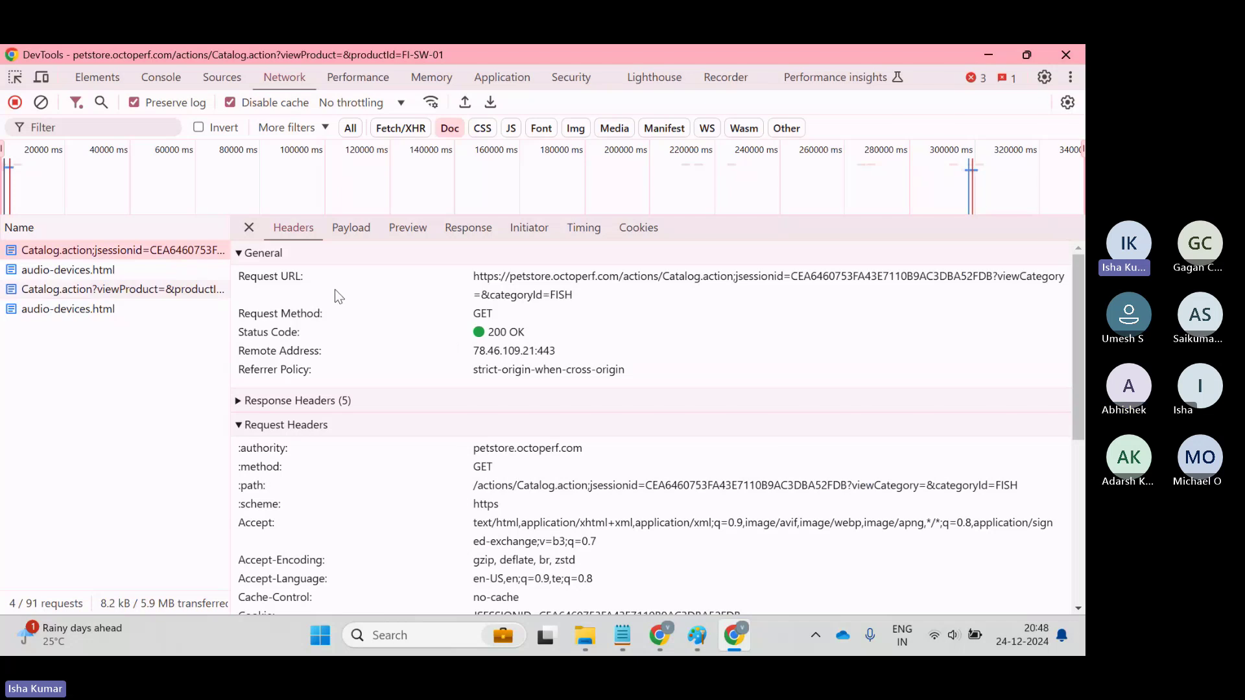
pyautogui.moveTo(447, 283); pyautogui.dragTo(661, 303)
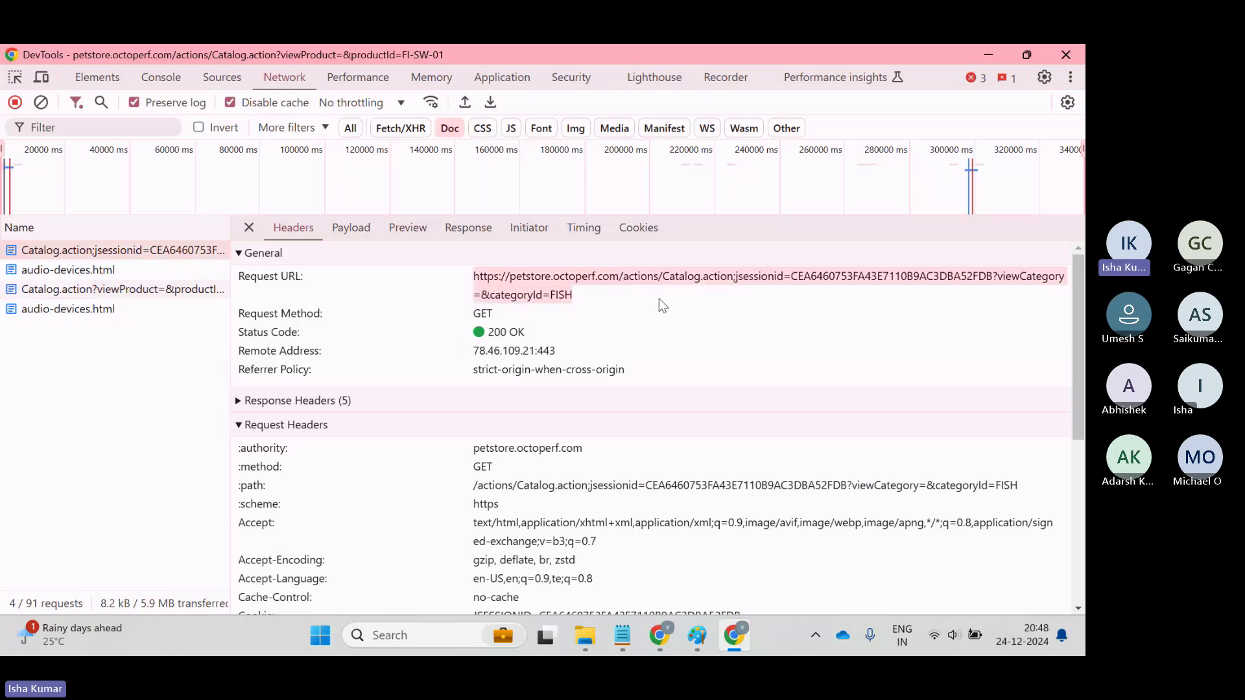
pyautogui.moveTo(1081, 280); pyautogui.dragTo(1081, 387)
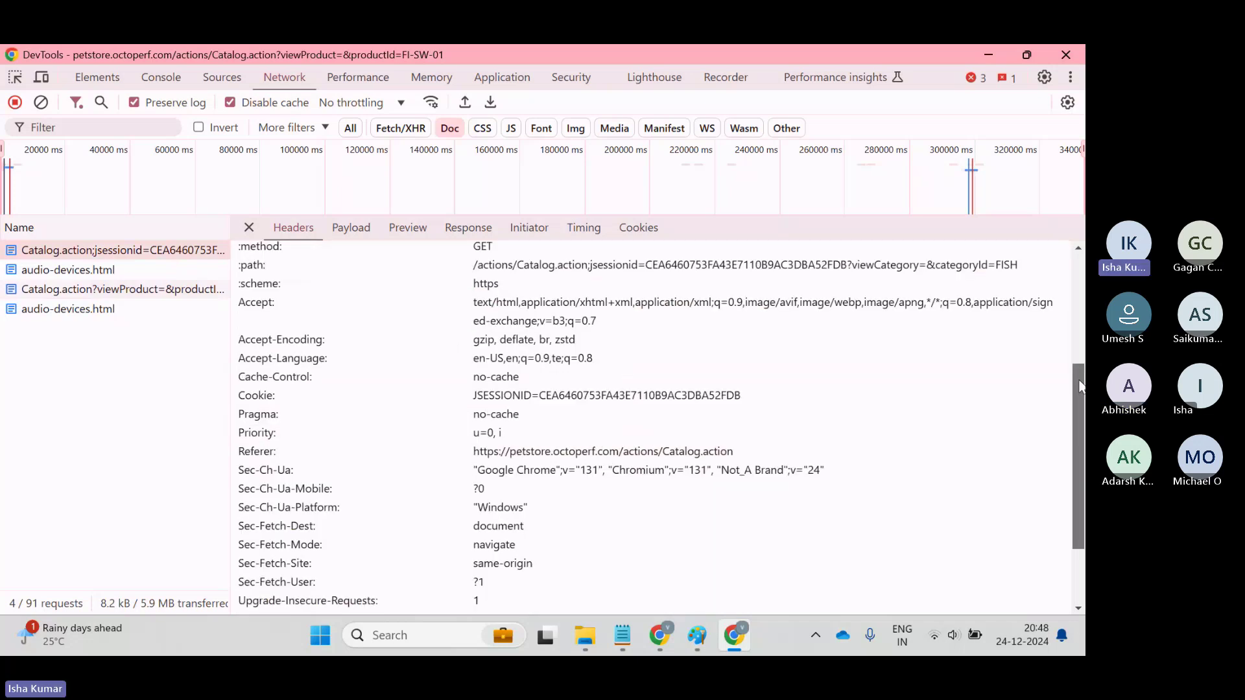
pyautogui.scroll(5, 745, 291)
# - View the payload, preview and response HTML of the FISH category request, ending on its headers
pyautogui.click(361, 237)
pyautogui.click(297, 230)
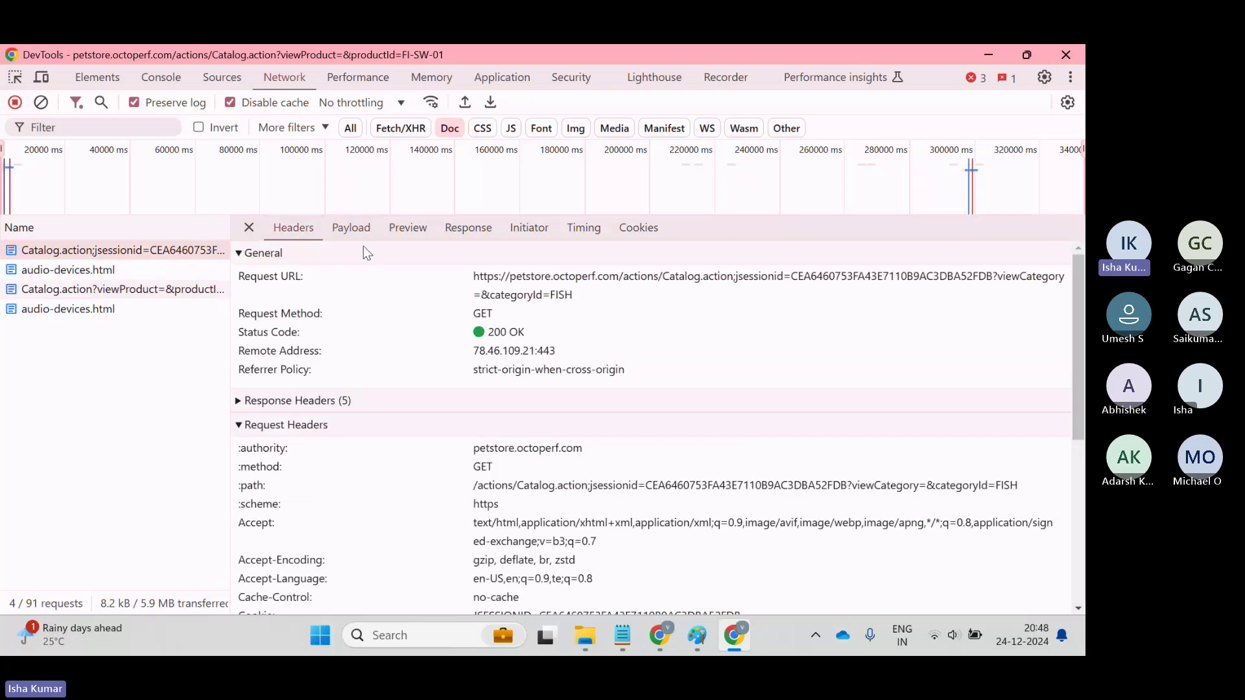
pyautogui.click(420, 235)
pyautogui.click(485, 233)
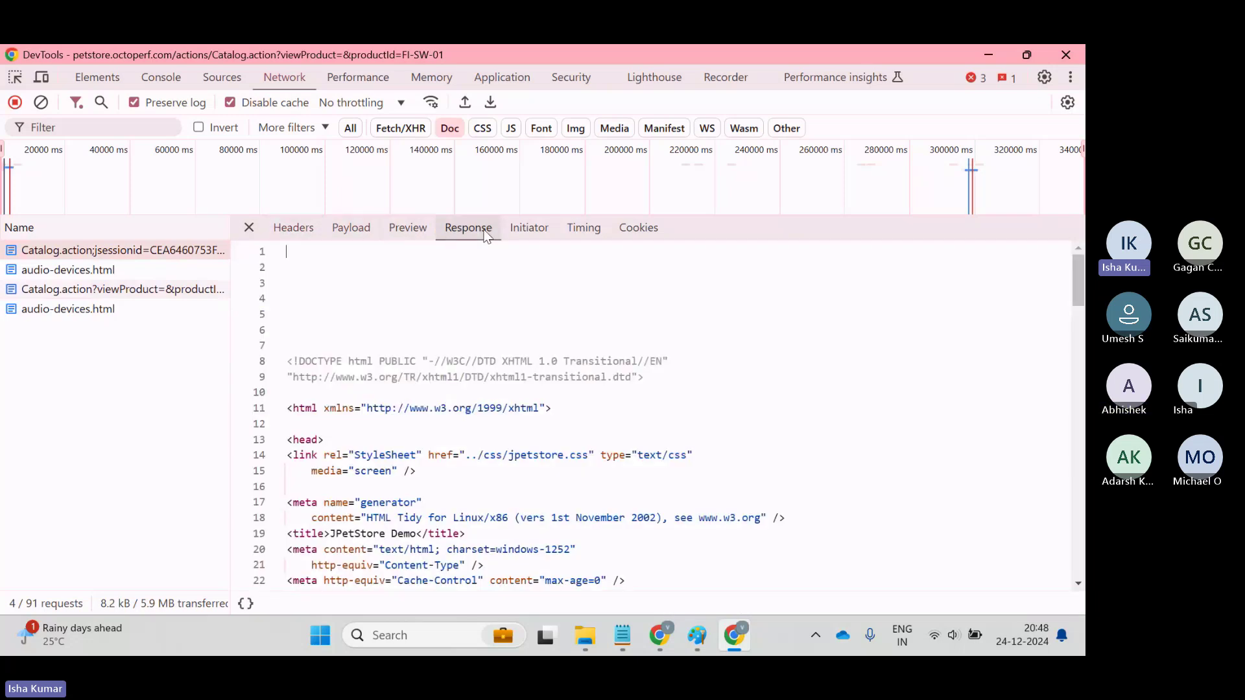
pyautogui.scroll(-5, 363, 311)
pyautogui.scroll(5, 337, 272)
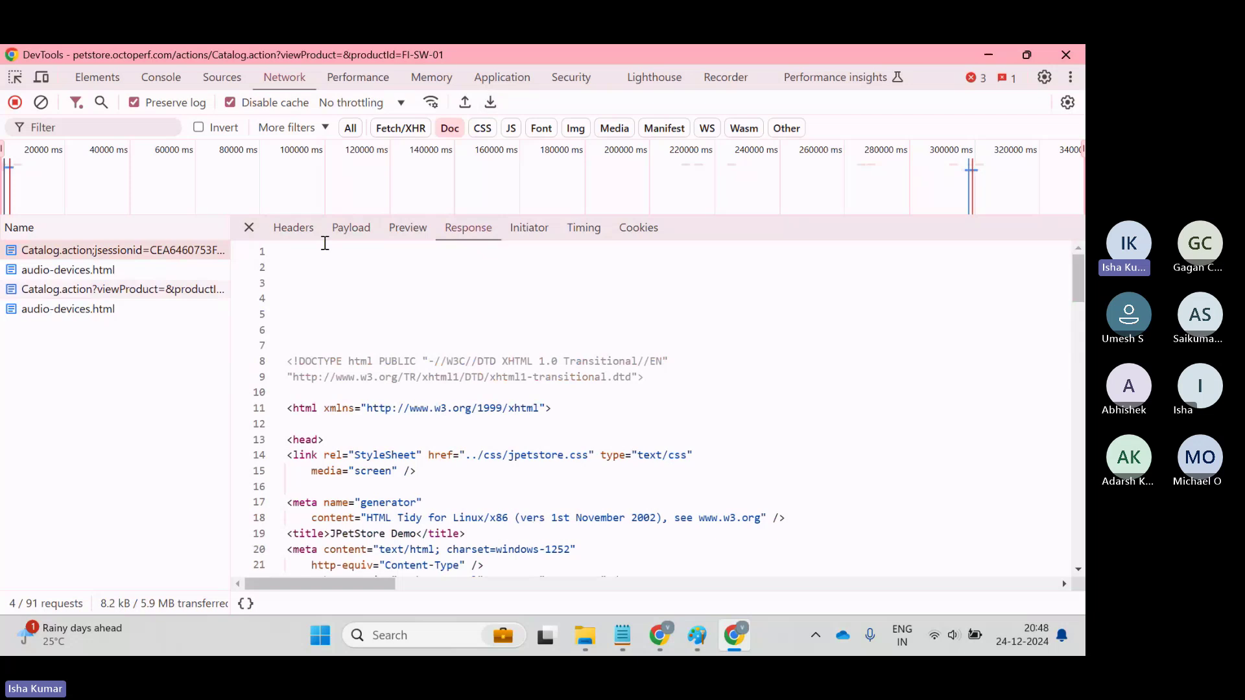
pyautogui.click(294, 228)
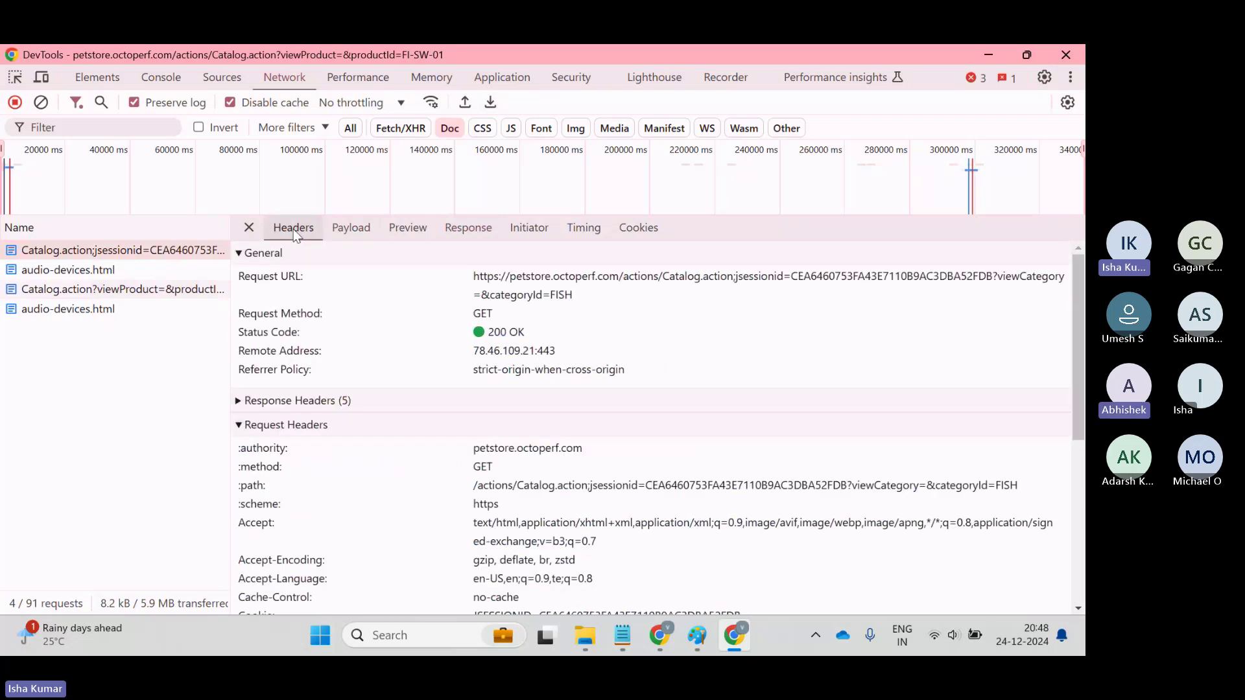
# - Switch between the product and category Catalog.action requests to compare their request URLs
pyautogui.click(159, 292)
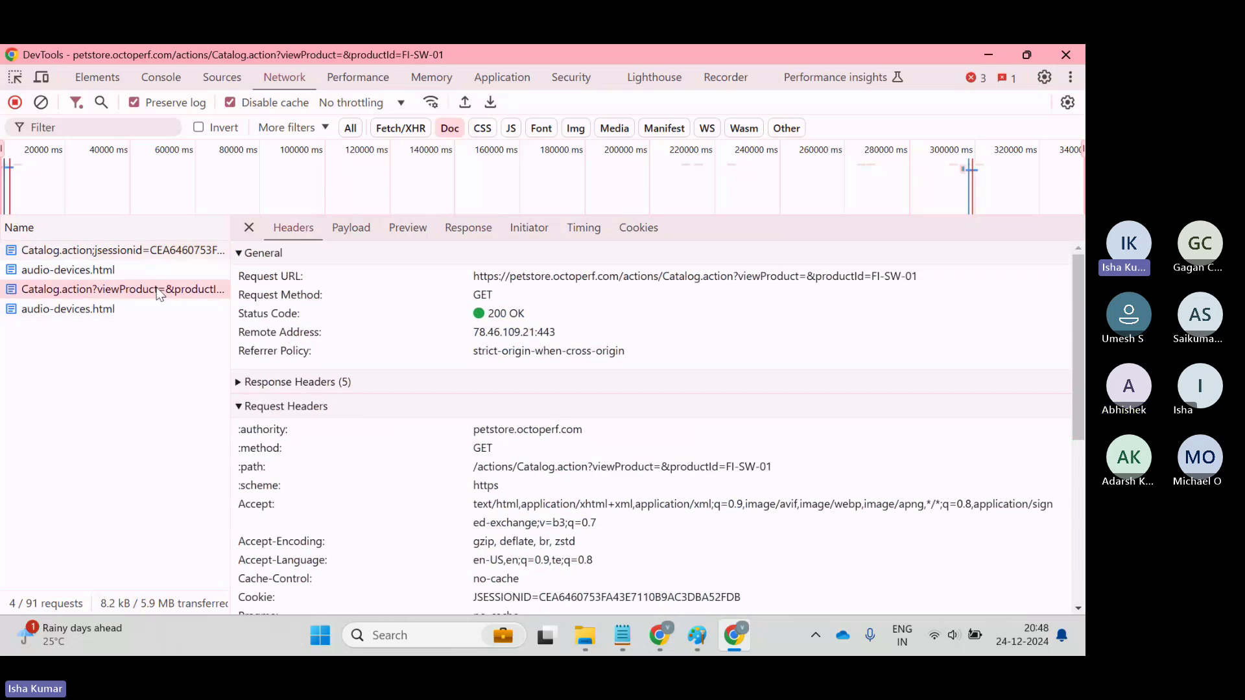
pyautogui.click(99, 251)
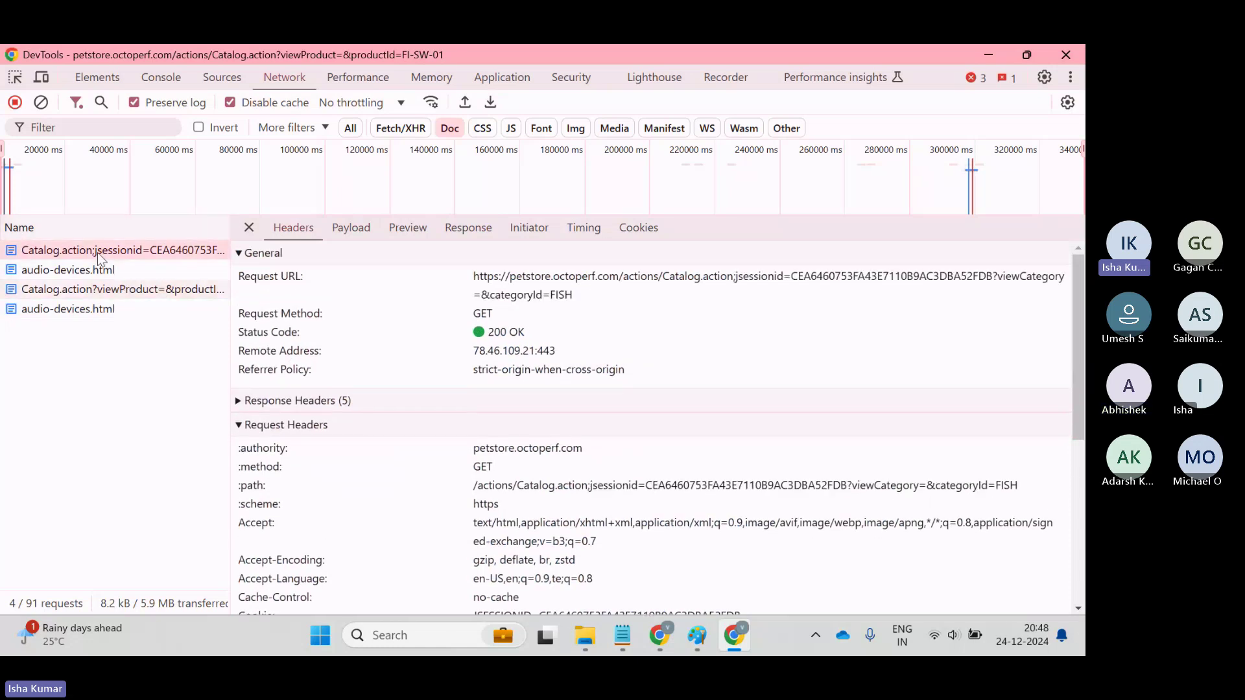
pyautogui.click(150, 292)
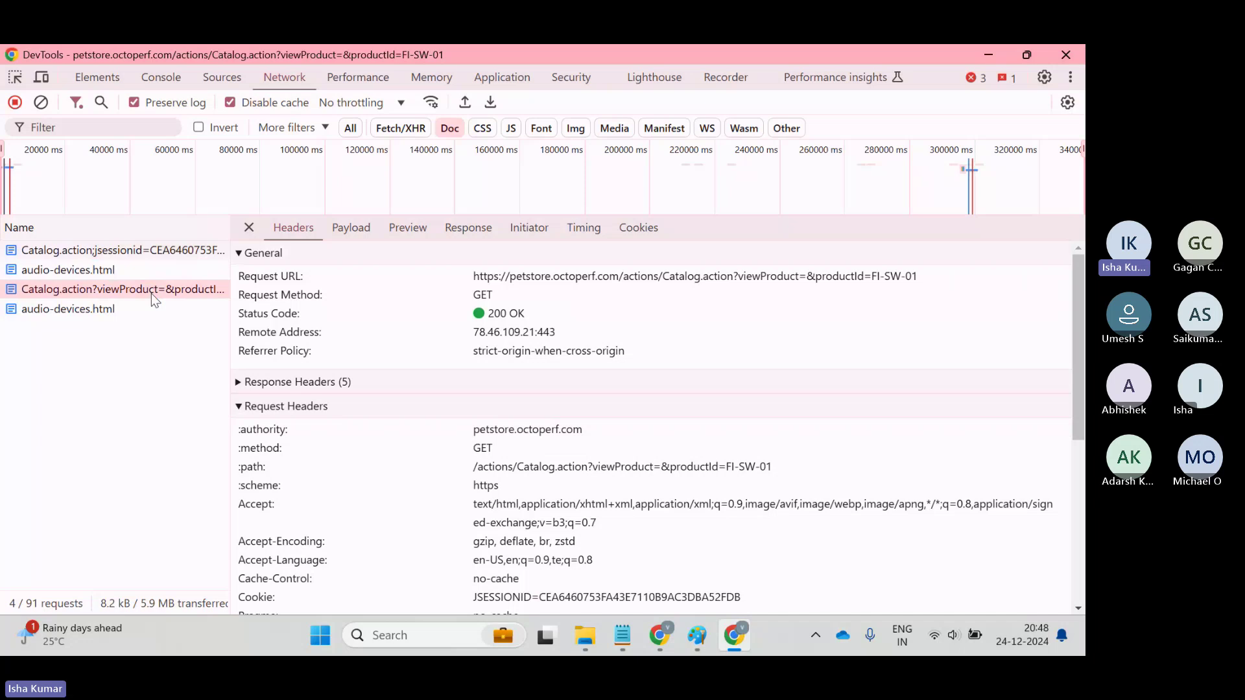
# - Go back to the Fish list in JPetStore and reopen the Angelfish product FI-SW-01
pyautogui.hotkey('alt', 'Tab')
pyautogui.hotkey('alt', 'Tab')
pyautogui.press('Tab')
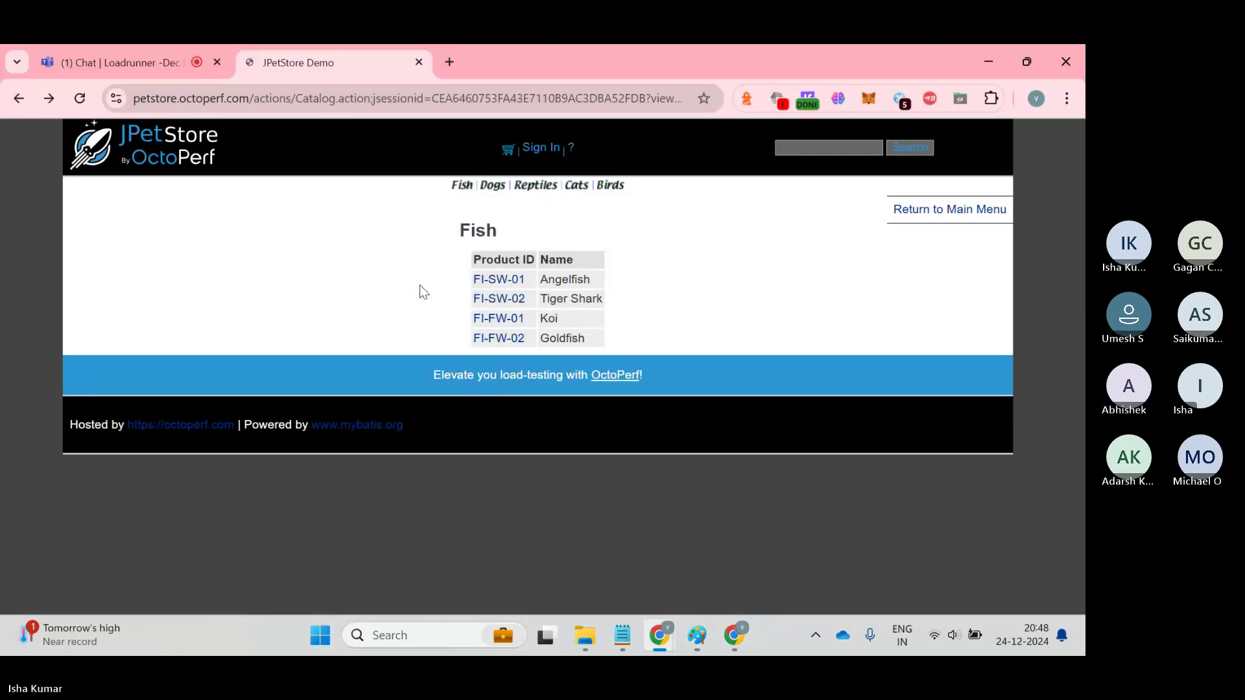
pyautogui.click(505, 283)
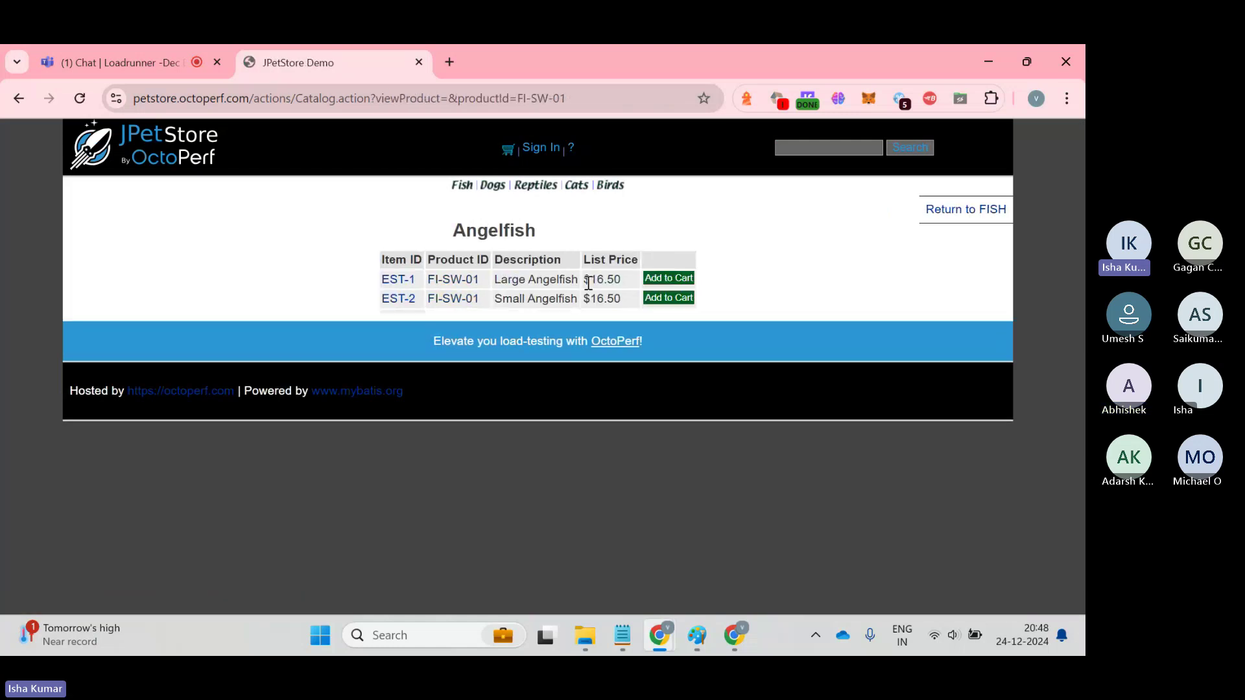
# - View the newest product request in DevTools and highlight the product ID FI-SW-01 in its request URL
pyautogui.hotkey('alt', 'Tab')
pyautogui.hotkey('alt', 'Tab')
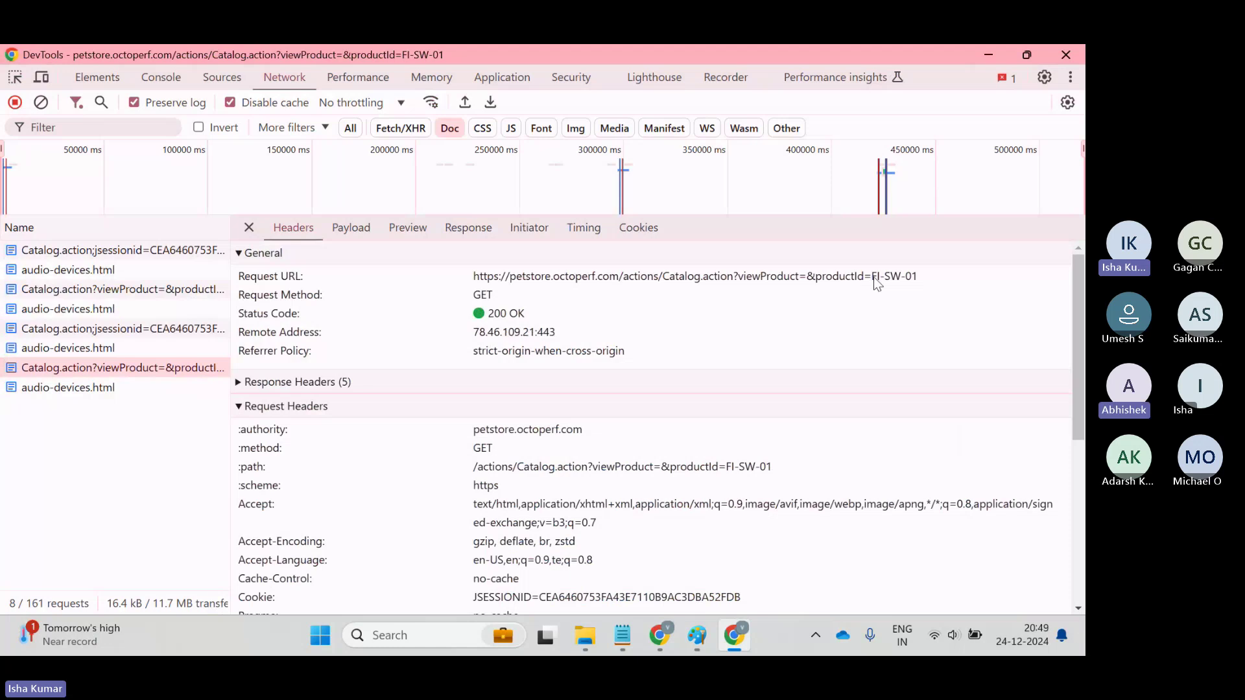
pyautogui.moveTo(872, 278); pyautogui.dragTo(918, 278)
pyautogui.hotkey('alt', 'Tab')
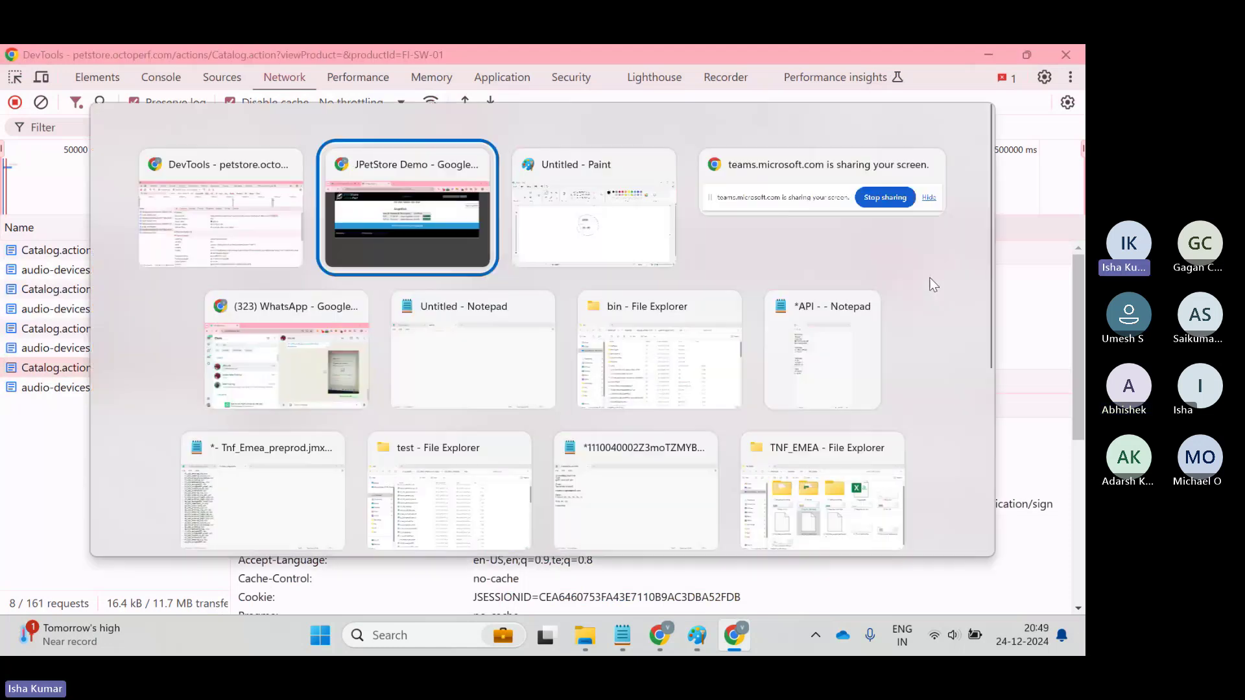
# - Highlight product ID FI-SW-01 on the JPetStore Angelfish page and the query string viewProduct=&productId=FI-SW-01 in the DevTools request URL
pyautogui.moveTo(480, 273); pyautogui.dragTo(430, 273)
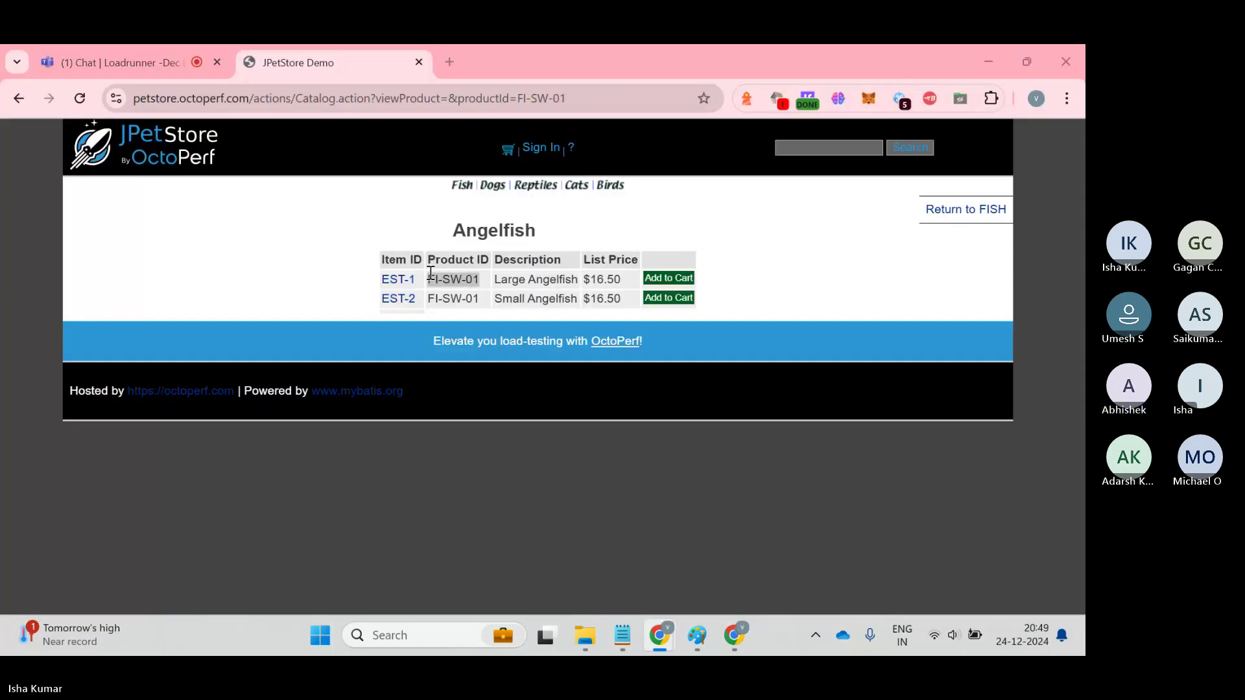
pyautogui.hotkey('alt', 'Tab')
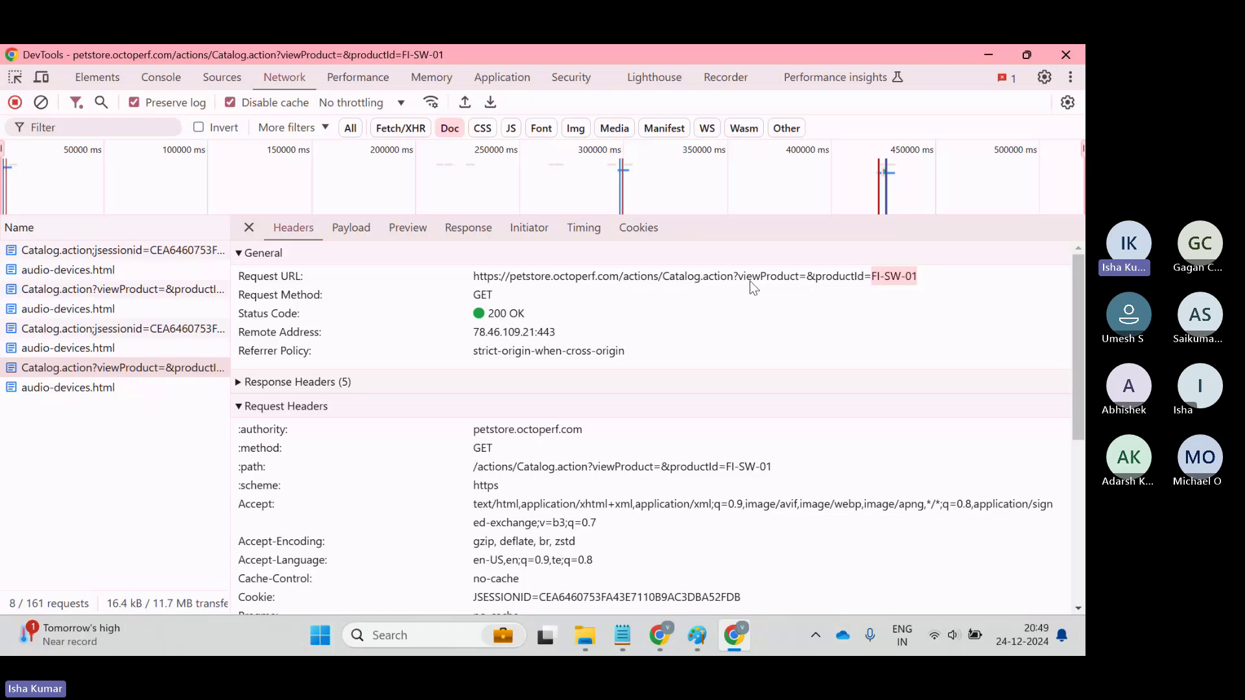
pyautogui.moveTo(739, 279); pyautogui.dragTo(917, 287)
pyautogui.click(917, 286)
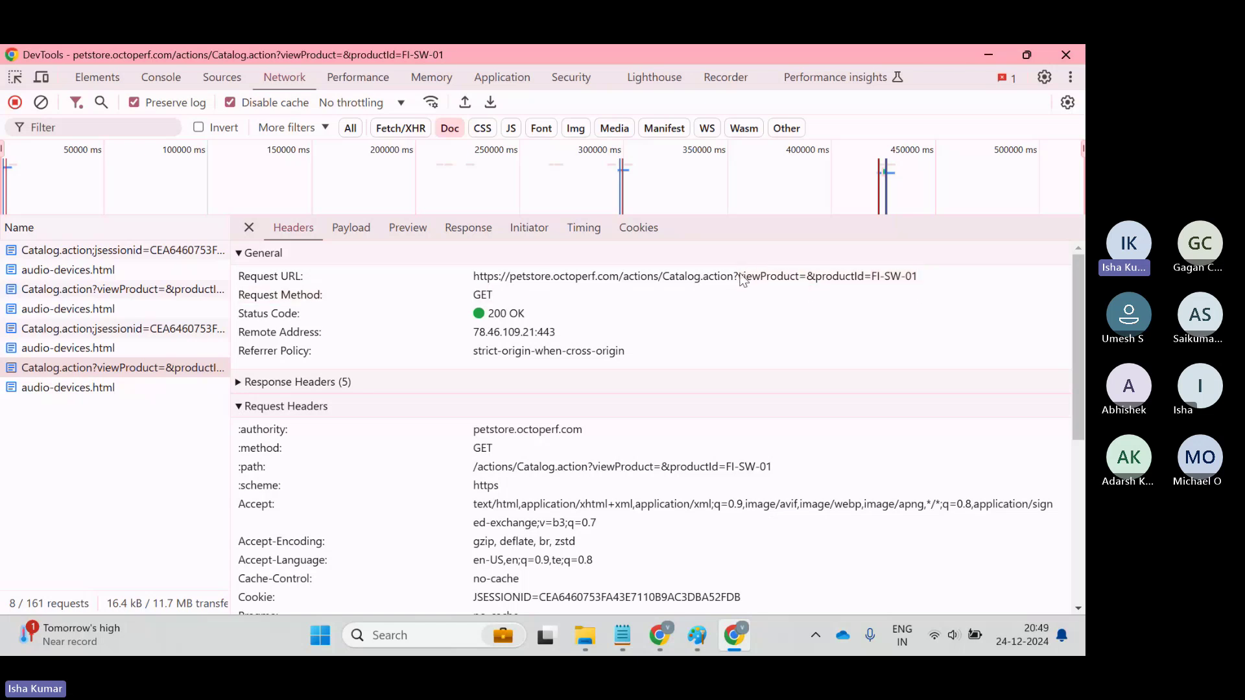
pyautogui.moveTo(465, 276); pyautogui.dragTo(918, 279)
pyautogui.click(626, 285)
pyautogui.click(741, 284)
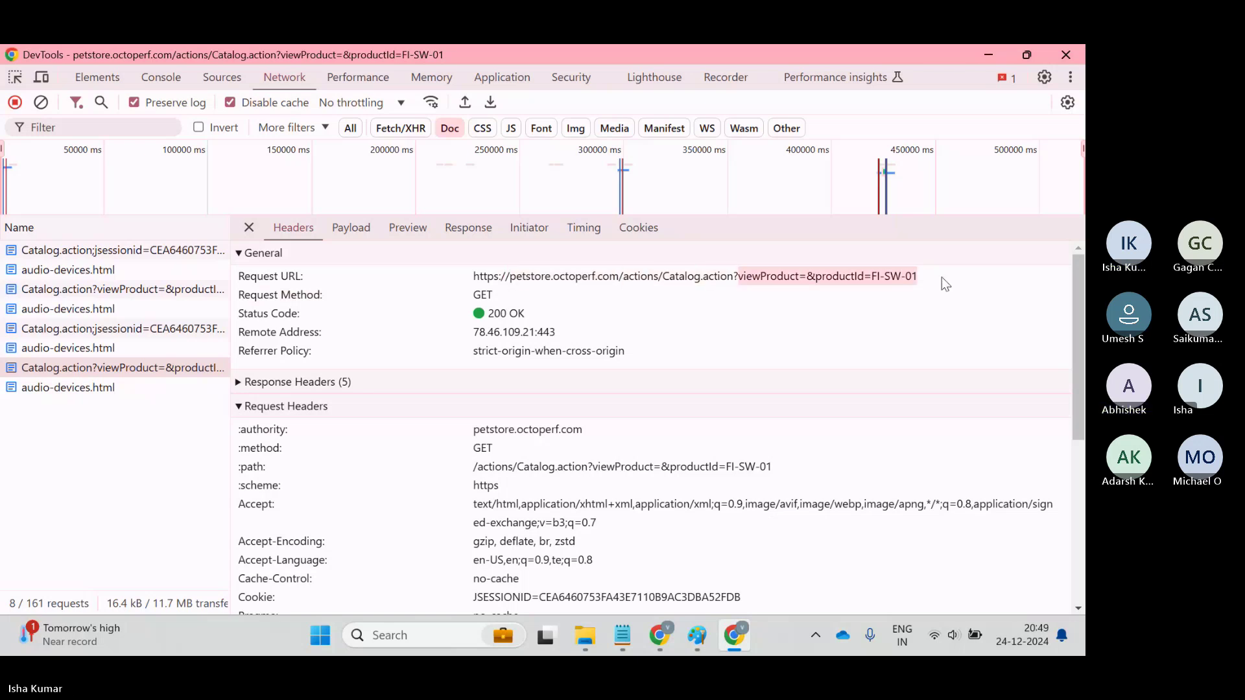
# - Examine the product request's full header list, highlighting the block from Sec-Ch-Ua down to X-Whitelist-Px
pyautogui.moveTo(1076, 322); pyautogui.dragTo(1083, 532)
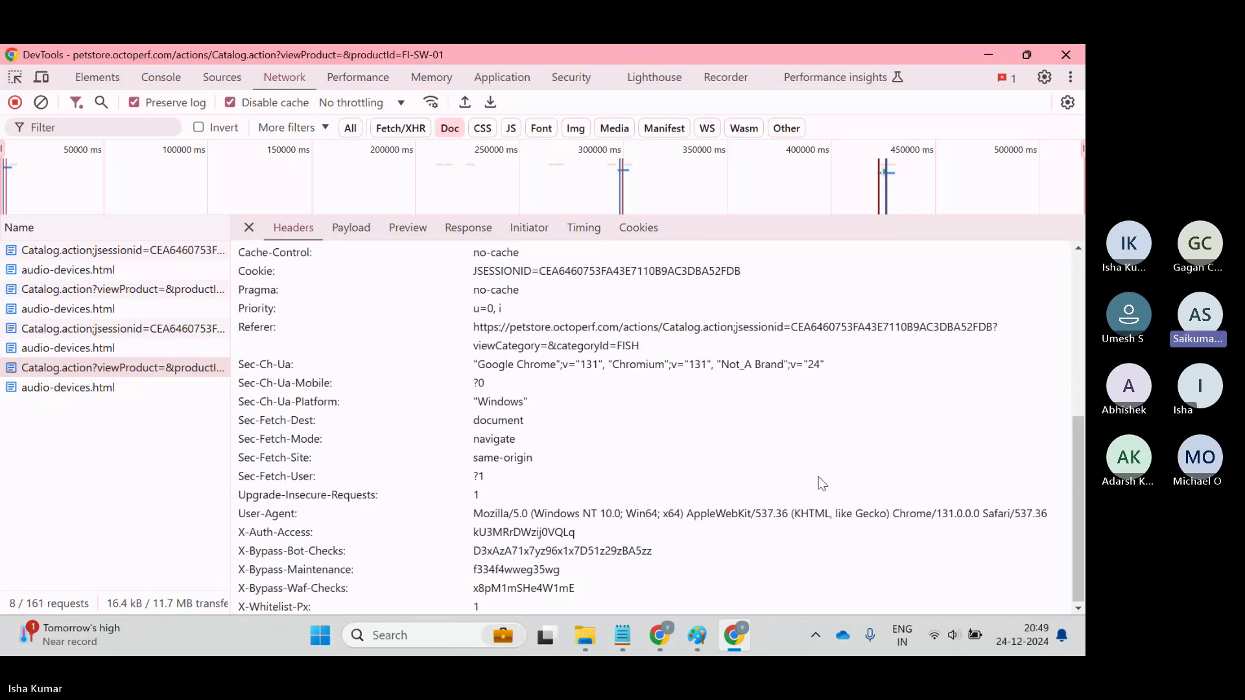
pyautogui.moveTo(1083, 468); pyautogui.dragTo(1083, 357)
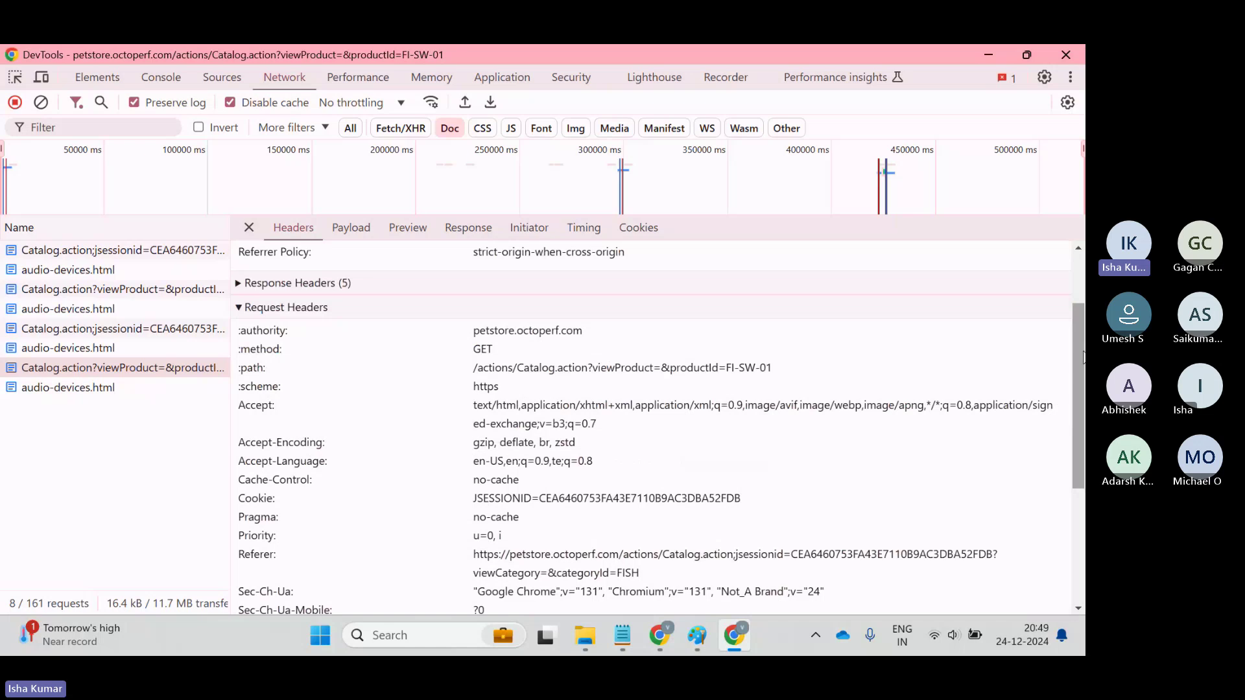
pyautogui.moveTo(1082, 356); pyautogui.dragTo(1082, 261)
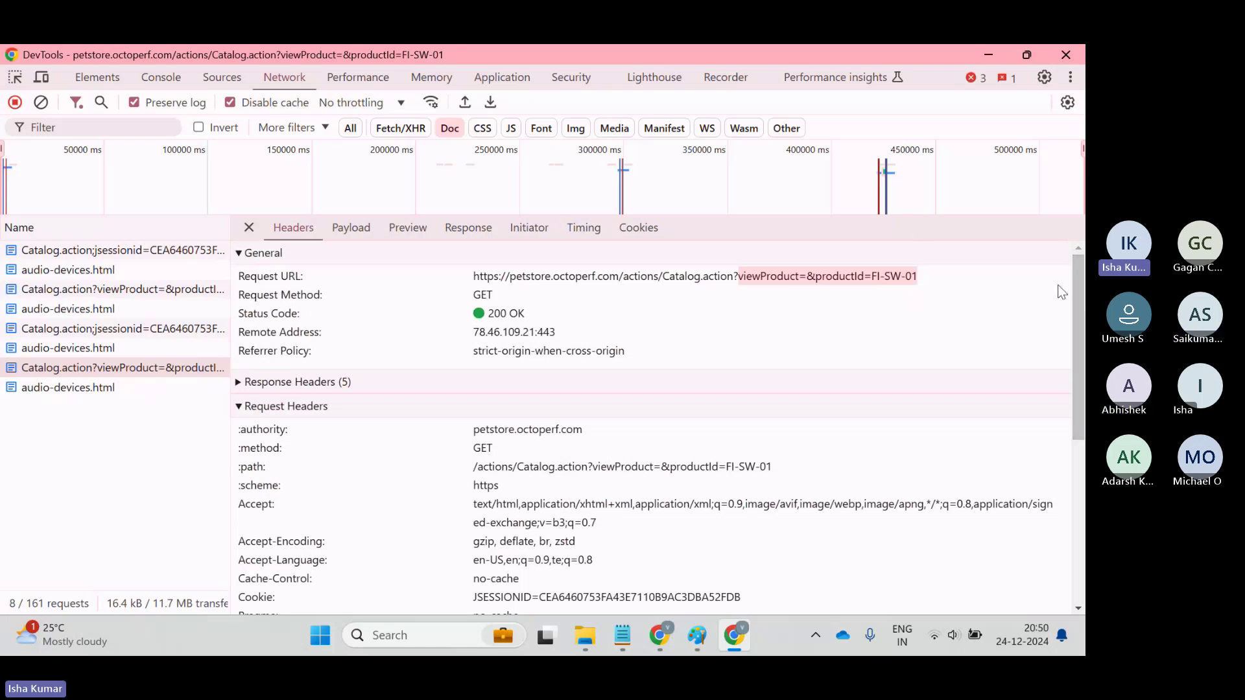
pyautogui.scroll(-3, 1061, 435)
pyautogui.scroll(-2, 1060, 434)
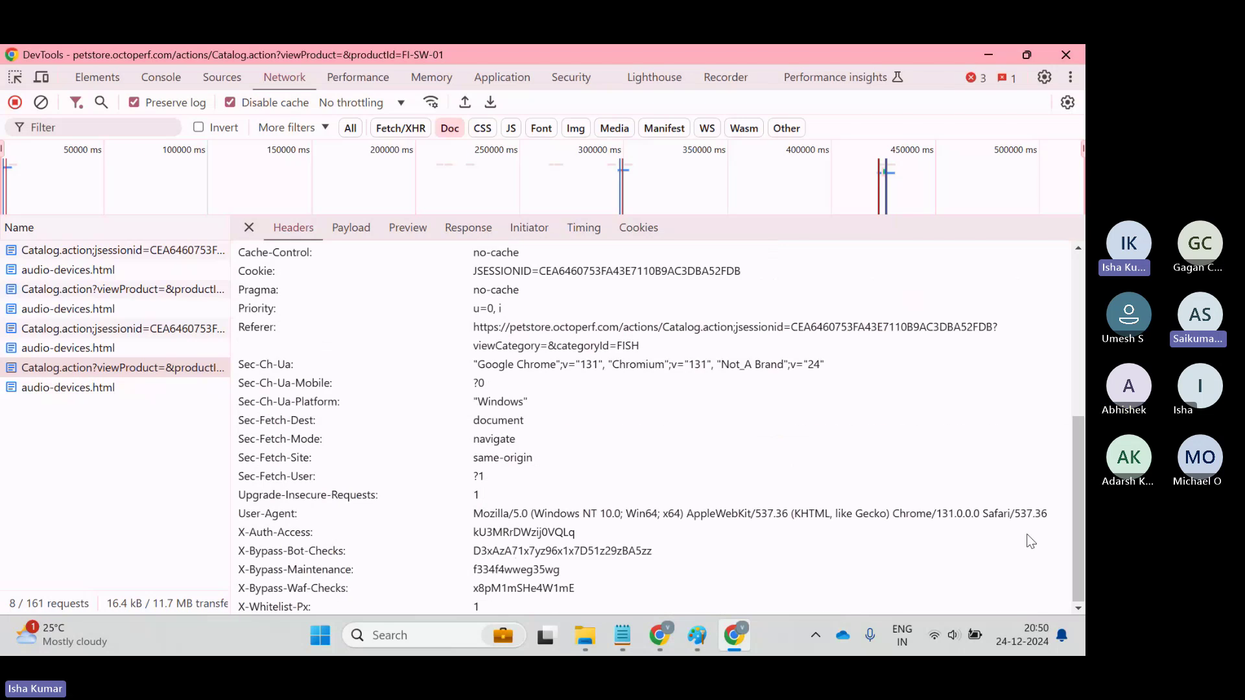
pyautogui.moveTo(383, 415); pyautogui.dragTo(713, 612)
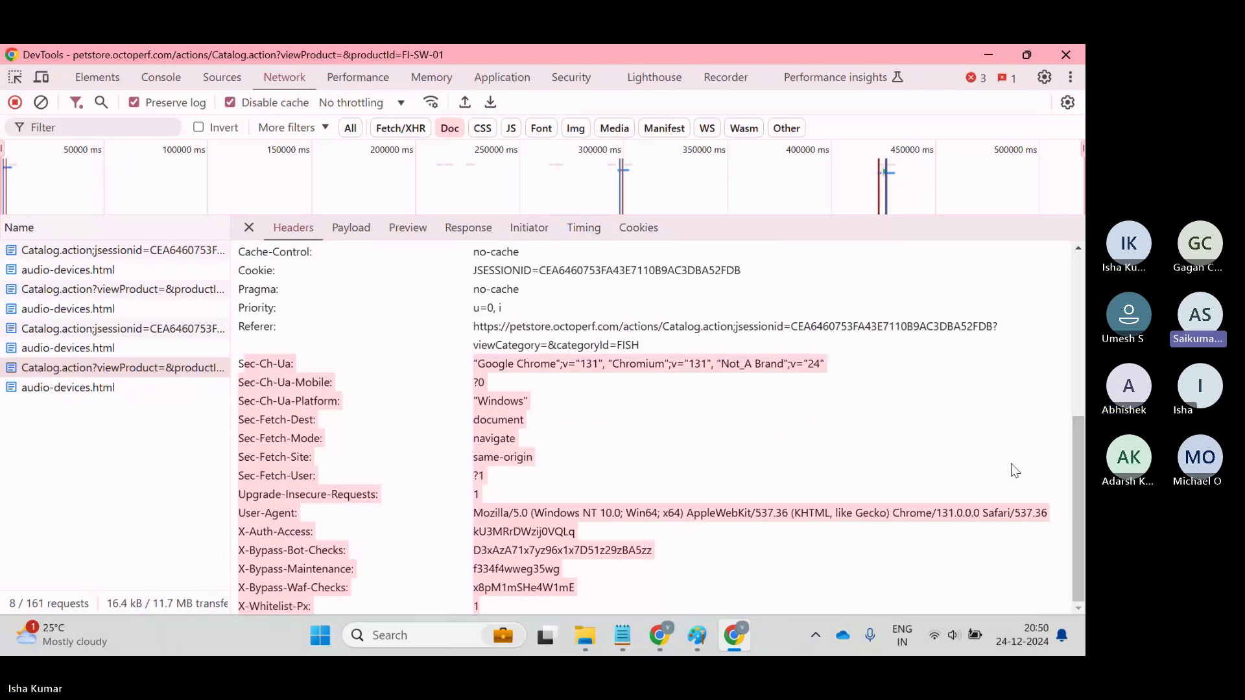
pyautogui.click(1037, 485)
pyautogui.moveTo(1078, 485); pyautogui.dragTo(1065, 129)
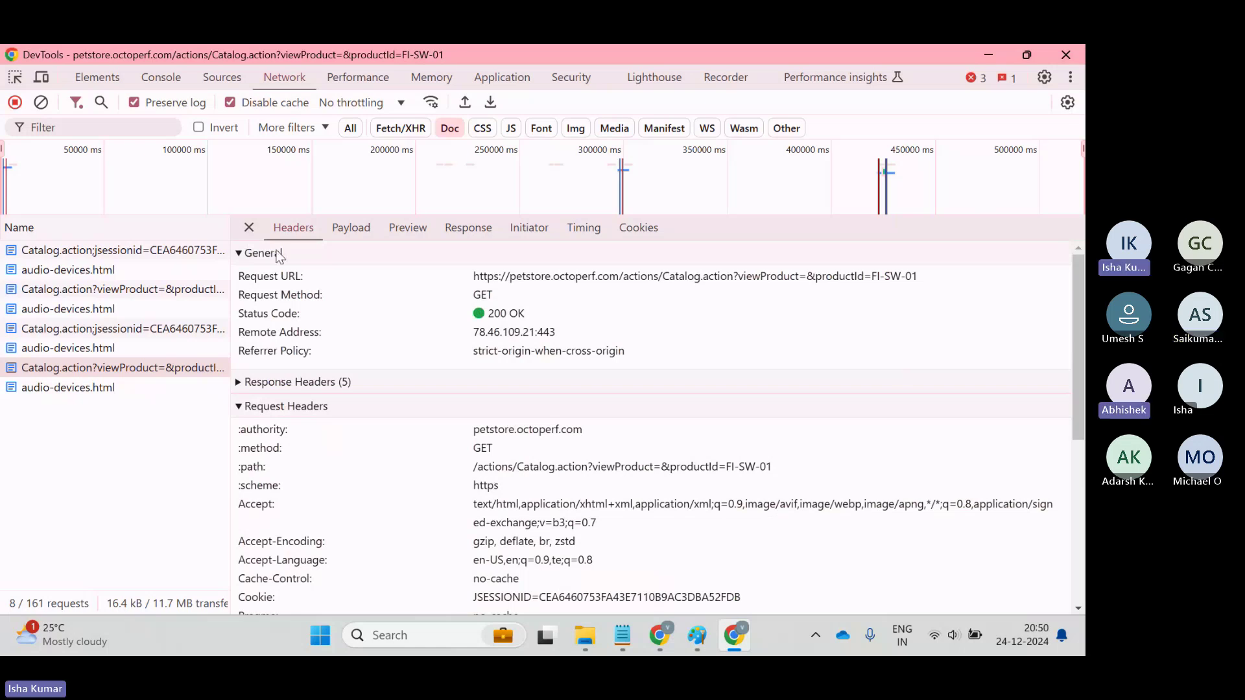
# - Look through the response HTML of the Angelfish product request from start to end, rechecking its headers in between
pyautogui.click(355, 239)
pyautogui.click(462, 232)
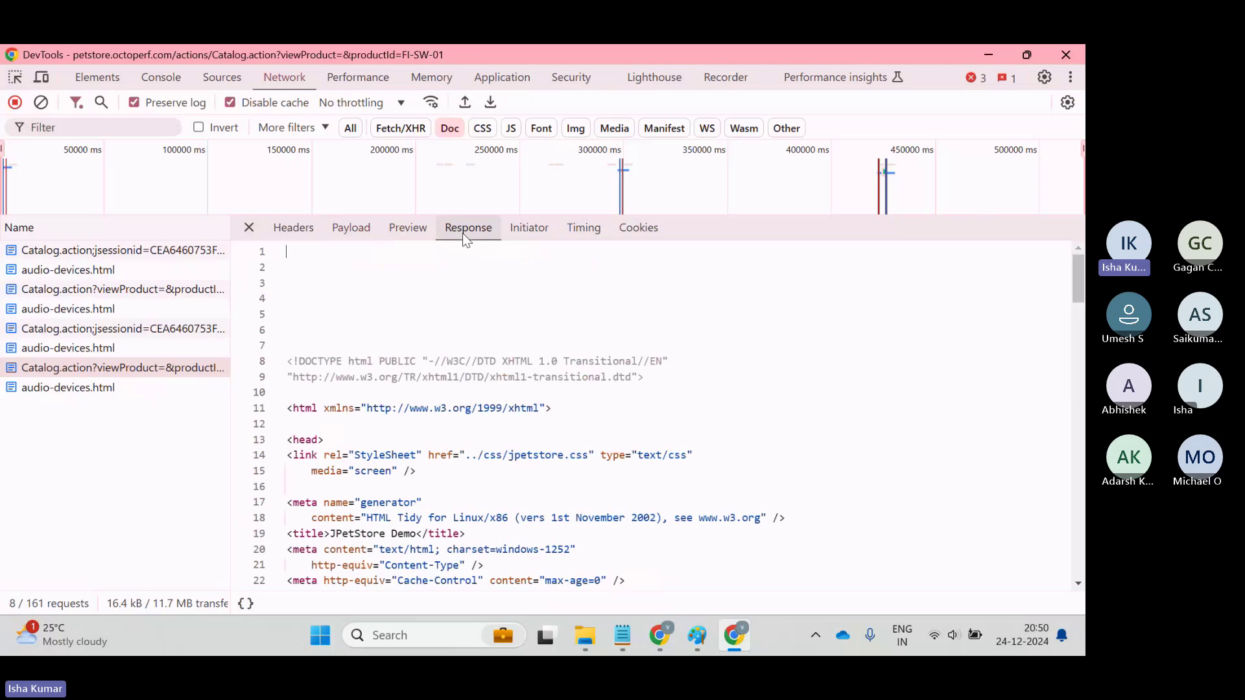
pyautogui.click(299, 209)
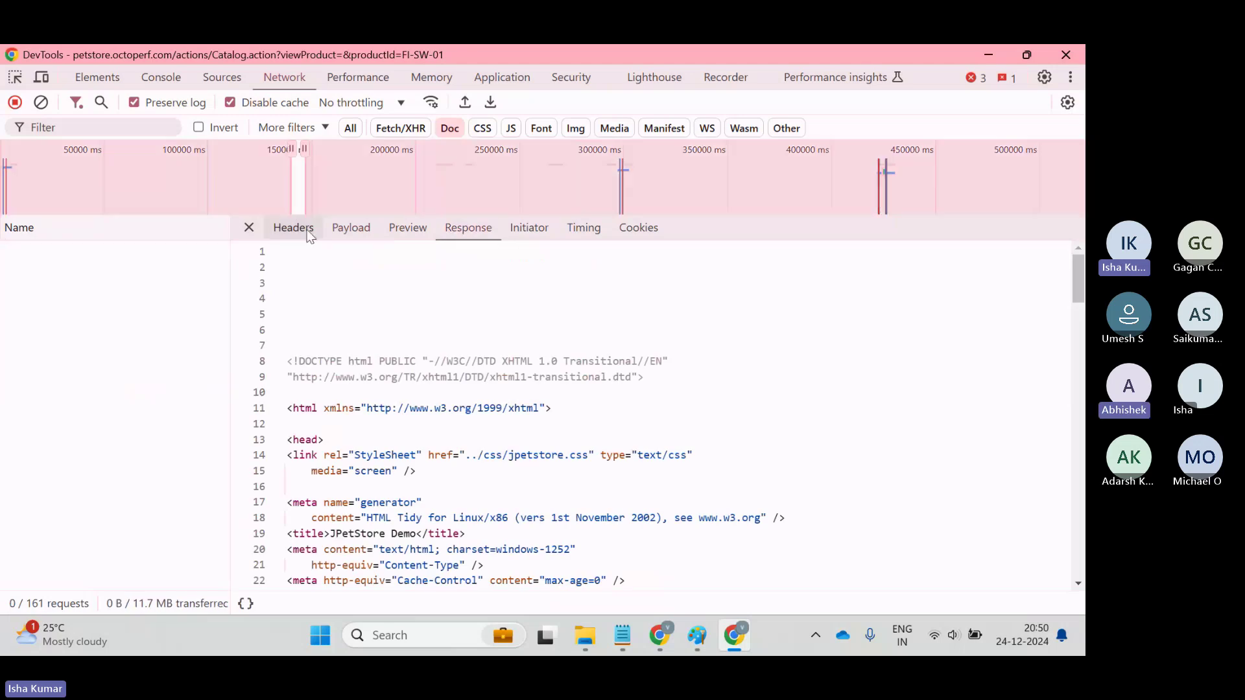
pyautogui.click(307, 233)
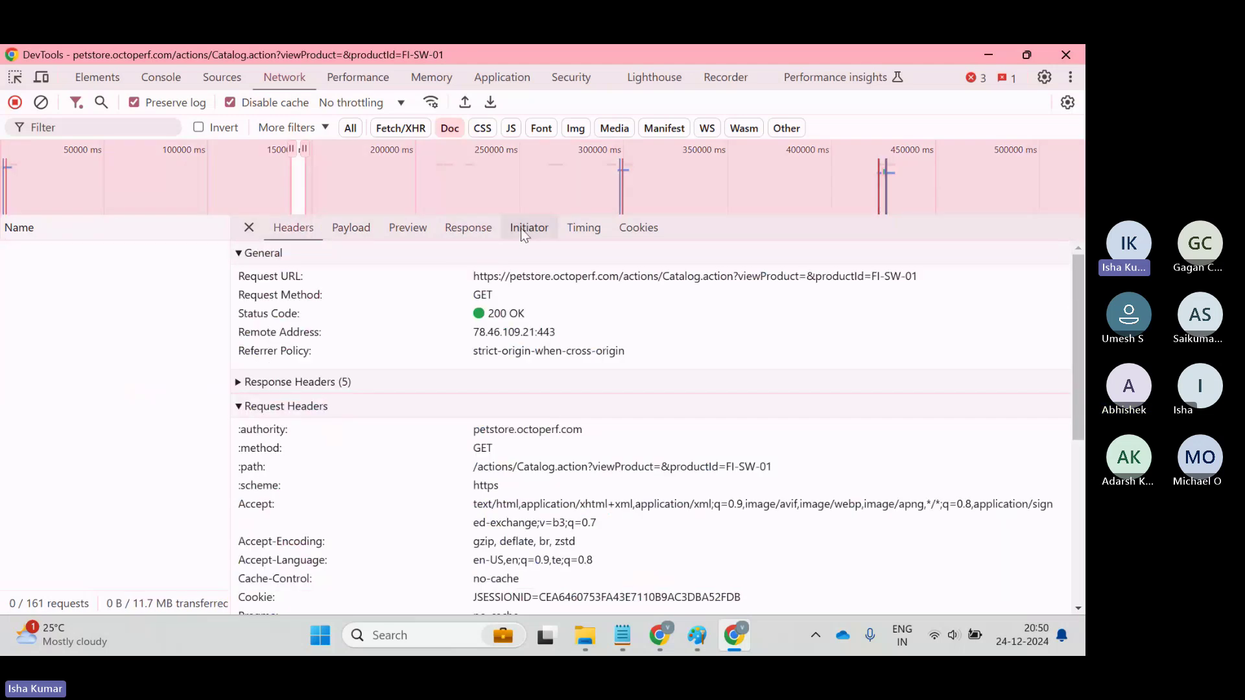
pyautogui.click(468, 227)
pyautogui.hotkey('ctrl', 'End')
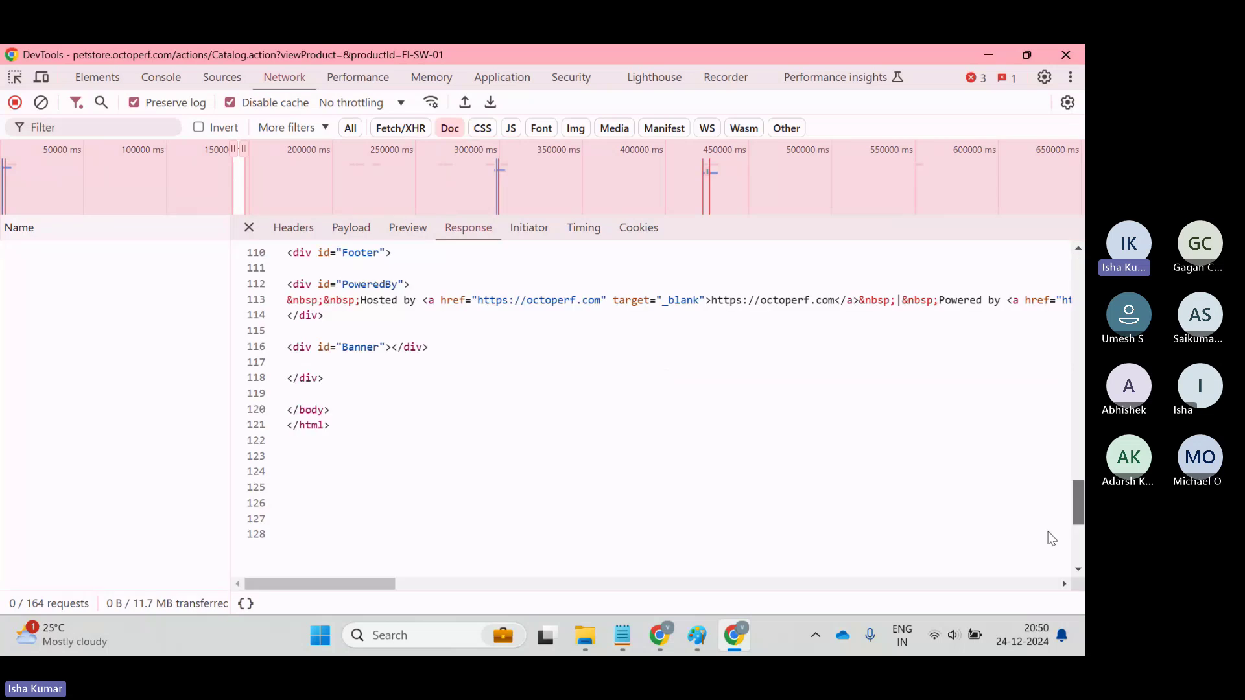
pyautogui.hotkey('ctrl', 'Home')
pyautogui.hotkey('alt', 'Tab')
pyautogui.hotkey('alt', 'Tab')
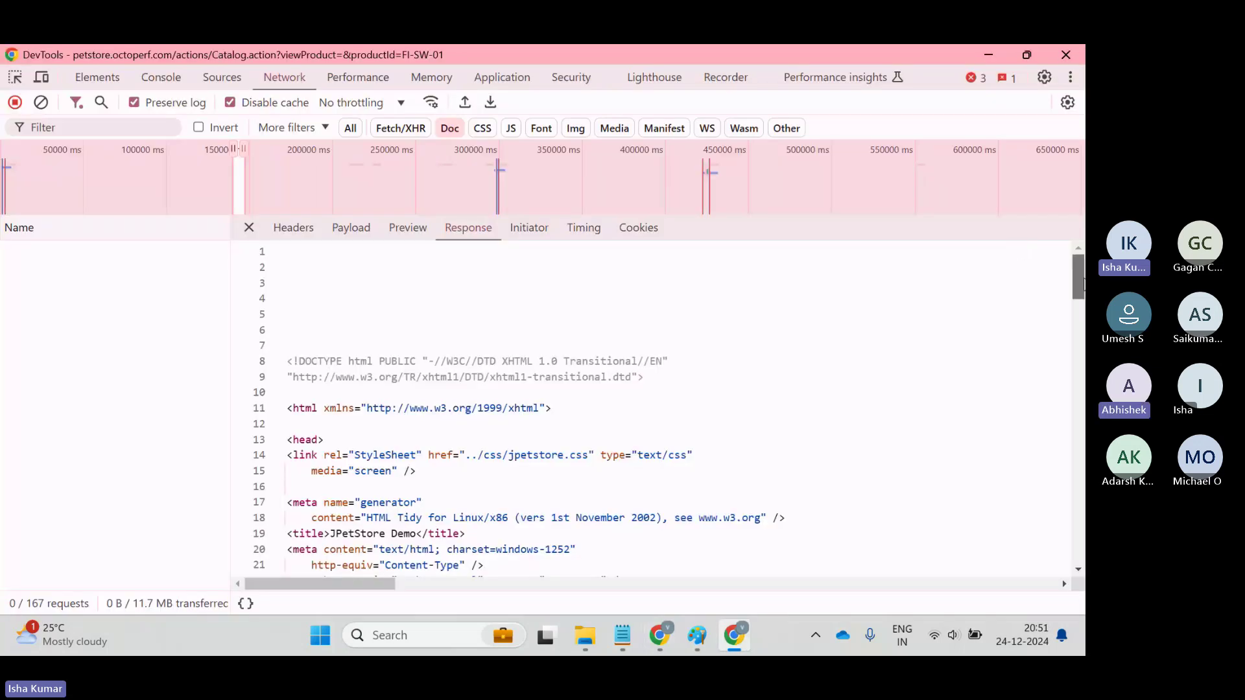
pyautogui.hotkey('ctrl', 'End')
pyautogui.scroll(15, 1041, 364)
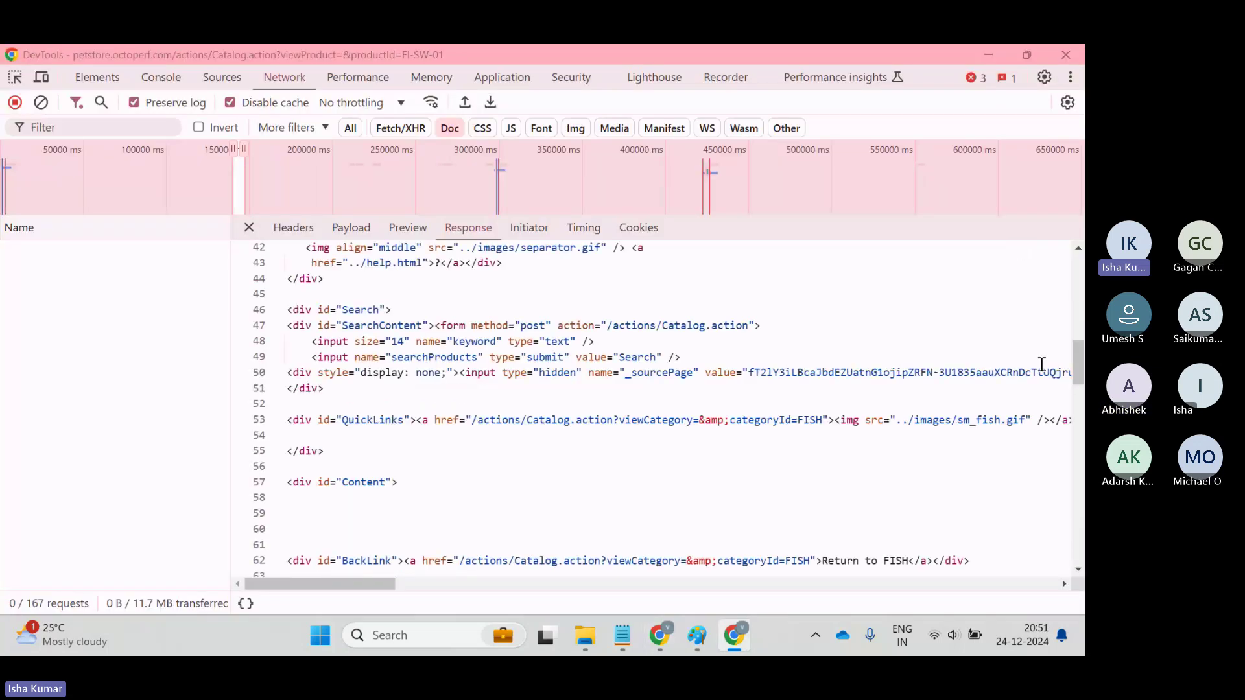
# - Switch to the JPetStore page and highlight the Angelfish heading and item table
pyautogui.hotkey('alt', 'Tab')
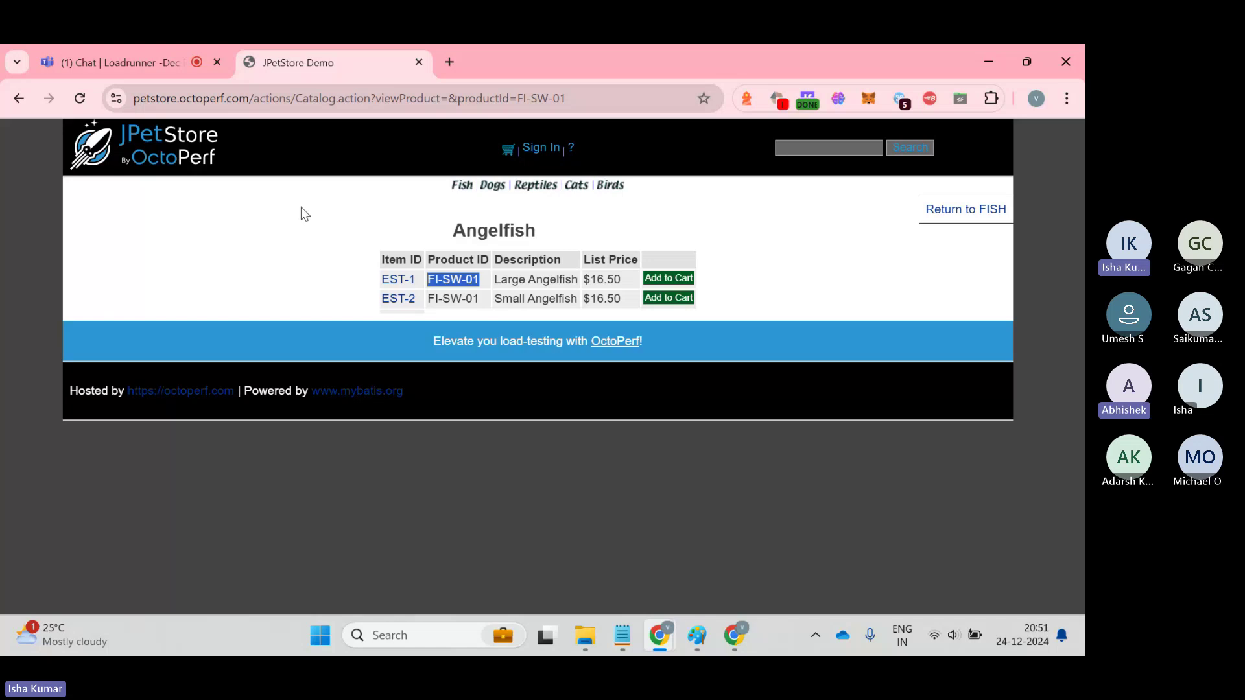
pyautogui.moveTo(301, 207); pyautogui.dragTo(788, 318)
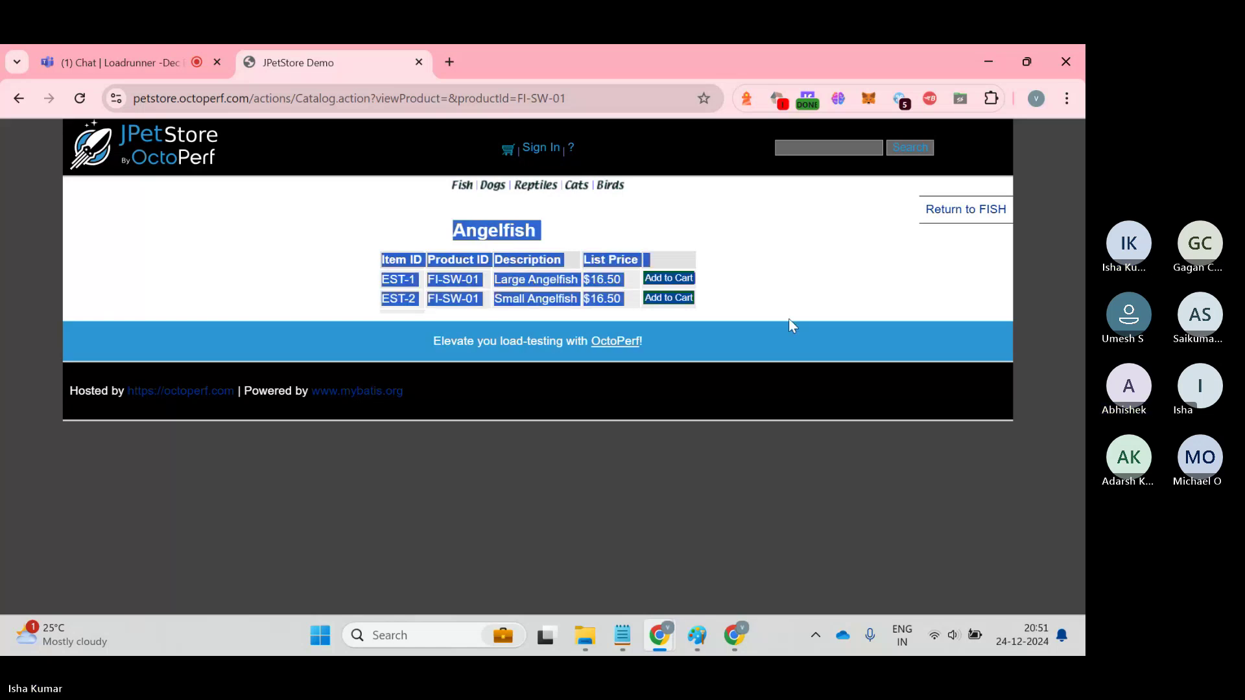
pyautogui.click(789, 317)
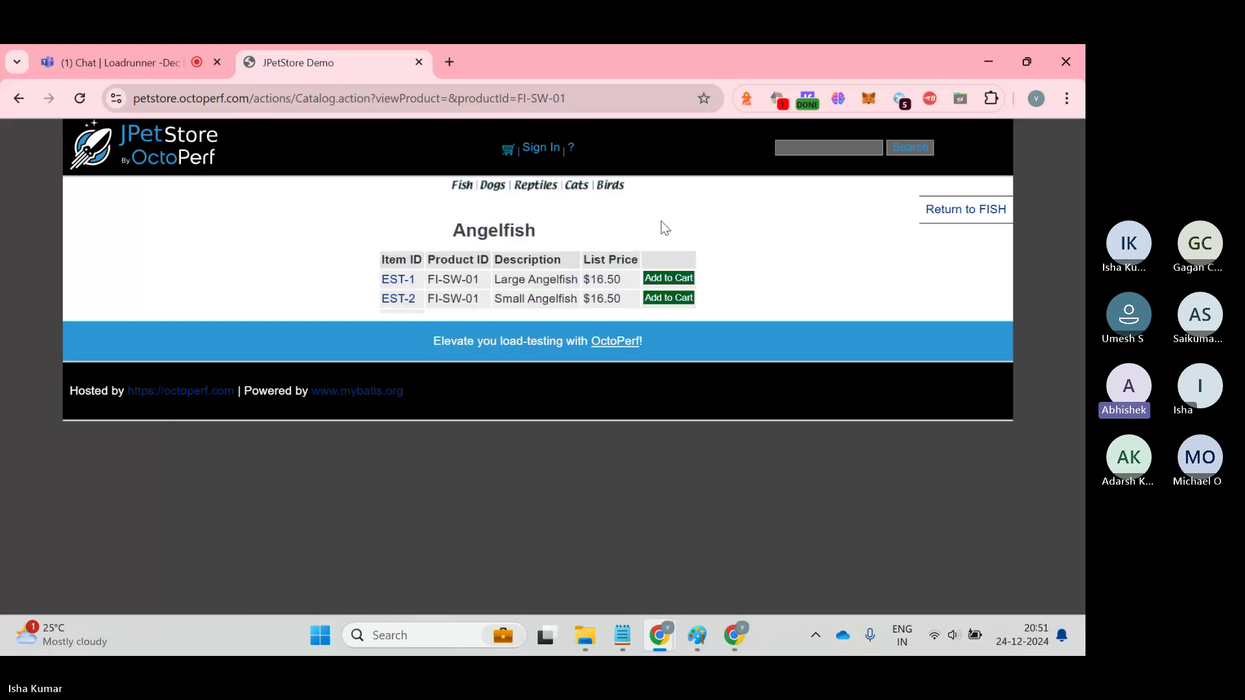
# - Return to the Fish list in JPetStore and open product FI-SW-01 again to generate a new request
pyautogui.click(21, 96)
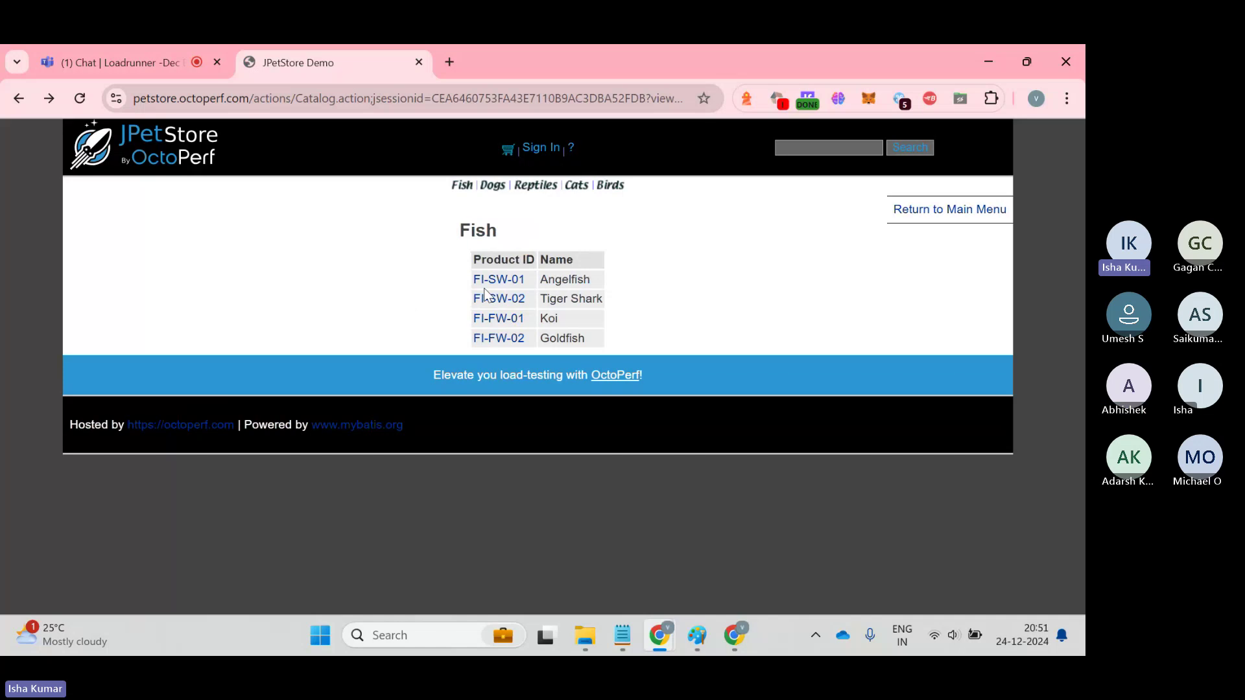
pyautogui.click(499, 283)
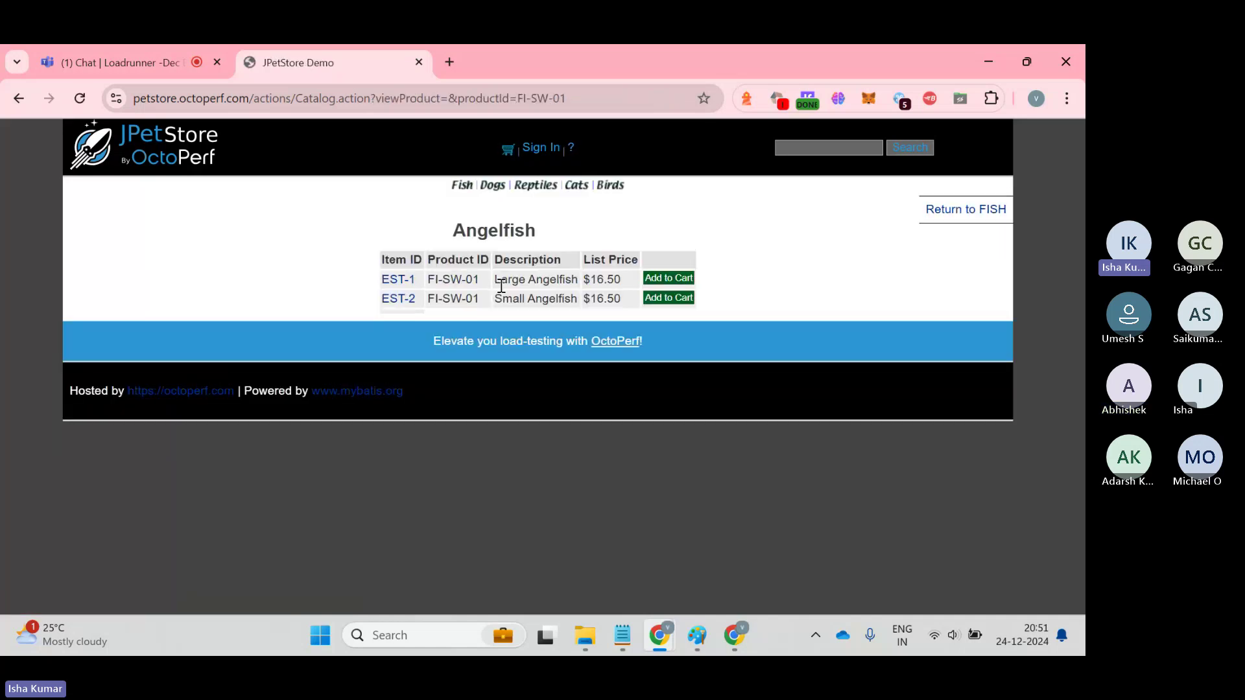
pyautogui.moveTo(422, 236); pyautogui.dragTo(449, 268)
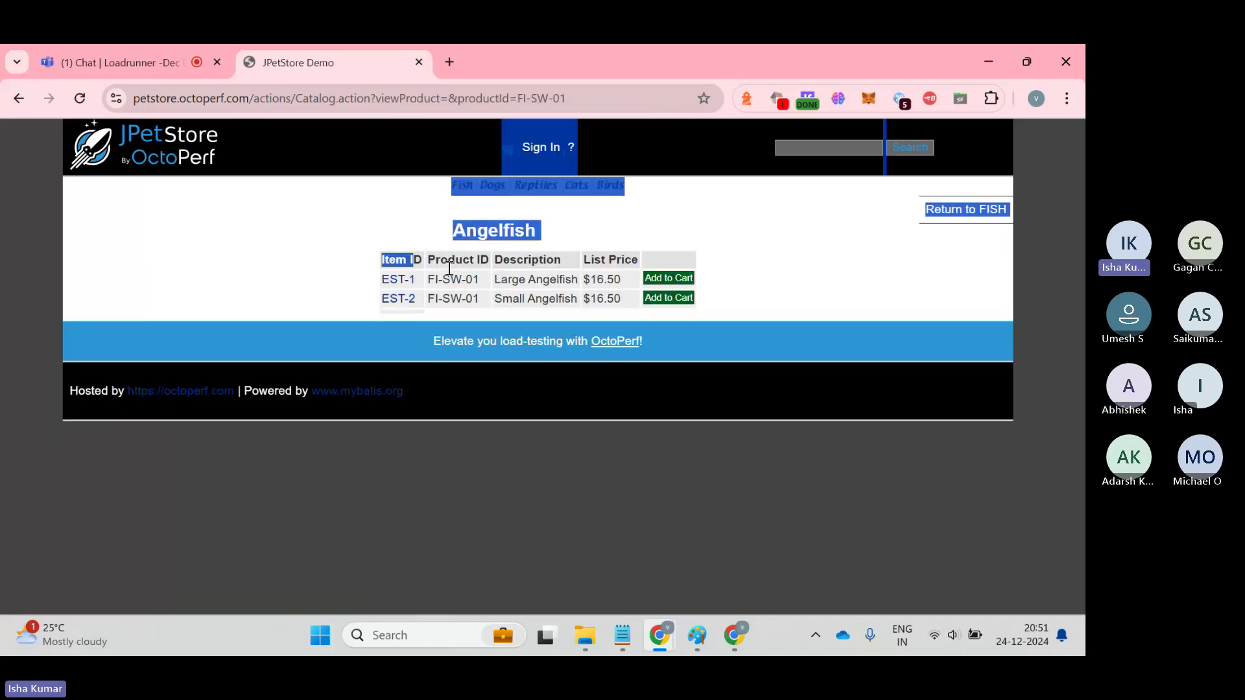
# - Open the newest product request's headers in DevTools and highlight the general details from Request URL to Remote Address
pyautogui.press('F12')
pyautogui.click(118, 445)
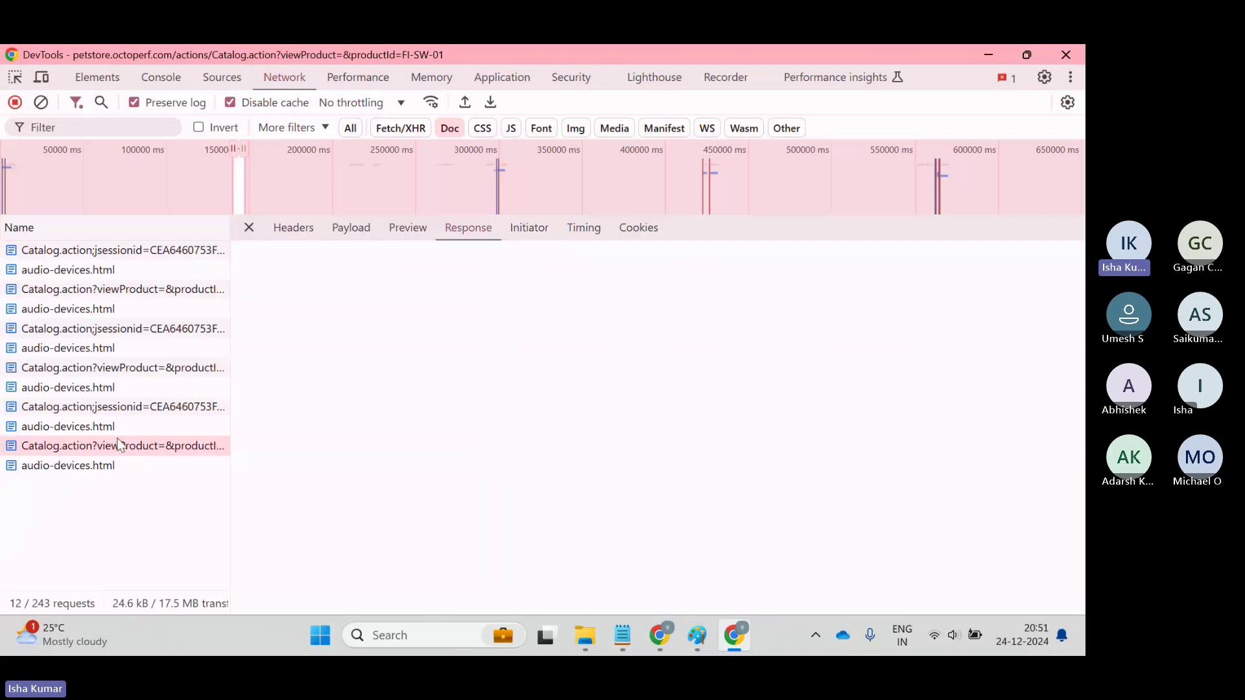
pyautogui.click(298, 235)
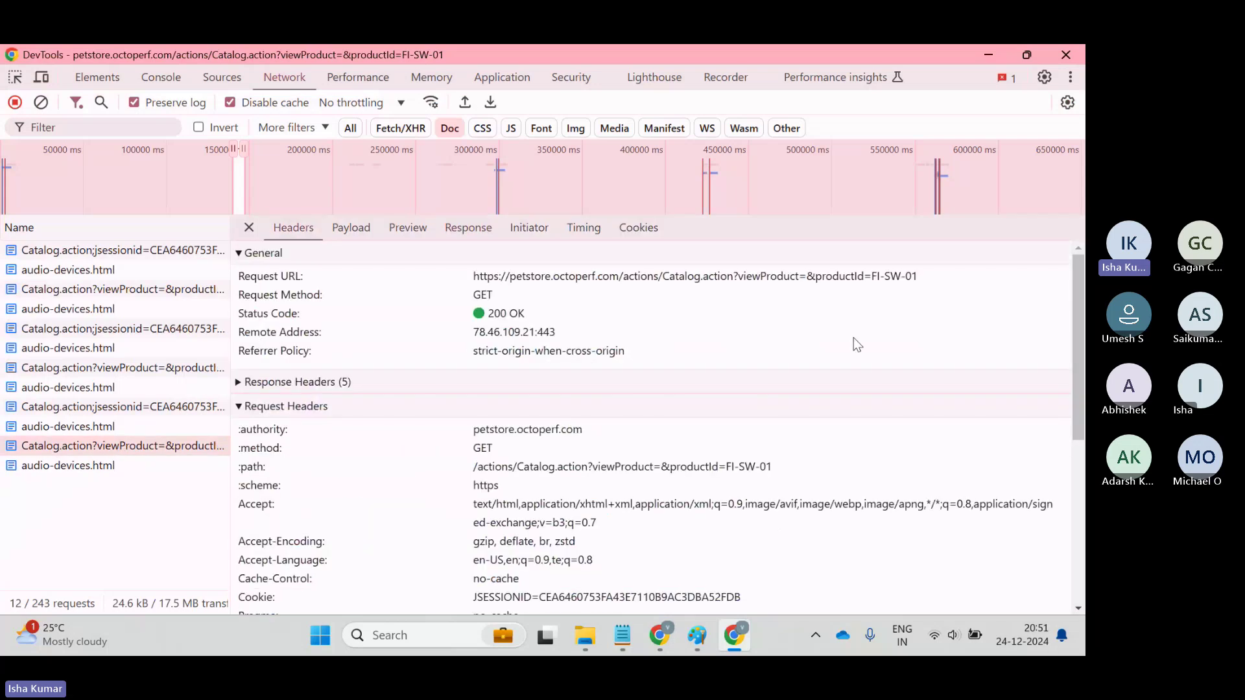
pyautogui.moveTo(1045, 325); pyautogui.dragTo(239, 272)
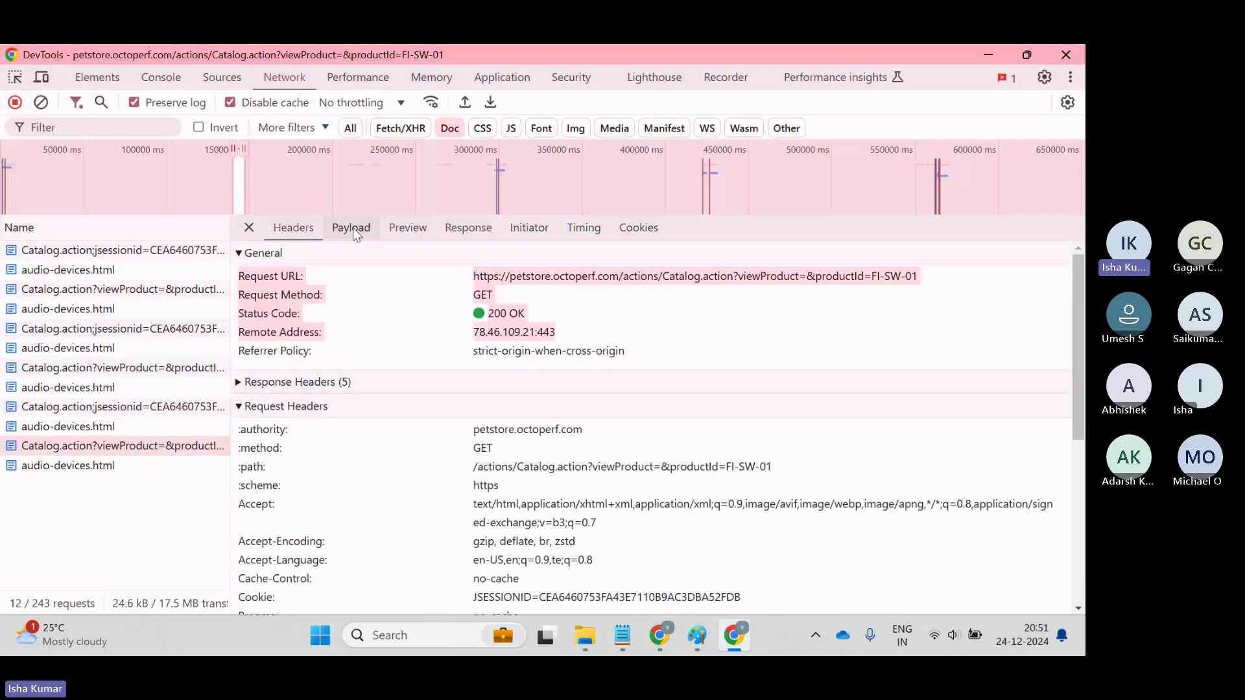
# - View the payload, response HTML and rendered preview of the newest product request
pyautogui.click(353, 227)
pyautogui.click(483, 224)
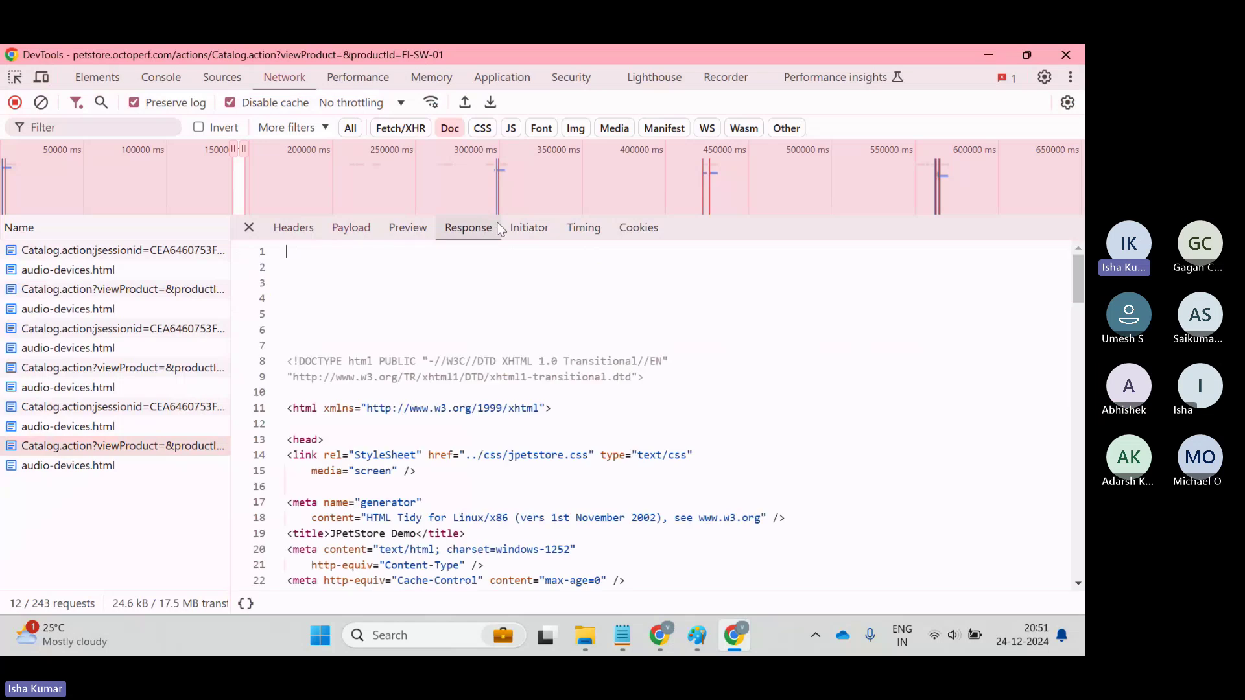
pyautogui.moveTo(1080, 295); pyautogui.dragTo(1076, 259)
pyautogui.click(432, 237)
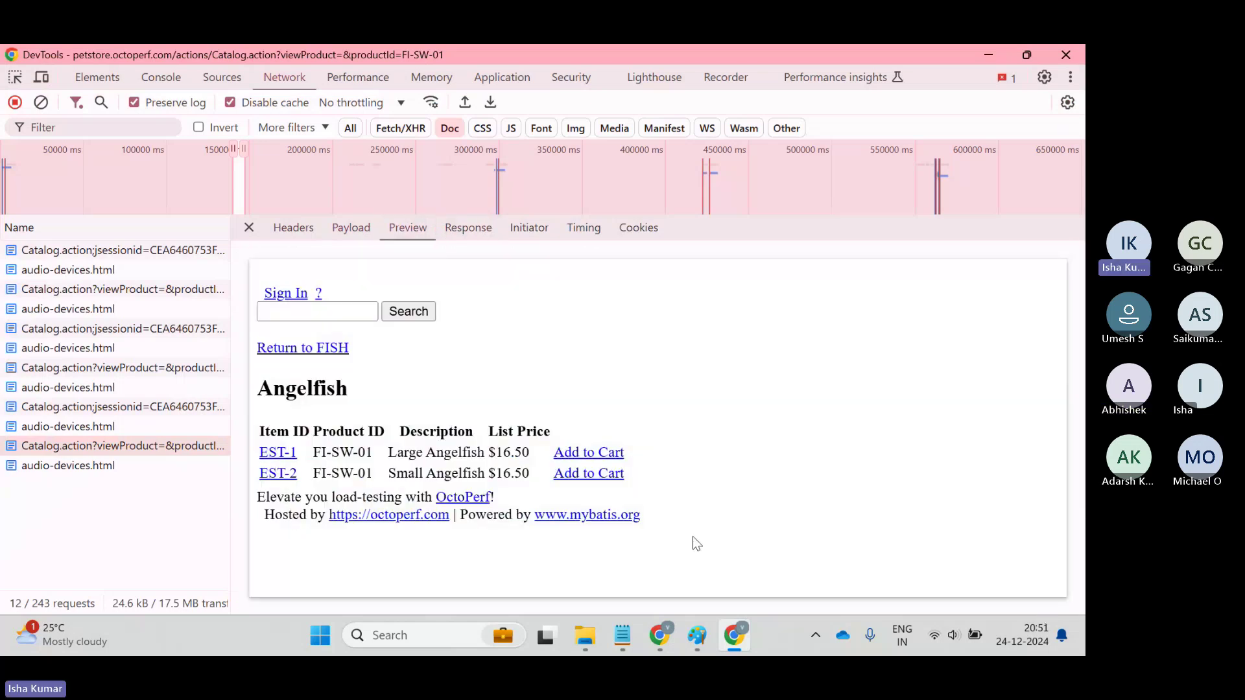
# - Compare the rendered Angelfish preview with the live JPetStore page, highlighting the preview content through the item table
pyautogui.hotkey('alt', 'Tab')
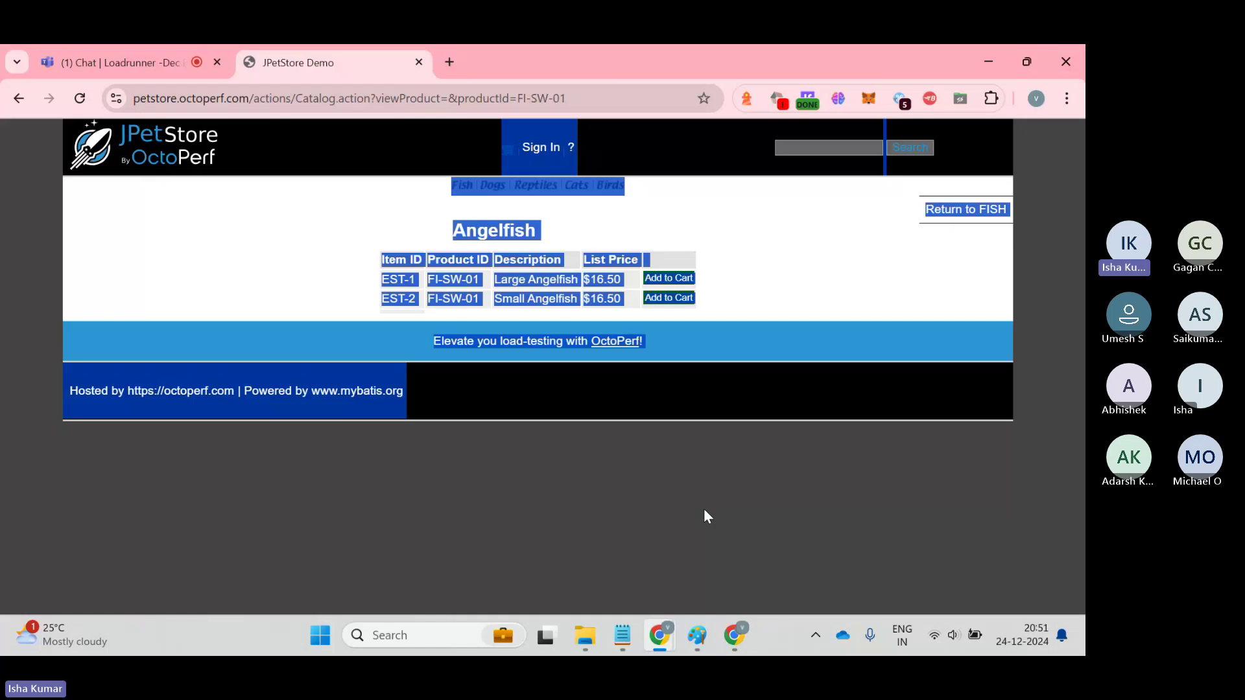
pyautogui.hotkey('alt', 'Tab')
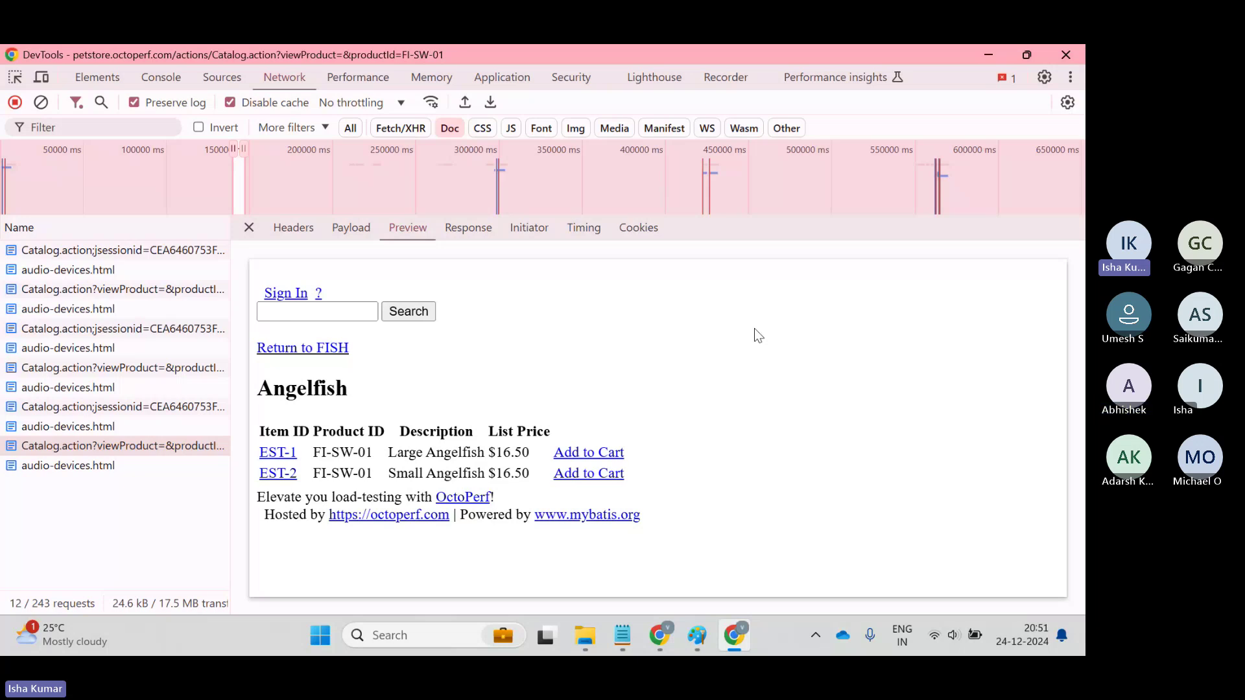
pyautogui.moveTo(608, 408); pyautogui.dragTo(175, 291)
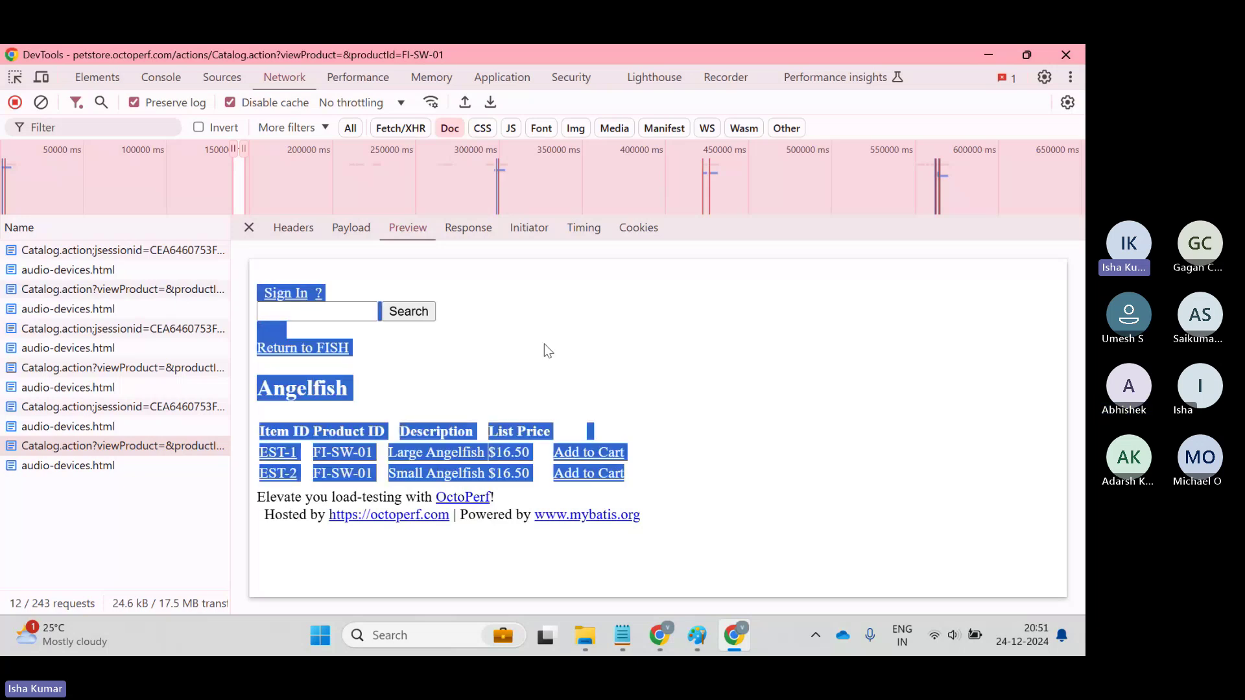
pyautogui.hotkey('alt', 'Tab')
pyautogui.hotkey('alt', 'Tab')
pyautogui.click(593, 298)
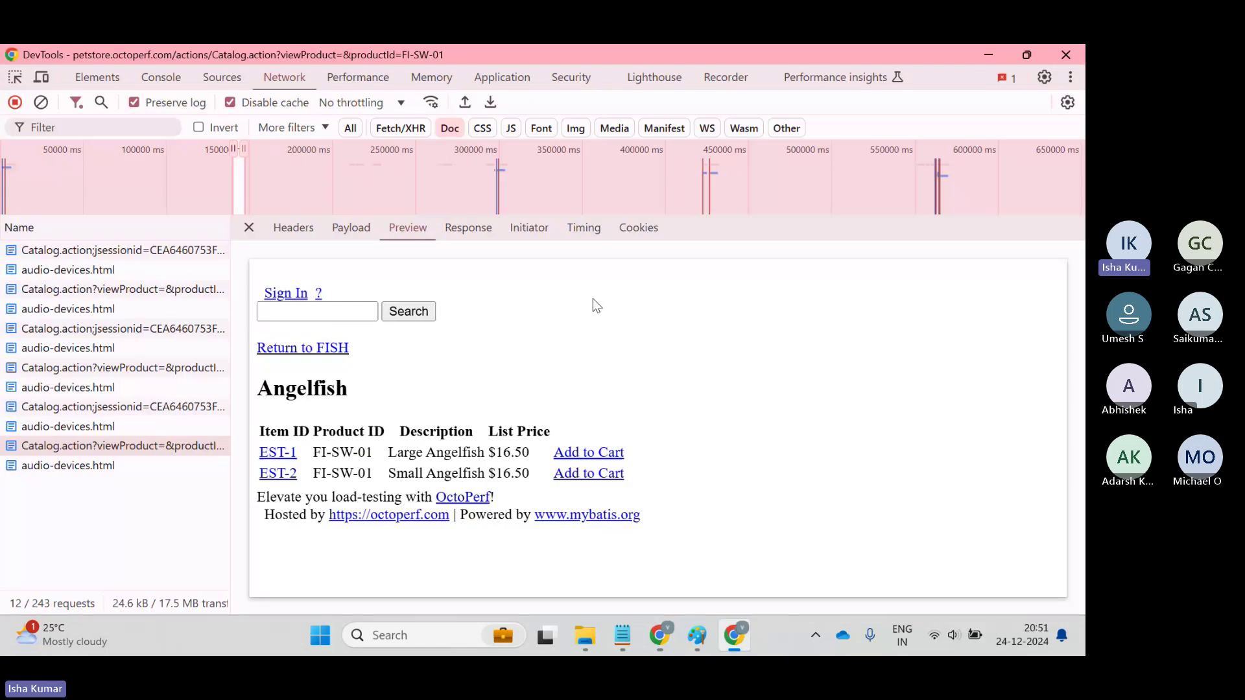
# - Check the request's response HTML against the JPetStore Angelfish page, ending on the request headers
pyautogui.click(468, 228)
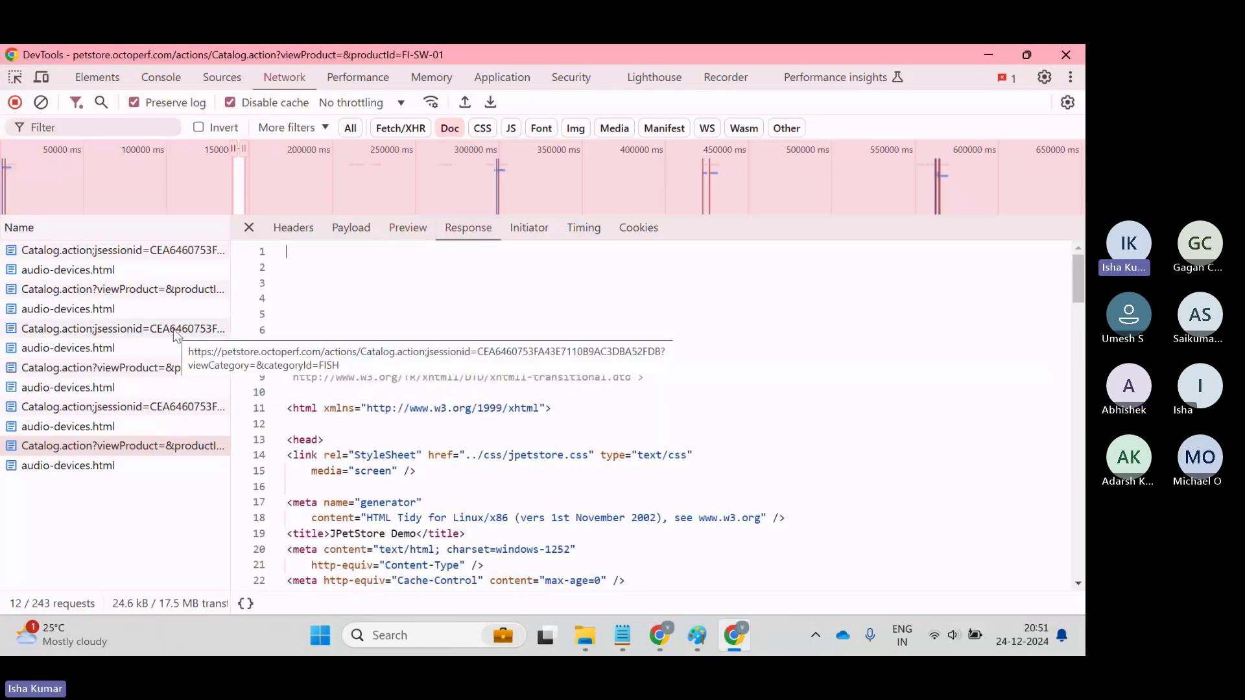
pyautogui.hotkey('alt', 'Tab')
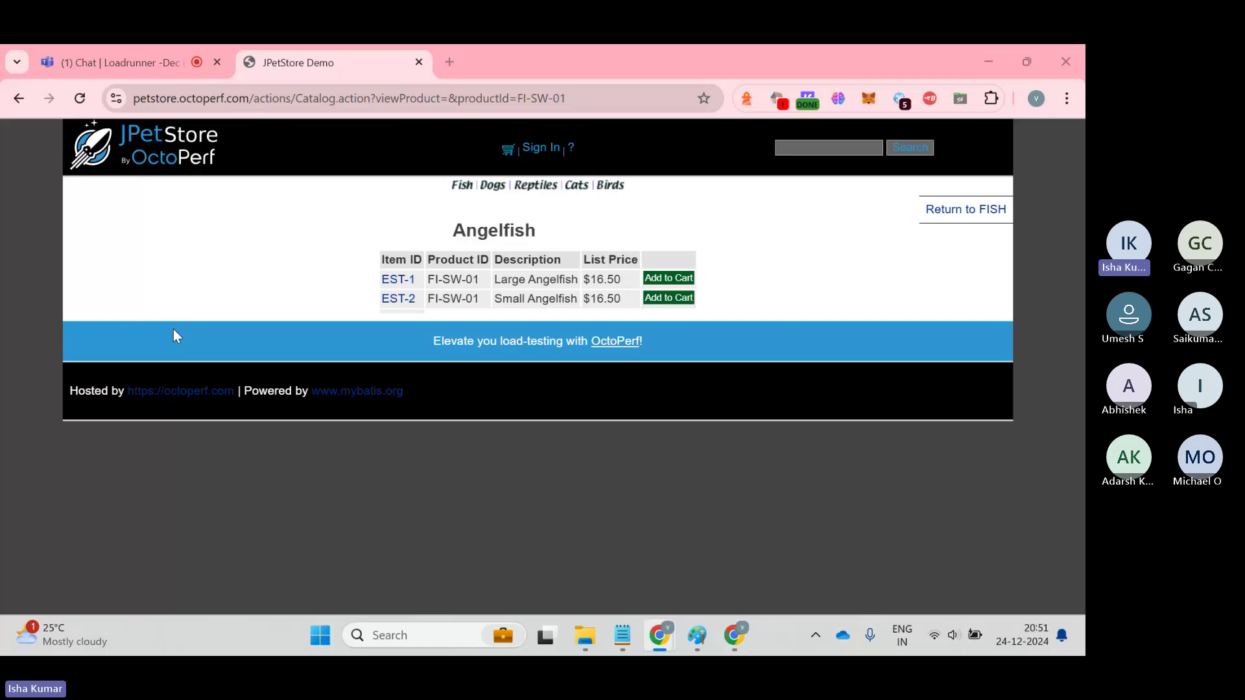
pyautogui.hotkey('alt', 'Tab')
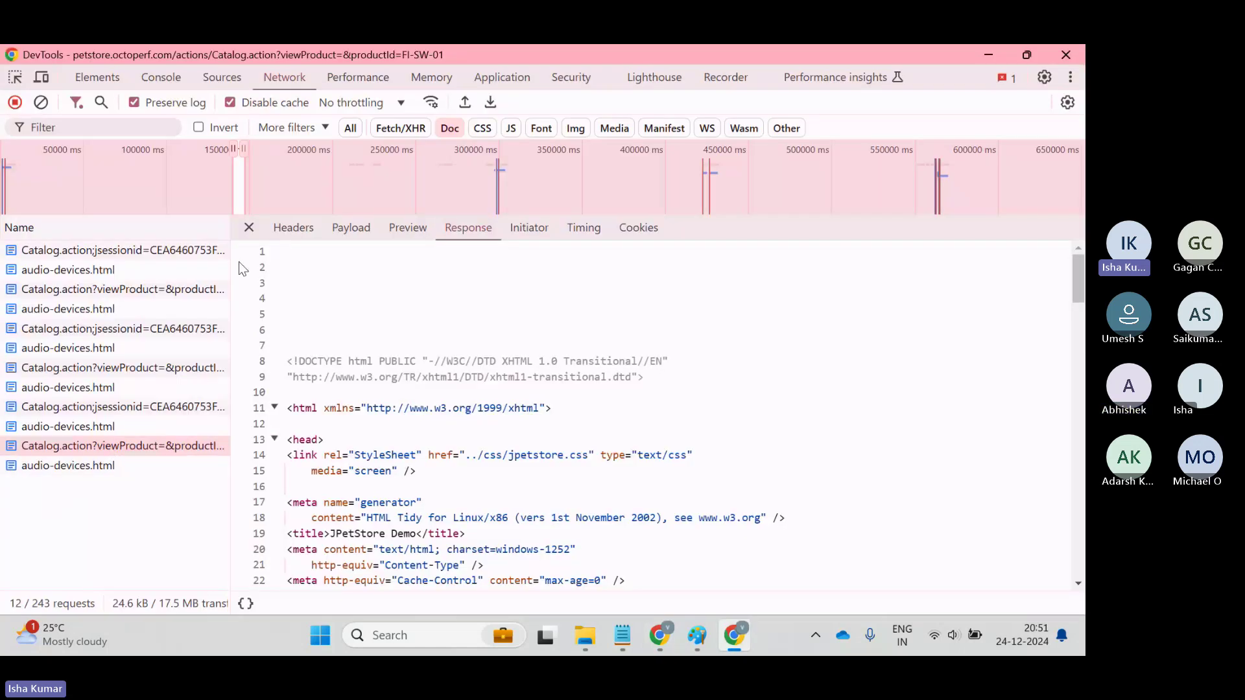
pyautogui.click(306, 234)
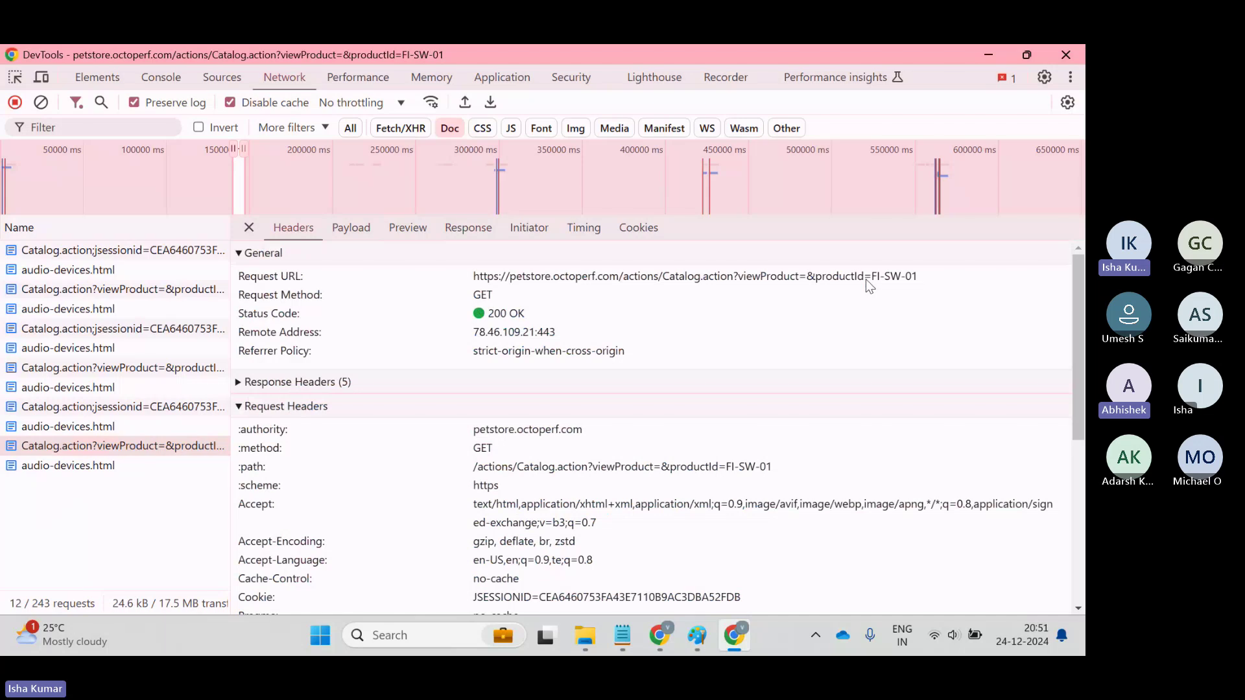
# - Highlight the product ID and full Request URL in the DevTools headers, comparing the ID with the JPetStore Angelfish page
pyautogui.moveTo(869, 279); pyautogui.dragTo(923, 278)
pyautogui.hotkey('alt', 'Tab')
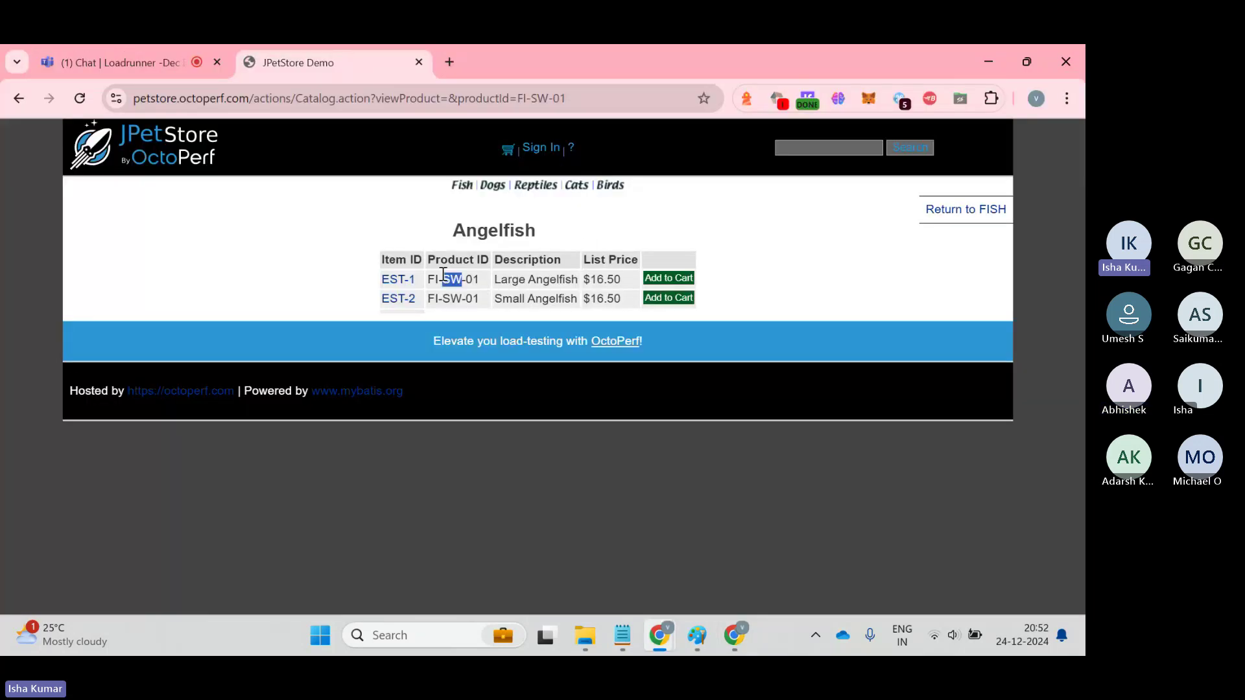
pyautogui.hotkey('alt', 'Tab')
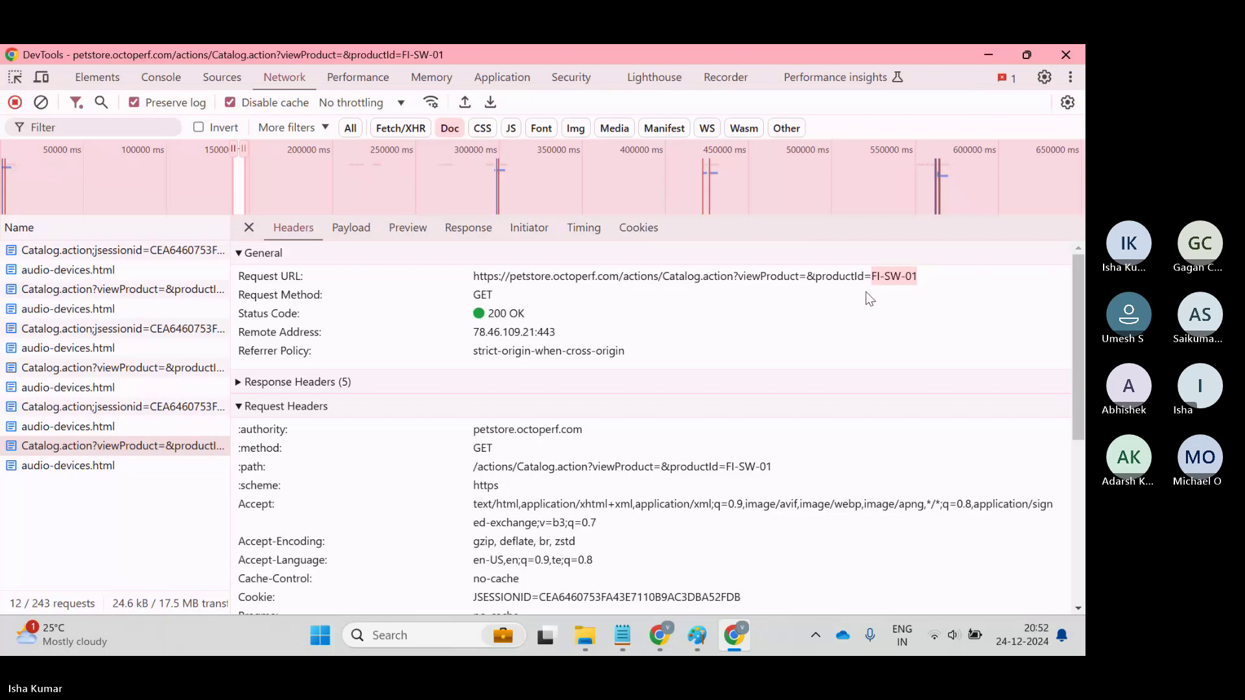
pyautogui.moveTo(923, 275); pyautogui.dragTo(470, 280)
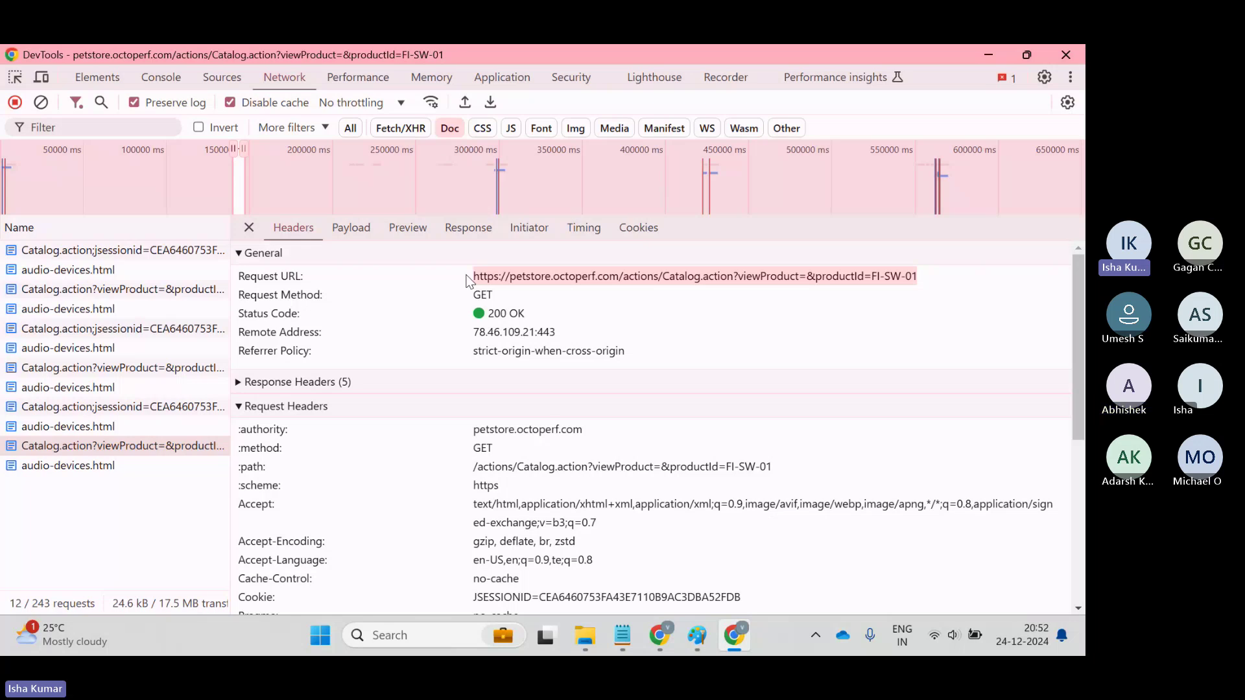
pyautogui.click(905, 285)
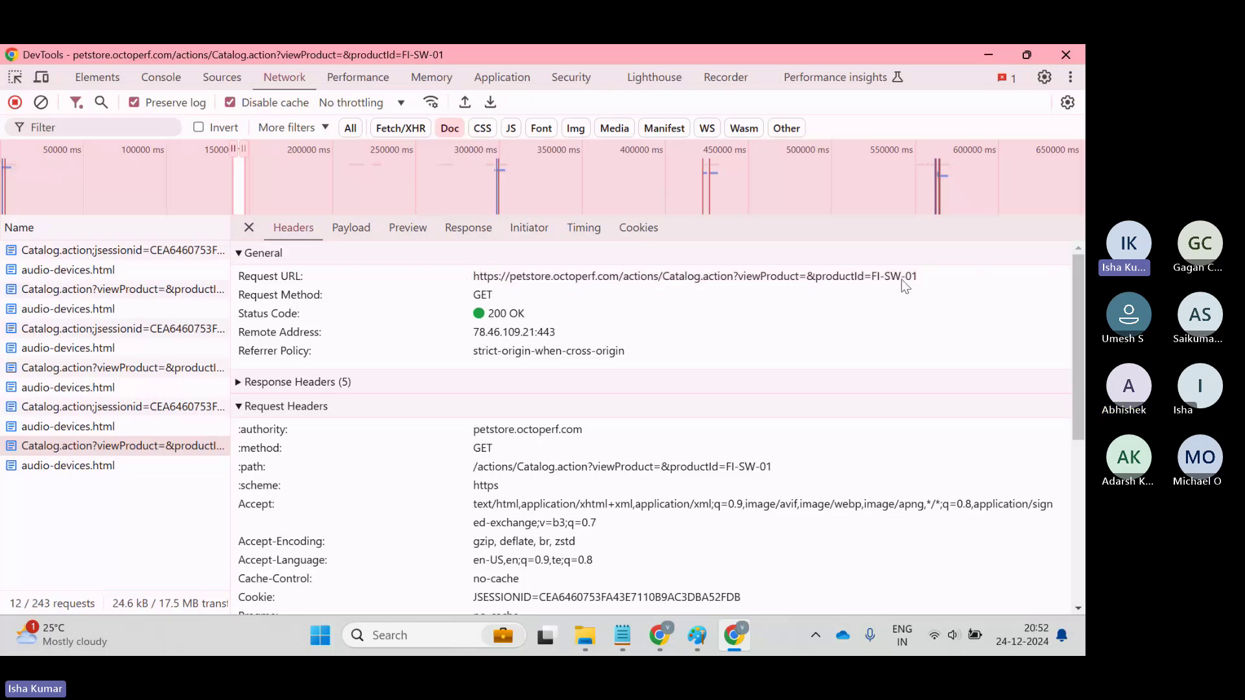
pyautogui.moveTo(892, 286); pyautogui.dragTo(931, 286)
# - Switch to the JPetStore page, return to the Fish list and open product FI-SW-02
pyautogui.hotkey('alt', 'Tab')
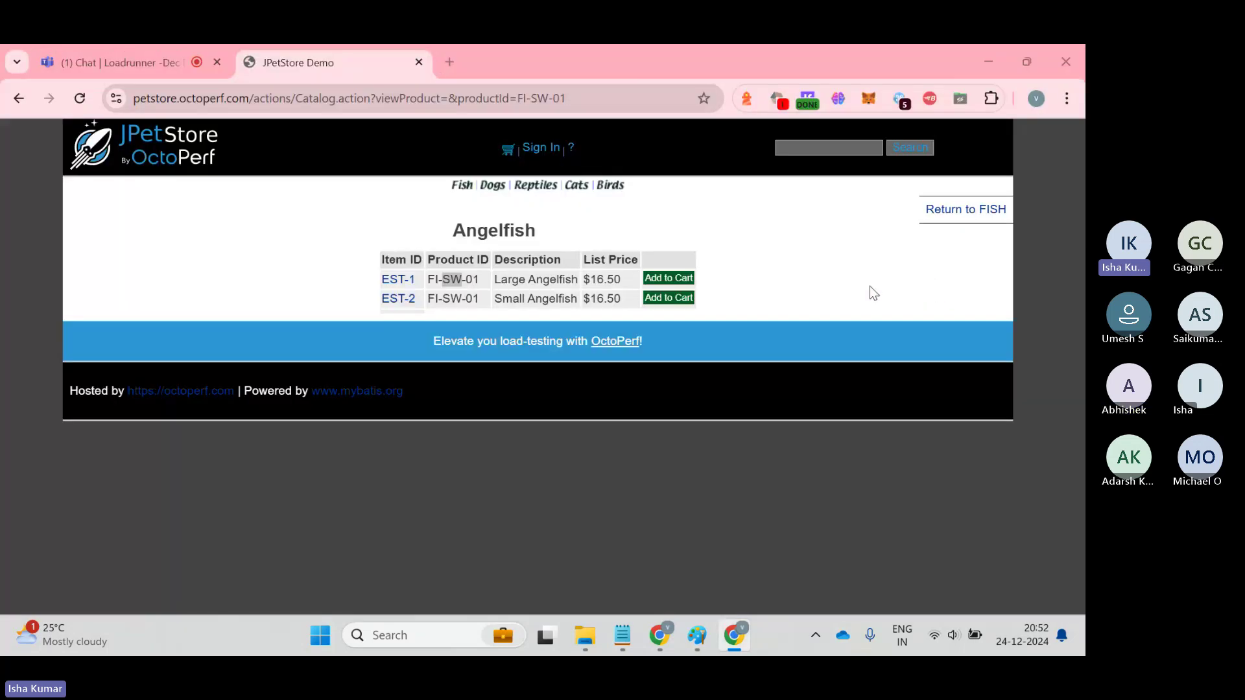
pyautogui.click(485, 303)
pyautogui.hotkey('ctrl', 'a')
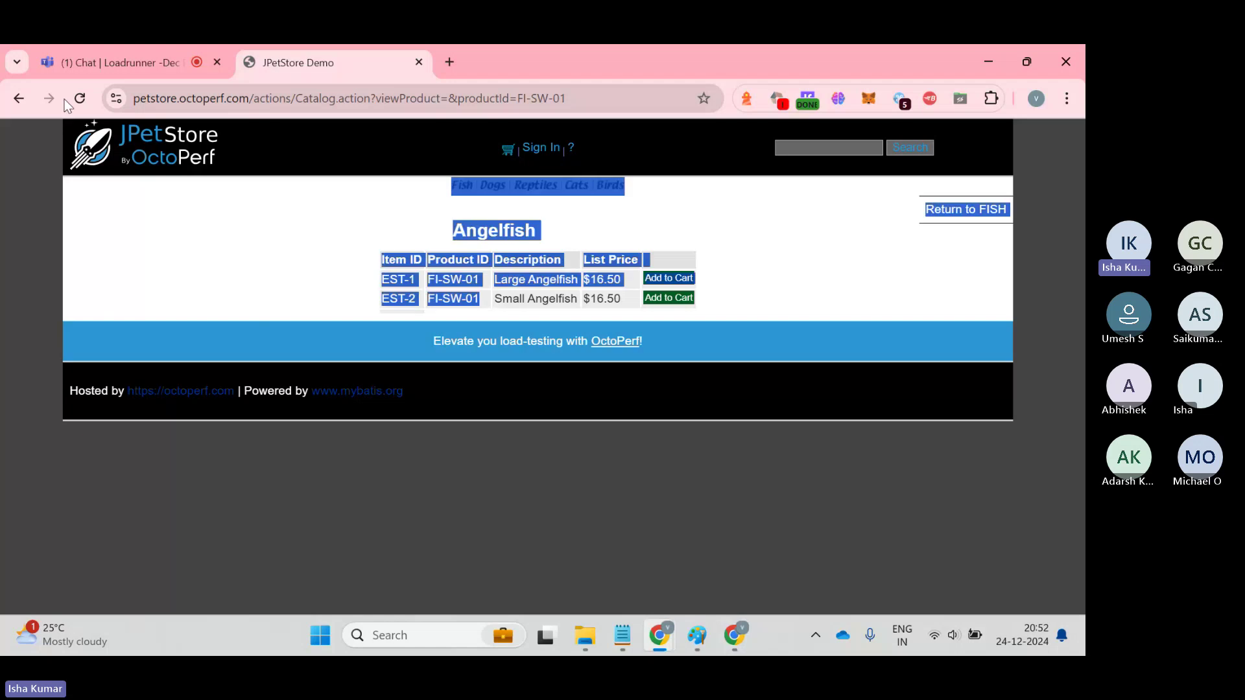
pyautogui.hotkey('alt', 'Left')
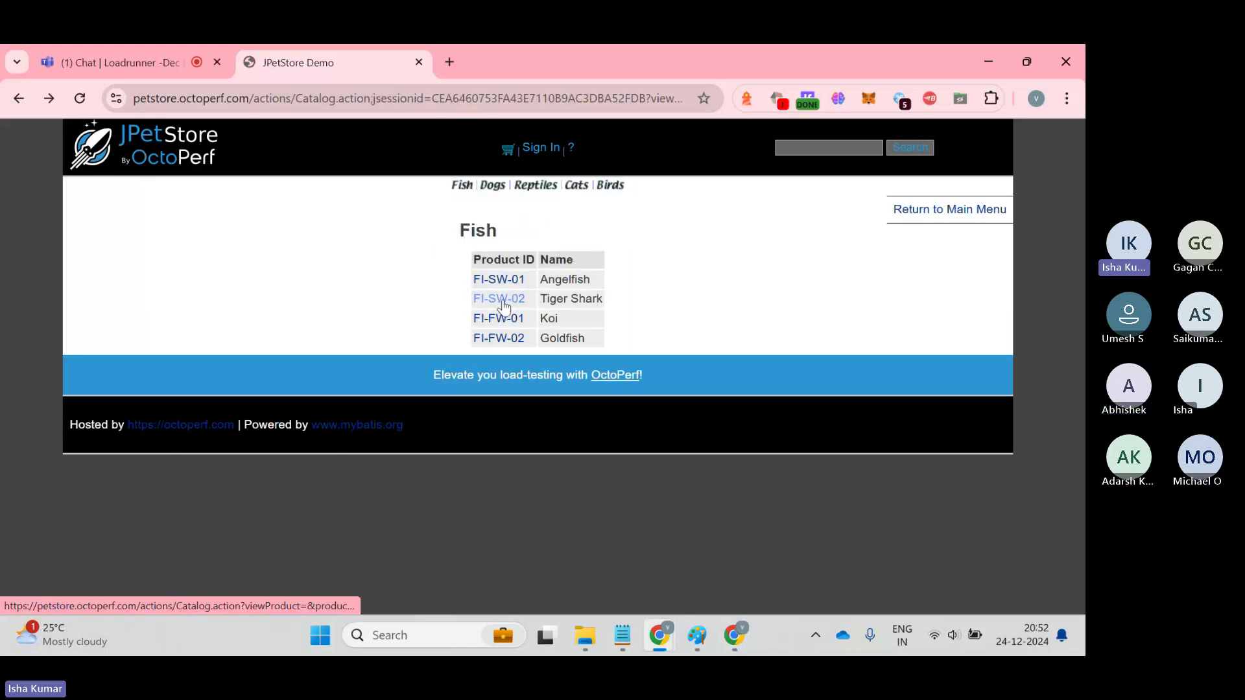
pyautogui.click(503, 300)
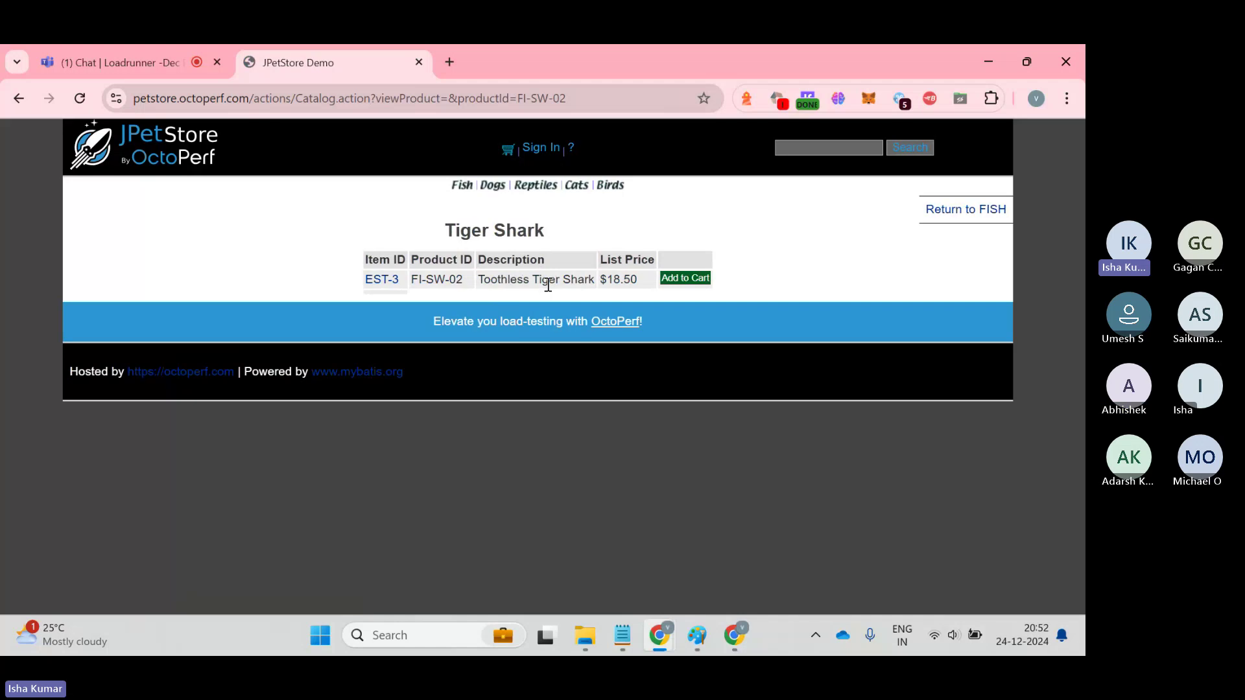
# - Open the newest product request's headers in DevTools and highlight the product ID parameter at the end of its Request URL
pyautogui.hotkey('alt', 'Tab')
pyautogui.click(109, 528)
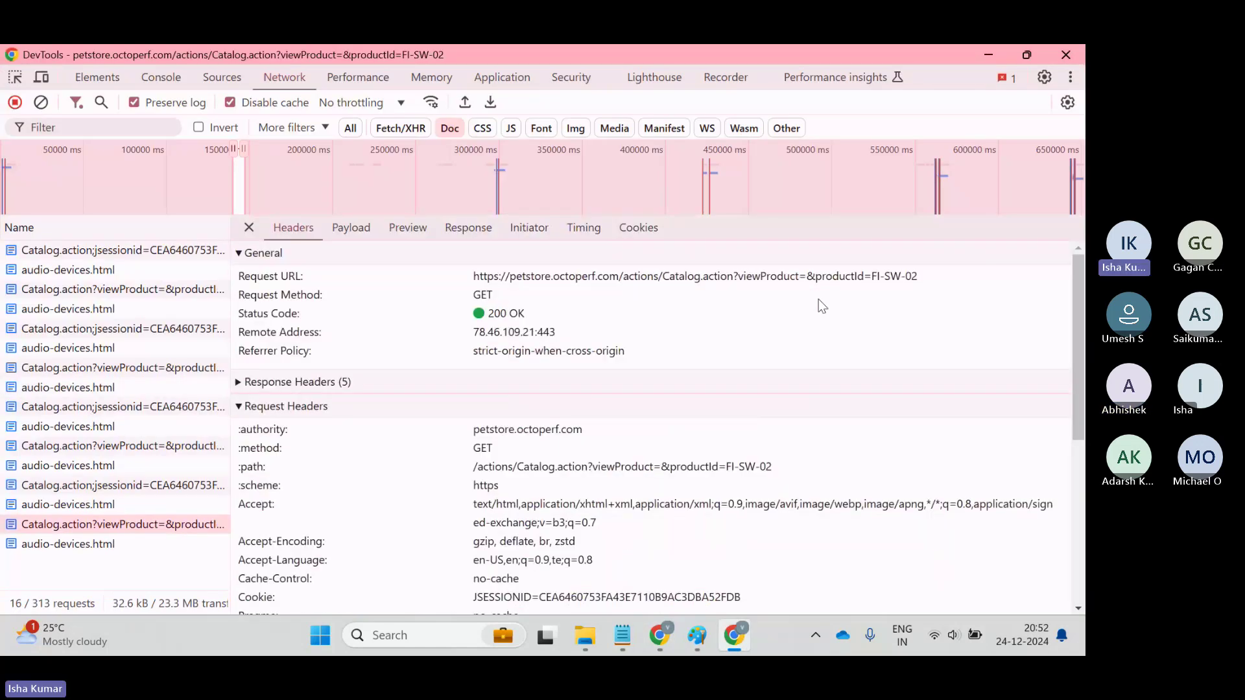
pyautogui.moveTo(926, 276); pyautogui.dragTo(845, 278)
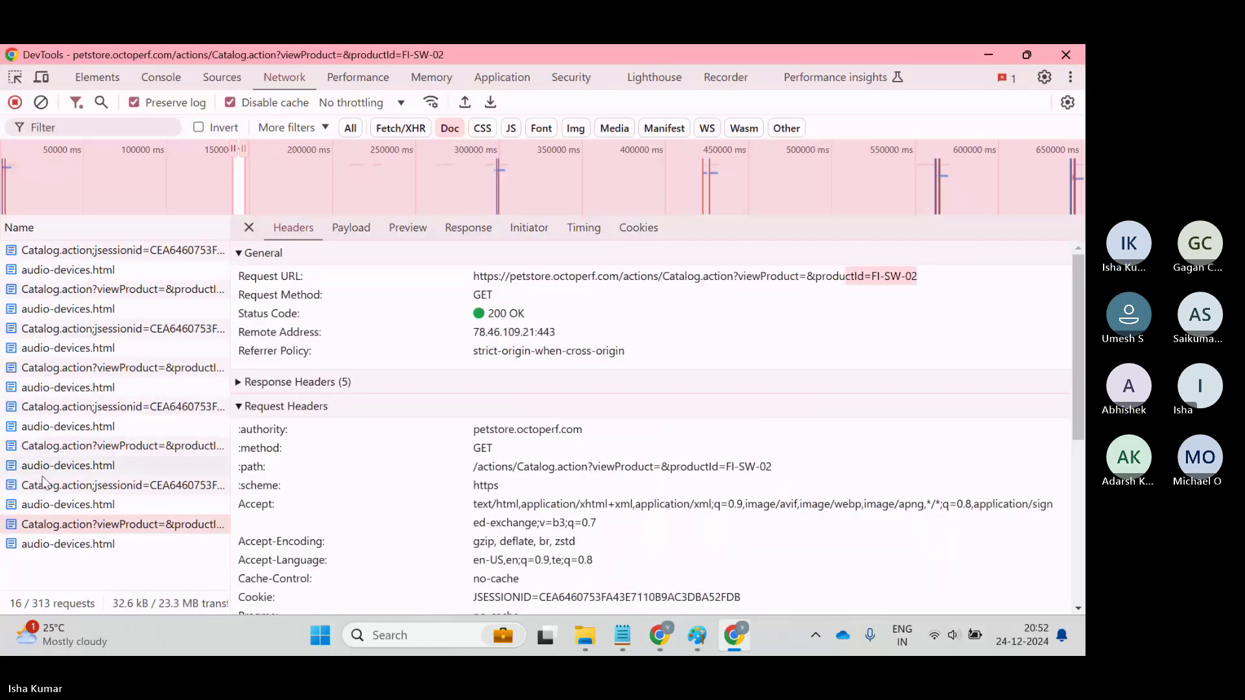
# - Compare the headers of the latest FISH category, FI-SW-01 and FI-SW-02 requests, and check the live Tiger Shark page
pyautogui.click(117, 485)
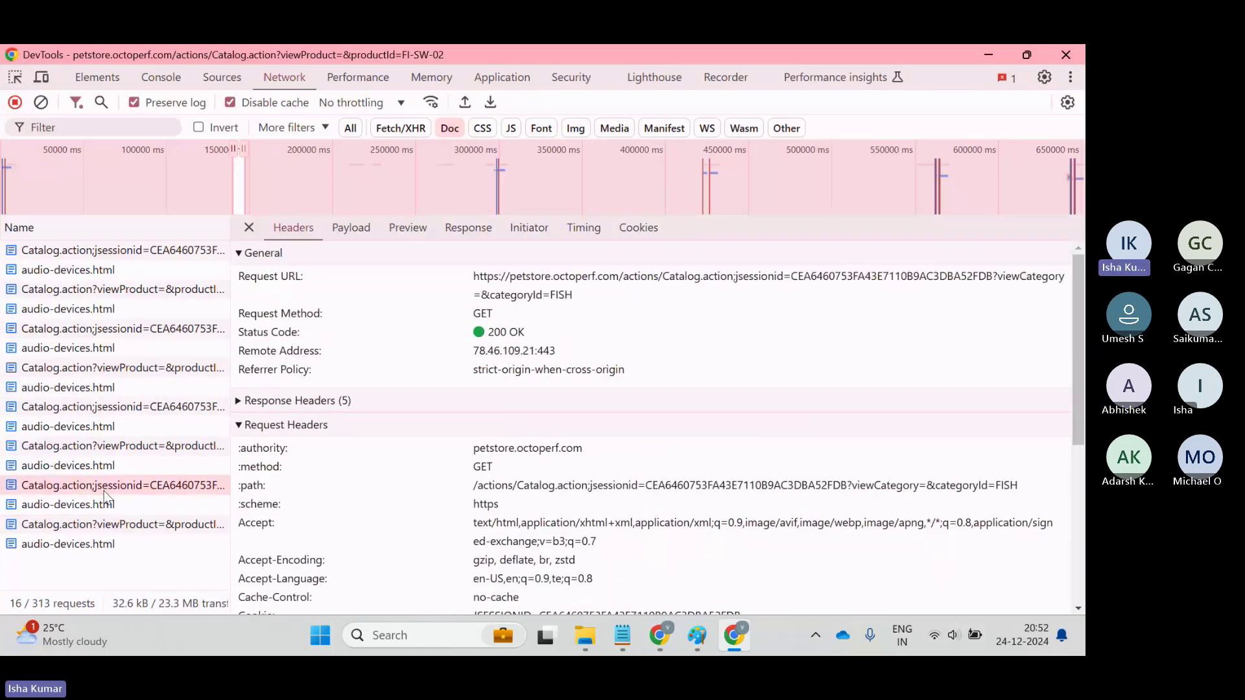
pyautogui.click(153, 448)
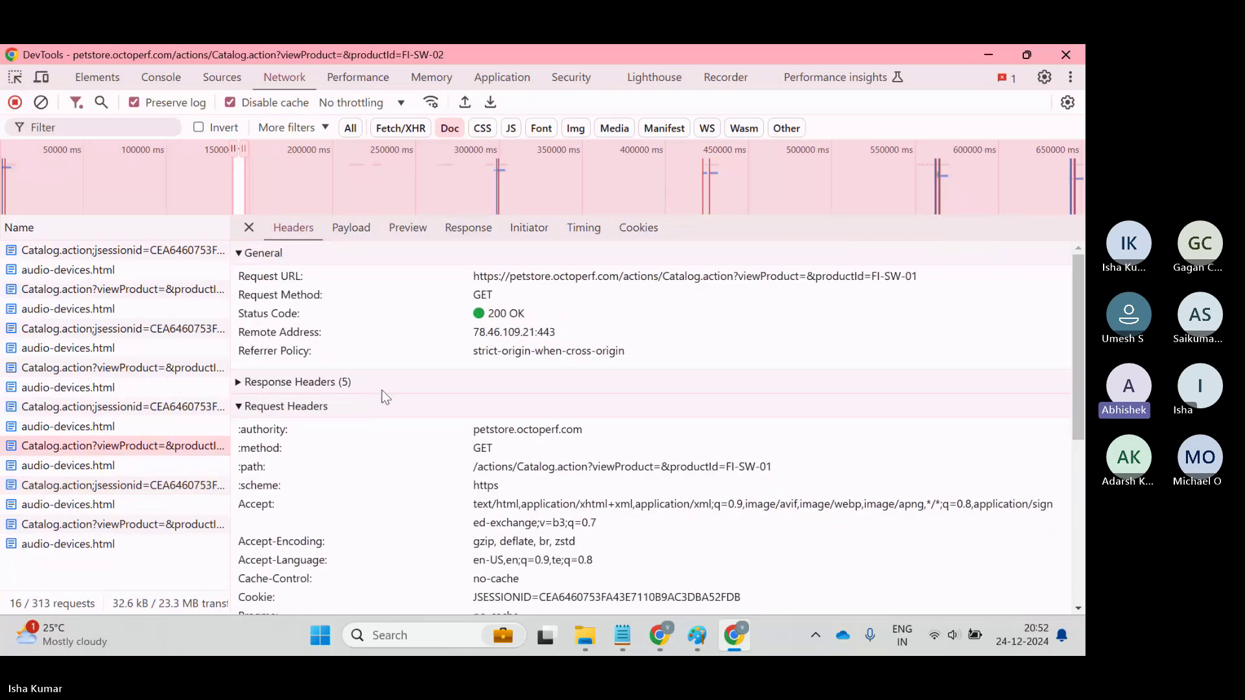
pyautogui.click(151, 527)
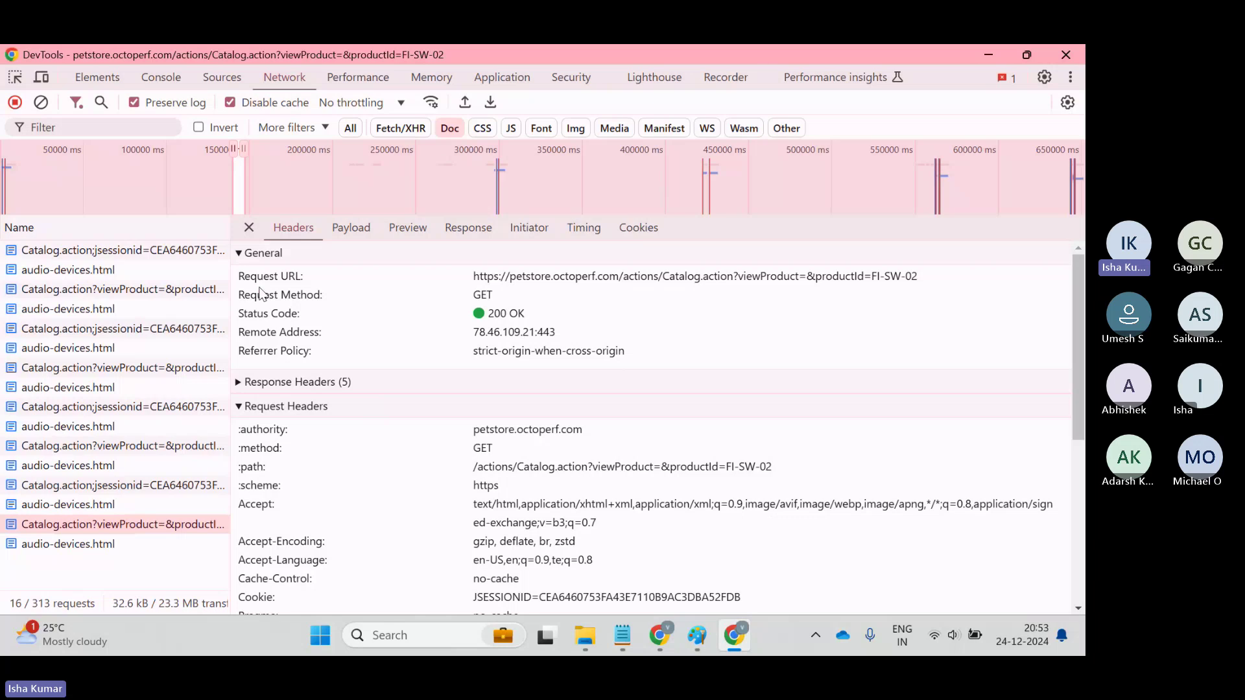
pyautogui.hotkey('alt', 'Tab')
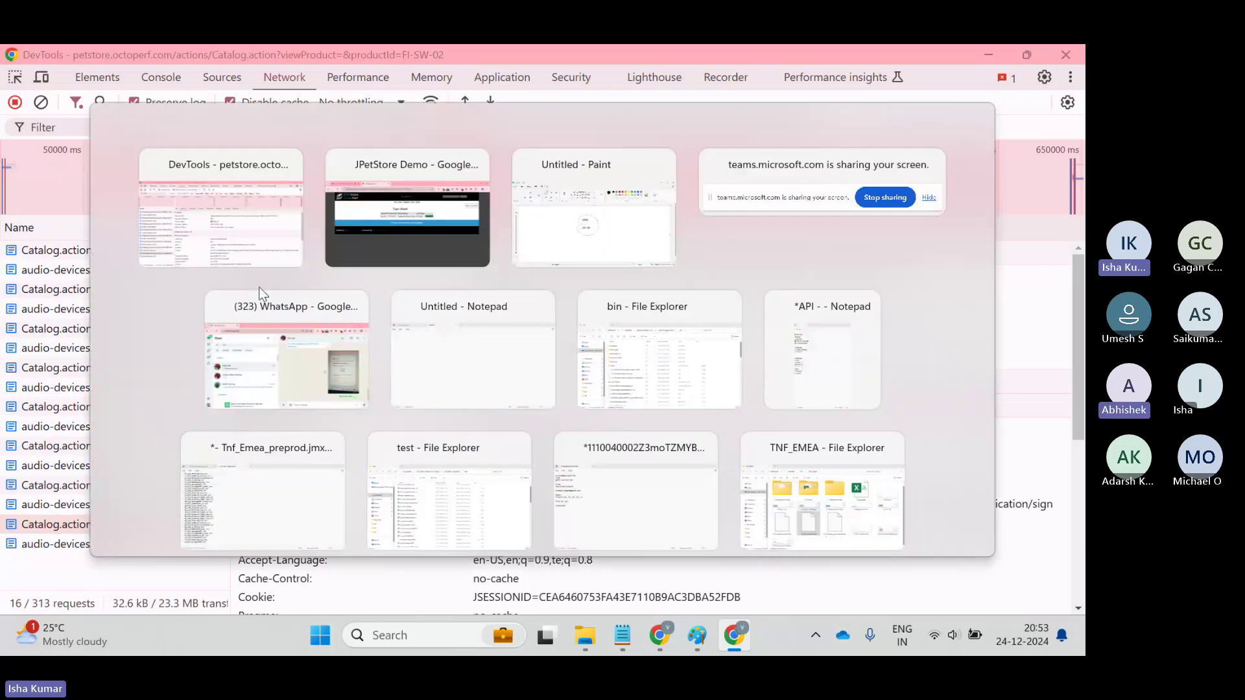
pyautogui.hotkey('alt', 'Tab')
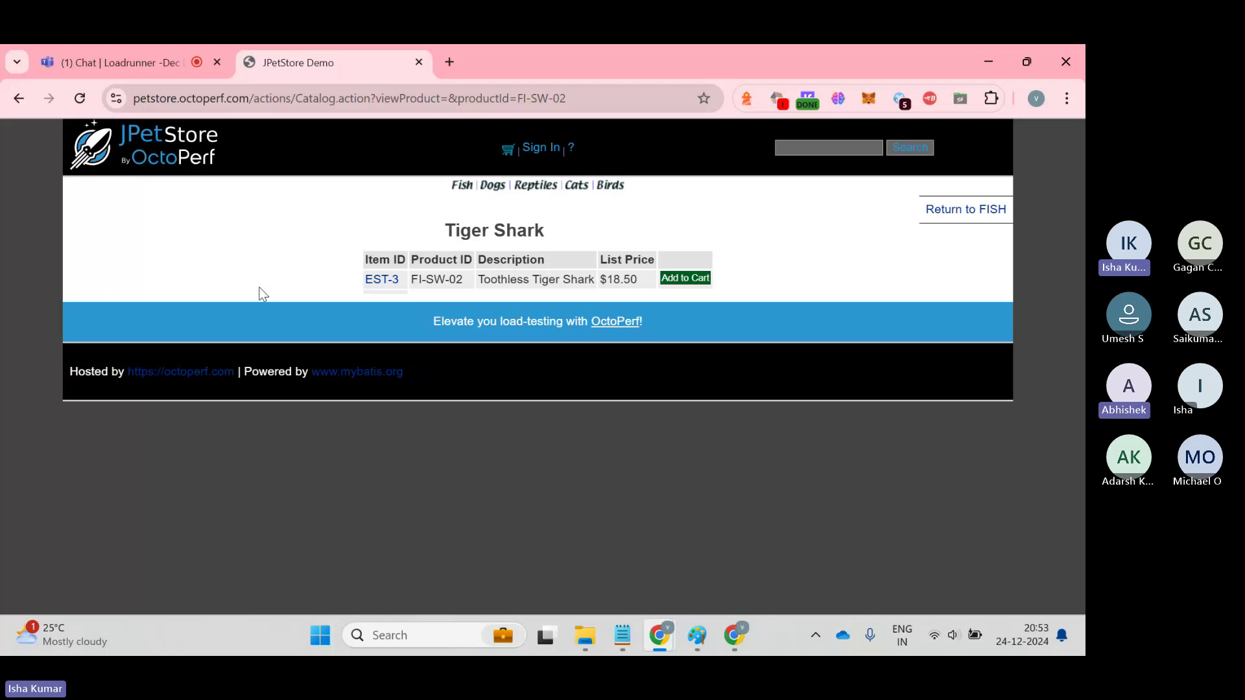
pyautogui.hotkey('alt', 'Tab')
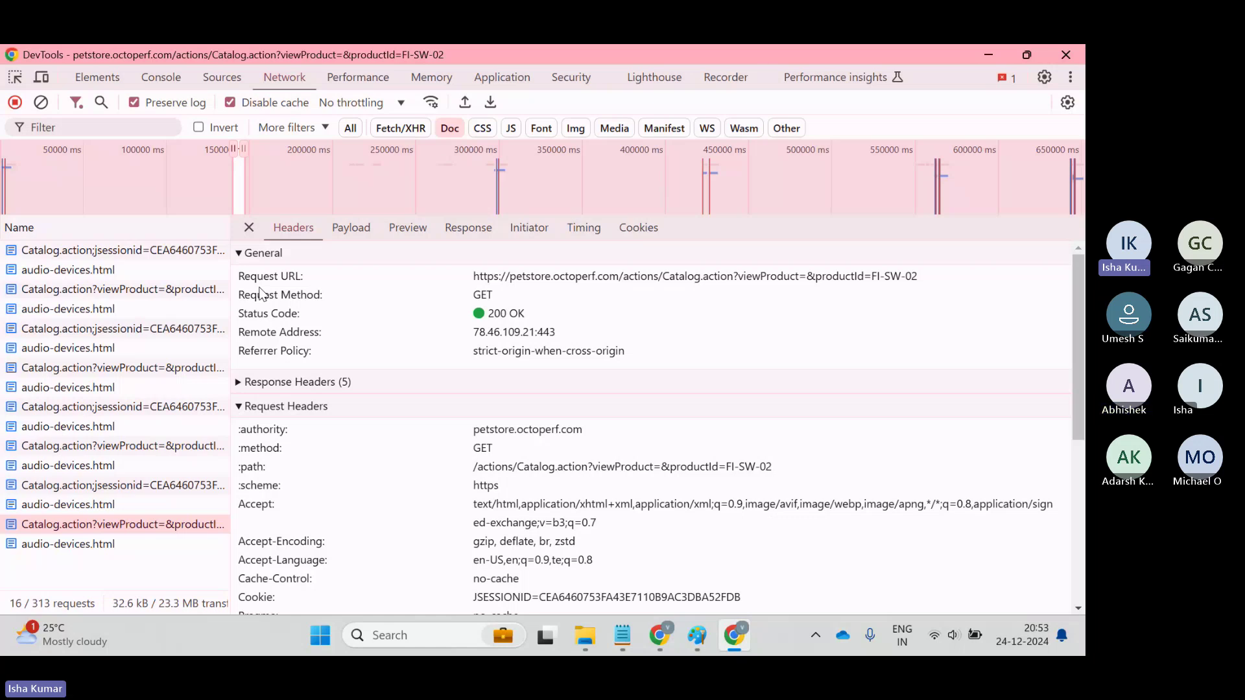
# - Switch to Paint, start a blank canvas in place of the unsaved sketch, and draw a freehand S-curve with a small looped mark below
pyautogui.hotkey('alt', 'Tab')
pyautogui.hotkey('alt', 'Tab')
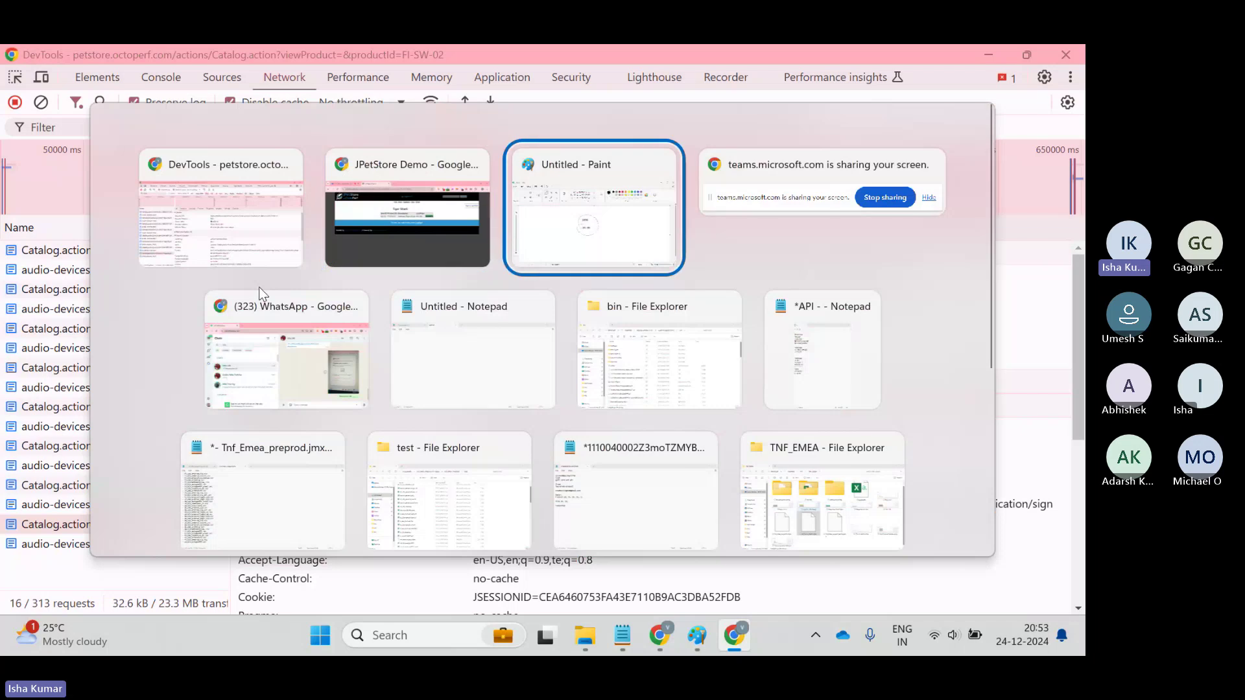
pyautogui.click(21, 82)
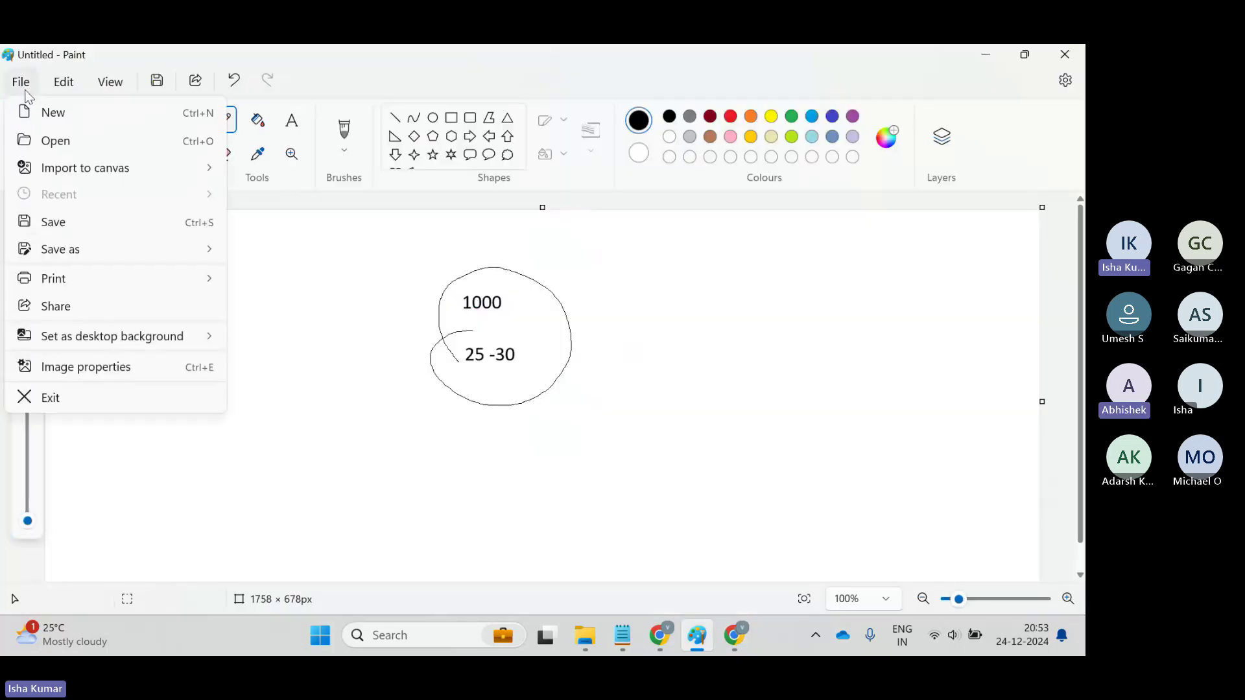
pyautogui.click(96, 130)
pyautogui.click(553, 397)
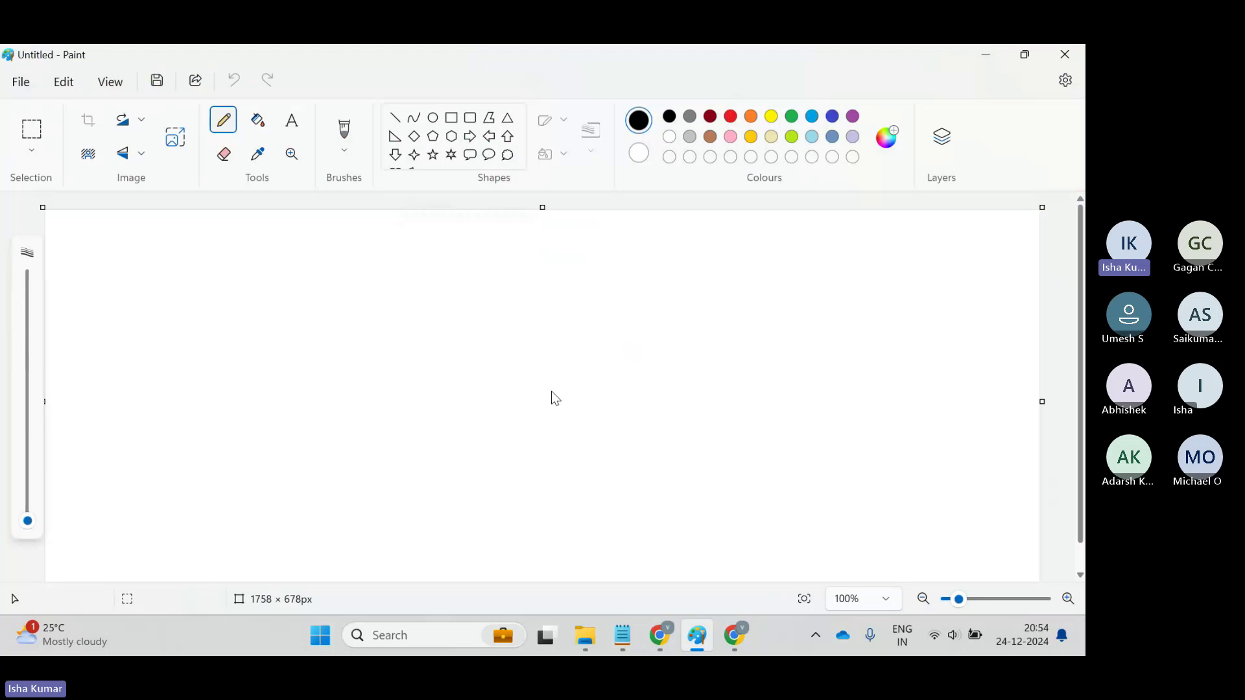
pyautogui.moveTo(483, 295)
pyautogui.mouseDown()
pyautogui.moveTo(569, 261)
pyautogui.moveTo(648, 408)
pyautogui.mouseUp()
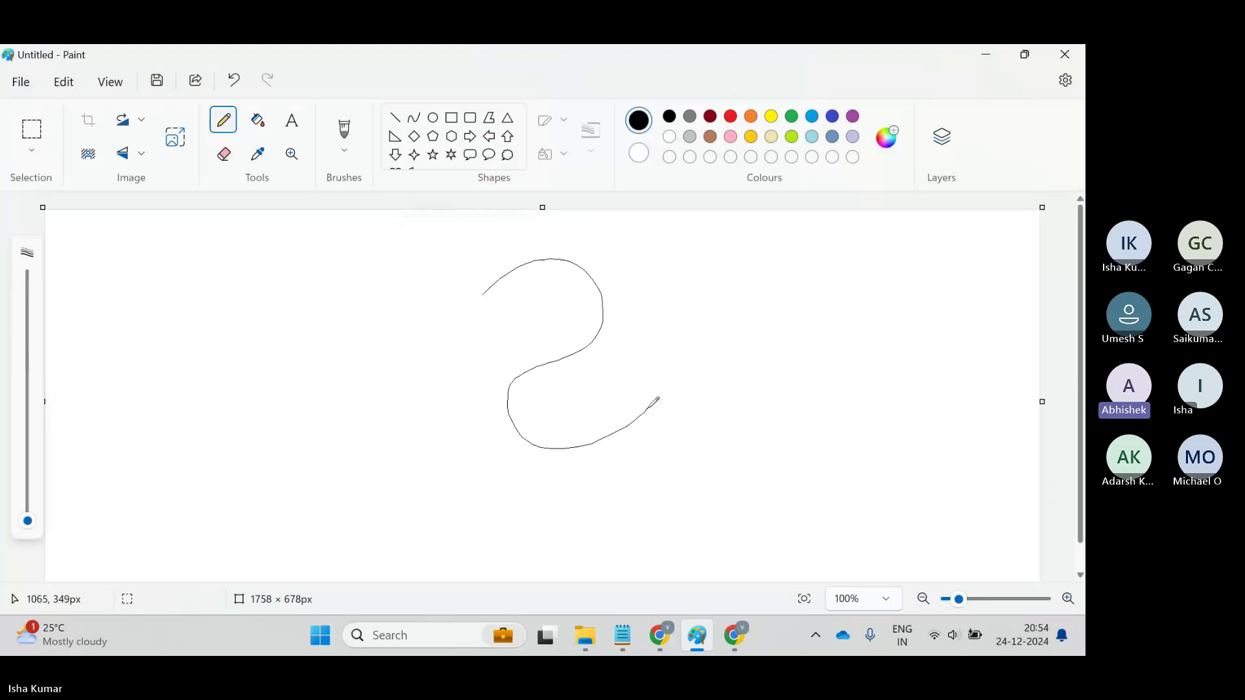
pyautogui.moveTo(565, 485); pyautogui.dragTo(557, 502)
pyautogui.hotkey('alt', 'Tab')
pyautogui.hotkey('alt', 'Tab')
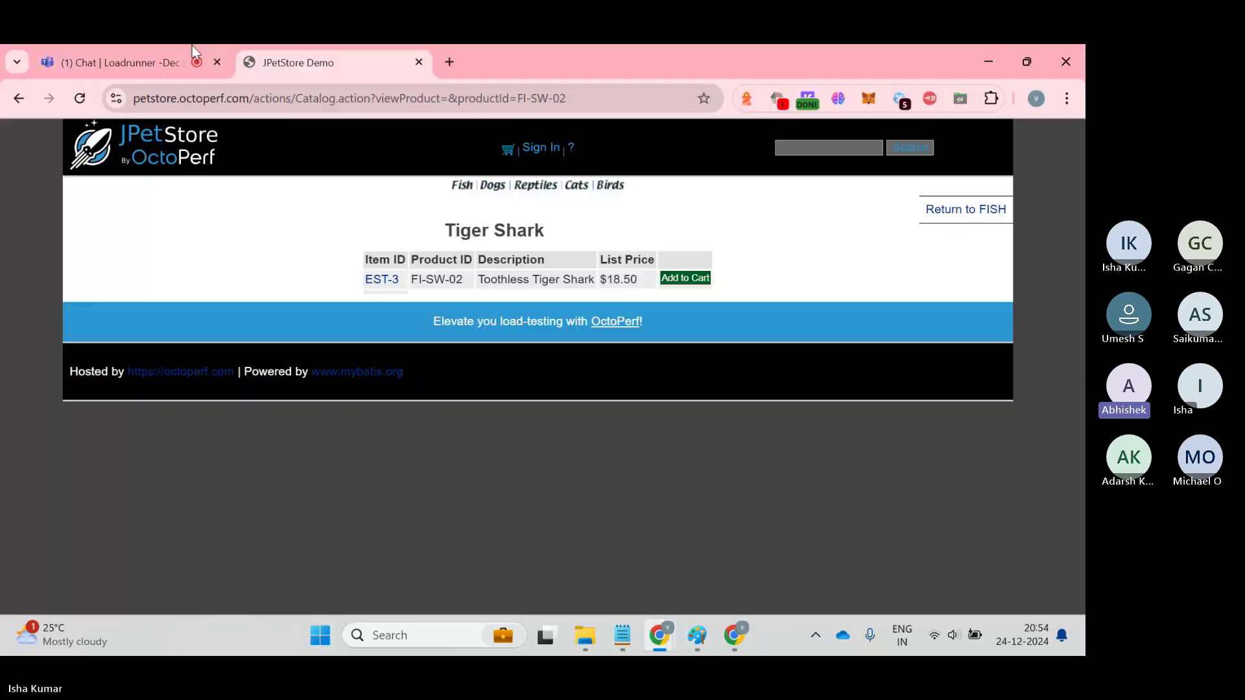
pyautogui.hotkey('alt', 'Tab')
pyautogui.hotkey('alt', 'Tab')
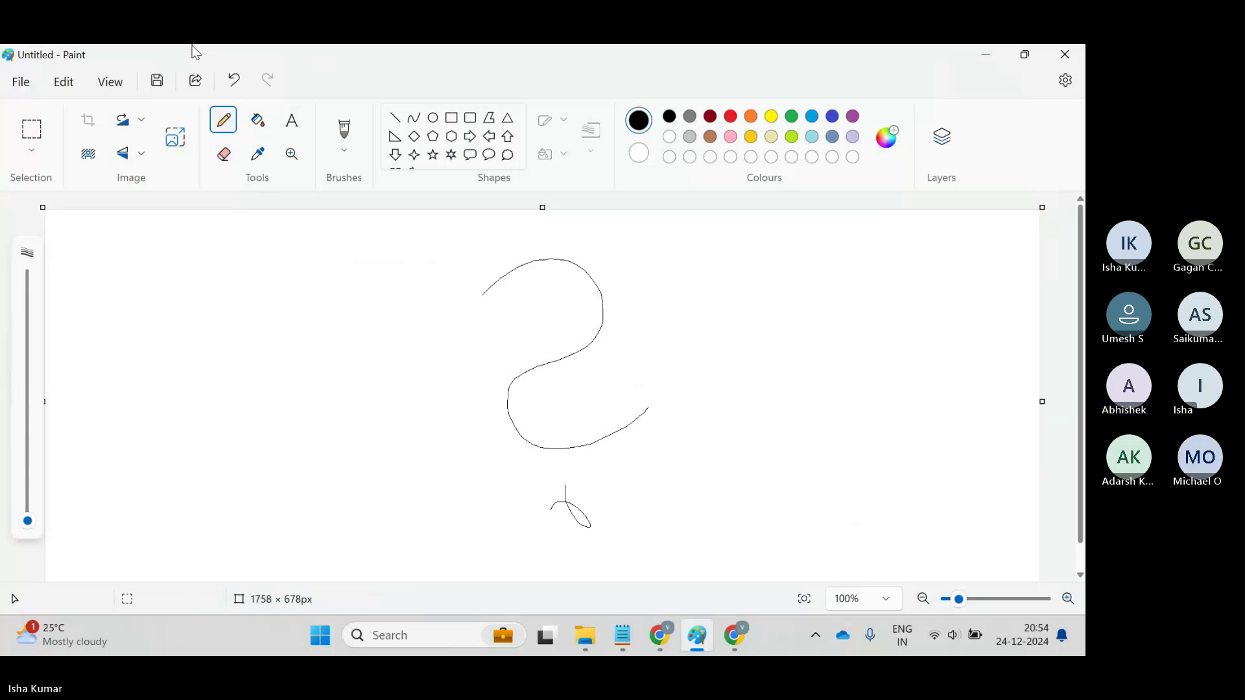
pyautogui.hotkey('alt', 'Tab')
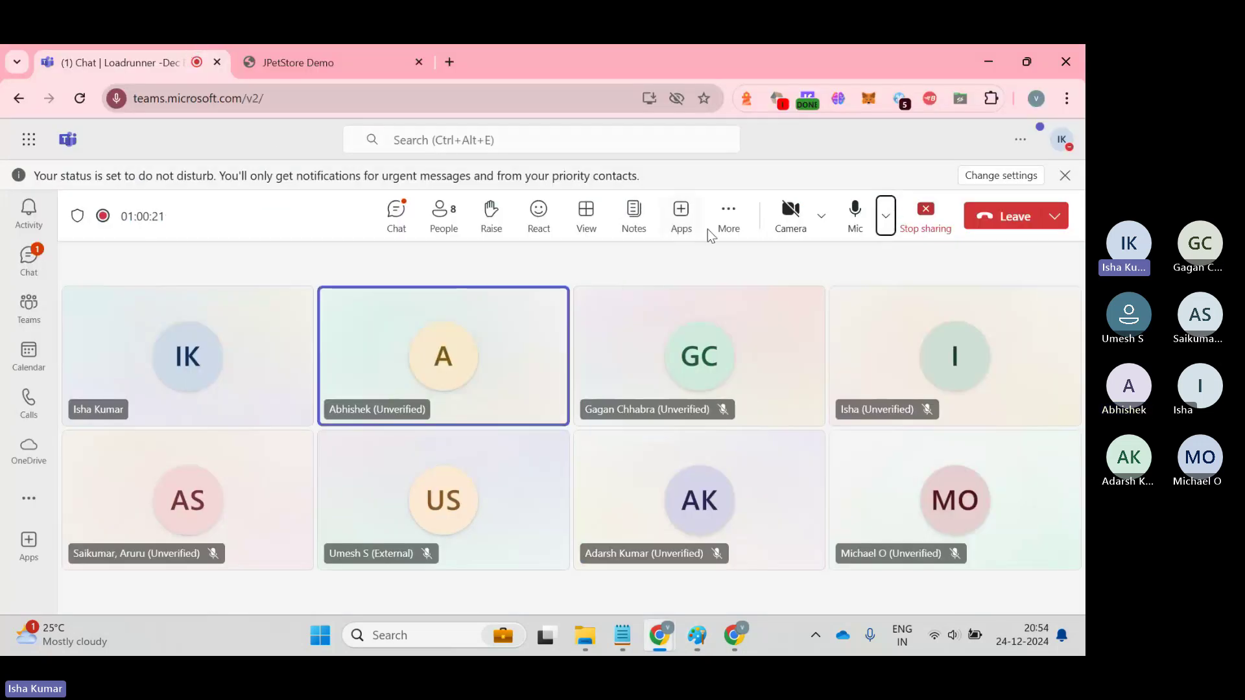
pyautogui.click(729, 221)
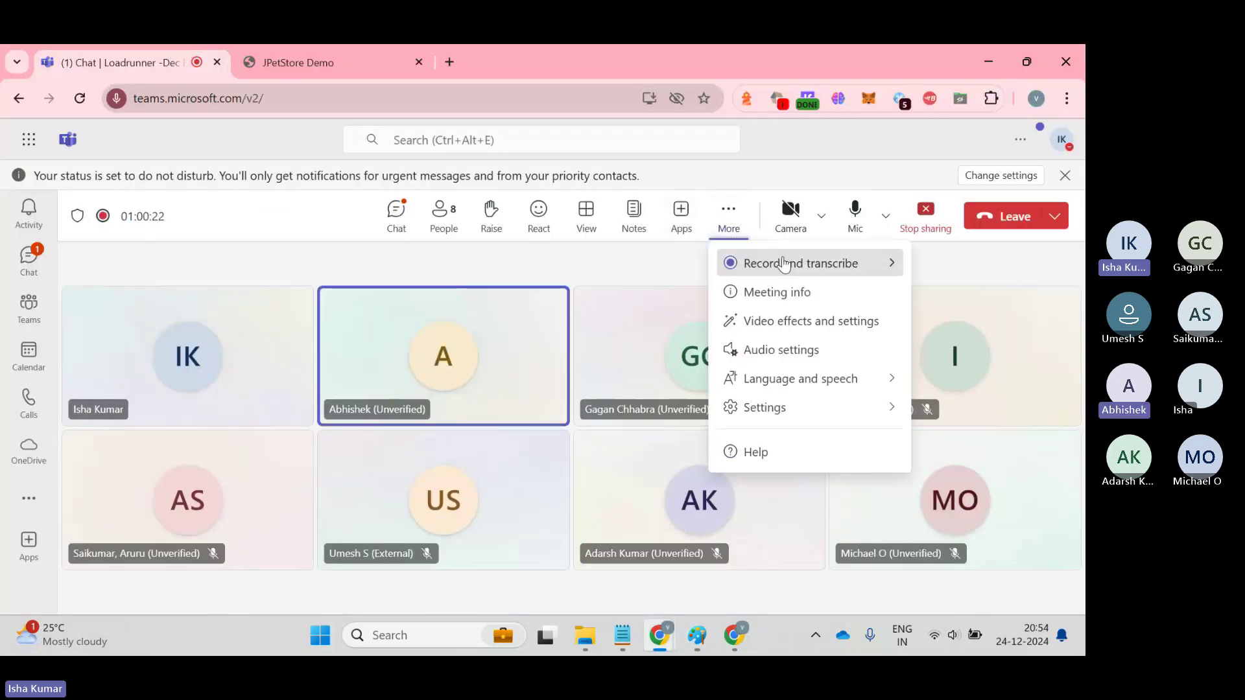
pyautogui.click(815, 173)
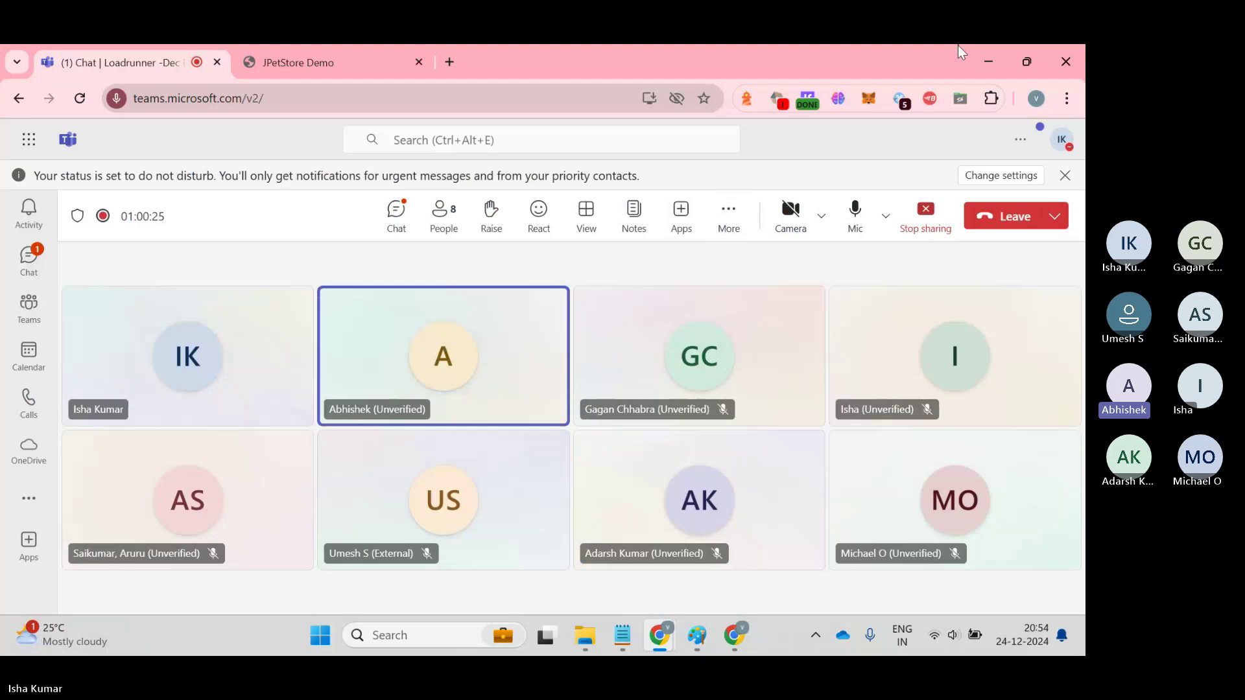
pyautogui.click(980, 58)
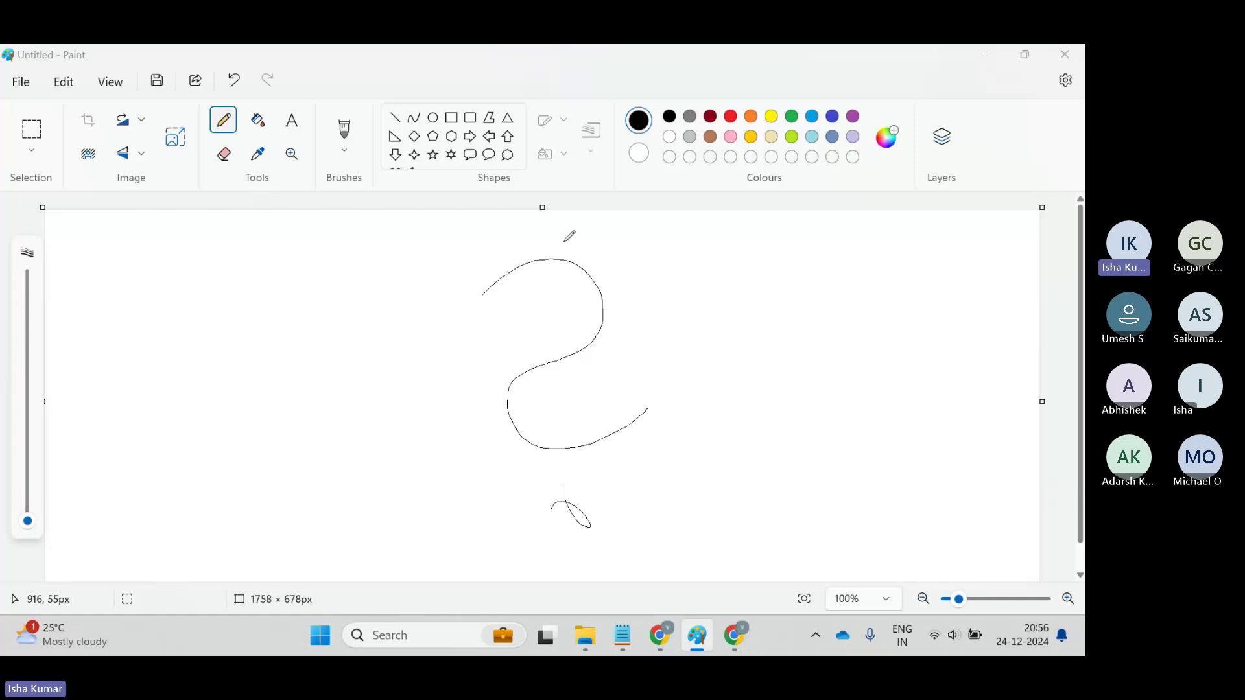
# - Switch to the Teams meeting and stop sharing the screen
pyautogui.hotkey('alt', 'Tab')
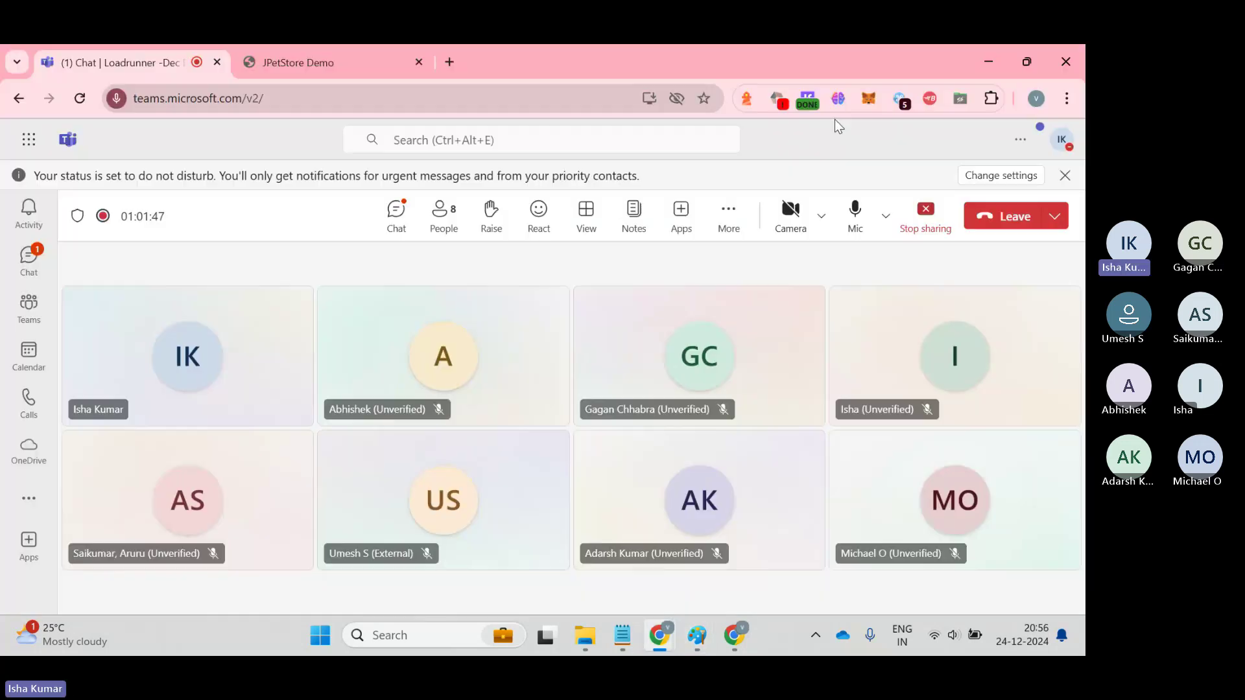
pyautogui.click(926, 213)
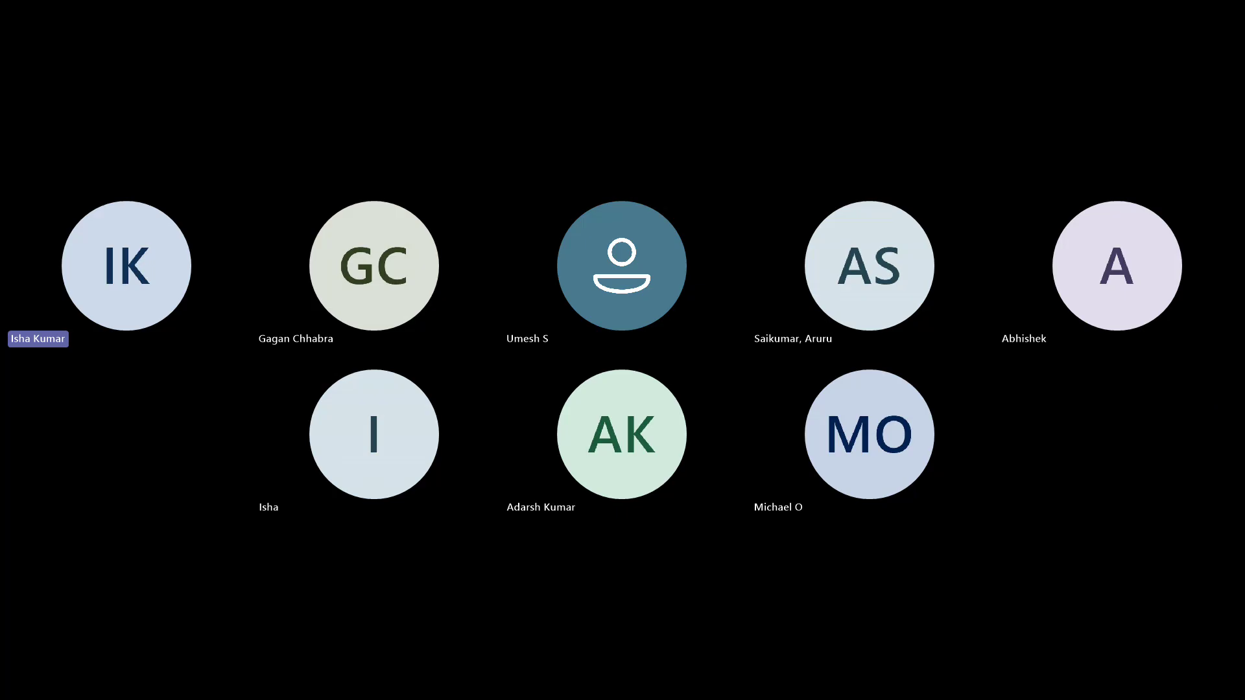